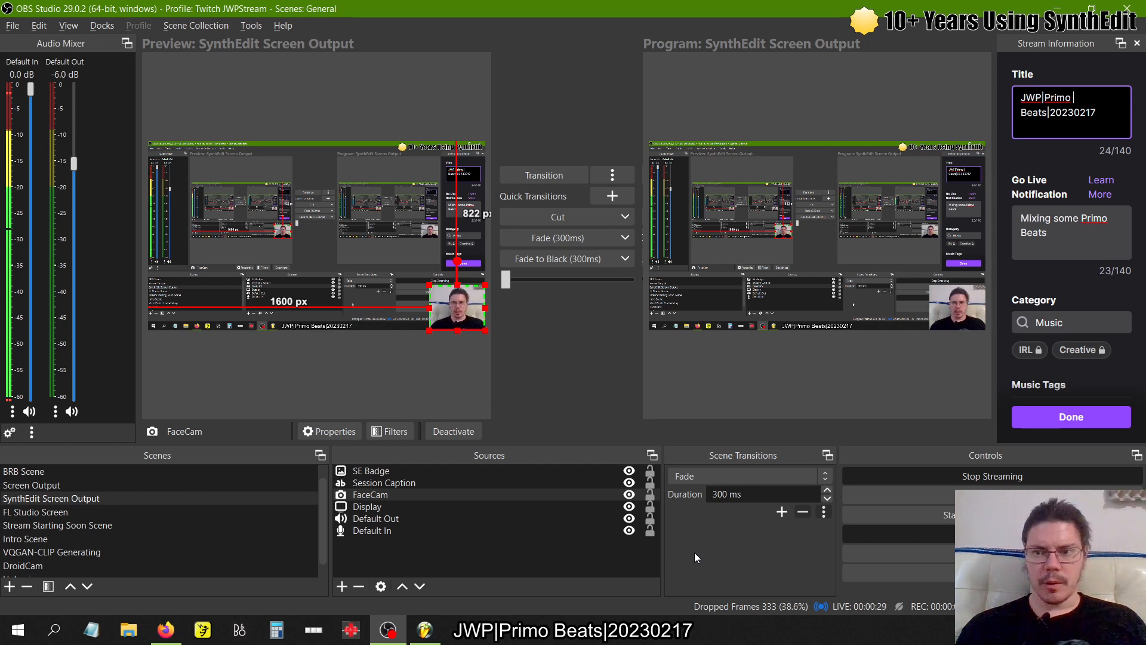
# - Switch to Firefox and publish the drafted Facebook post announcing the Primo Beats mixing stream on Twitch
pyautogui.hotkey('alt', 'Tab')
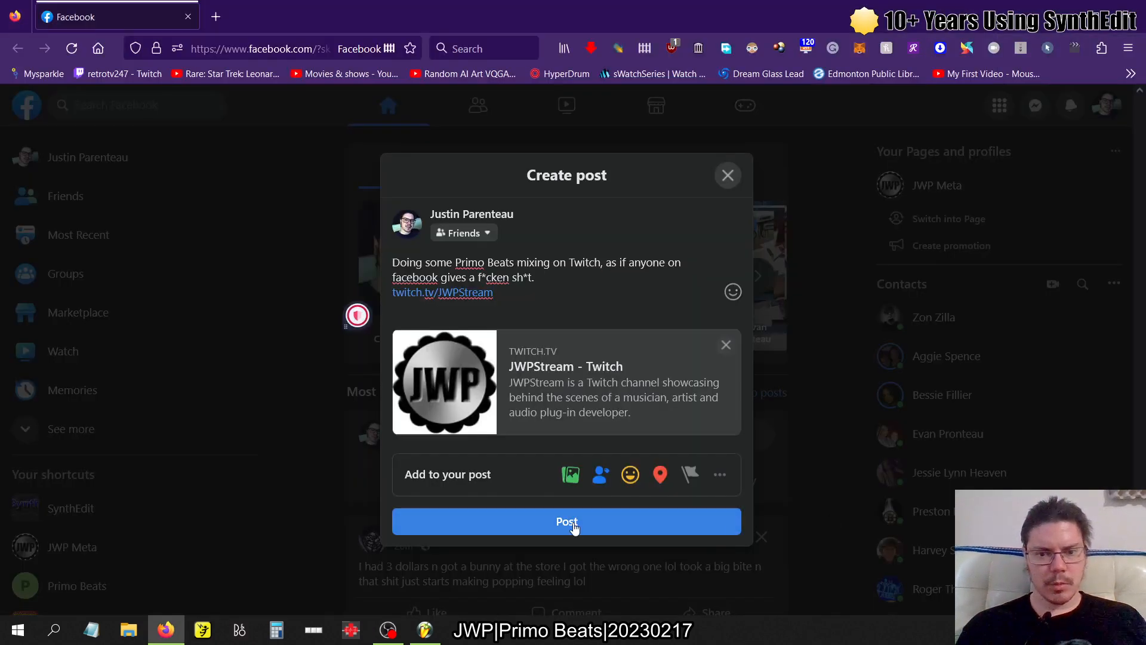
pyautogui.click(573, 521)
# - Switch to FL Studio, start playback of the Convenient-2023 project and show the mixer
pyautogui.hotkey('alt', 'Tab')
pyautogui.hotkey('alt', 'Tab')
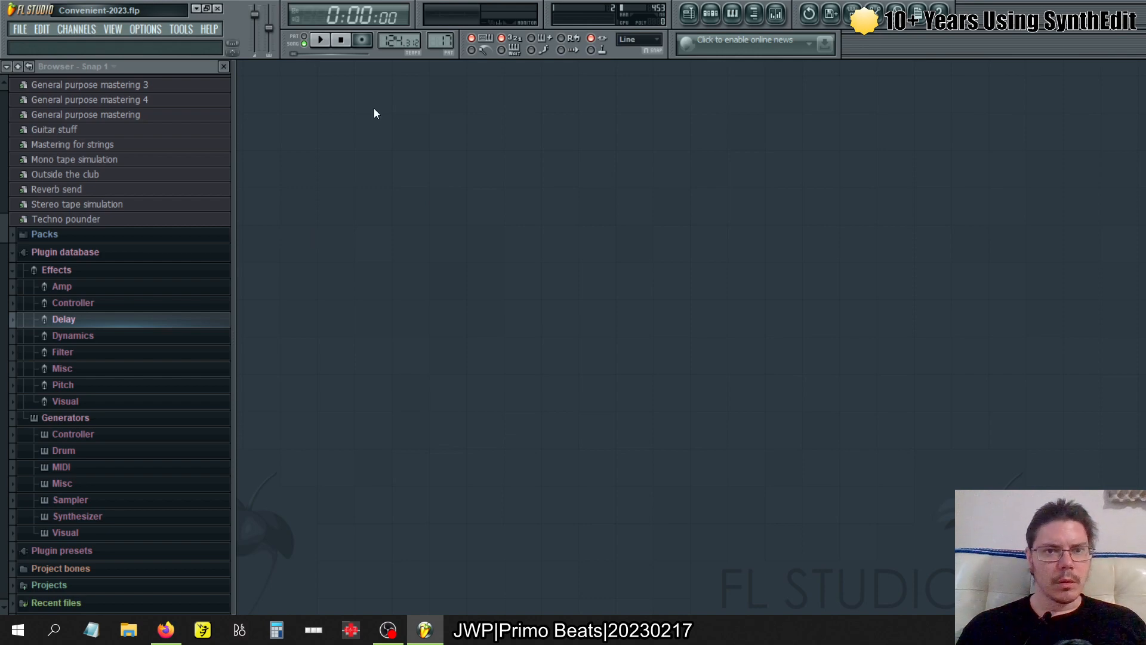
pyautogui.click(323, 38)
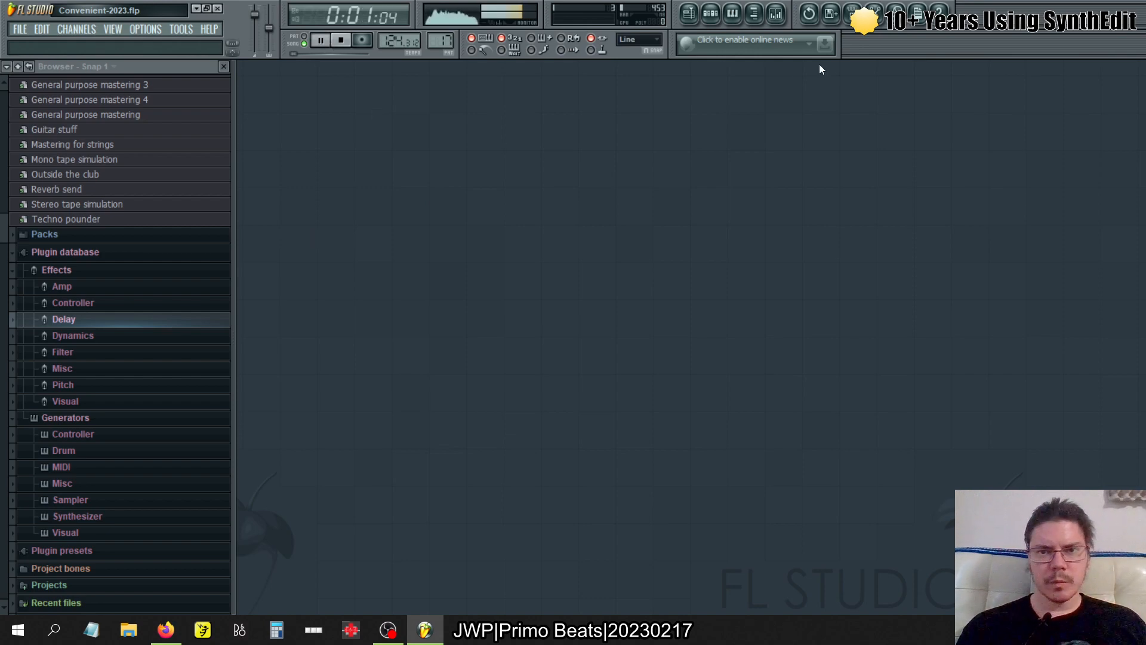
pyautogui.click(774, 23)
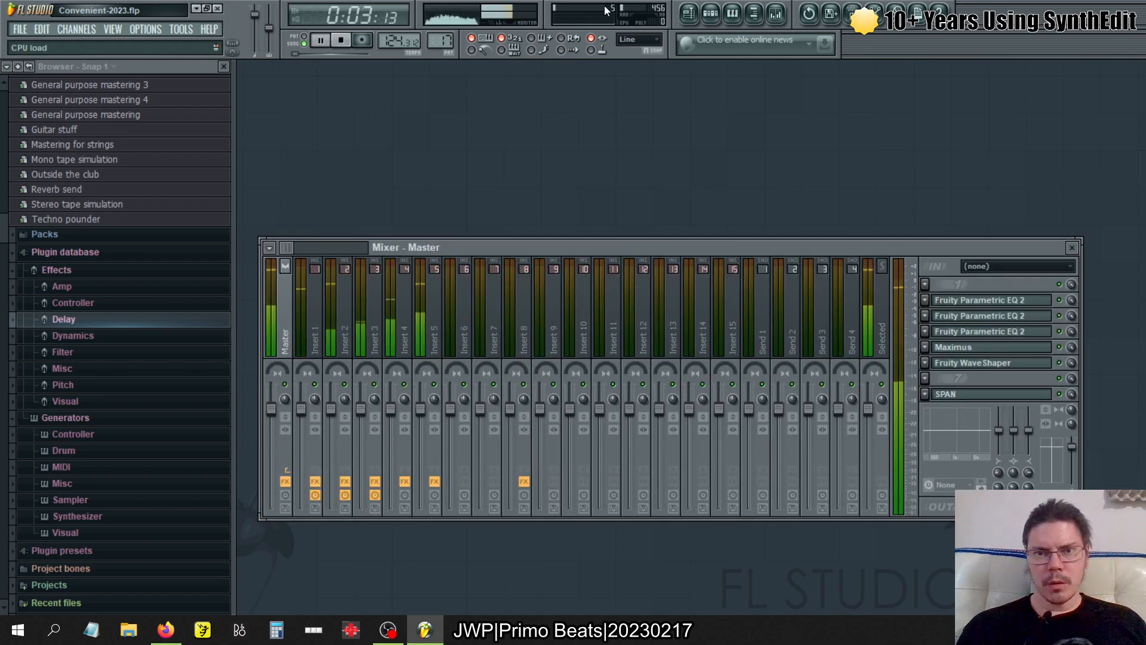
# - Check the stream's audio levels in OBS Studio and return to FL Studio
pyautogui.hotkey('alt', 'Tab')
pyautogui.press('Tab')
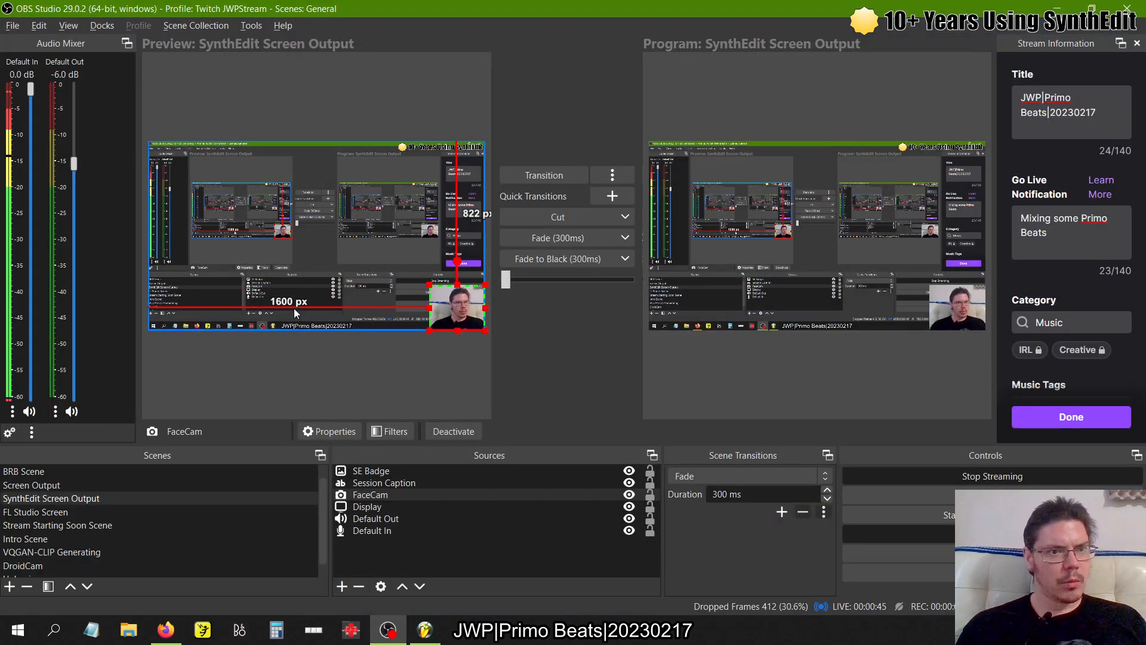
pyautogui.hotkey('alt', 'Tab')
pyautogui.hotkey('alt', 'Tab')
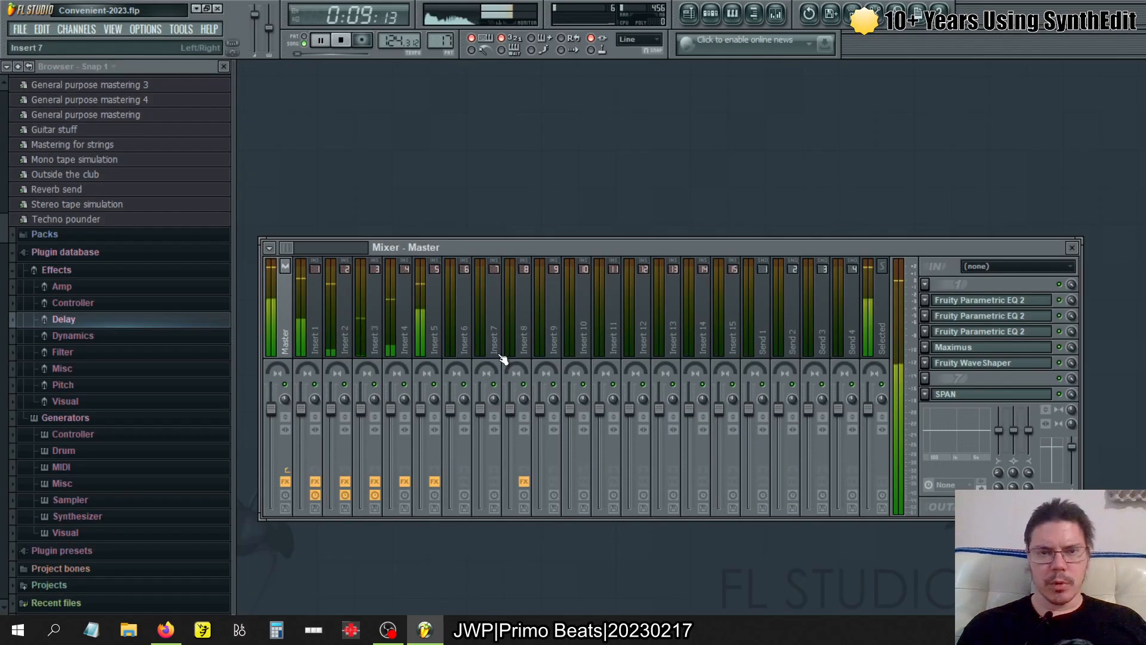
pyautogui.hotkey('alt', 'Tab')
pyautogui.press('Tab')
pyautogui.press('Tab')
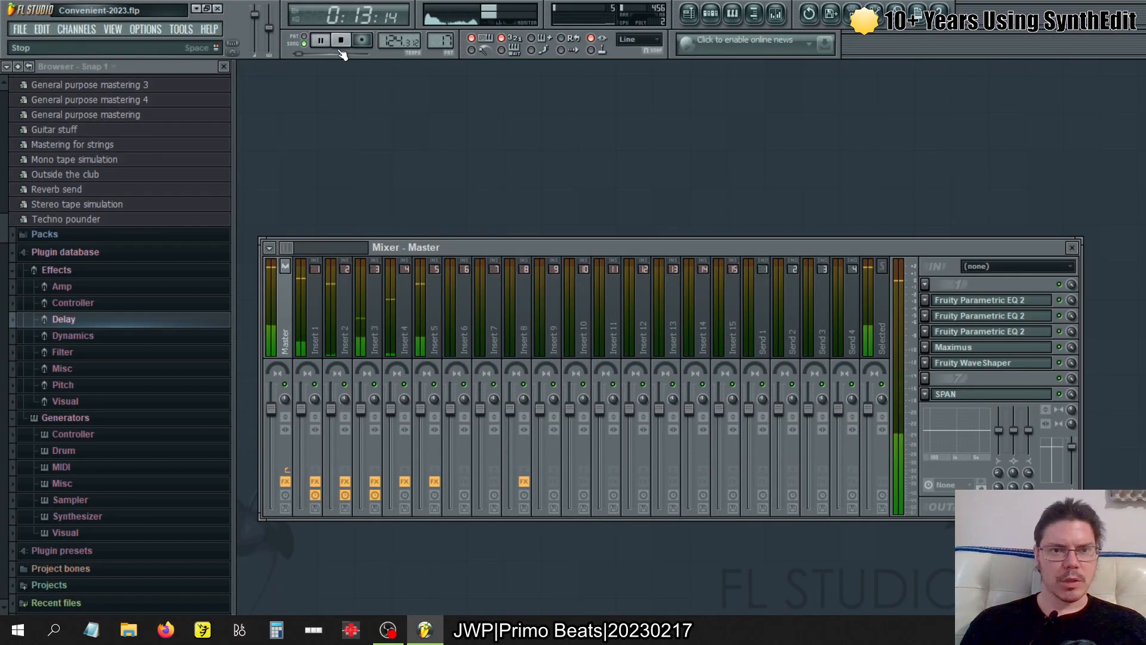
# - Look through the mixer tracks, checking the effect chains on Insert 1 and the Master
pyautogui.scroll(15, 100, 158)
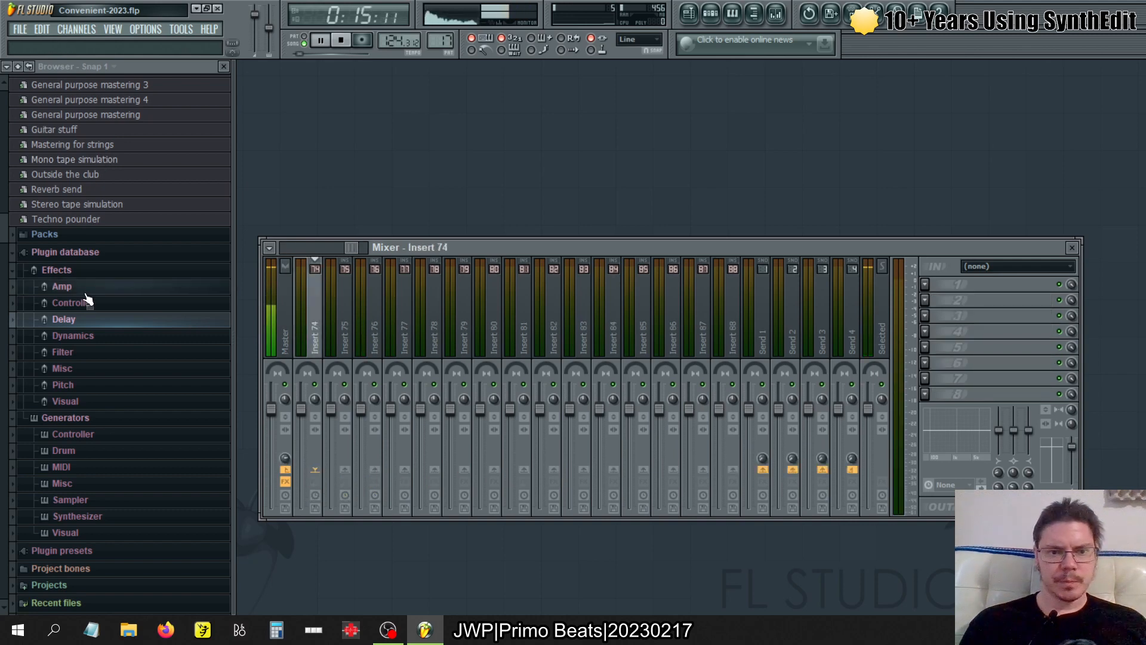
pyautogui.scroll(-5, 346, 314)
pyautogui.scroll(-20, 349, 318)
pyautogui.click(311, 322)
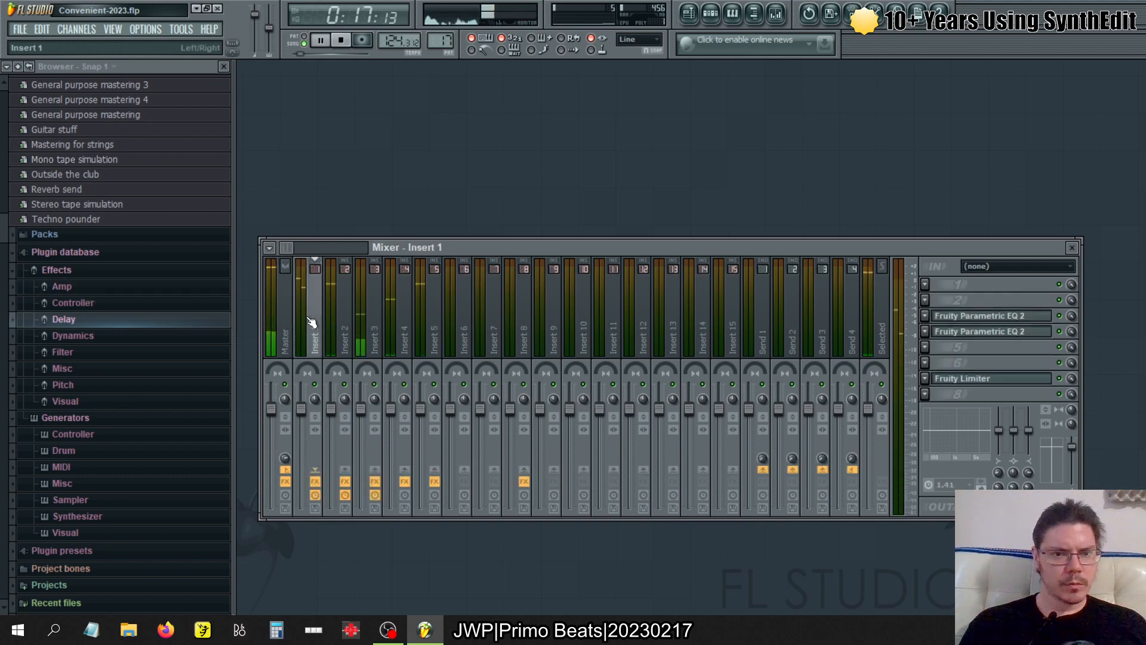
pyautogui.click(286, 324)
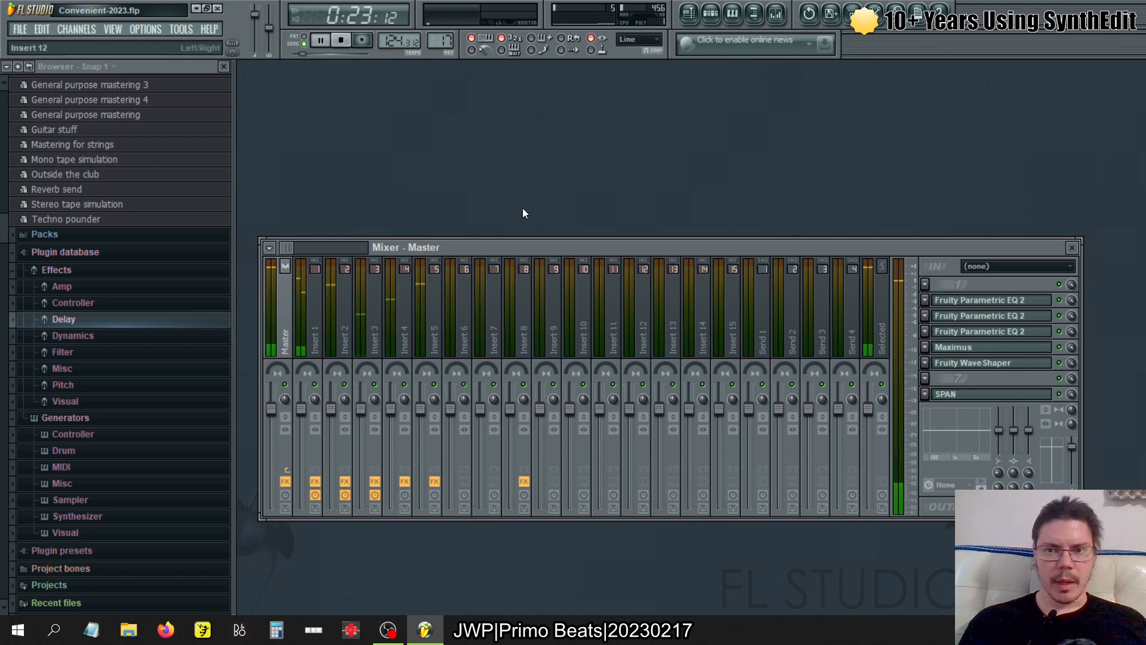
# - Show the step sequencer together with the mixer
pyautogui.click(711, 15)
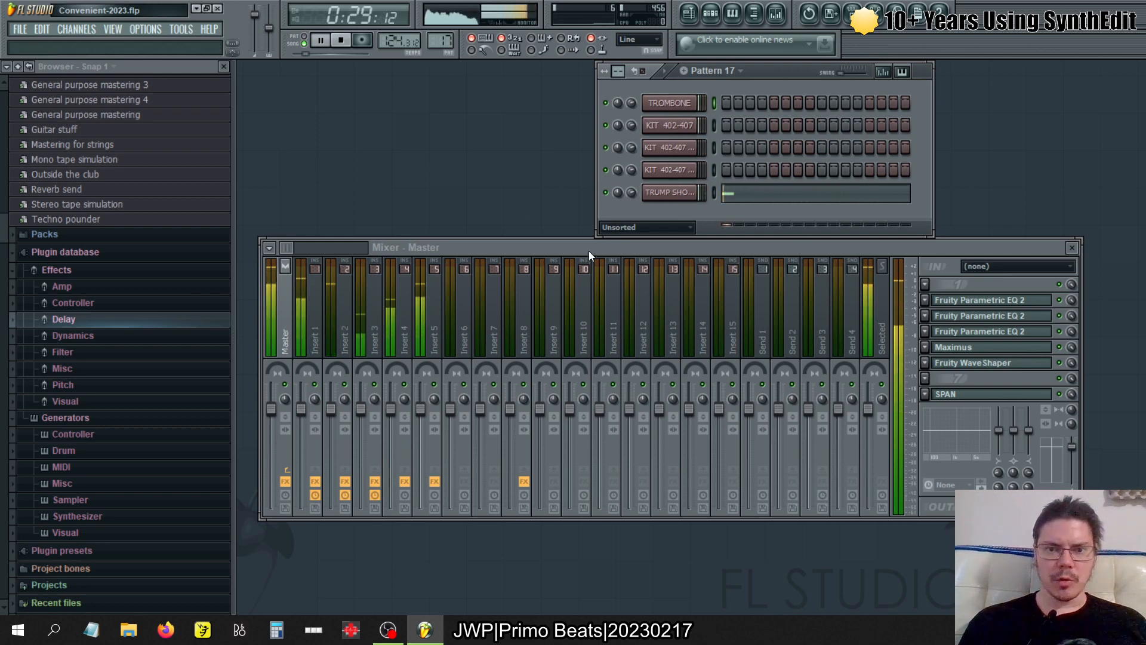
pyautogui.click(562, 252)
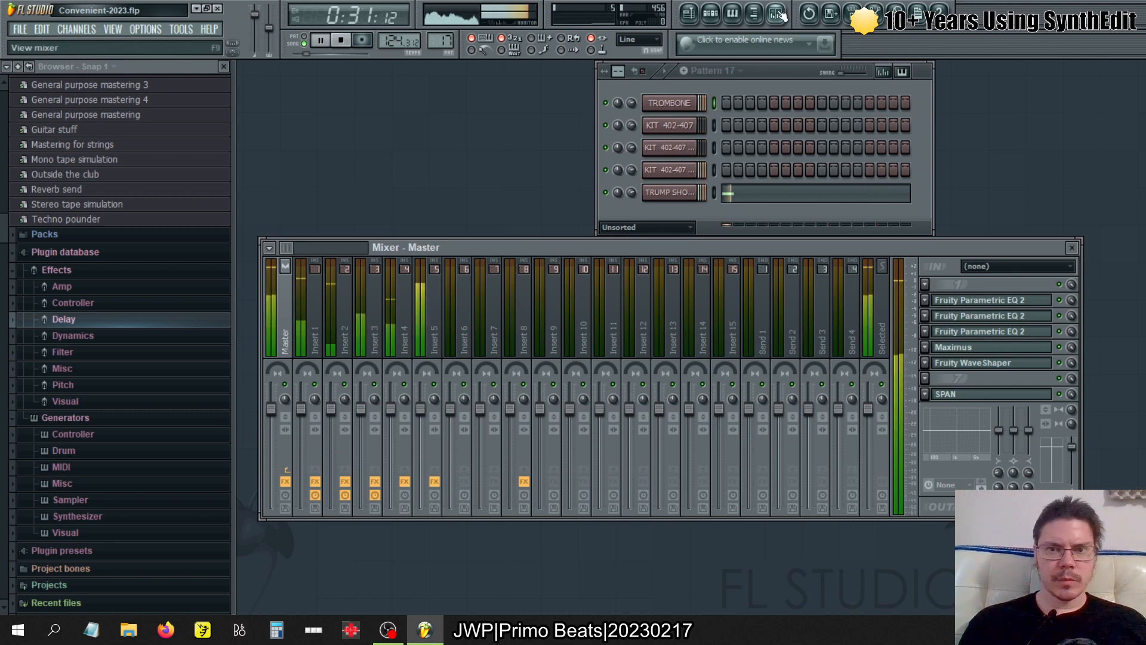
pyautogui.click(719, 21)
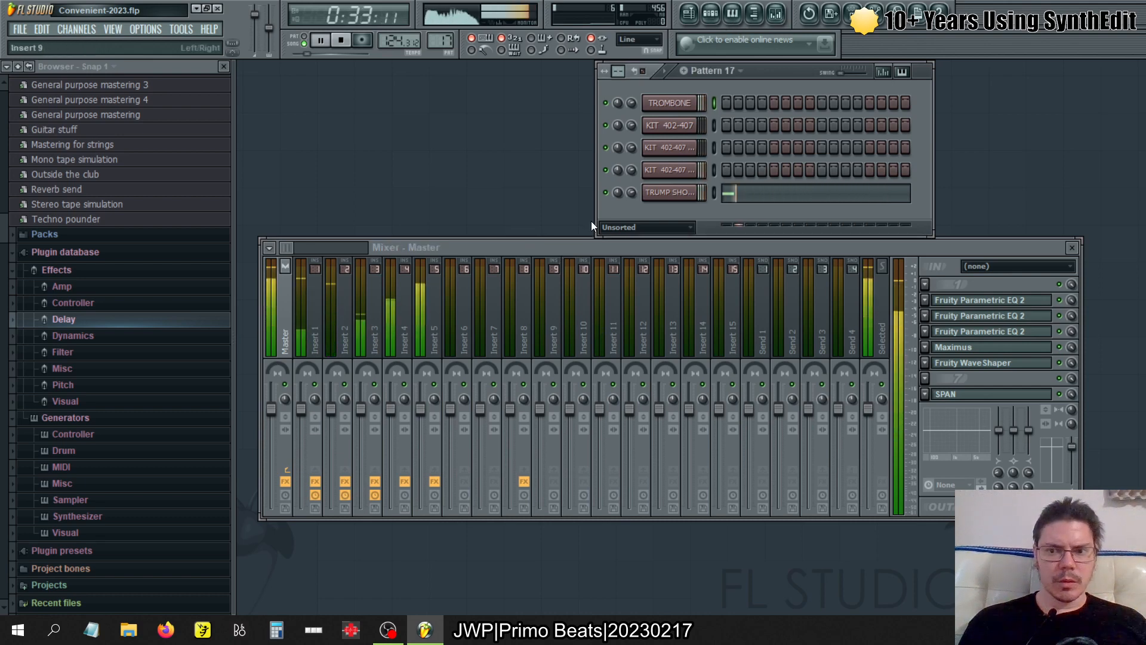
# - Examine the Master track's Fruity Parametric EQ 2 curves and compare the mix with the Master effects bypassed and enabled
pyautogui.click(982, 312)
pyautogui.click(991, 331)
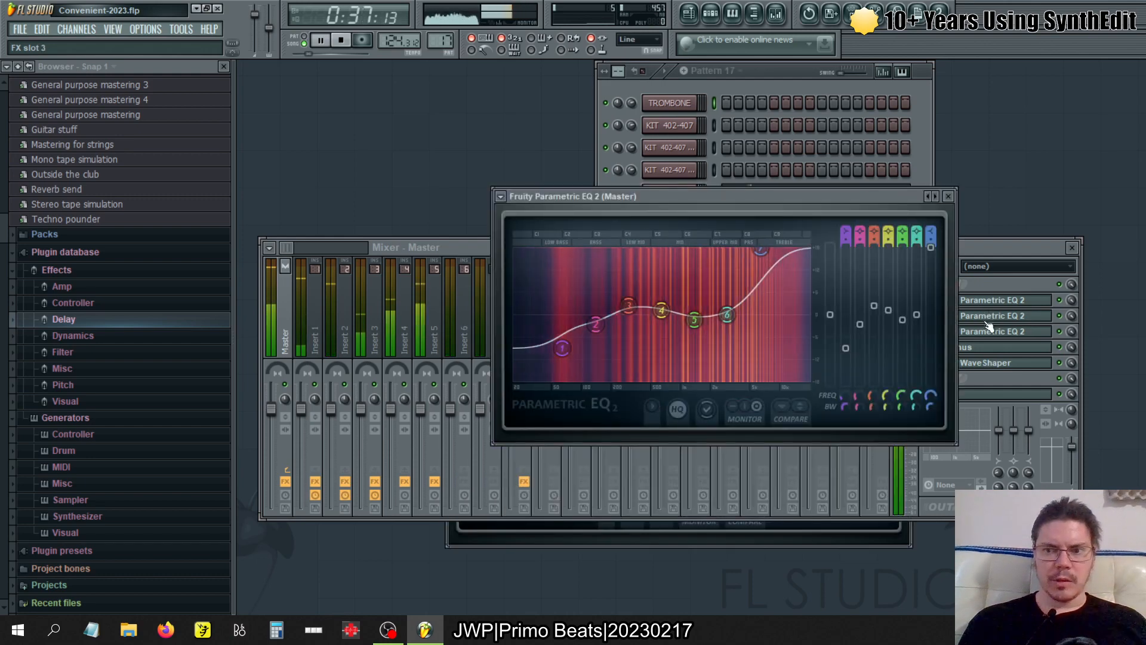
pyautogui.click(993, 334)
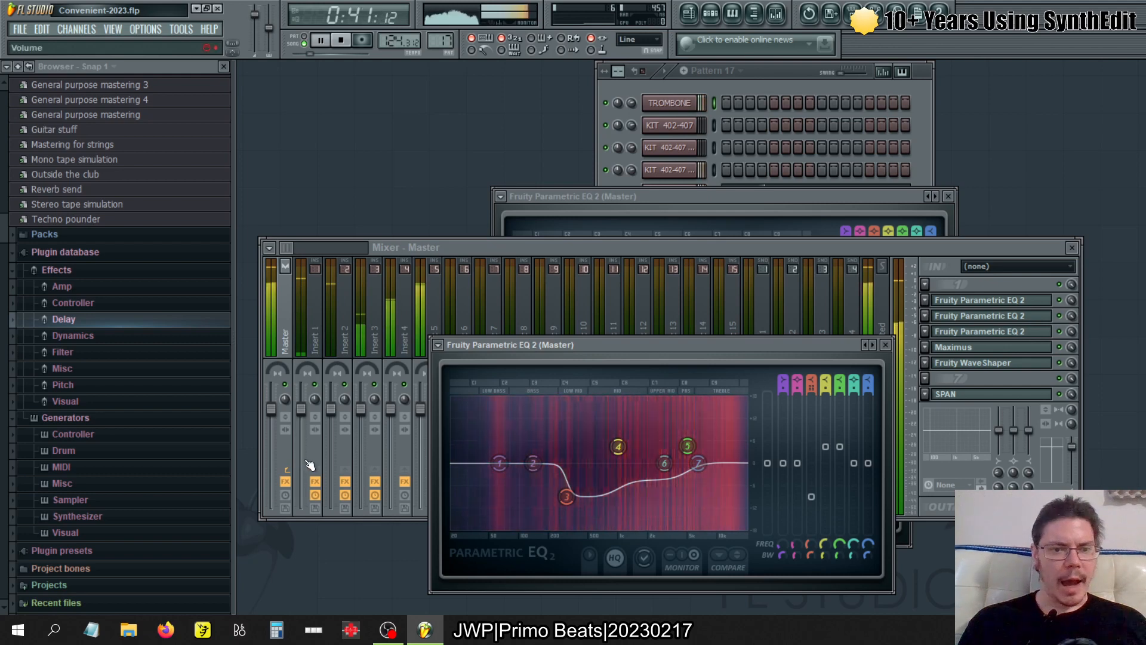
pyautogui.click(286, 482)
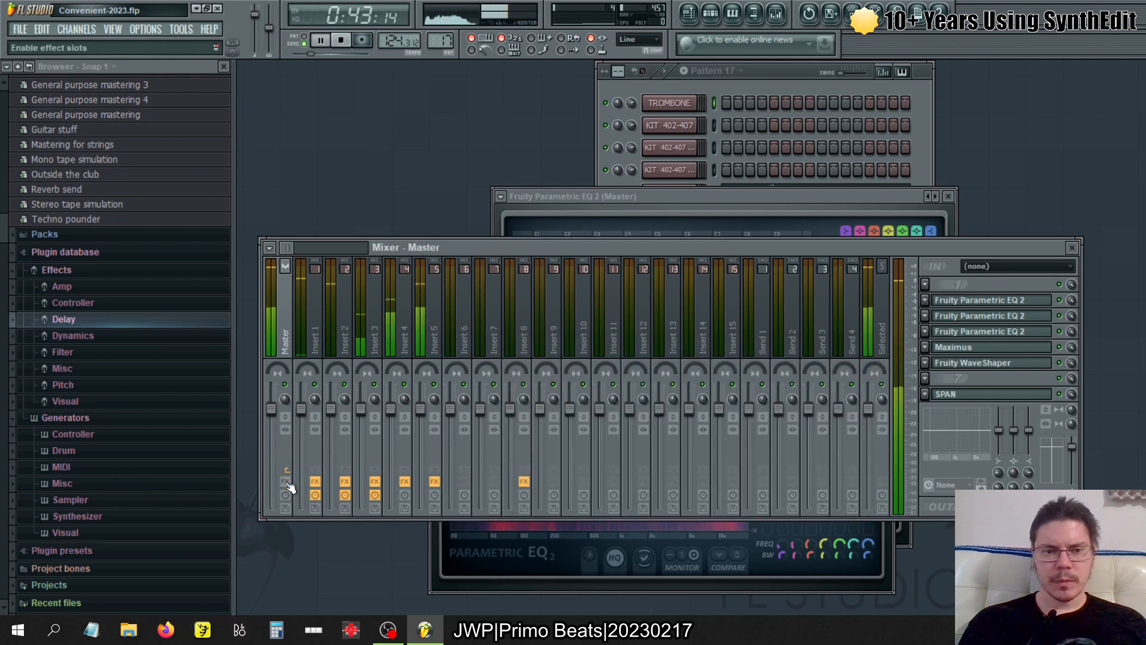
pyautogui.click(287, 482)
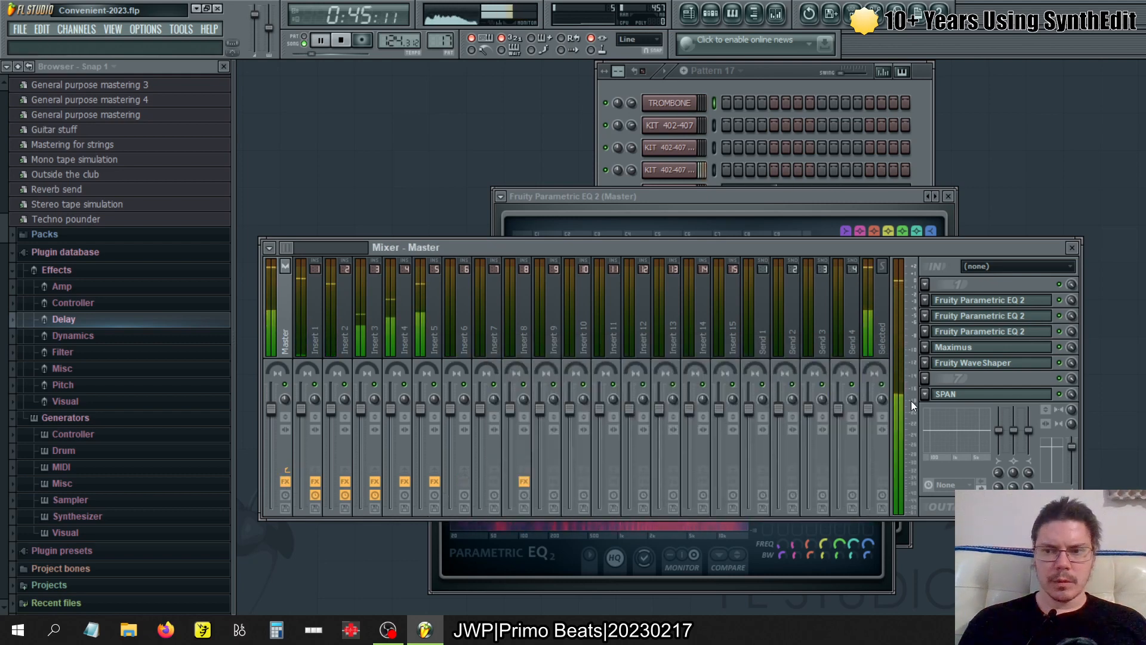
# - Inspect the Maximus and Fruity WaveShaper settings on the Master track and close both plugin windows
pyautogui.click(1015, 349)
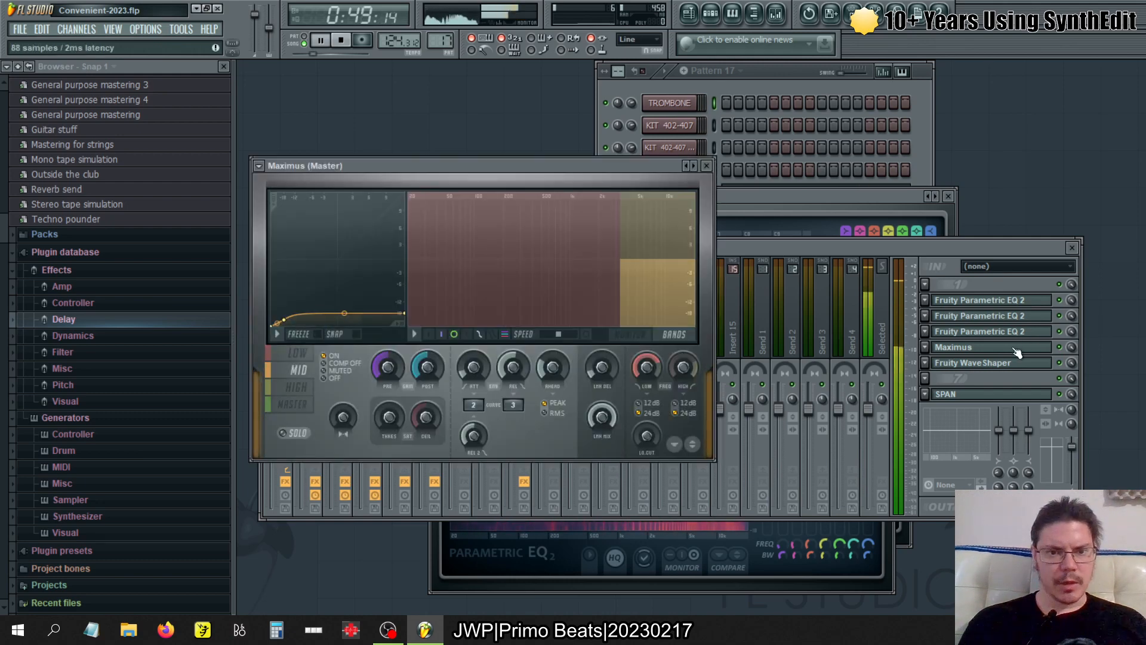
pyautogui.click(1015, 348)
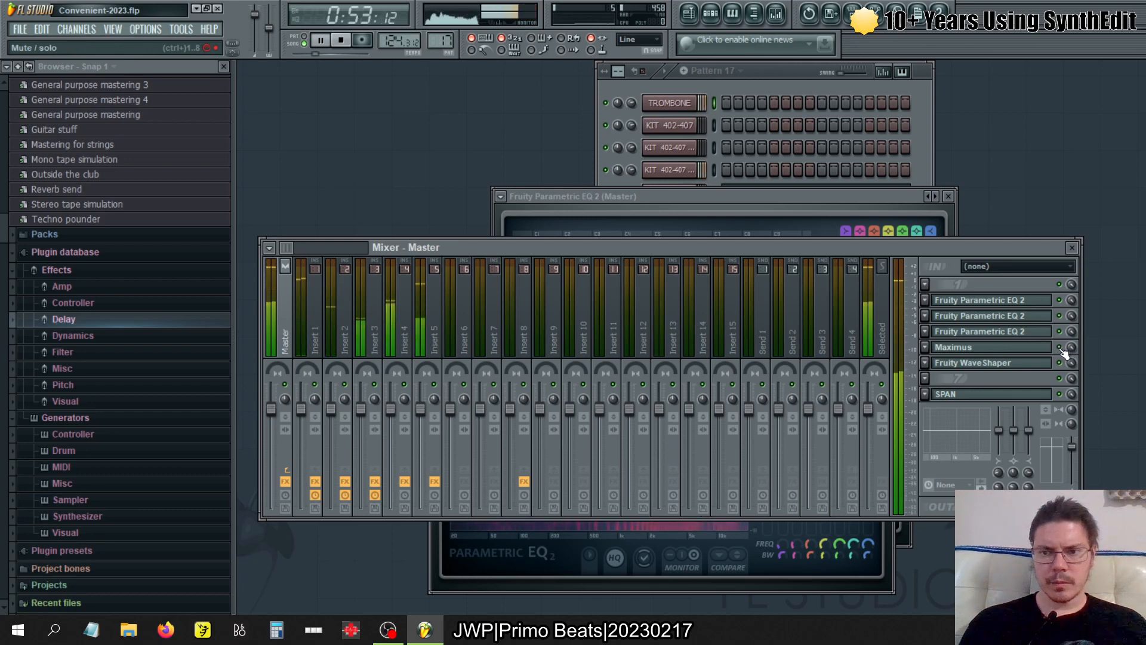
pyautogui.click(1015, 363)
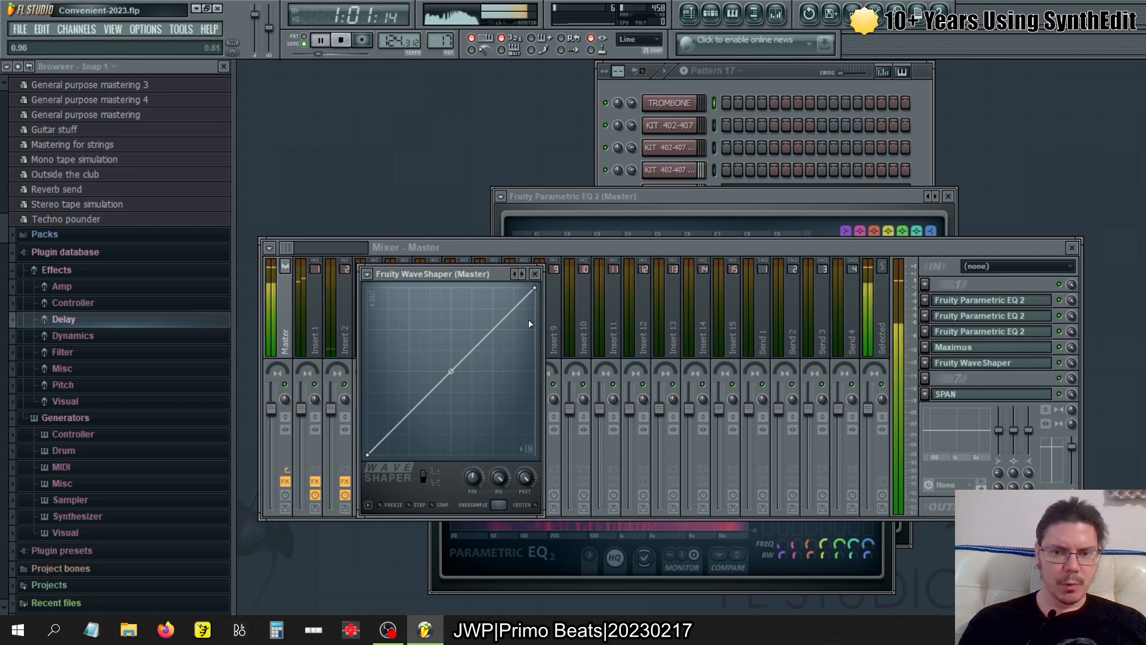
pyautogui.click(536, 275)
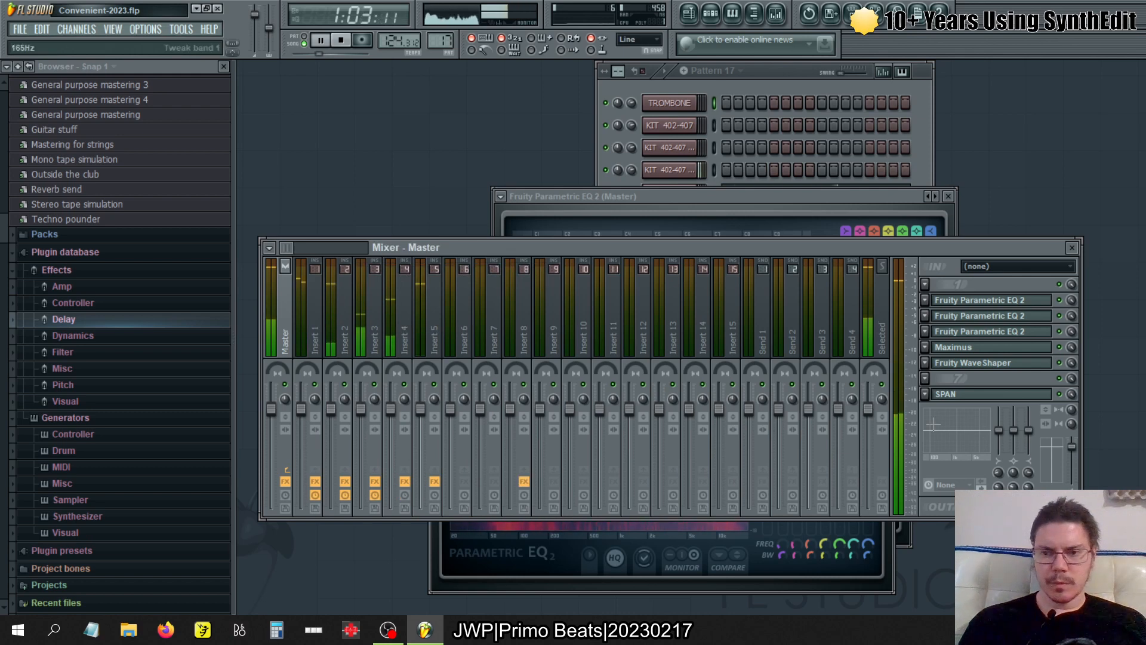
# - Close all open windows, including the step sequencer, and stop playback
pyautogui.press('F12')
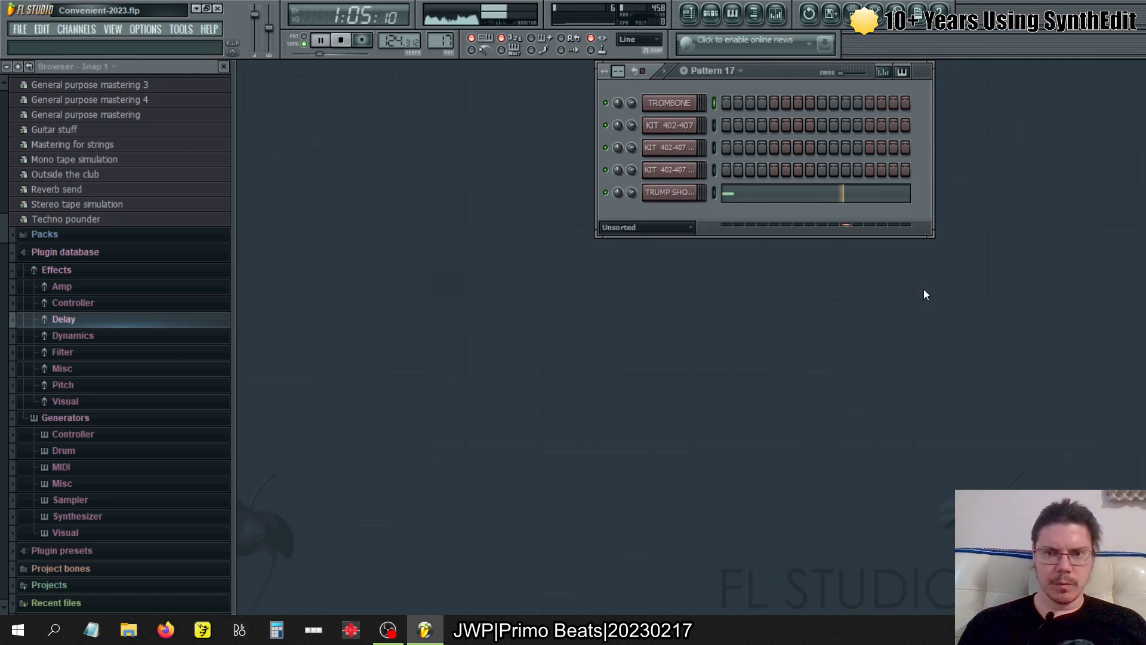
pyautogui.click(711, 15)
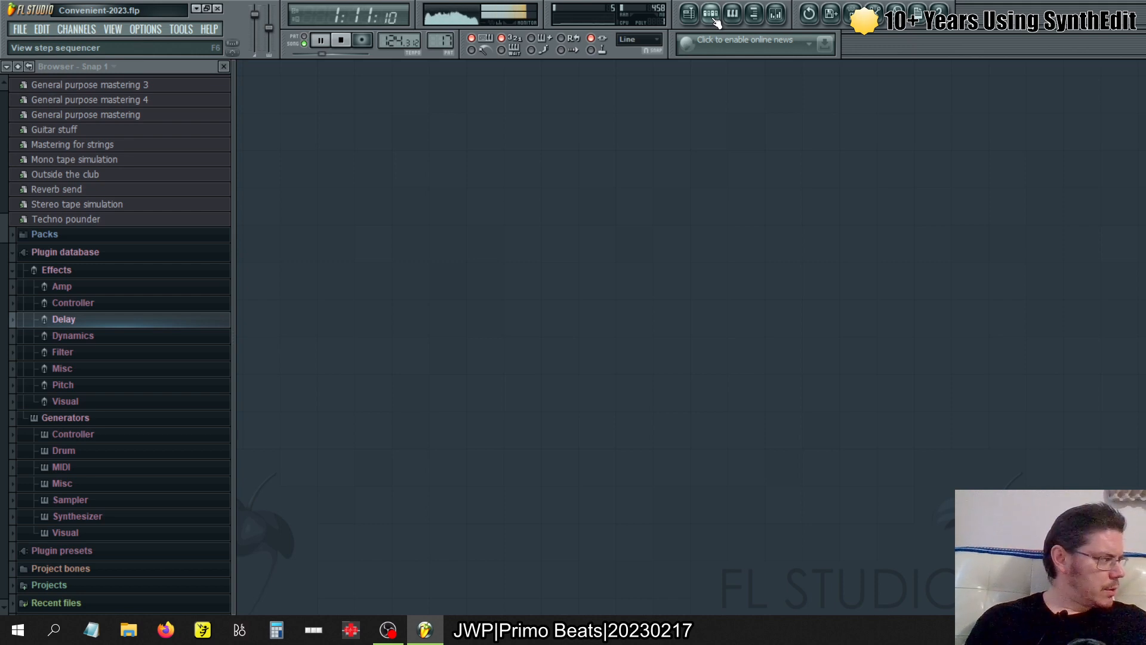
pyautogui.press('space')
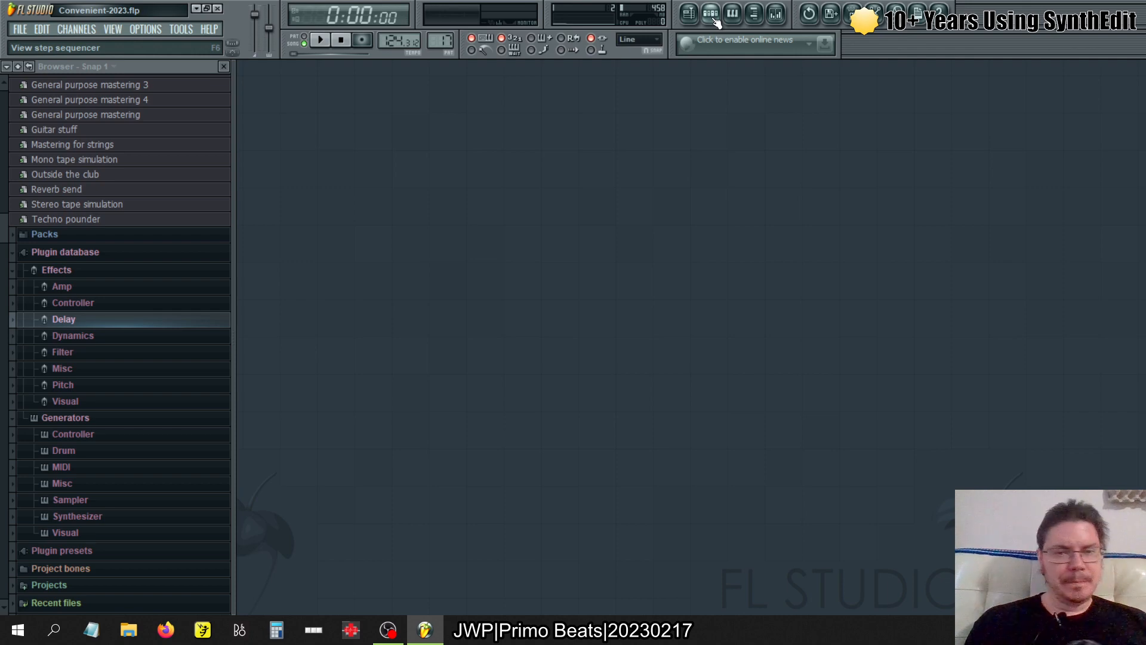
# - Show the mixer and inspect the two Fruity Parametric EQ 2 effects and the Fruity Limiter on Insert 1
pyautogui.click(775, 13)
pyautogui.click(343, 331)
pyautogui.click(316, 332)
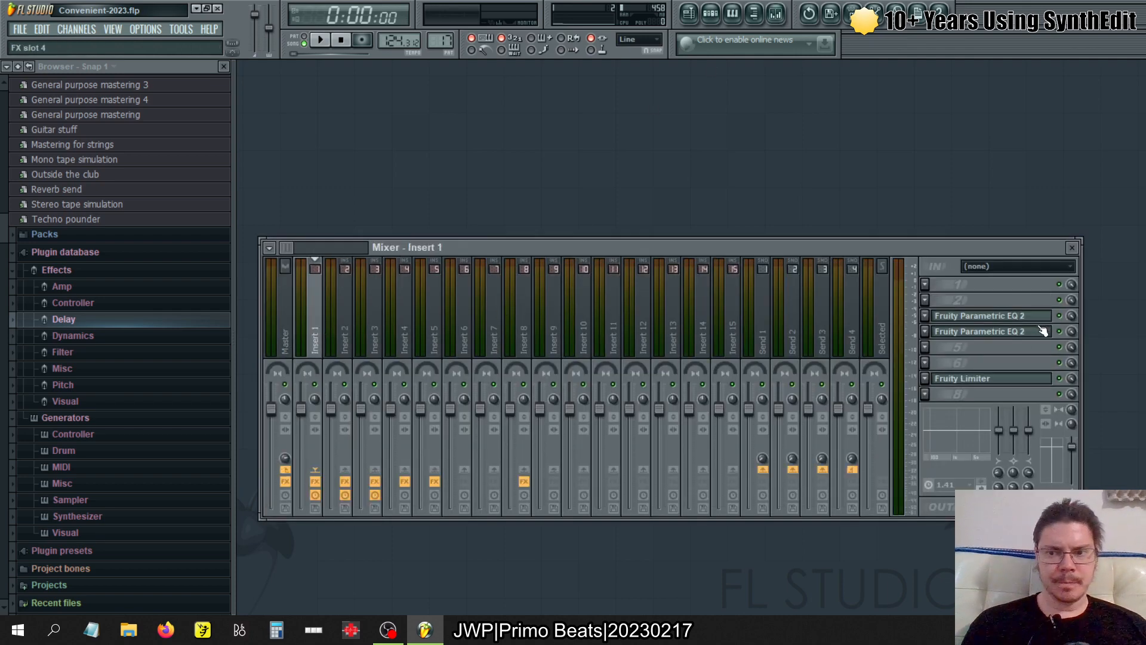
pyautogui.click(1015, 322)
pyautogui.click(1013, 319)
pyautogui.click(997, 334)
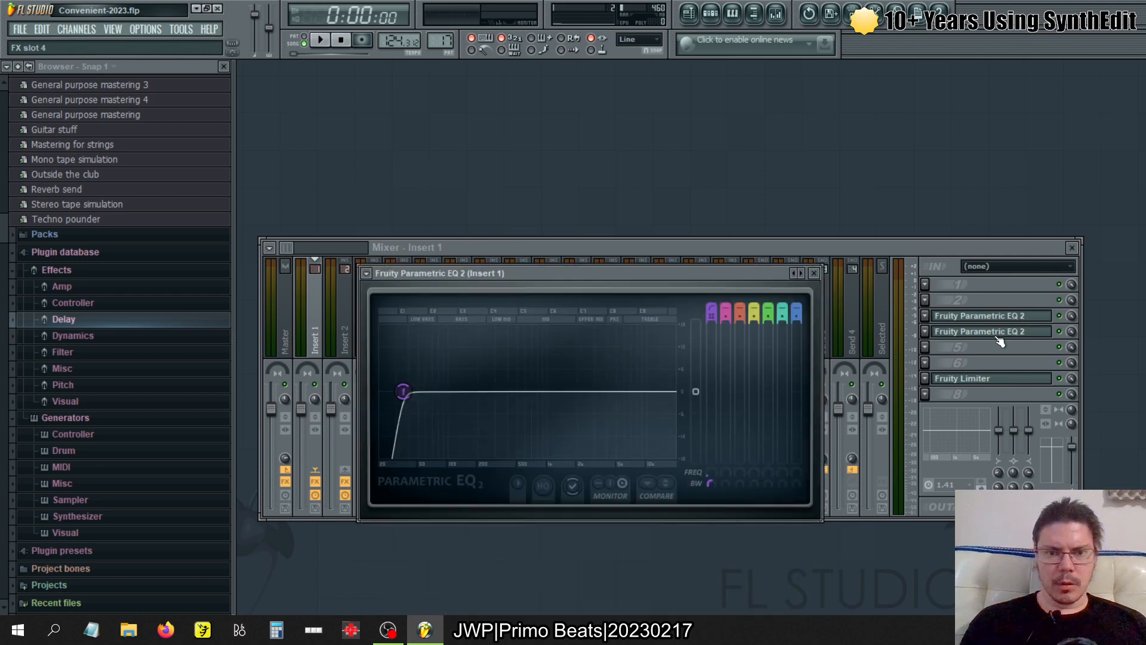
pyautogui.click(997, 335)
pyautogui.click(985, 378)
pyautogui.click(982, 381)
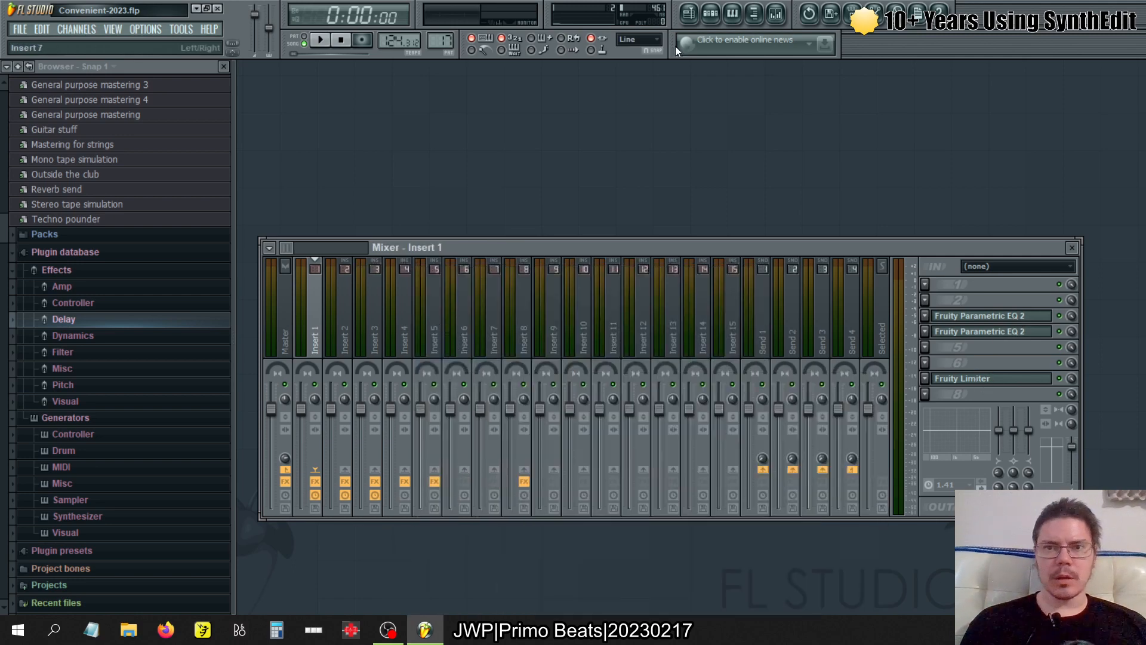
# - Show the step sequencer and inspect the EQUO effect on mixer track Insert 8
pyautogui.click(710, 13)
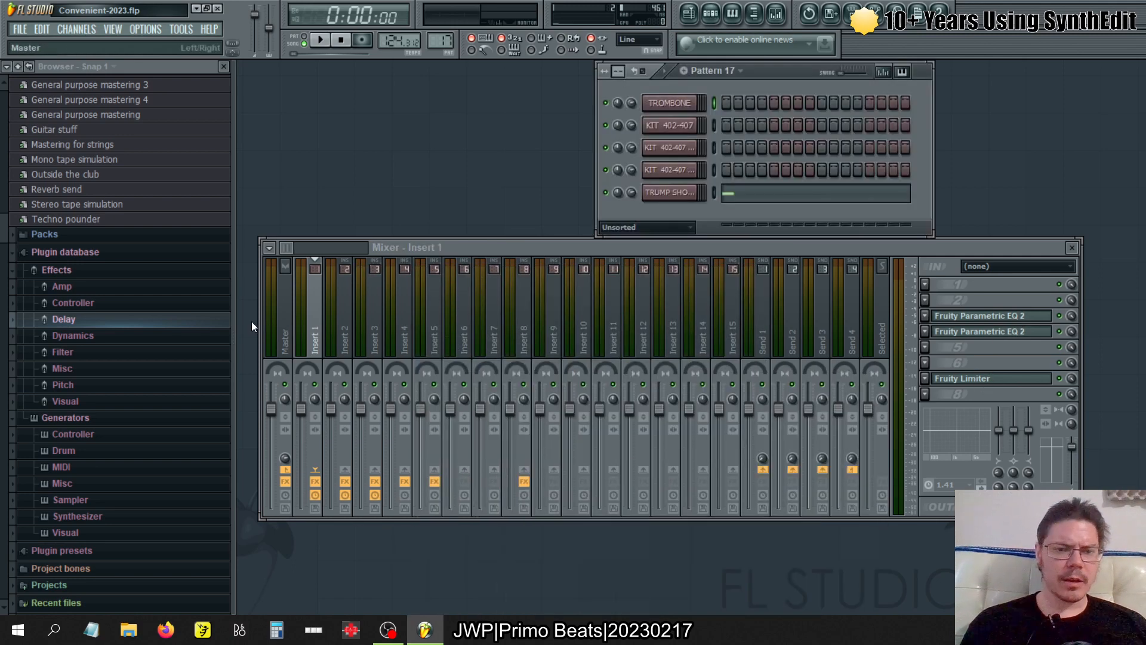
pyautogui.click(276, 321)
pyautogui.click(540, 337)
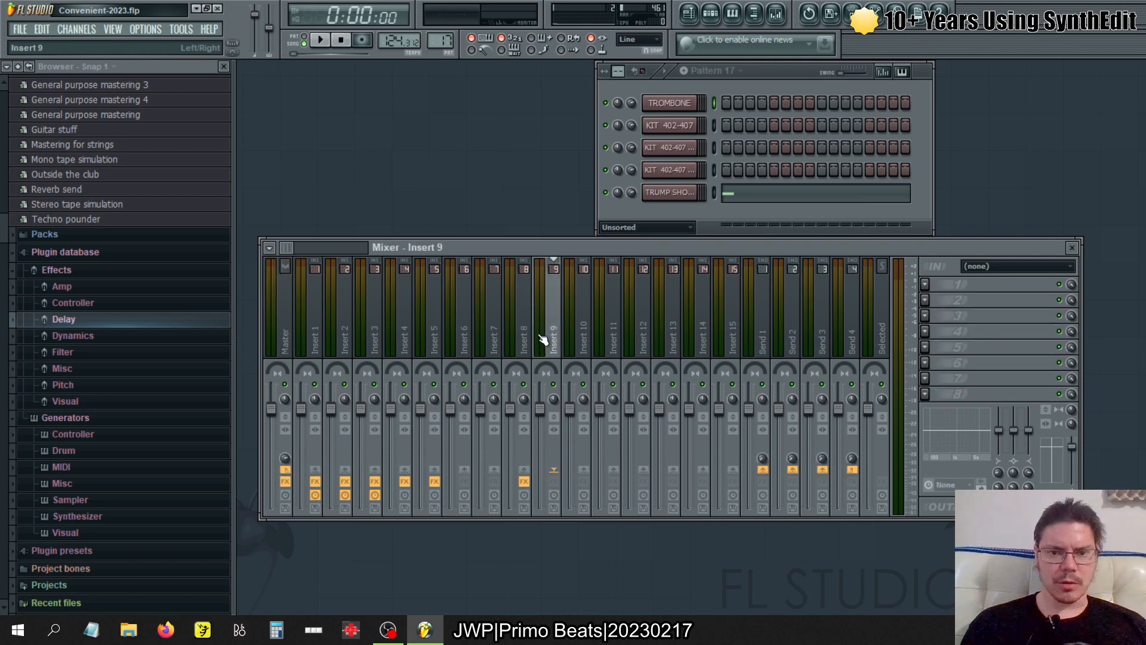
pyautogui.click(530, 335)
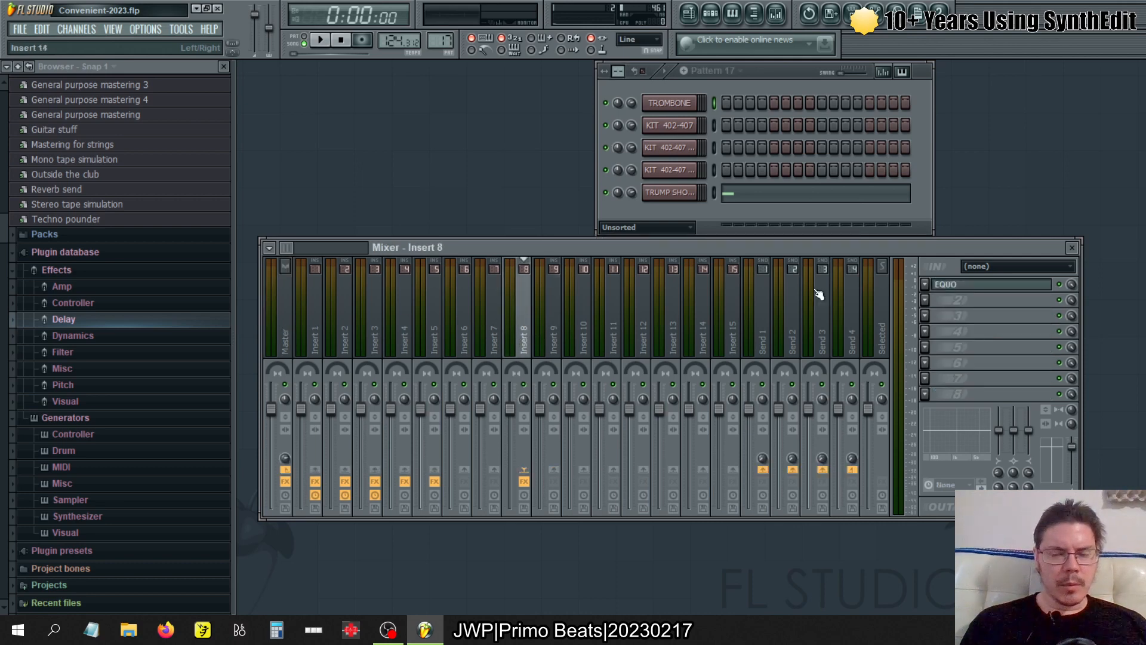
pyautogui.click(990, 288)
pyautogui.click(988, 289)
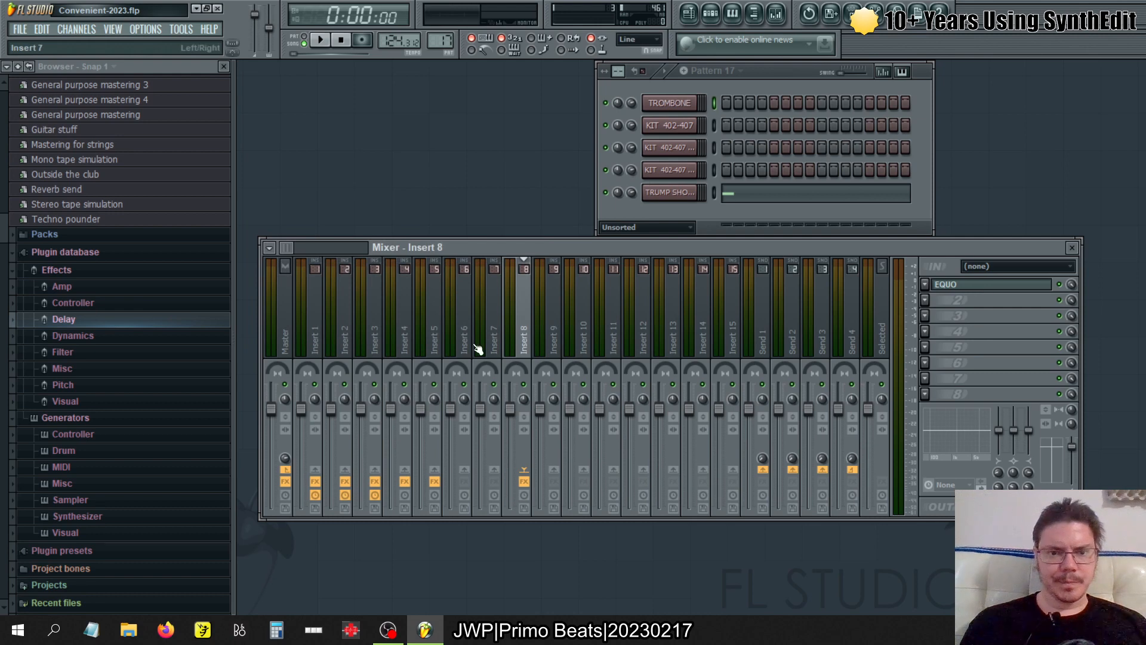
# - Check the TROMBONE channel's settings and DirectWave instrument, close them, and select the Master track in the mixer
pyautogui.click(284, 327)
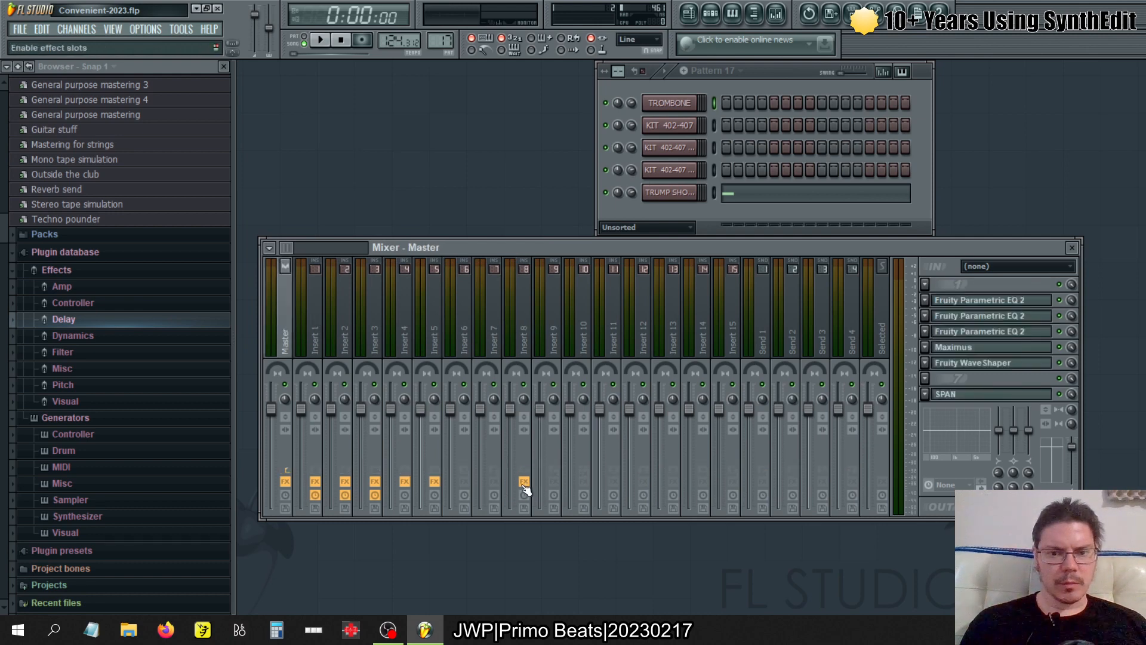
pyautogui.moveTo(312, 317)
pyautogui.mouseDown()
pyautogui.moveTo(474, 320)
pyautogui.moveTo(330, 324)
pyautogui.mouseUp()
pyautogui.click(669, 103)
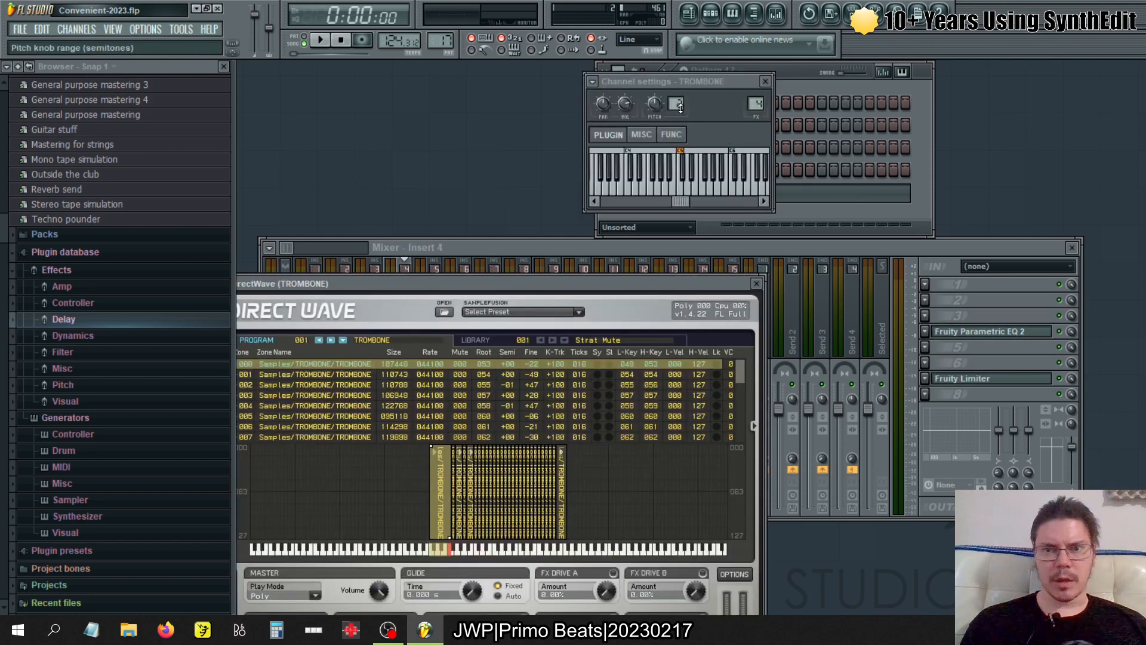
pyautogui.click(765, 83)
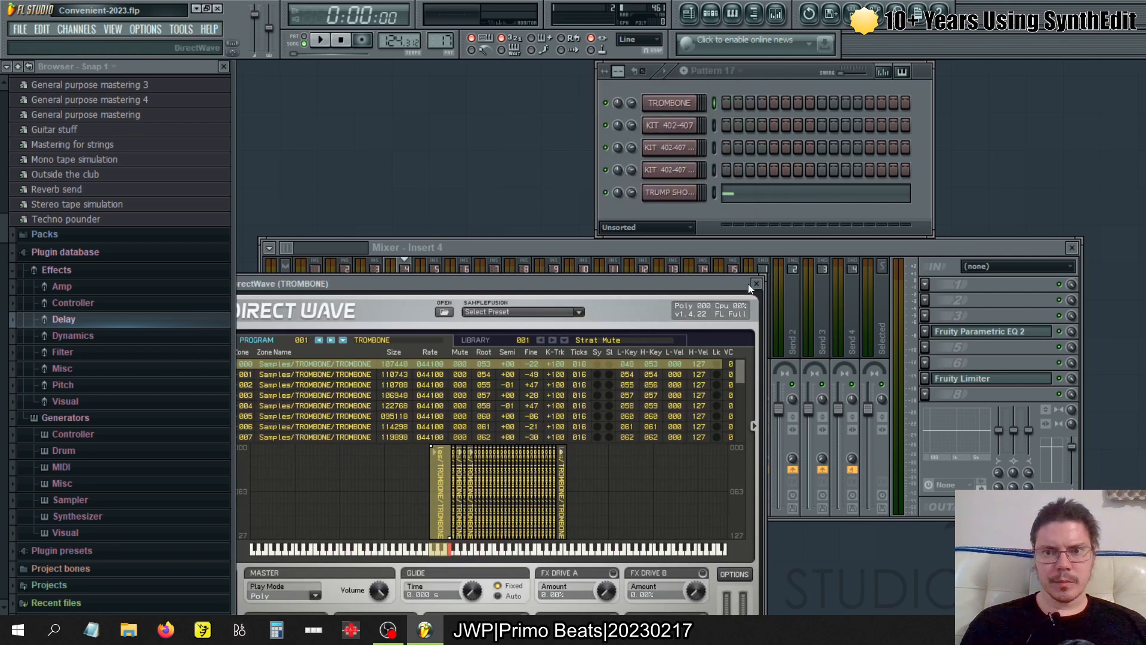
pyautogui.click(755, 283)
pyautogui.click(323, 311)
pyautogui.click(286, 318)
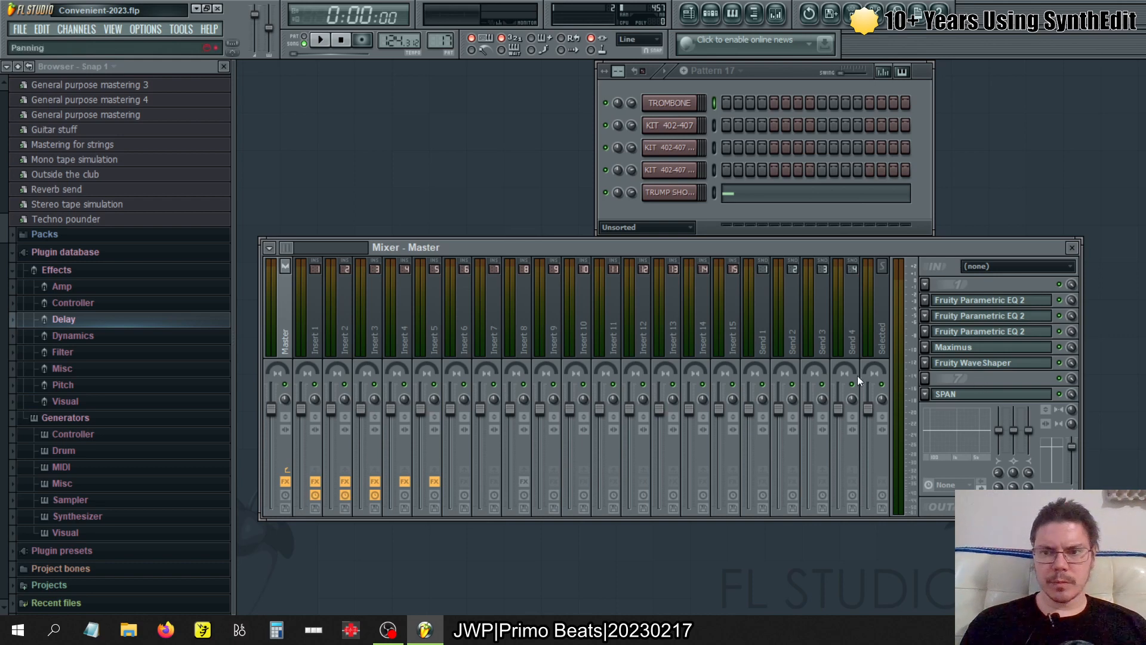
# - Start playback and inspect the Low, Mid, High and Master bands of Maximus on the Master track
pyautogui.press('space')
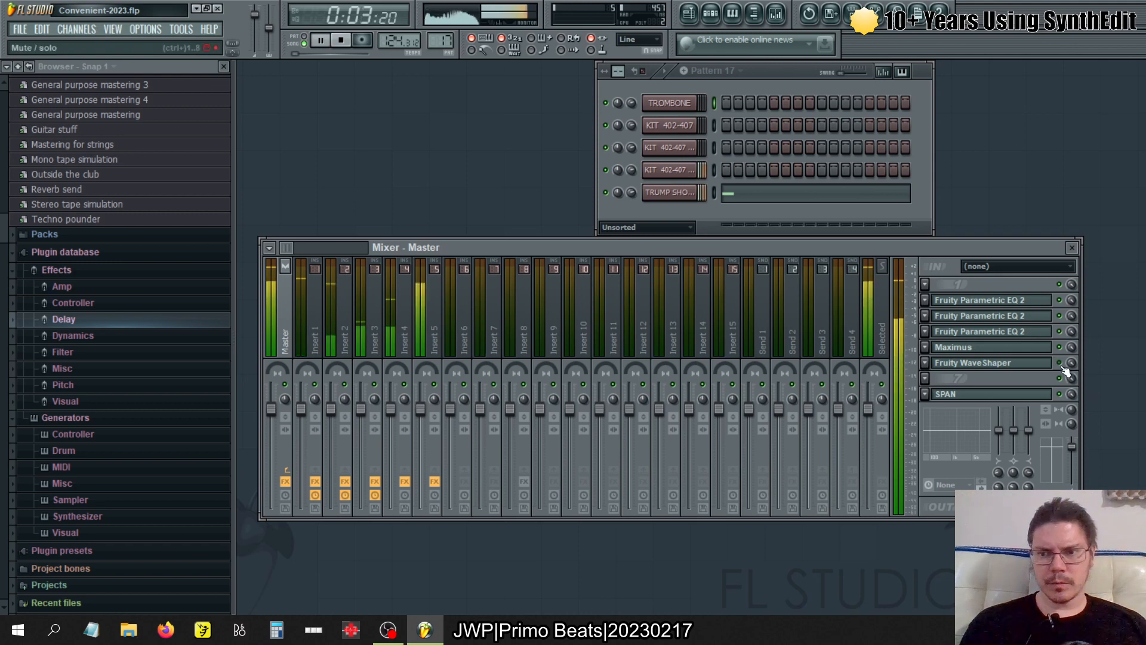
pyautogui.click(1014, 347)
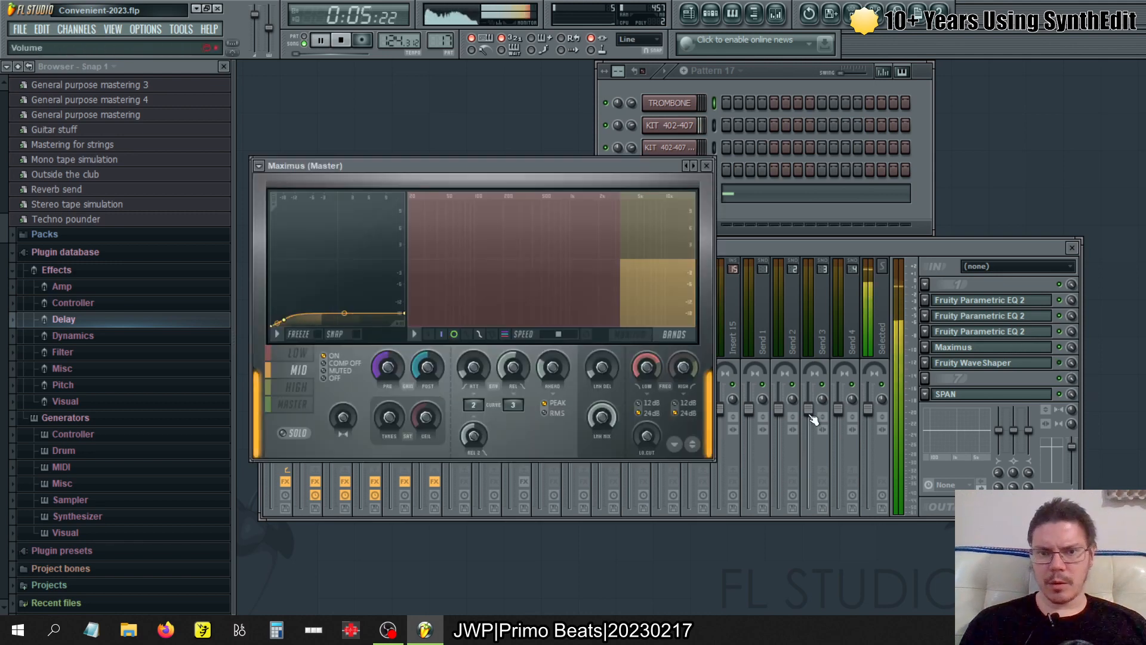
pyautogui.click(304, 404)
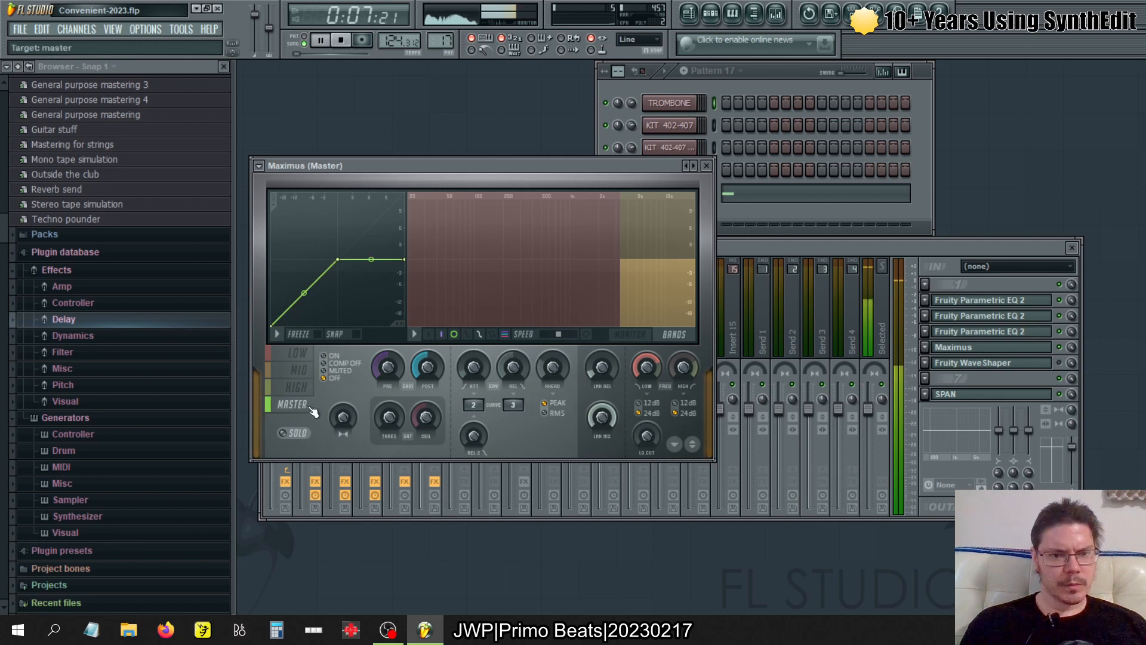
pyautogui.click(301, 388)
pyautogui.click(299, 370)
pyautogui.click(298, 355)
pyautogui.click(299, 407)
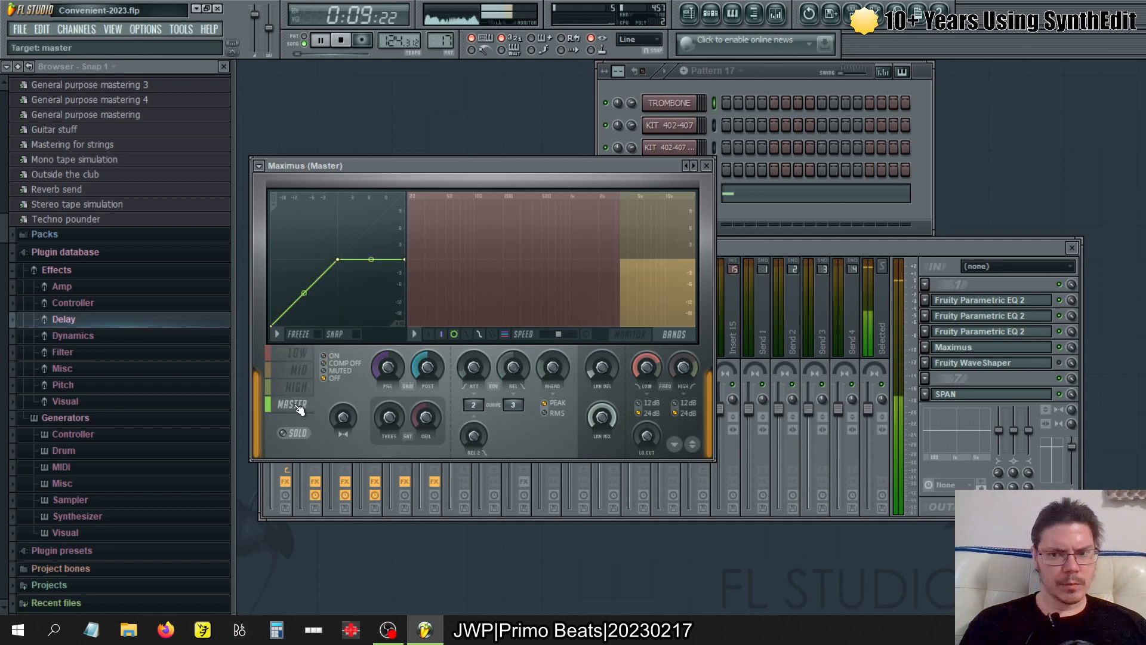
pyautogui.click(706, 165)
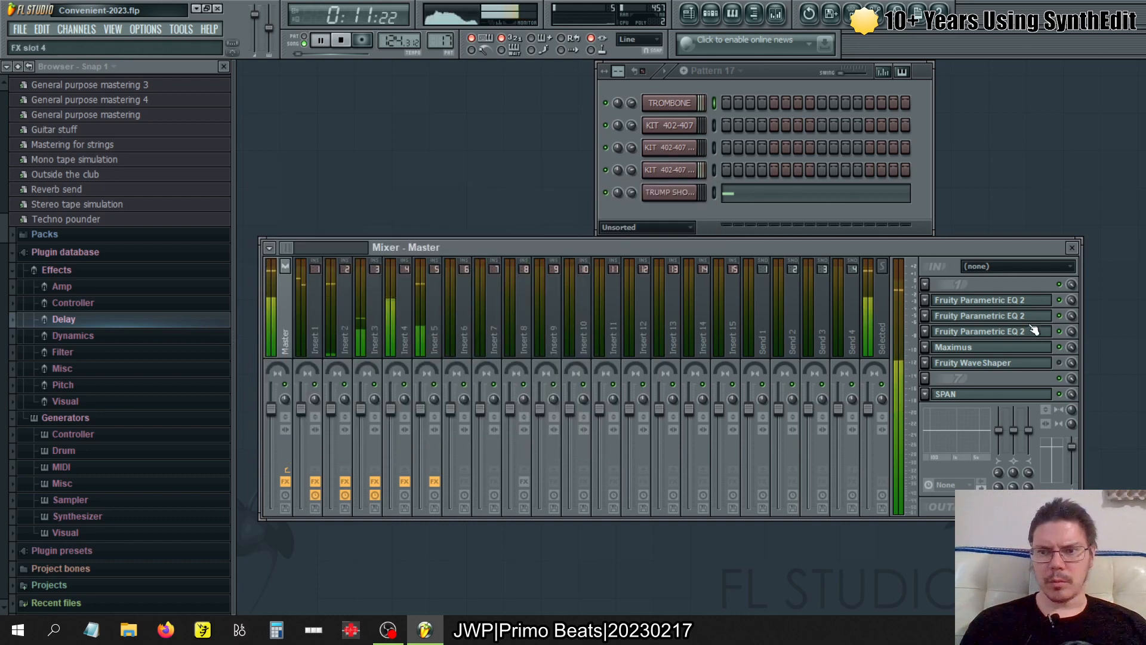
# - Copy the main level value of the first Fruity Parametric EQ 2 on the Master track and close the effect
pyautogui.click(993, 302)
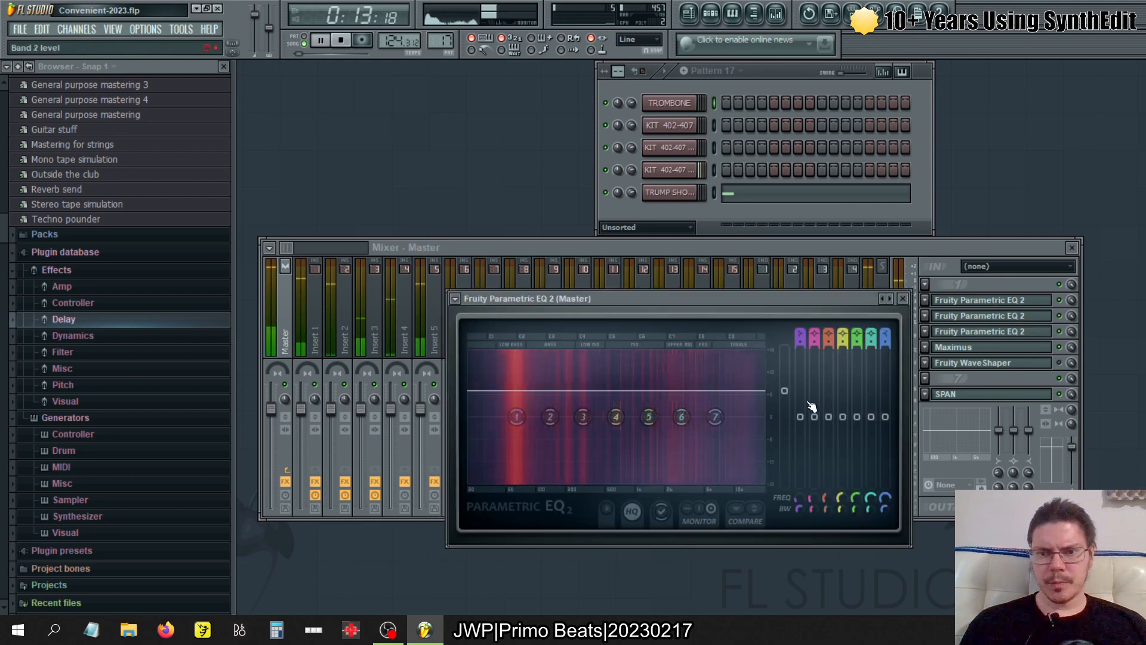
pyautogui.rightClick(786, 392)
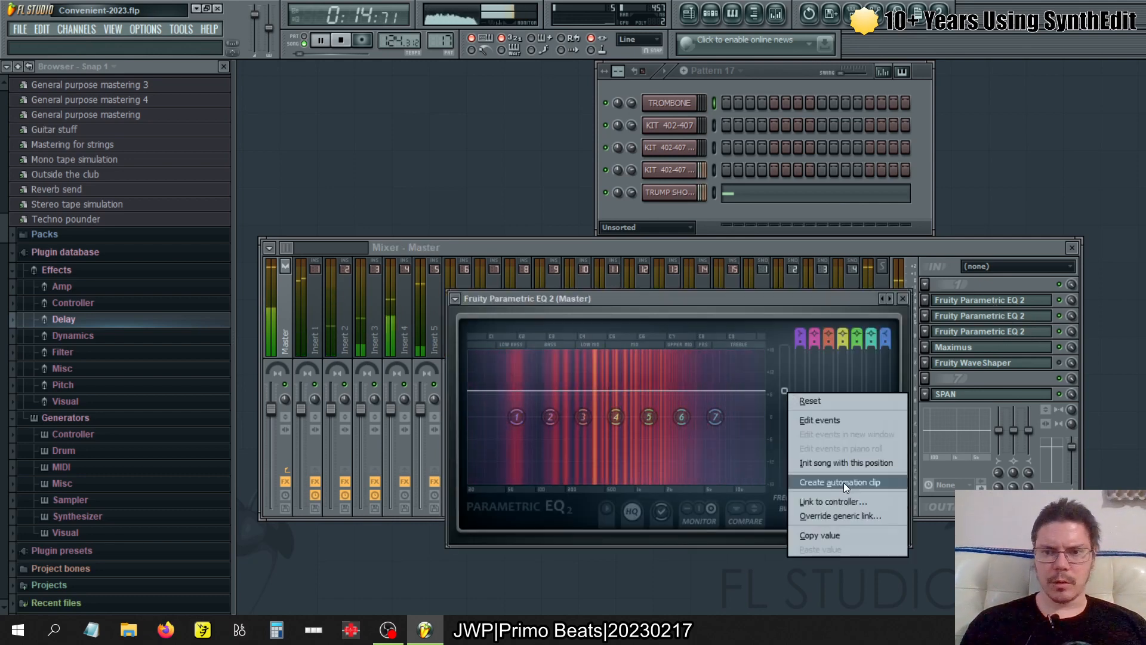
pyautogui.click(836, 537)
pyautogui.click(902, 298)
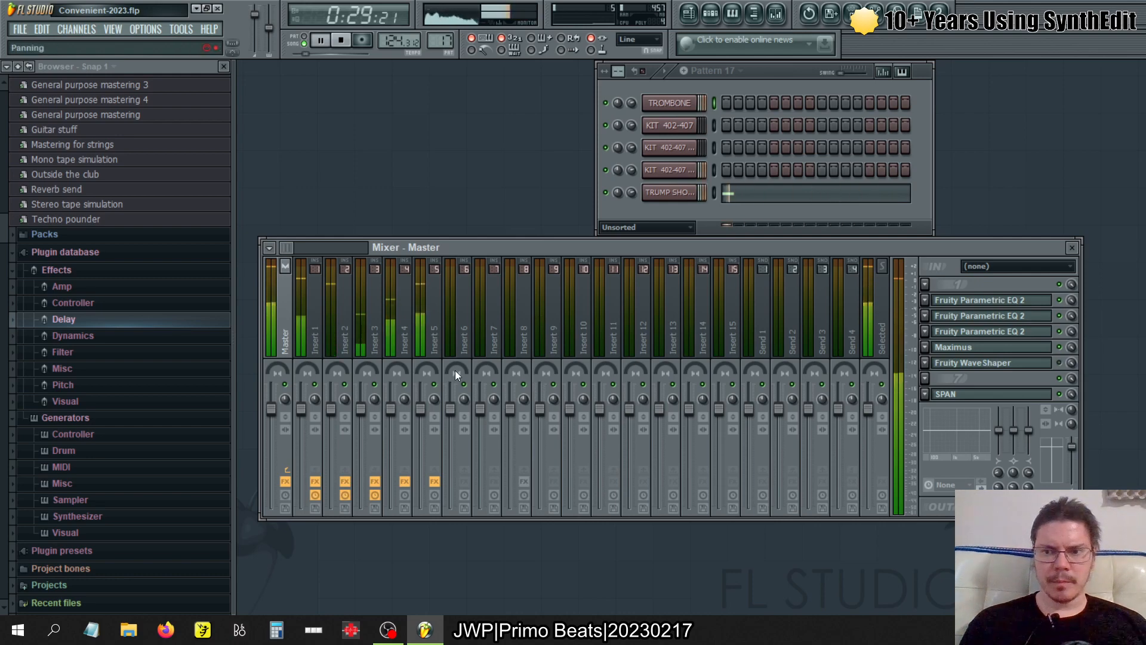
# - Check each of the three Fruity Parametric EQ 2 effects on the Master track, closing each after viewing
pyautogui.click(1048, 337)
pyautogui.click(1048, 337)
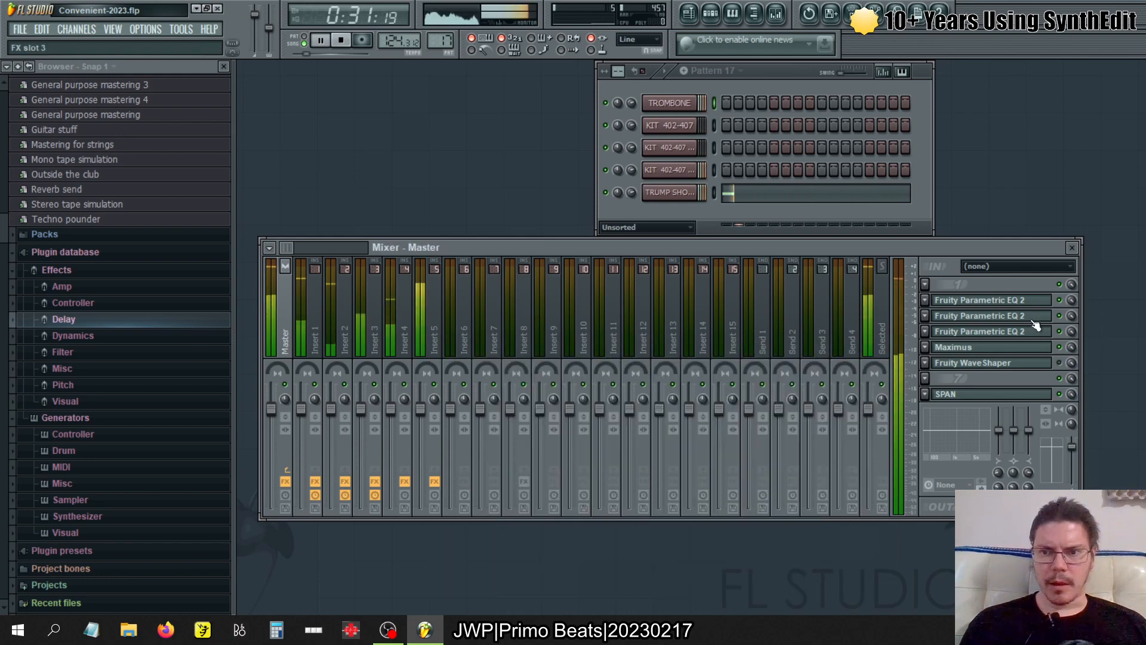
pyautogui.click(1036, 315)
pyautogui.click(1035, 315)
pyautogui.click(1032, 301)
pyautogui.click(1031, 301)
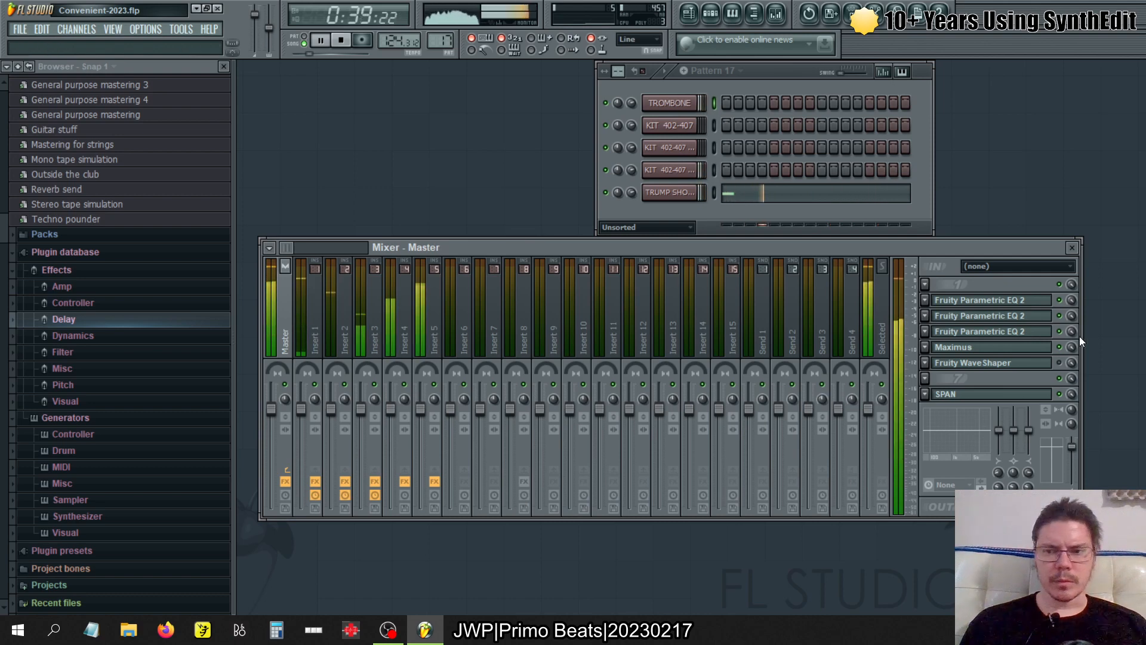
# - Review the High, Low, Mid and Master band settings of Maximus on the Master track again and close it
pyautogui.click(1037, 351)
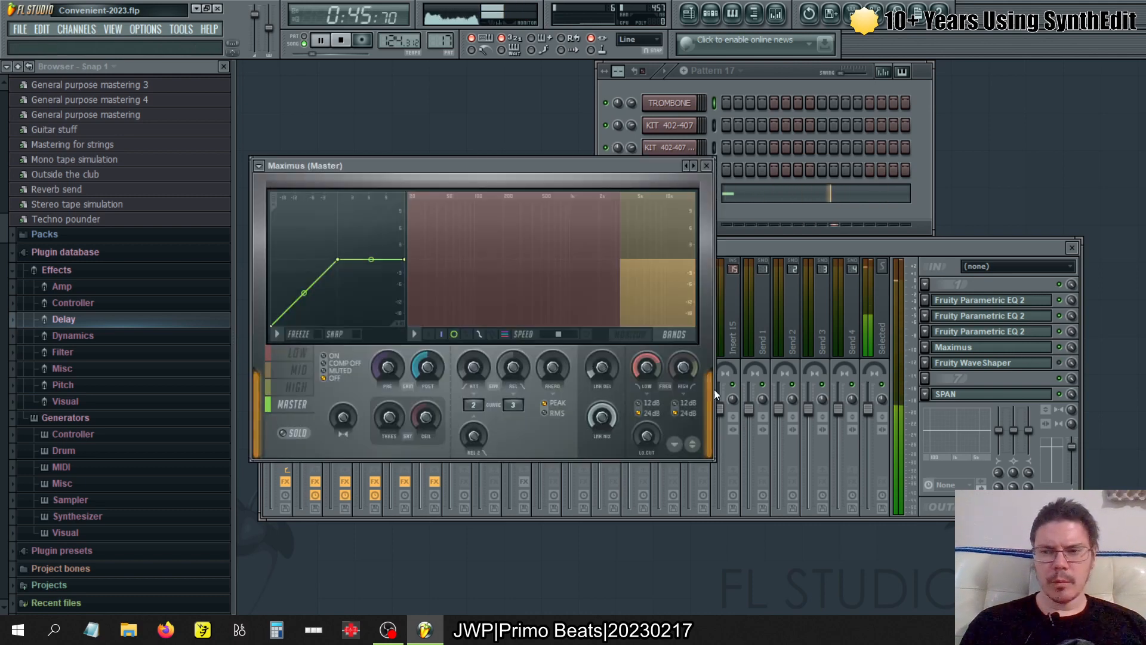
pyautogui.click(293, 392)
pyautogui.click(292, 353)
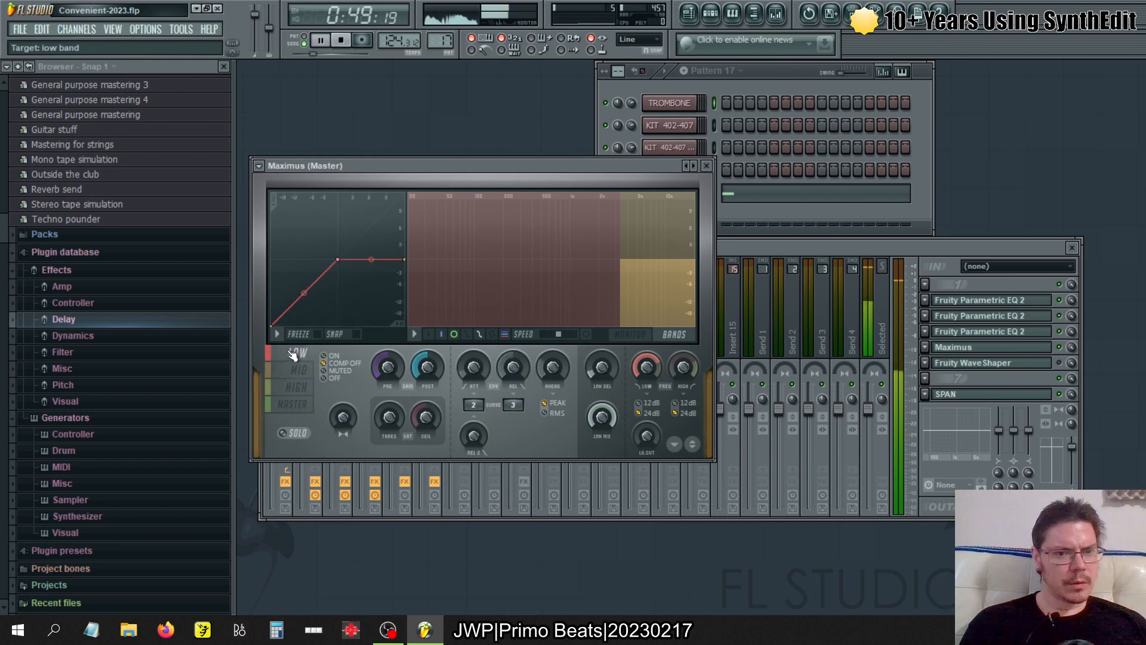
pyautogui.click(294, 371)
pyautogui.click(293, 409)
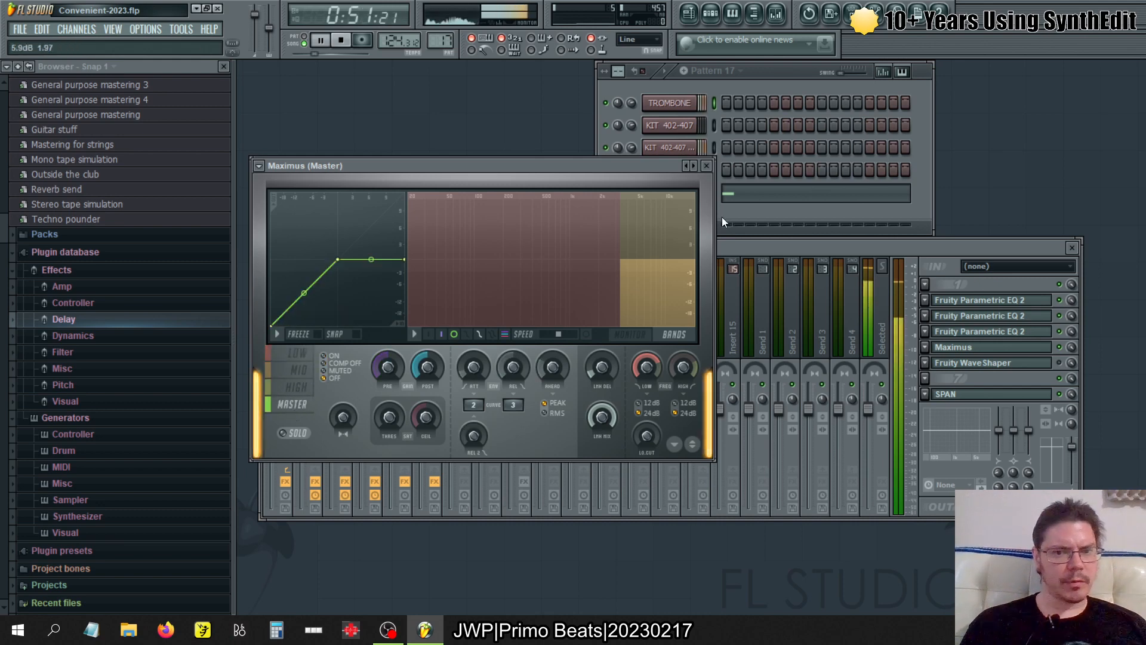
pyautogui.click(707, 166)
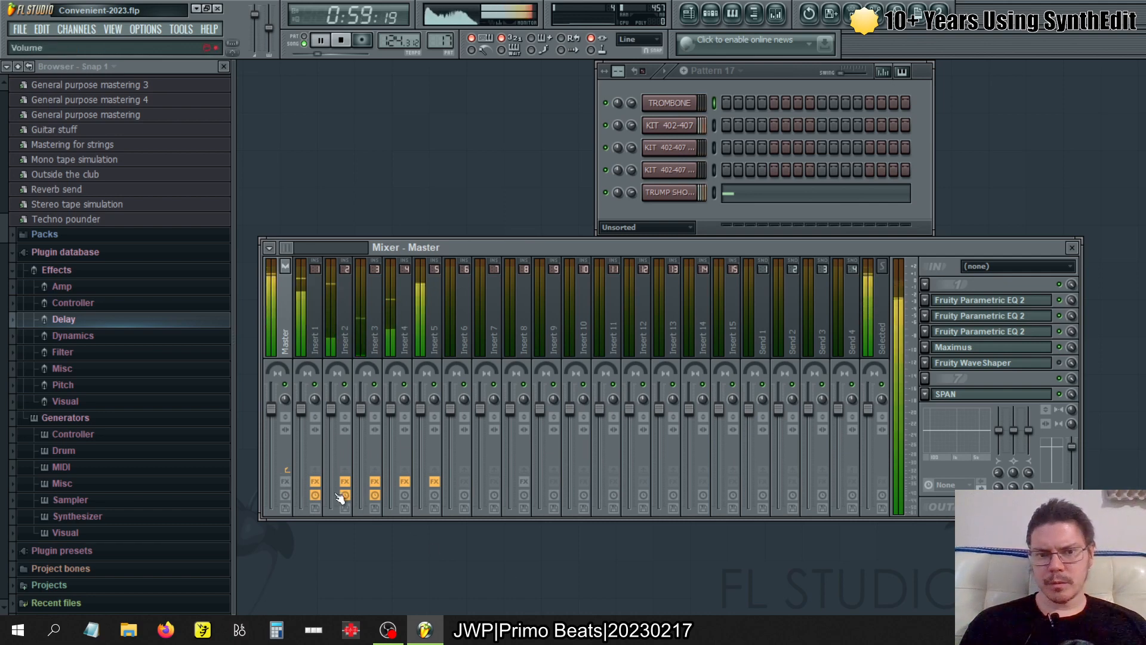
# - Turn the Master track's effects back on and look over its Fruity Parametric EQ 2 curves
pyautogui.click(286, 481)
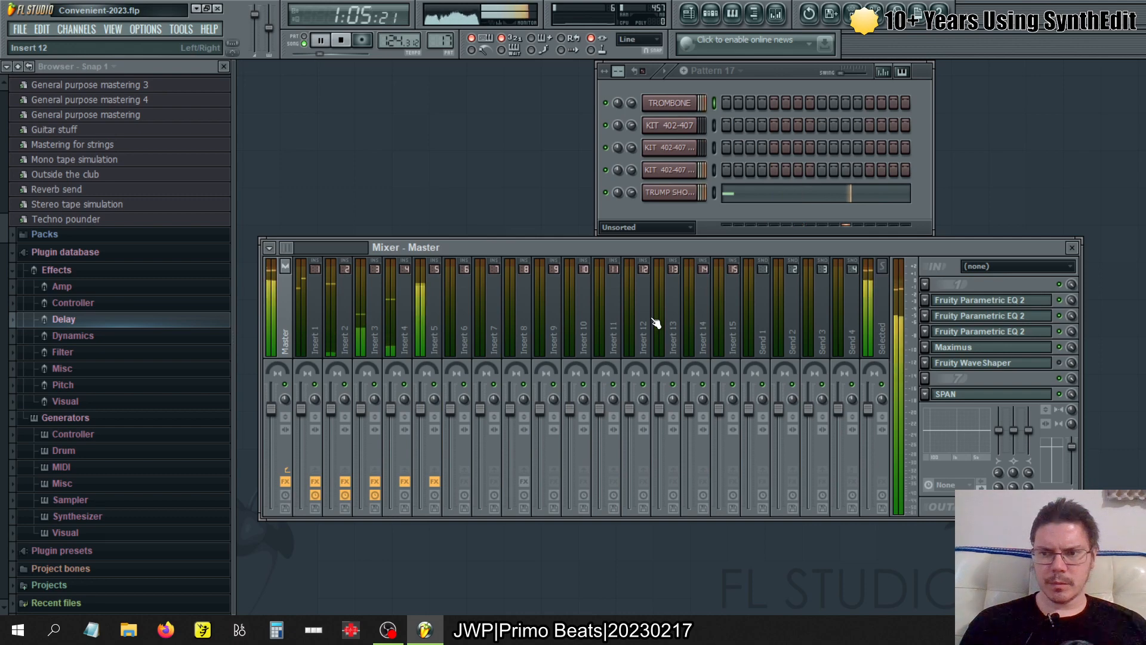
pyautogui.click(991, 303)
pyautogui.click(992, 304)
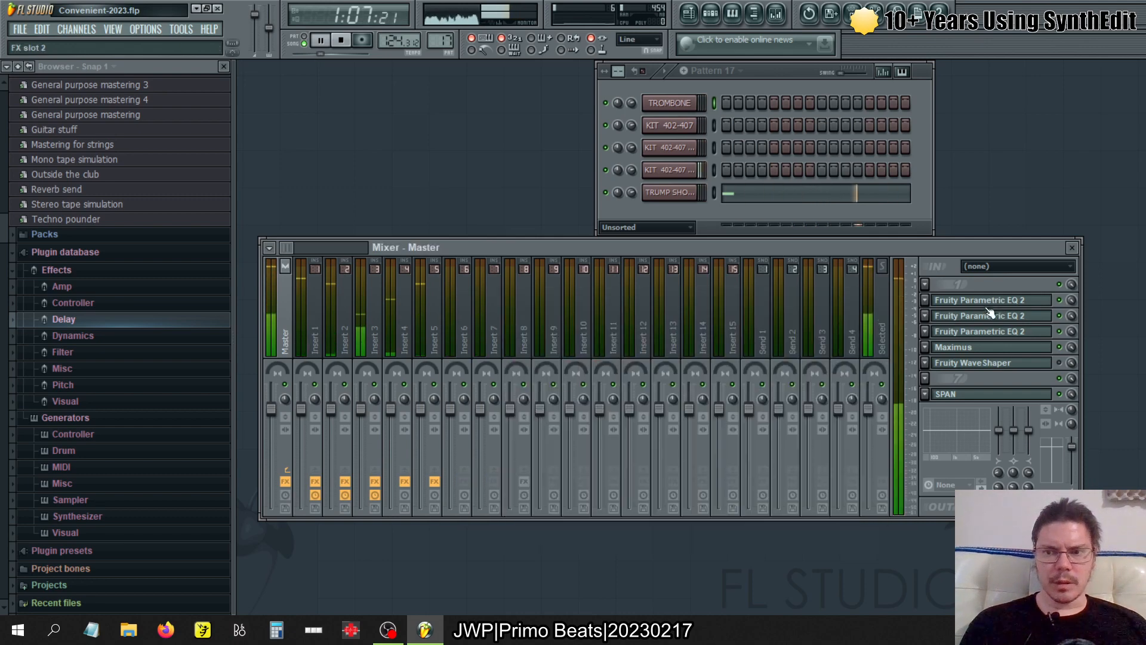
pyautogui.click(988, 316)
pyautogui.click(984, 321)
pyautogui.click(985, 328)
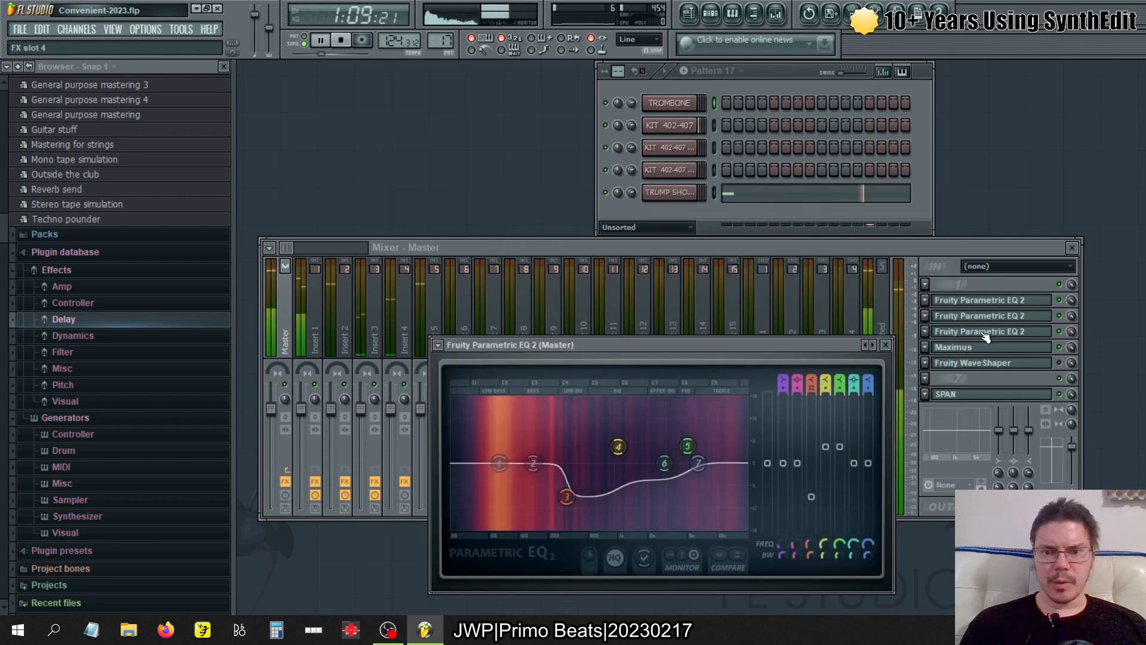
pyautogui.click(942, 333)
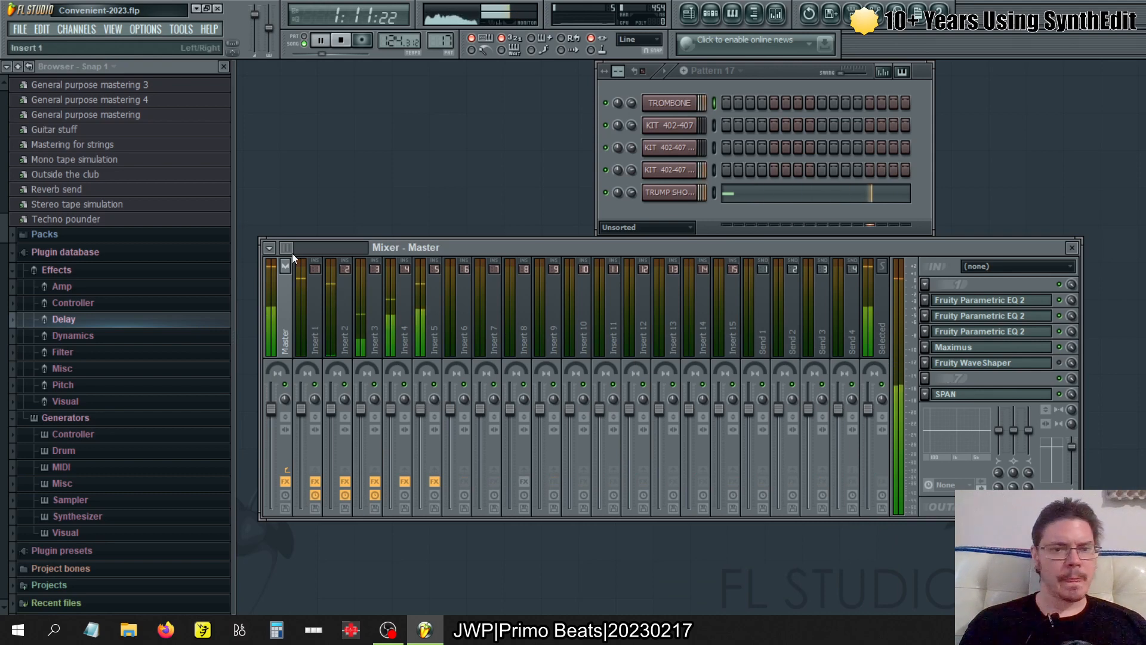
# - Copy the Master track's mixer state, including its effects, onto mixer track Insert 9
pyautogui.click(267, 246)
pyautogui.moveTo(297, 356)
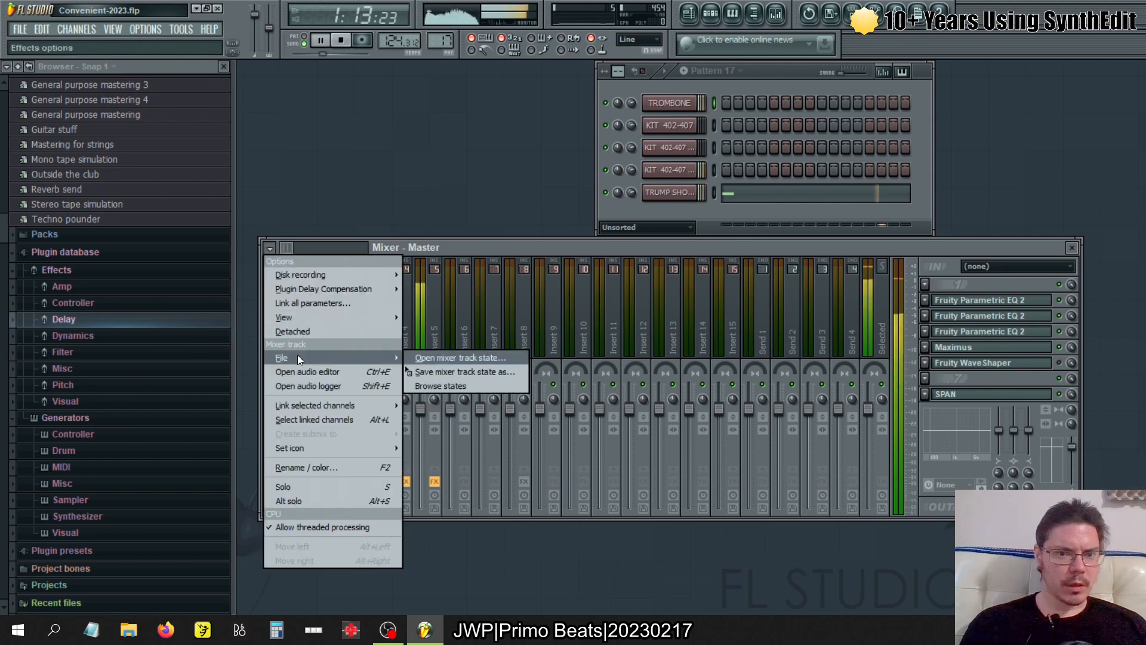
pyautogui.moveTo(432, 372); pyautogui.dragTo(546, 337)
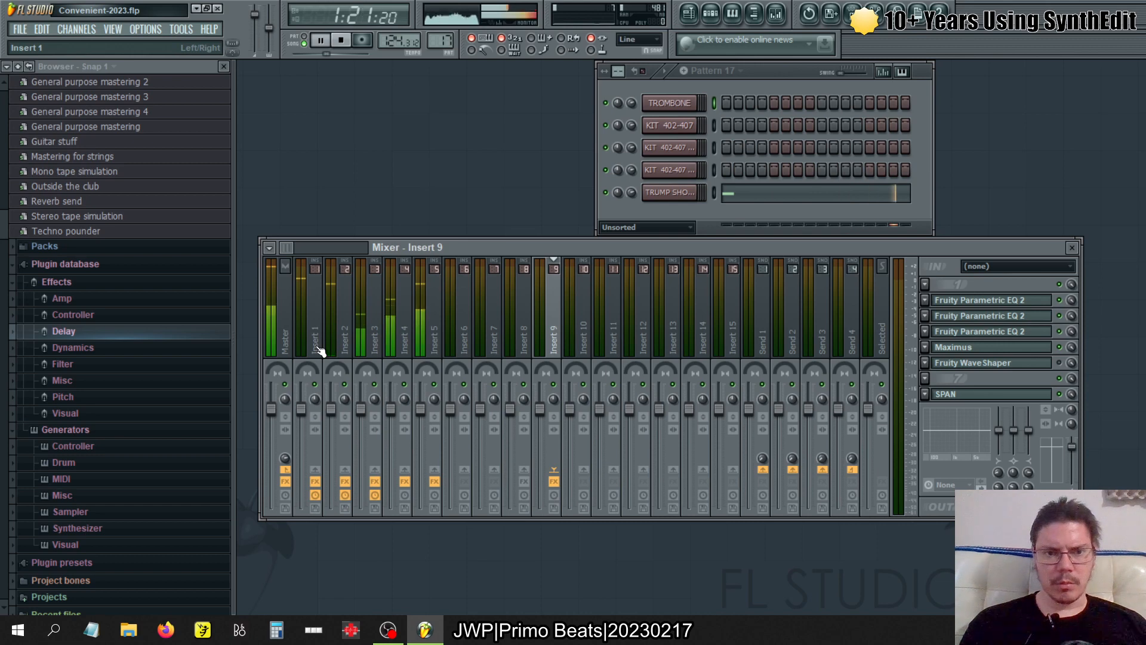
# - Route mixer tracks Insert 1 through Insert 5 to Insert 9 instead of directly to the Master
pyautogui.click(321, 324)
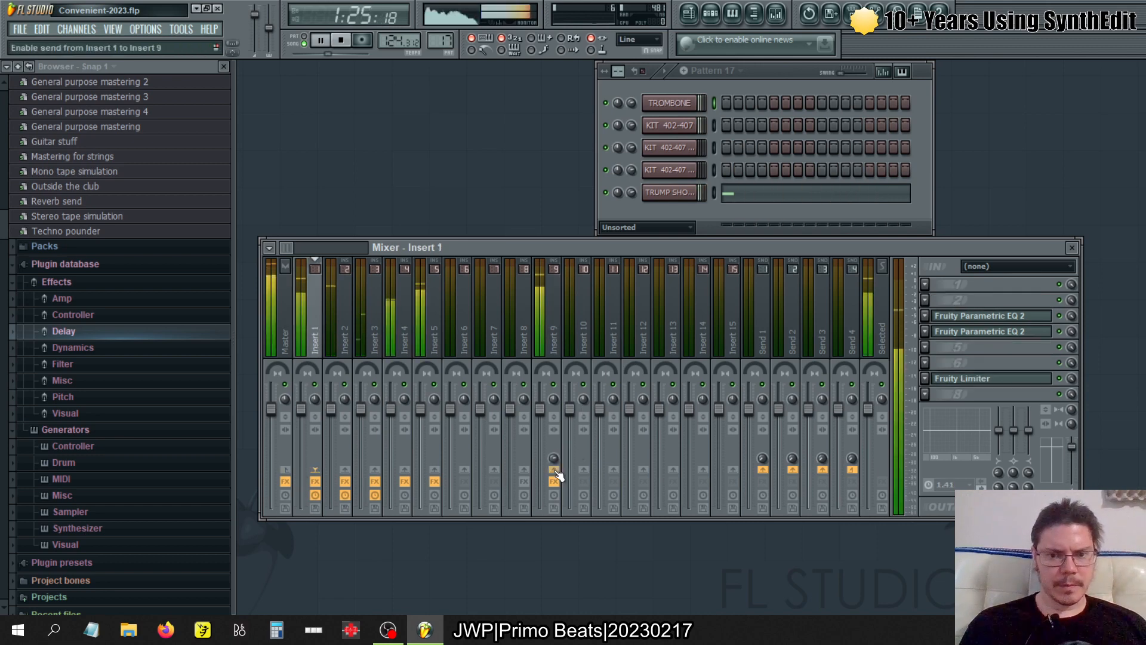
pyautogui.click(340, 325)
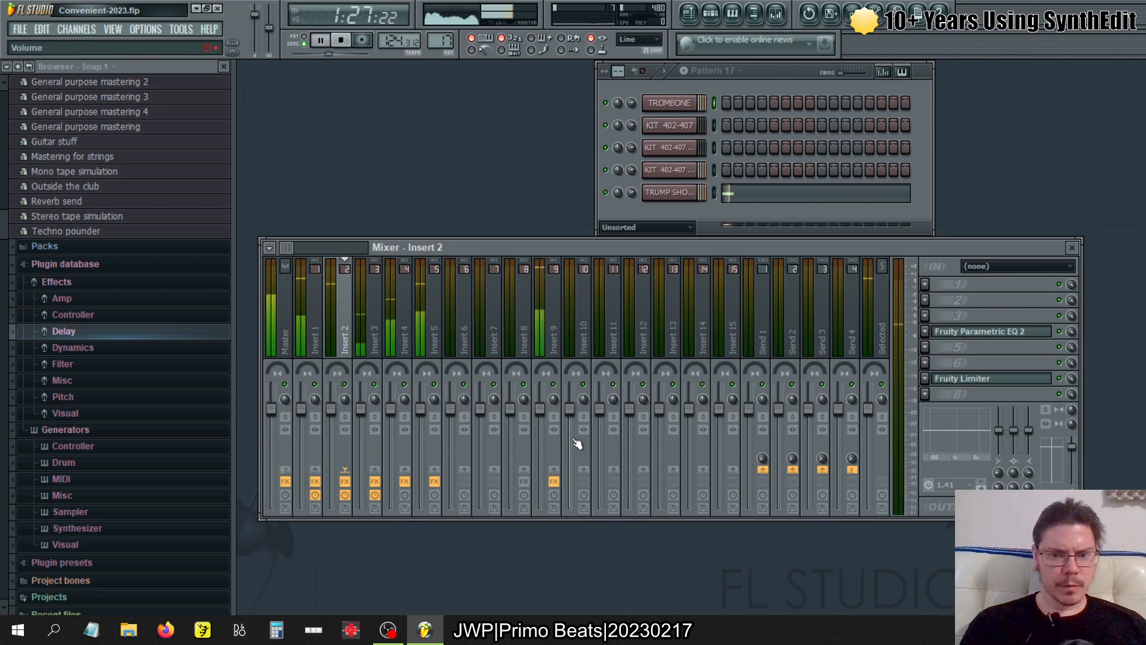
pyautogui.click(366, 332)
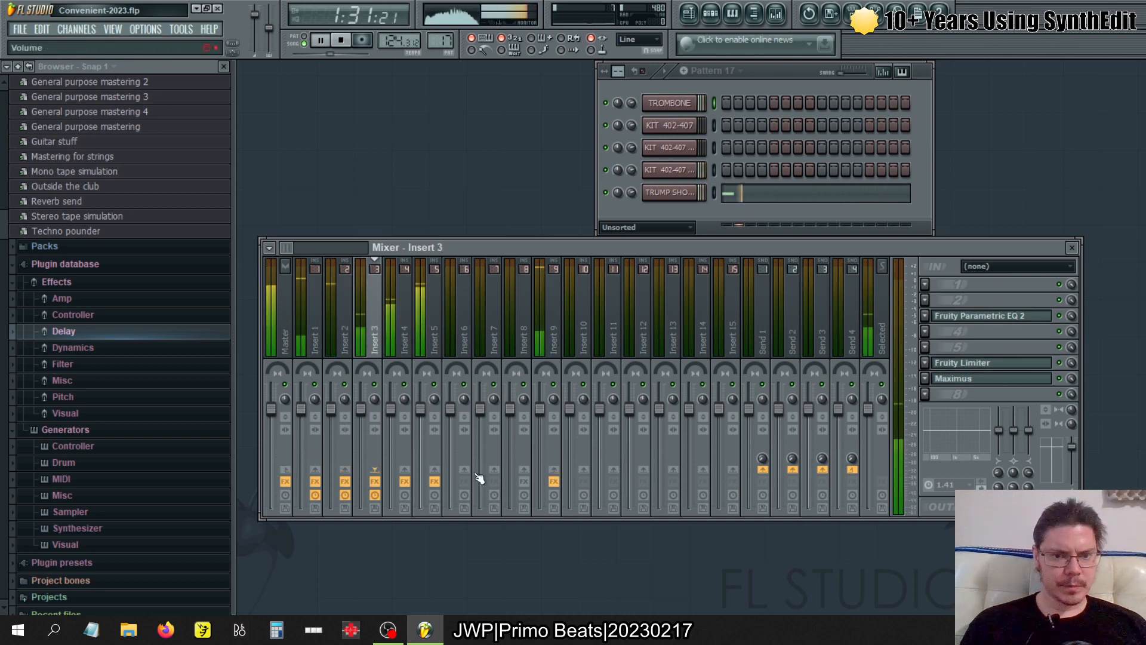
pyautogui.click(404, 341)
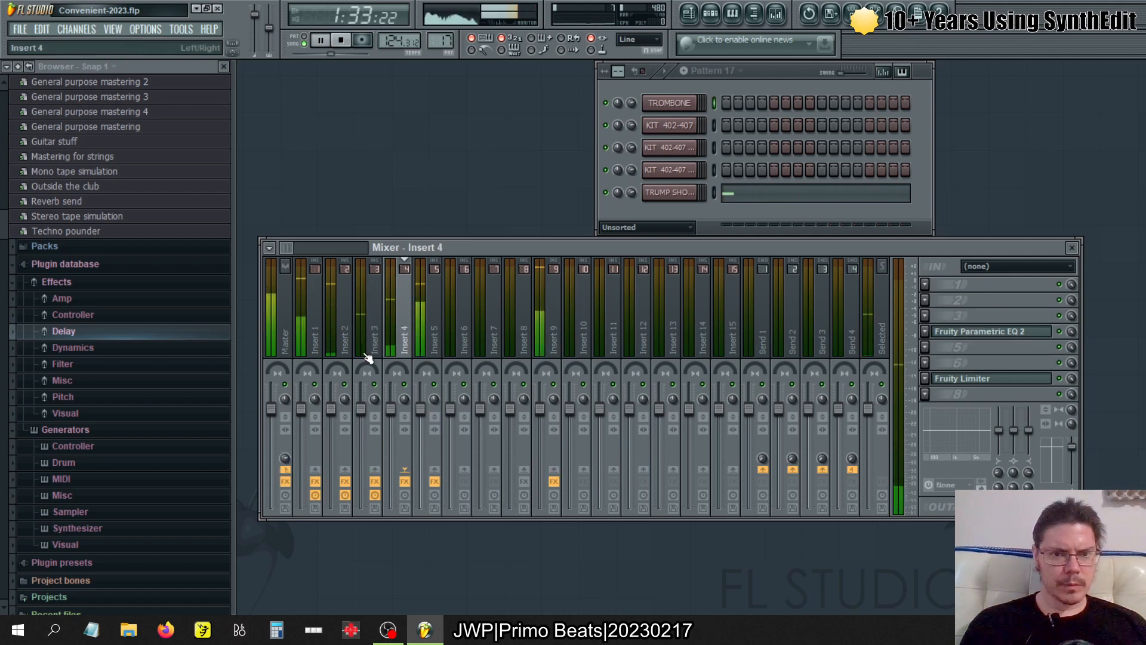
pyautogui.click(553, 470)
pyautogui.click(435, 339)
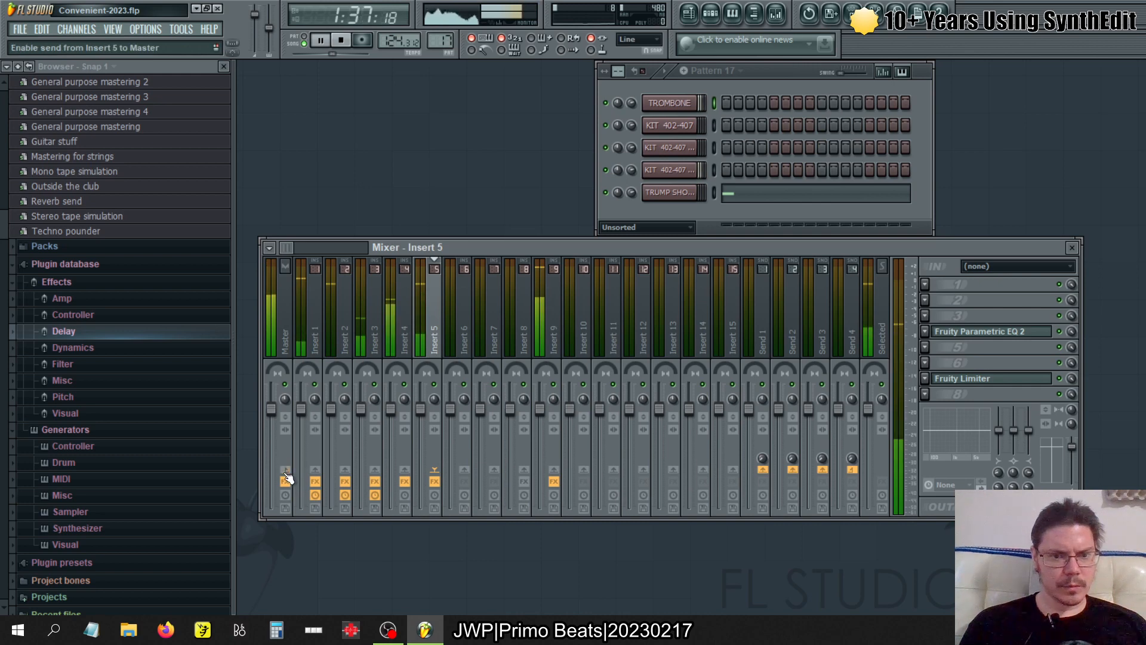
pyautogui.click(554, 470)
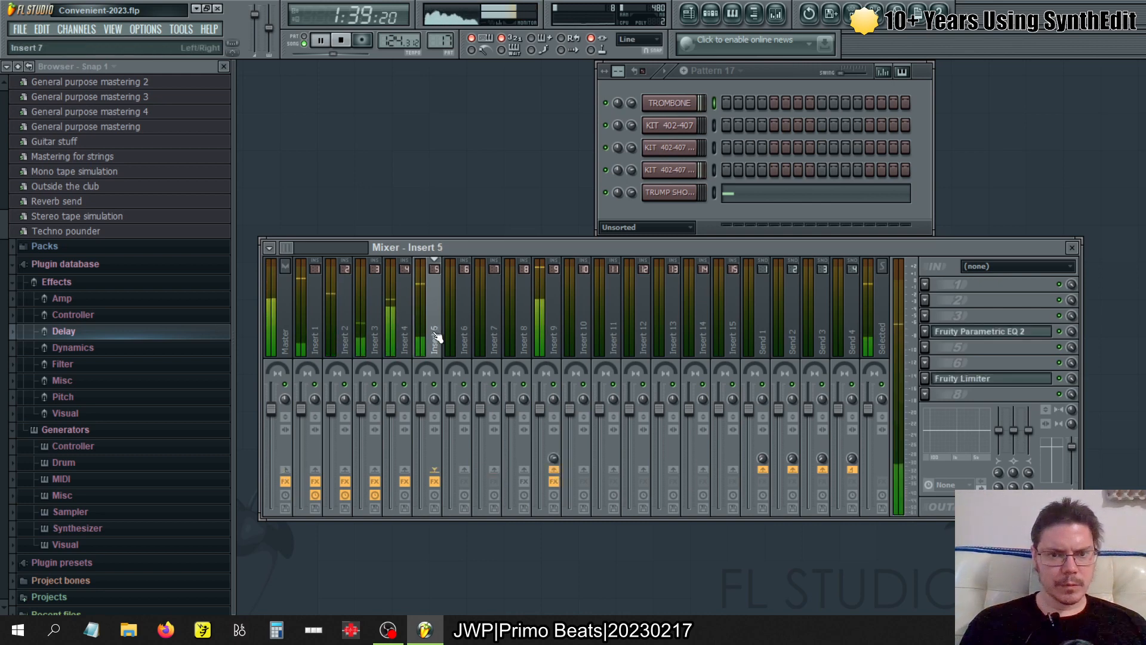
# - Look through the mixer's insert and send tracks and return to the Master track
pyautogui.click(472, 335)
pyautogui.moveTo(468, 331); pyautogui.dragTo(261, 337)
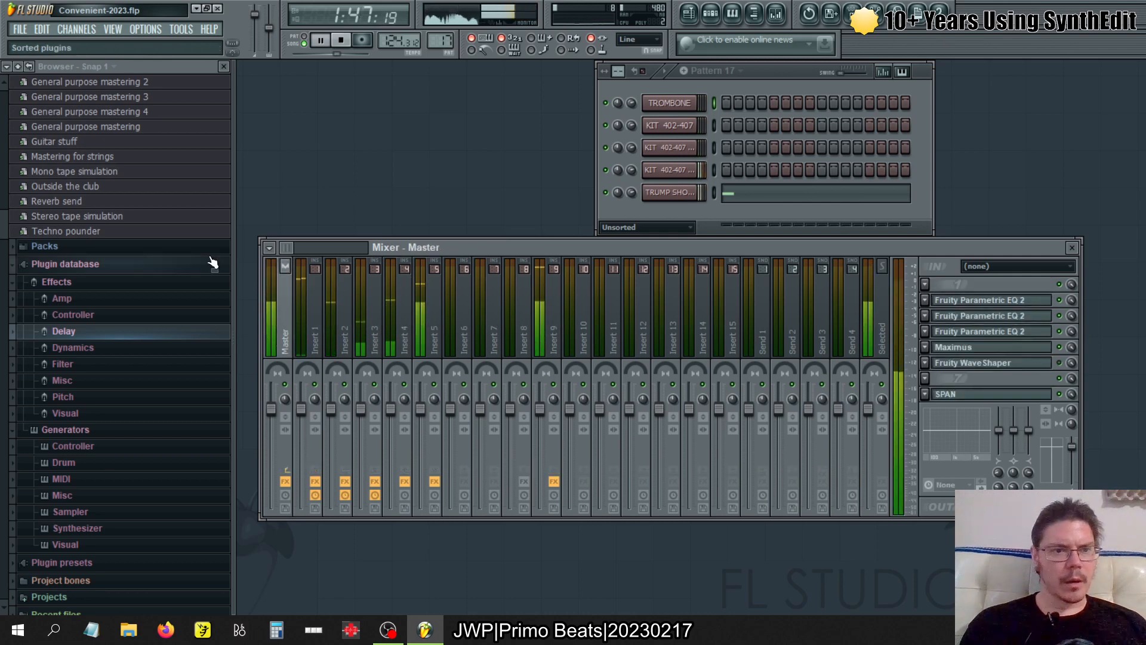
pyautogui.scroll(6, 100, 255)
pyautogui.scroll(5, 100, 255)
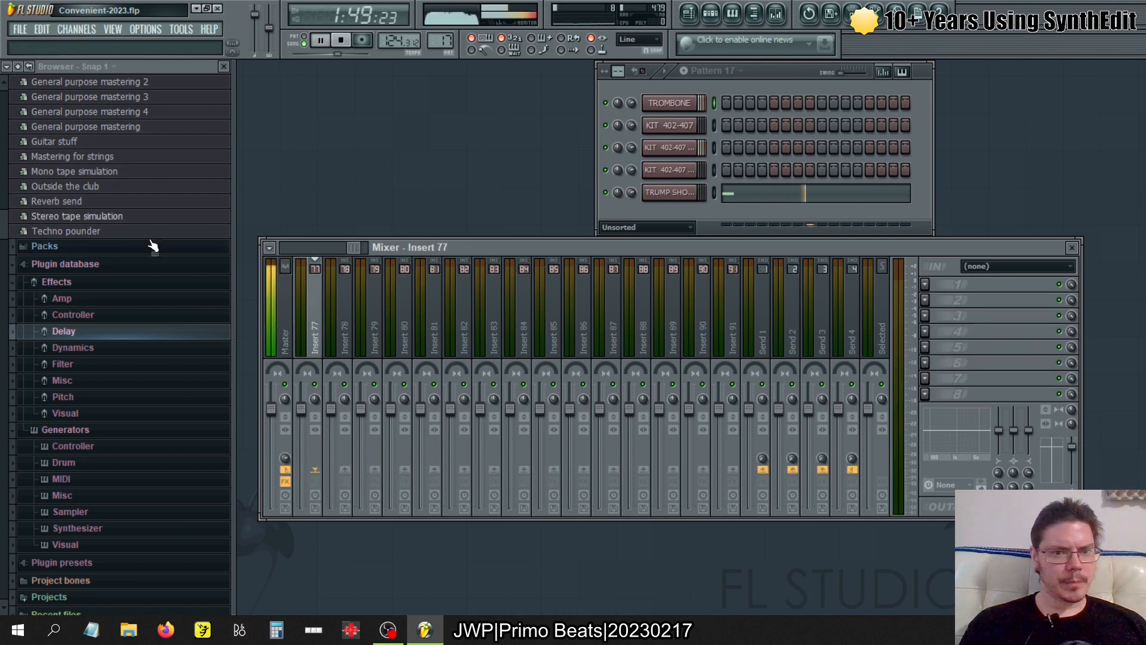
pyautogui.scroll(-12, 382, 323)
pyautogui.scroll(-15, 382, 323)
pyautogui.scroll(6, 230, 315)
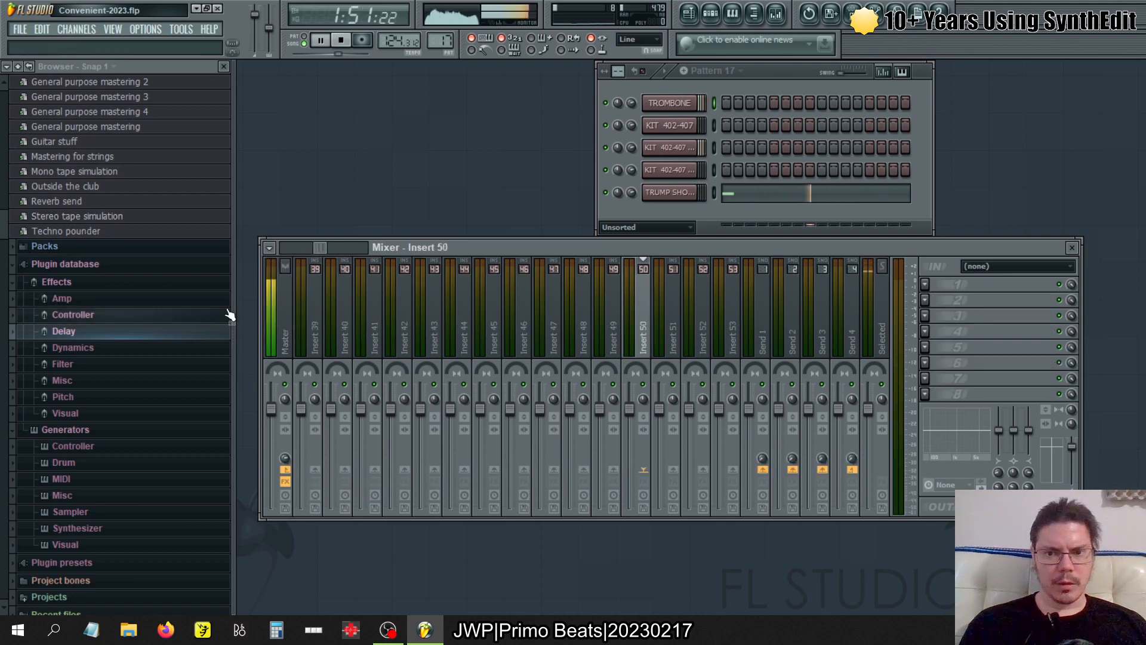
pyautogui.scroll(-12, 230, 315)
pyautogui.scroll(-20, 230, 315)
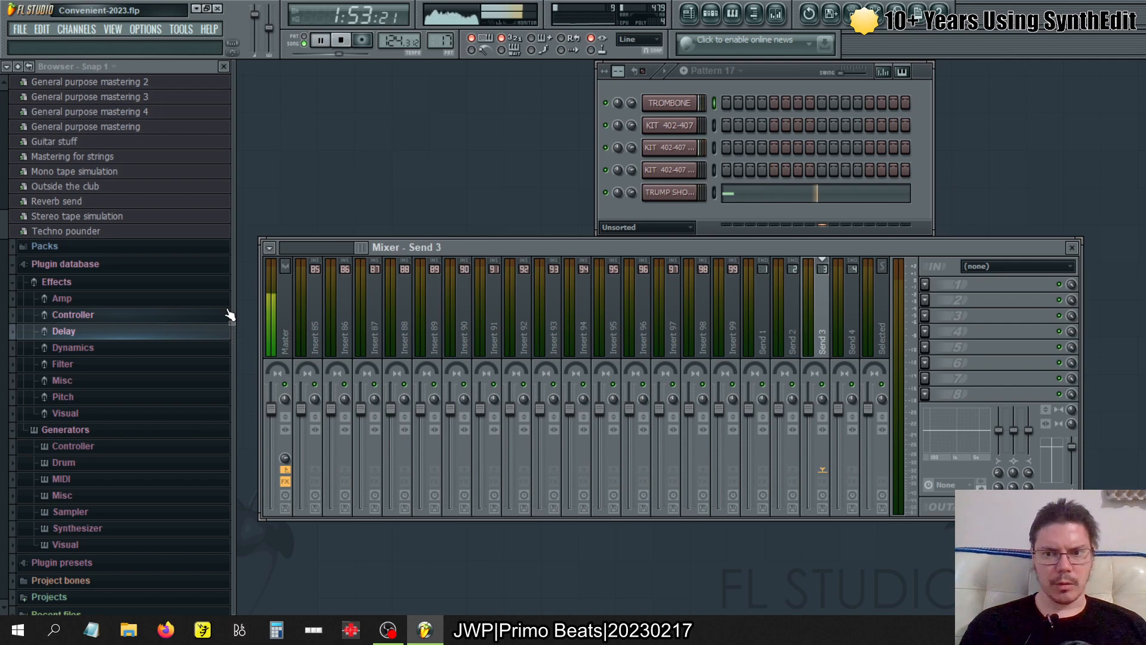
pyautogui.scroll(-9, 229, 315)
pyautogui.click(307, 327)
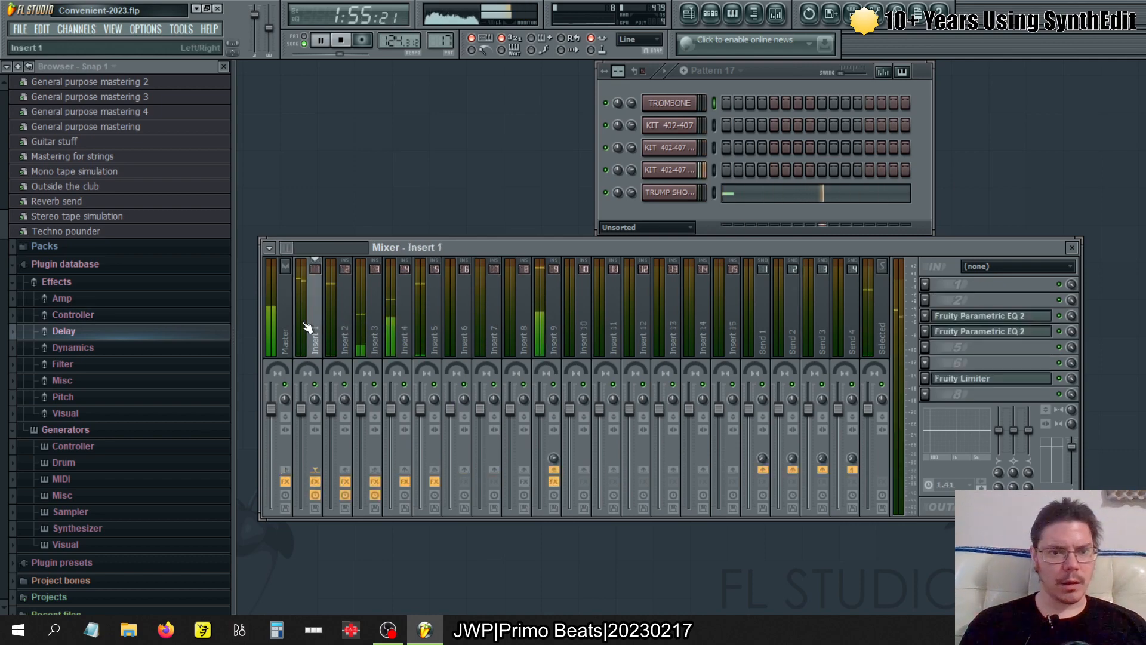
pyautogui.click(292, 327)
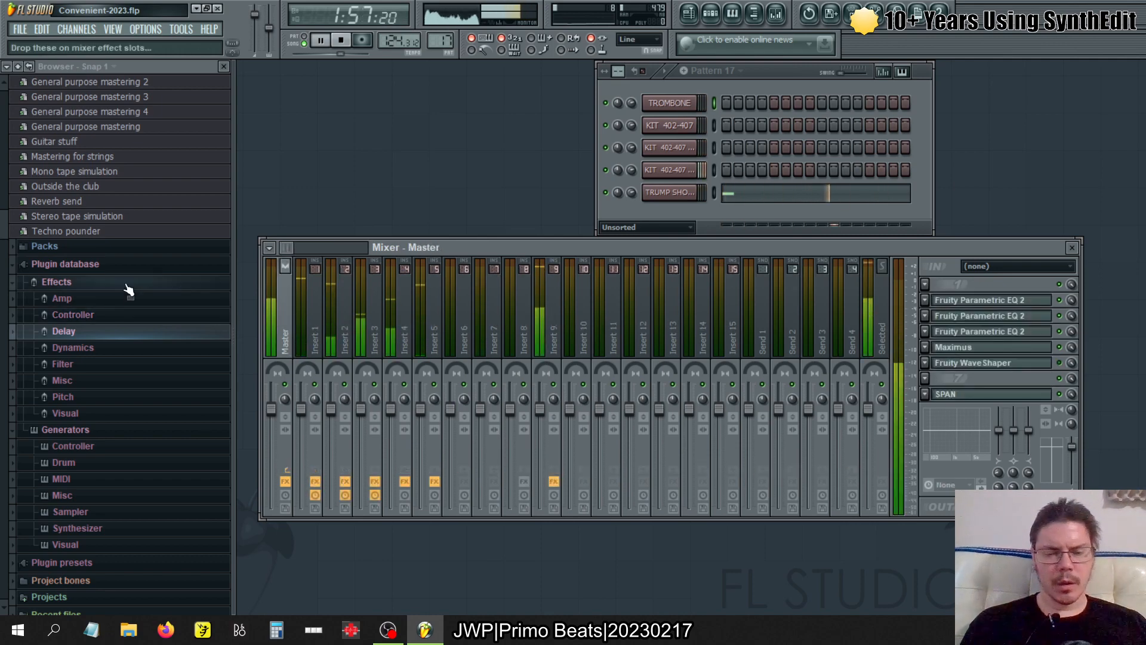
pyautogui.hotkey('alt', 'Tab')
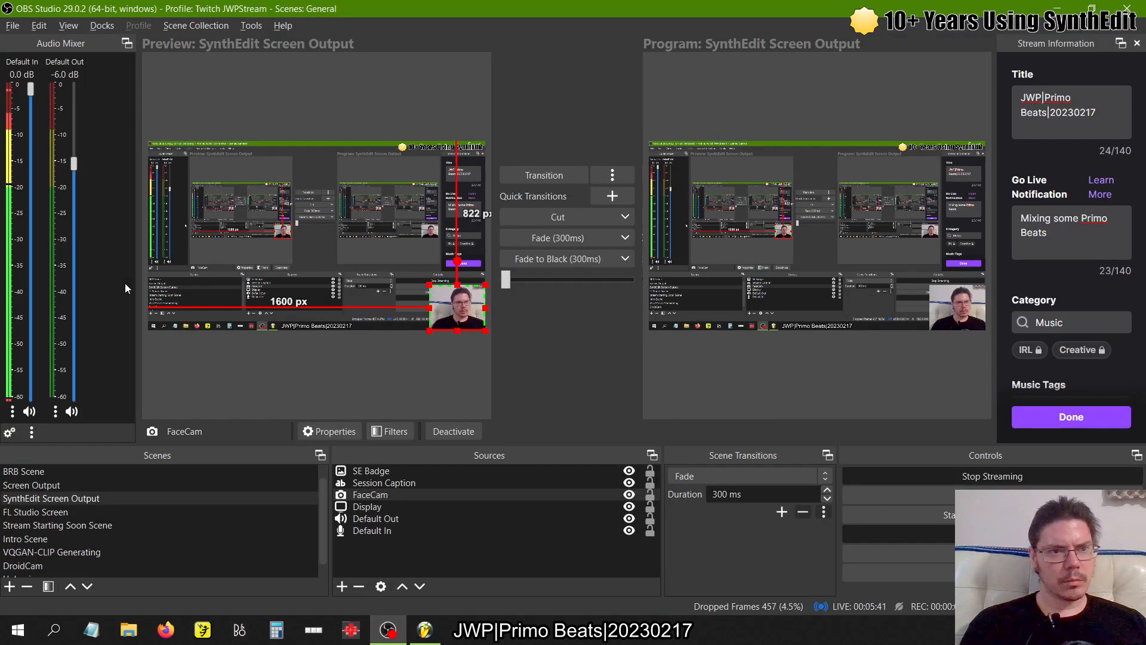
pyautogui.hotkey('alt', 'Tab')
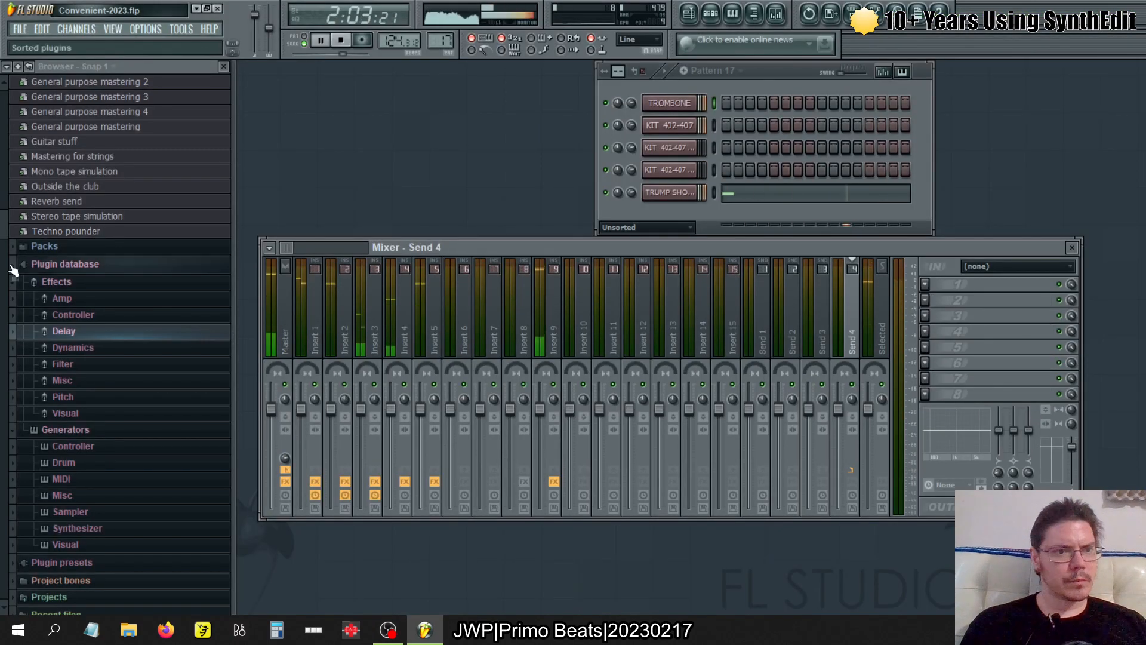
pyautogui.press('Left')
pyautogui.press('Left')
pyautogui.press('Left')
pyautogui.press('Left')
pyautogui.press('Left')
pyautogui.press('Left')
pyautogui.press('Left')
pyautogui.press('Left')
pyautogui.press('Left')
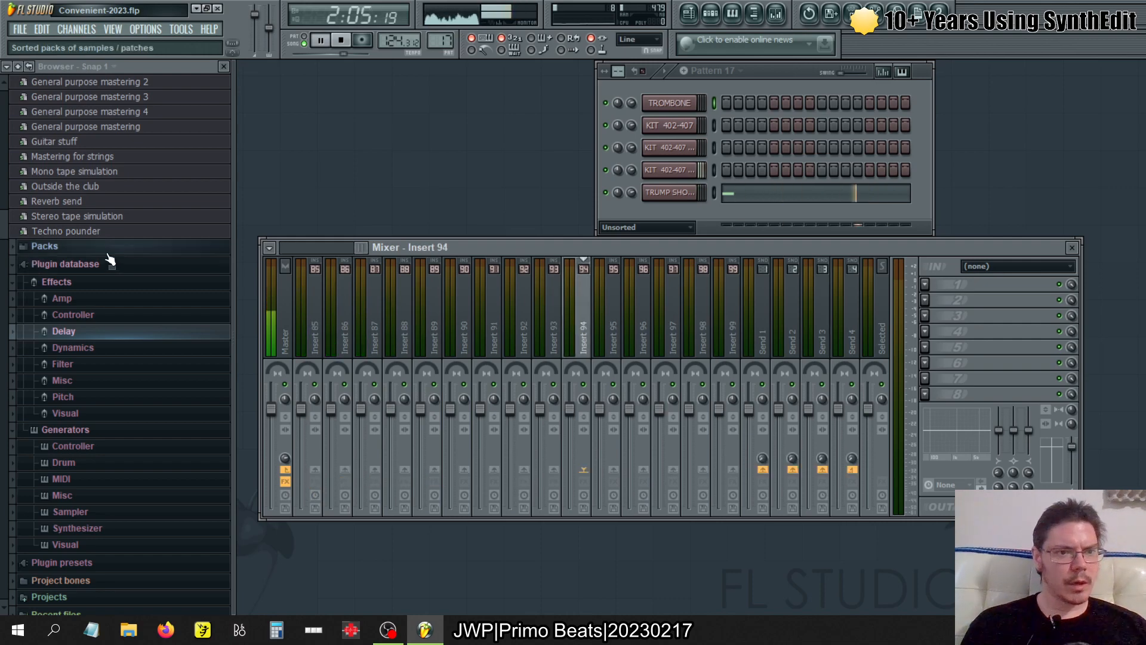
# - Load the 2022 Master mixer preset onto the Master track, dismissing the plugin message boxes, and collapse the mixer presets folder
pyautogui.scroll(8, 108, 259)
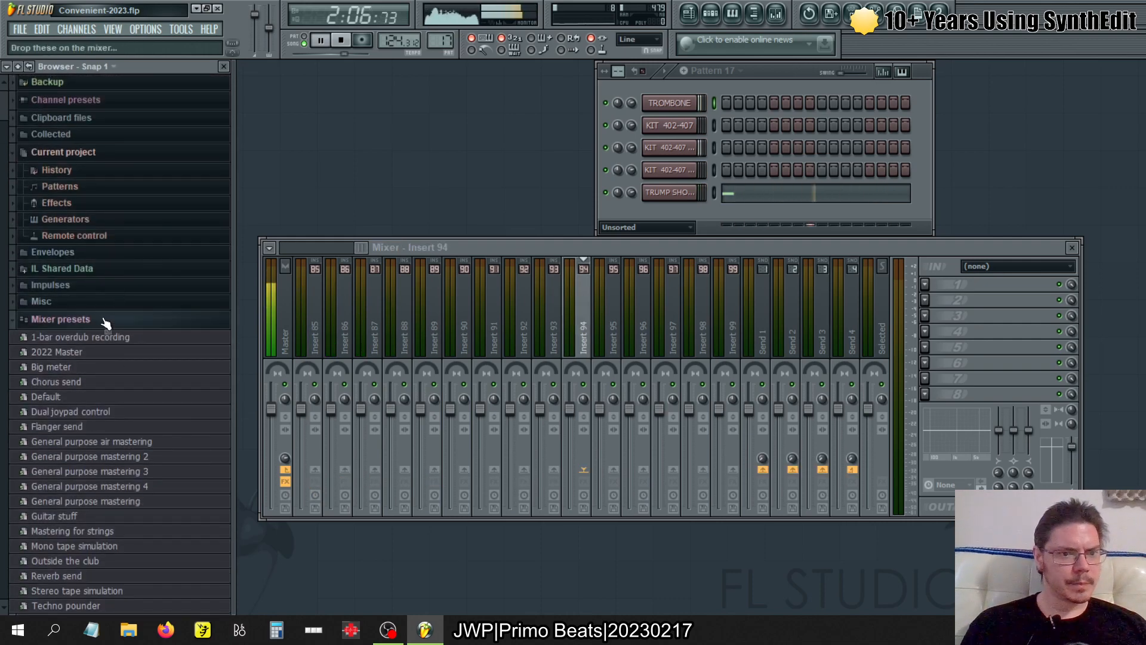
pyautogui.click(283, 326)
pyautogui.moveTo(119, 352); pyautogui.dragTo(281, 307)
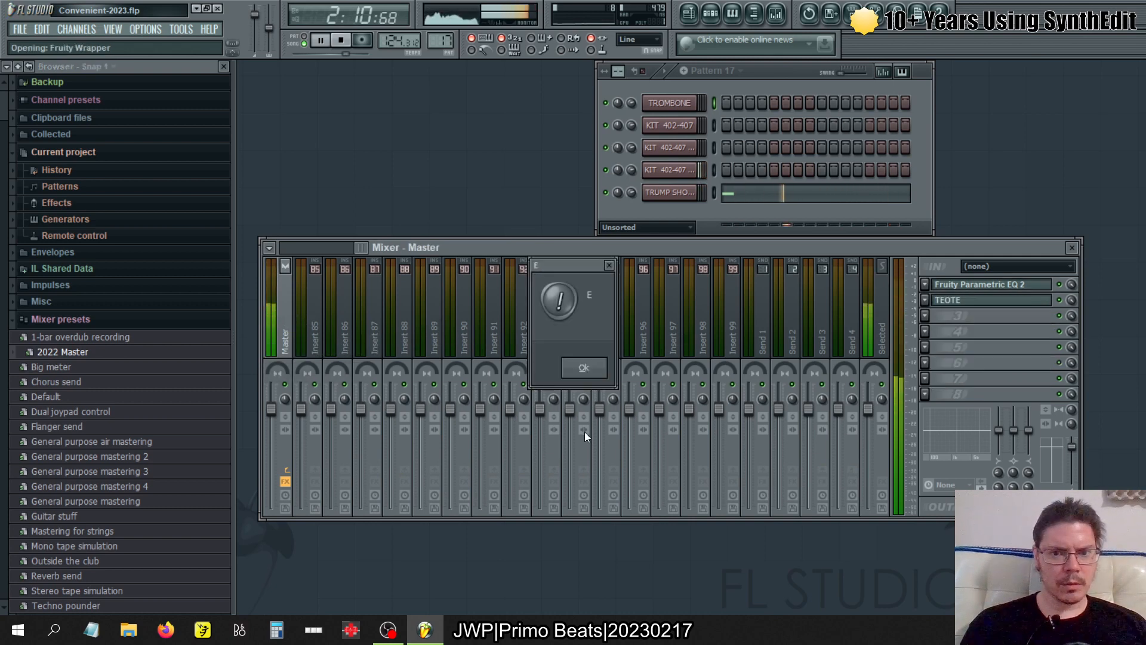
pyautogui.click(588, 369)
pyautogui.click(588, 370)
pyautogui.click(587, 369)
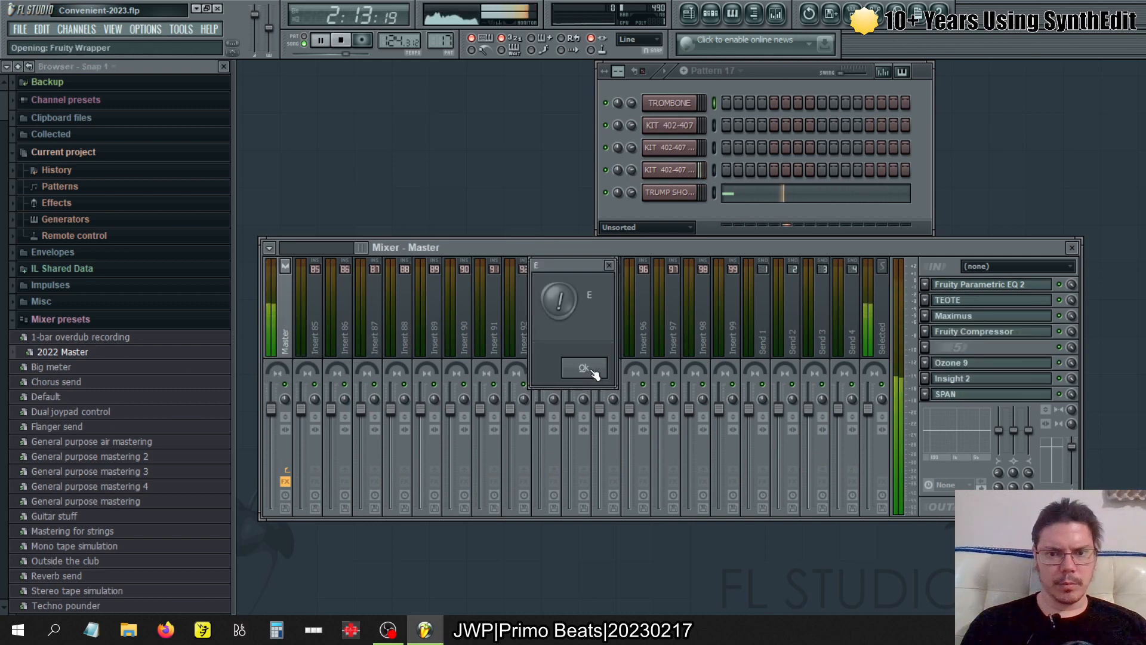
pyautogui.click(588, 369)
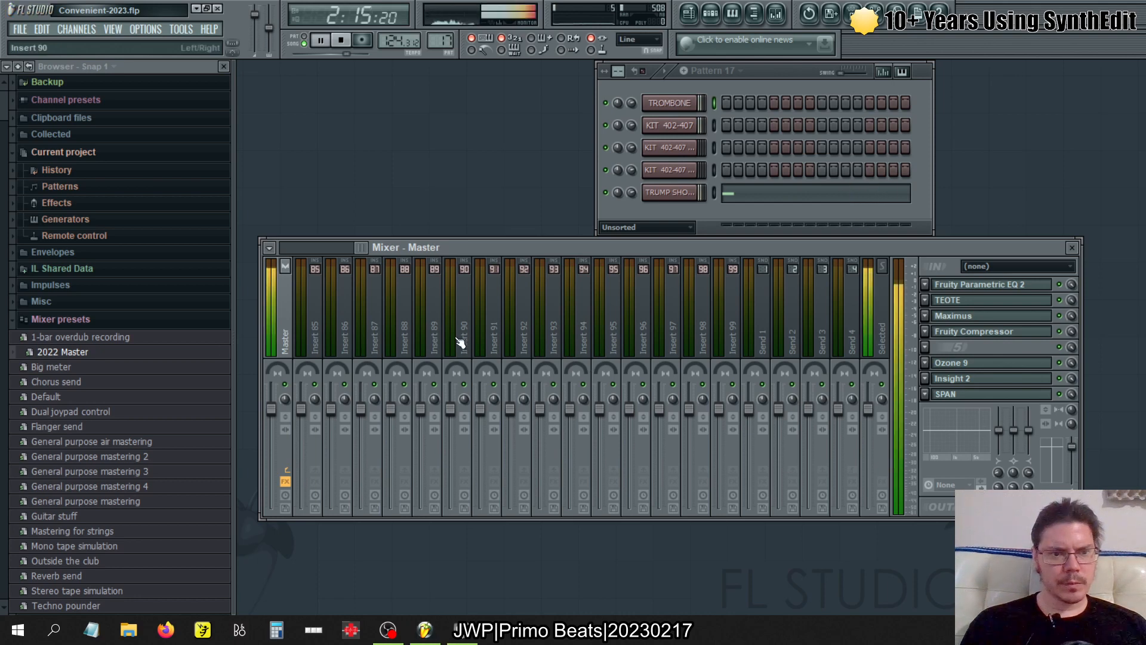
pyautogui.click(139, 324)
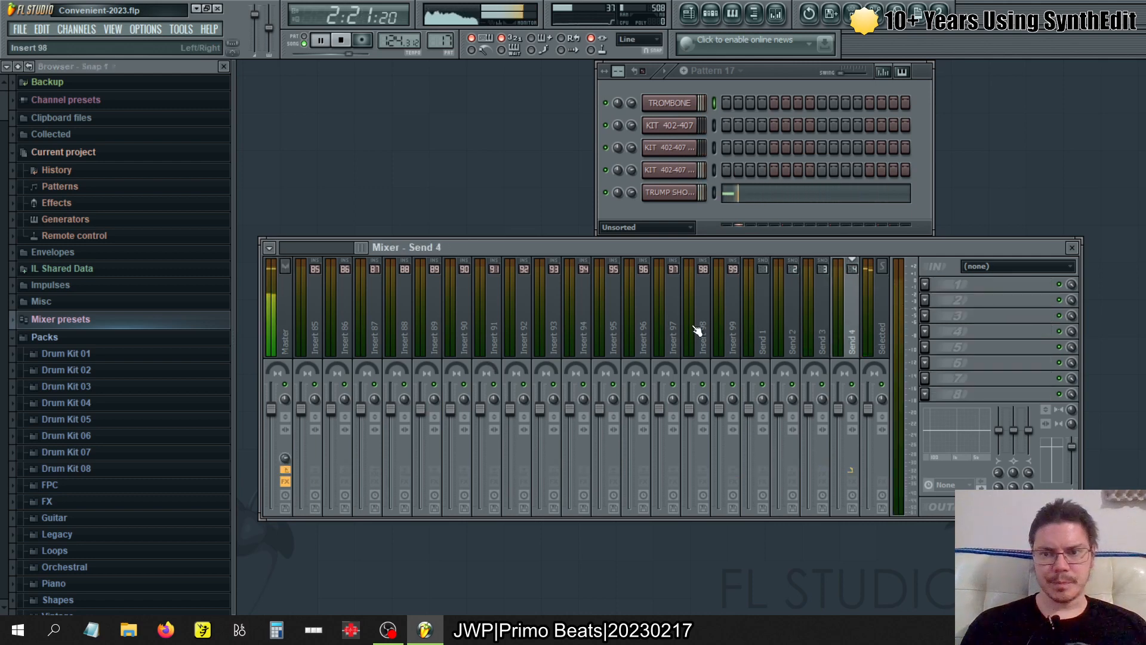
# - Bypass Insert 9's effects and turn them back on to compare the sound
pyautogui.press('Right')
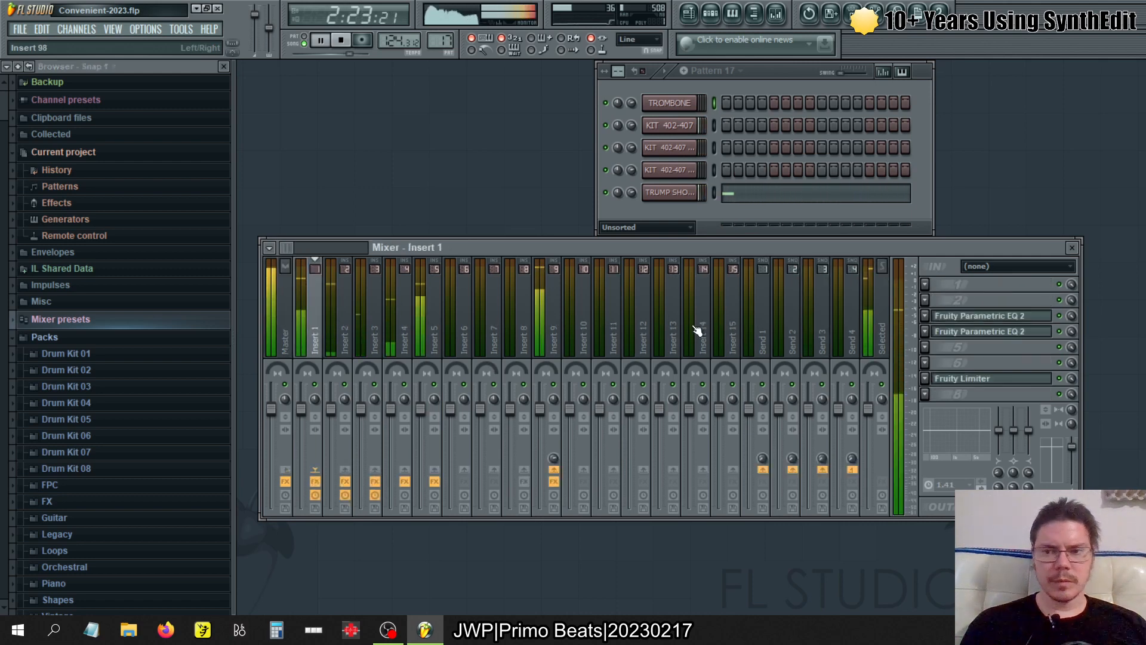
pyautogui.click(554, 481)
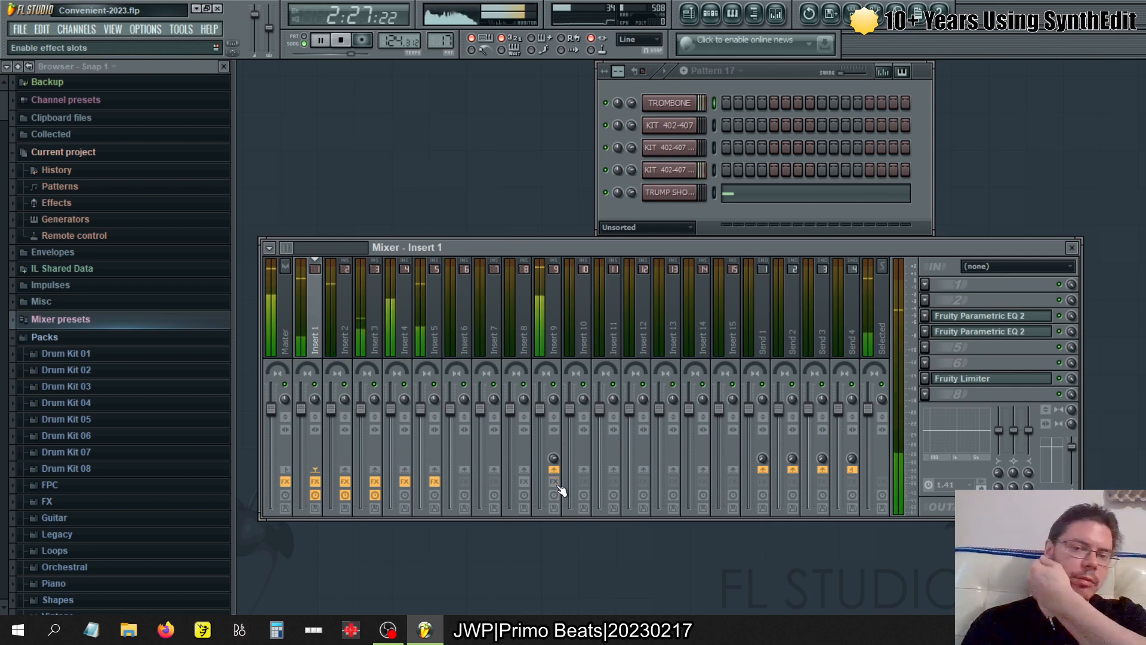
pyautogui.click(557, 485)
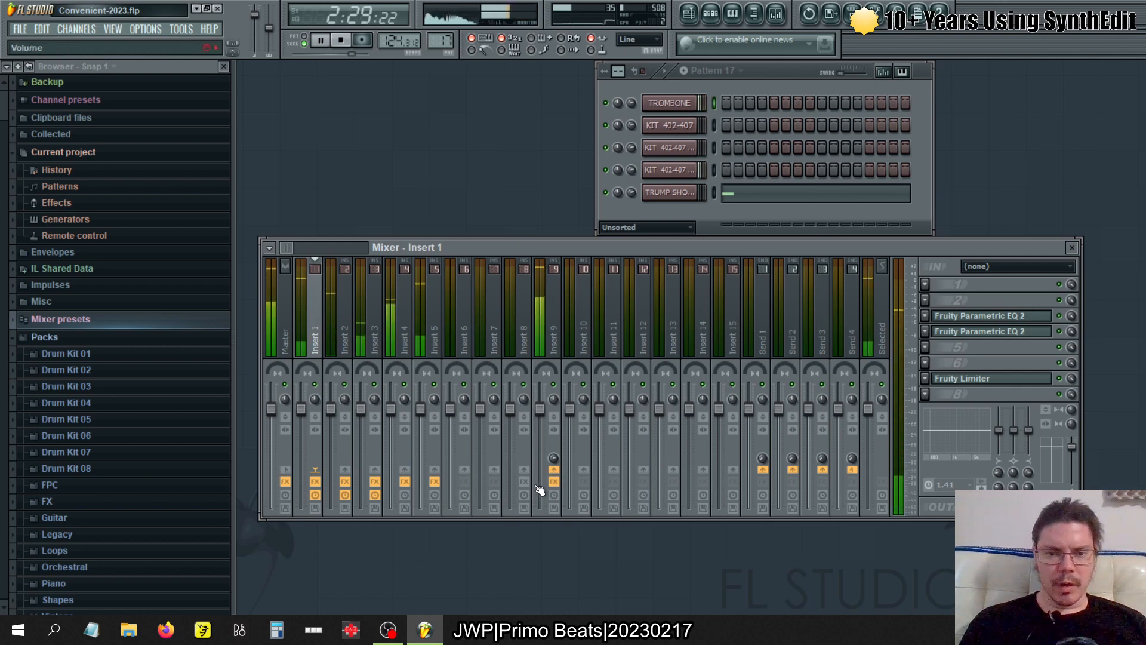
# - Enable the effect slots on Insert 8 and open its EQUO equalizer, placing it above the mixer
pyautogui.click(528, 484)
pyautogui.click(517, 324)
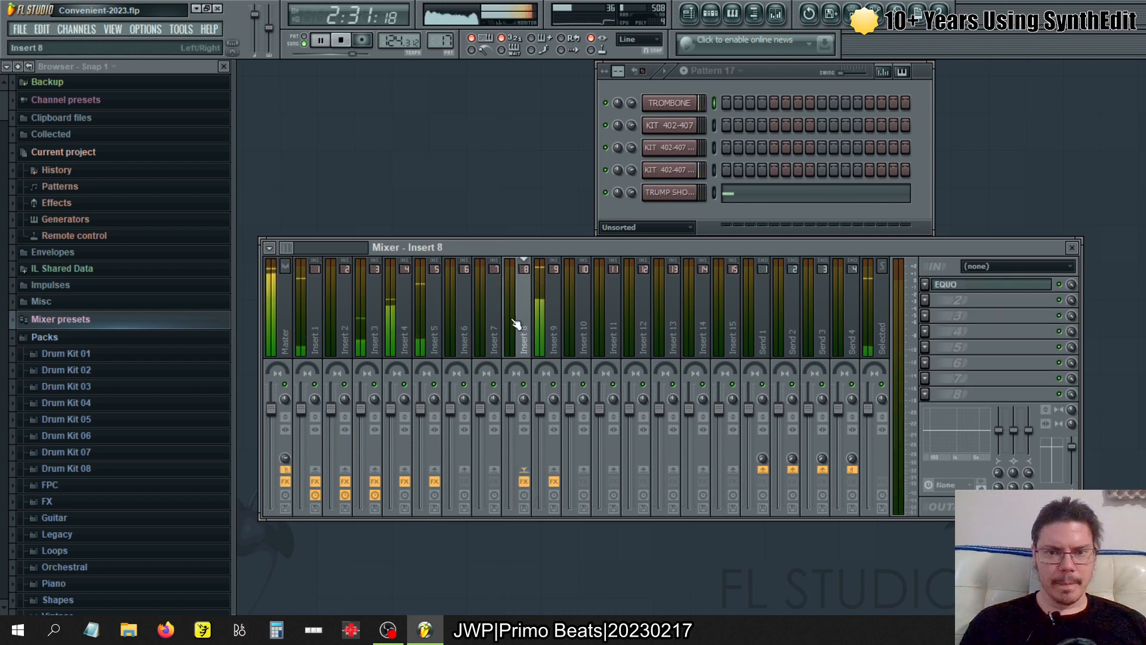
pyautogui.click(960, 284)
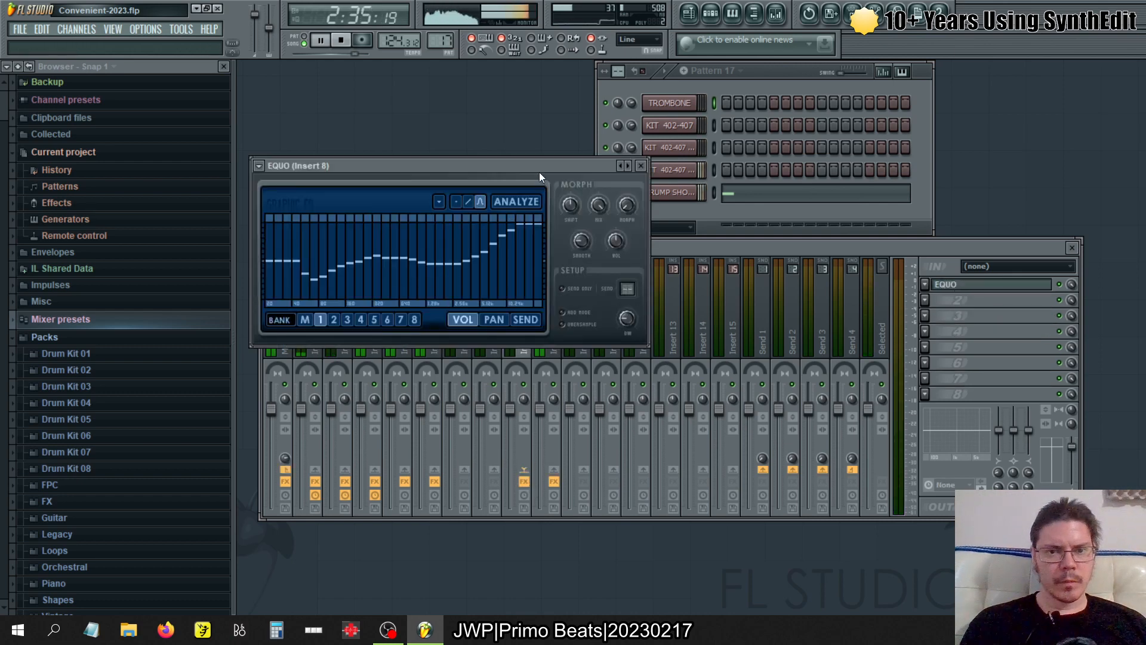
pyautogui.moveTo(540, 172); pyautogui.dragTo(528, 82)
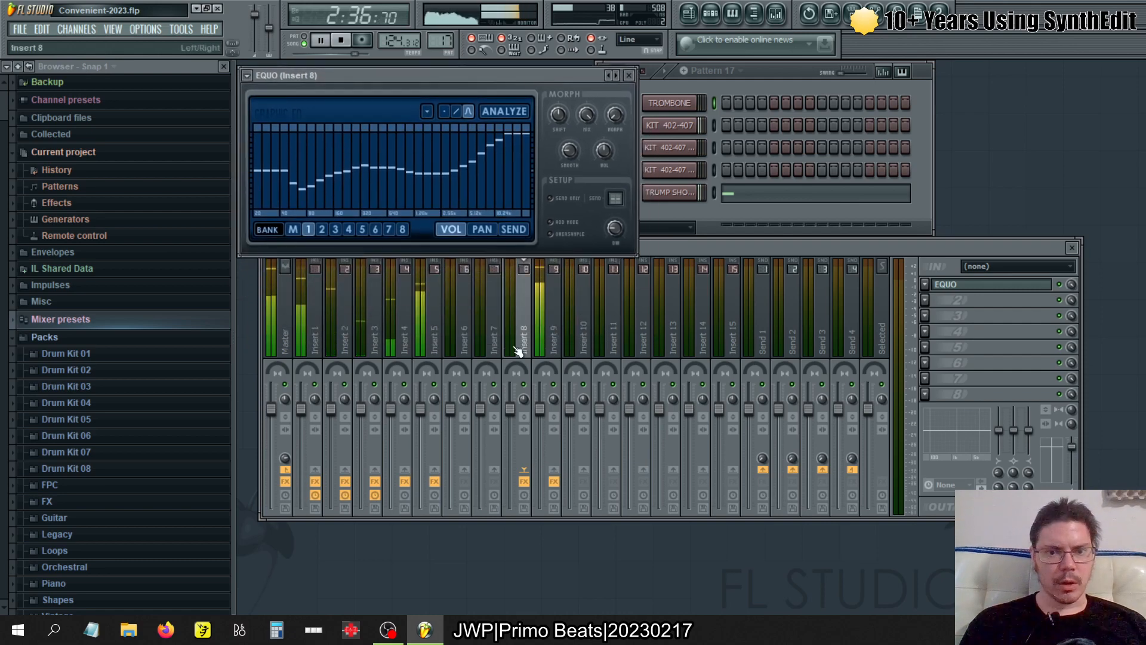
# - Compare the Fruity Parametric EQ 2 curves on Insert 9 with the EQUO curve of Insert 8
pyautogui.click(554, 325)
pyautogui.click(967, 300)
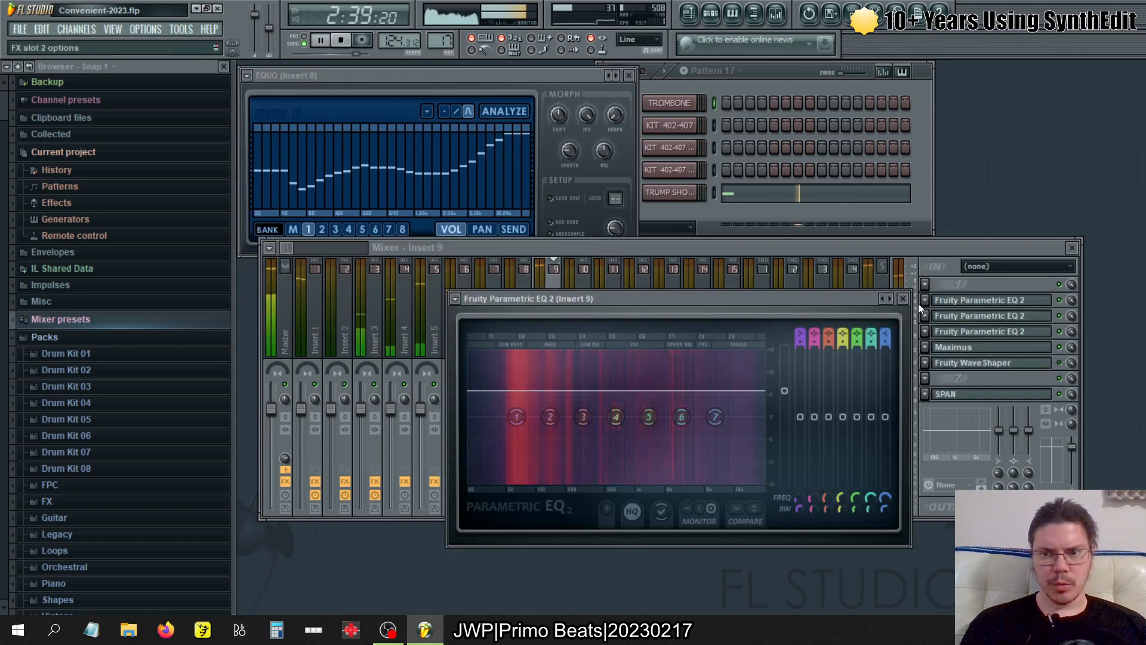
pyautogui.click(946, 304)
pyautogui.click(961, 317)
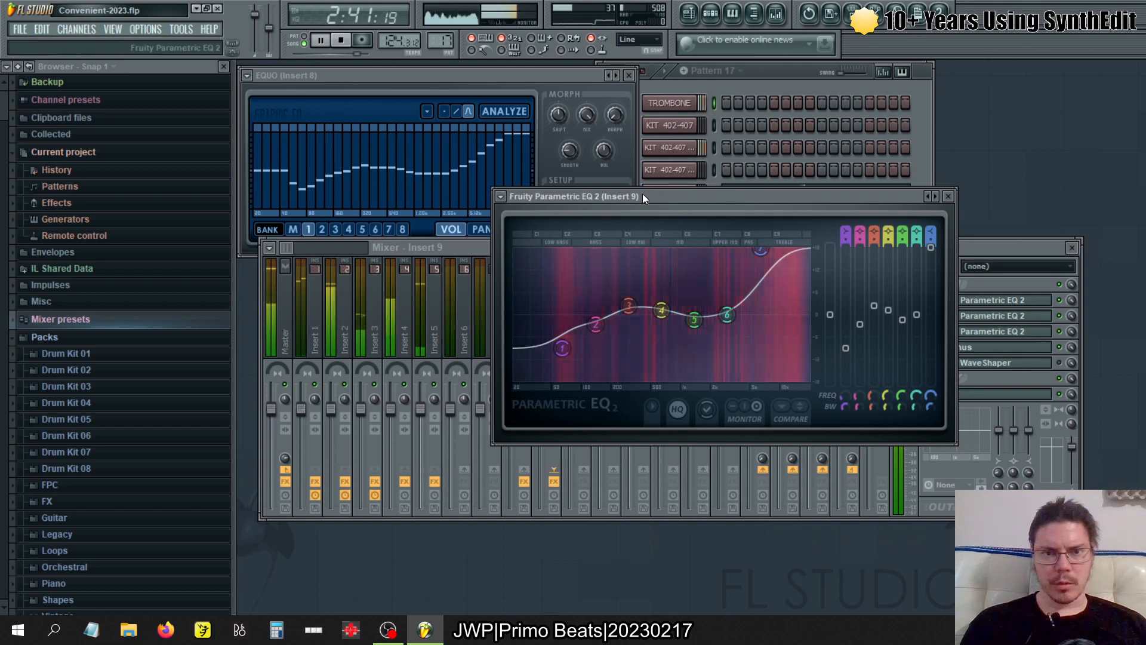
pyautogui.moveTo(642, 193); pyautogui.dragTo(436, 250)
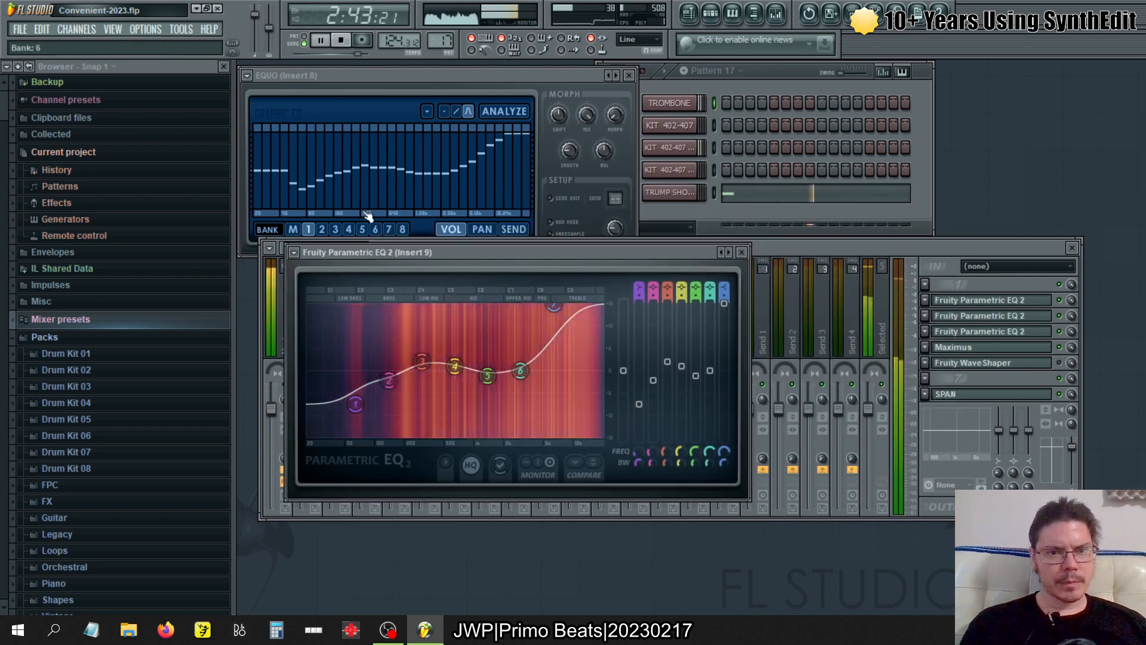
pyautogui.click(741, 252)
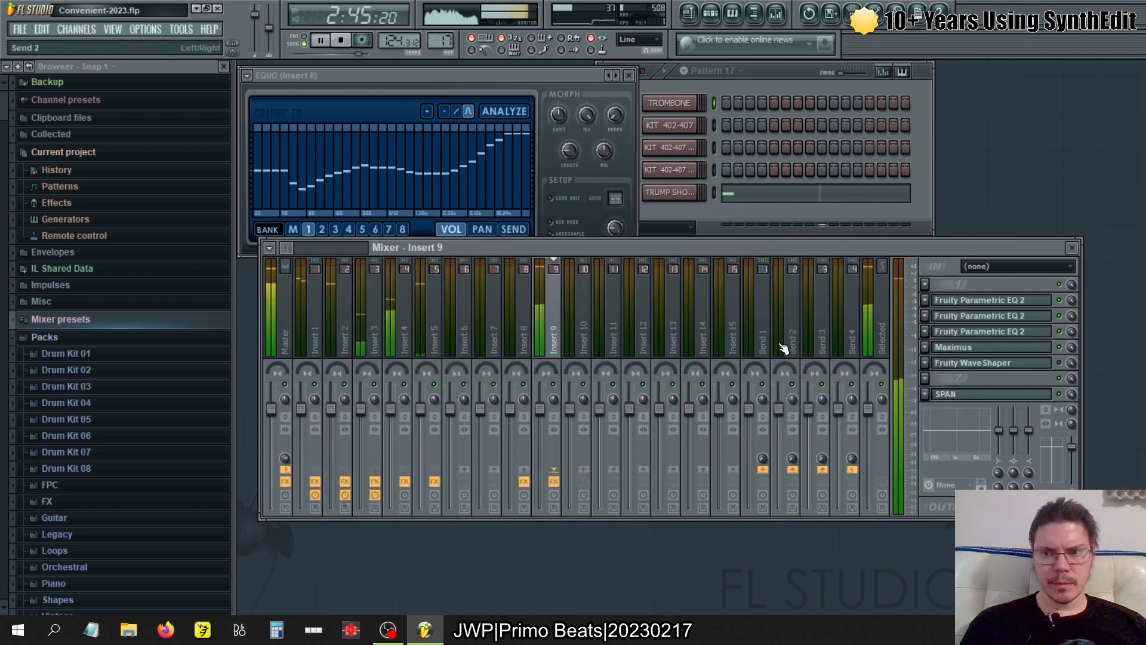
# - Examine the Master track's frequency spectrum and the available spectrum modes in the SPAN analyzer
pyautogui.click(280, 317)
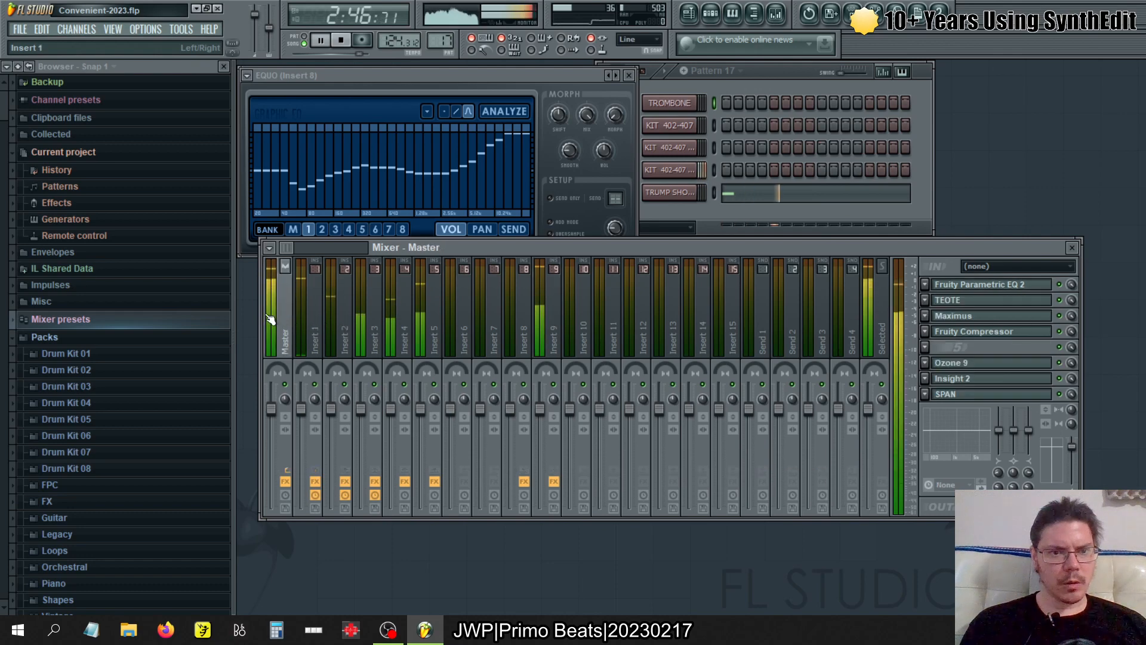
pyautogui.click(945, 395)
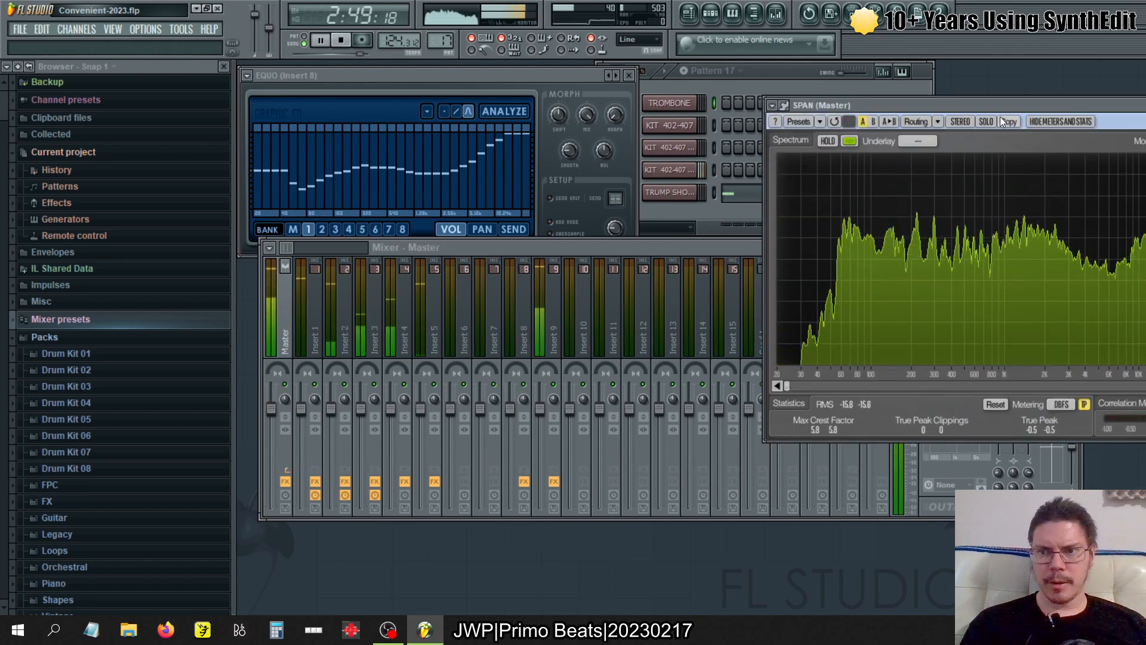
pyautogui.moveTo(999, 106); pyautogui.dragTo(597, 225)
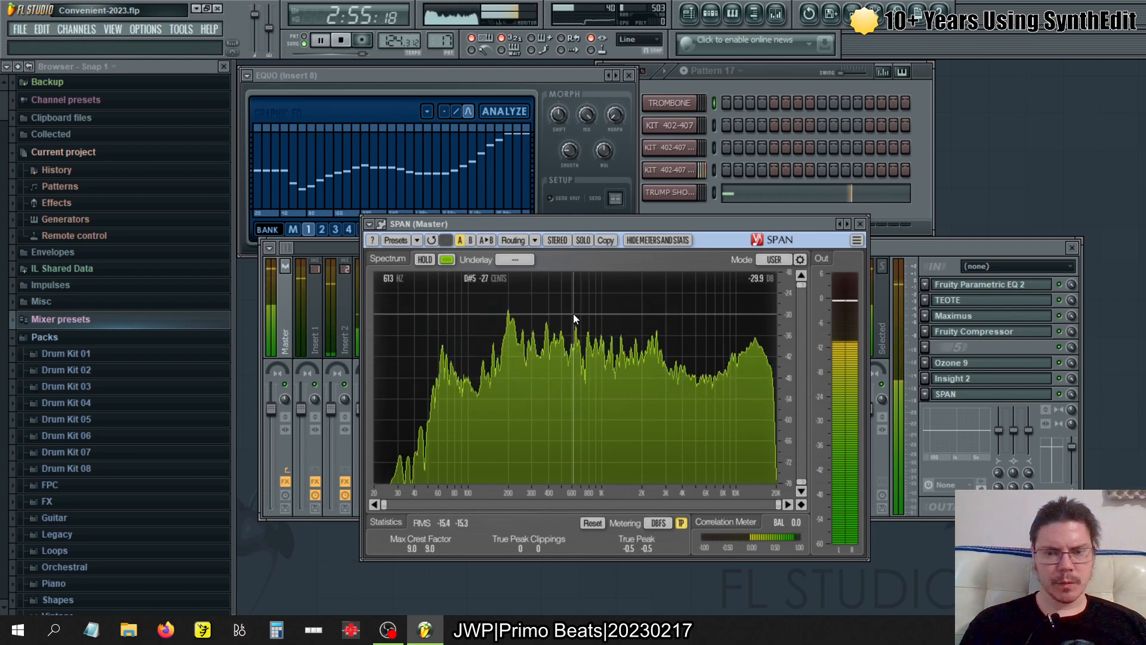
pyautogui.click(774, 260)
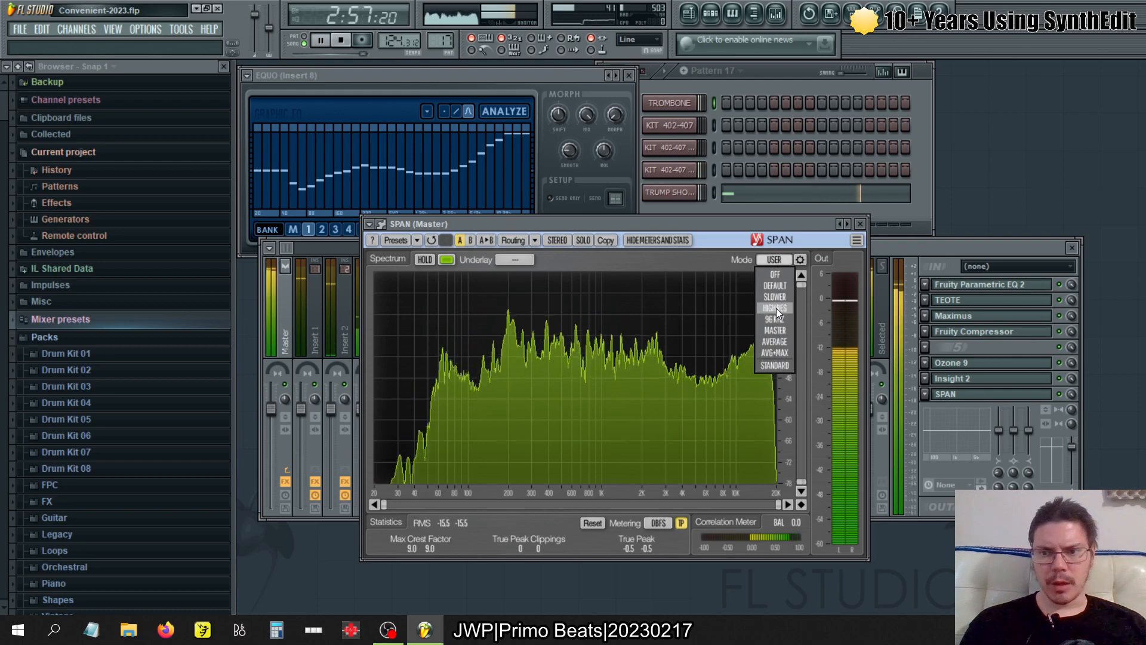
pyautogui.click(860, 224)
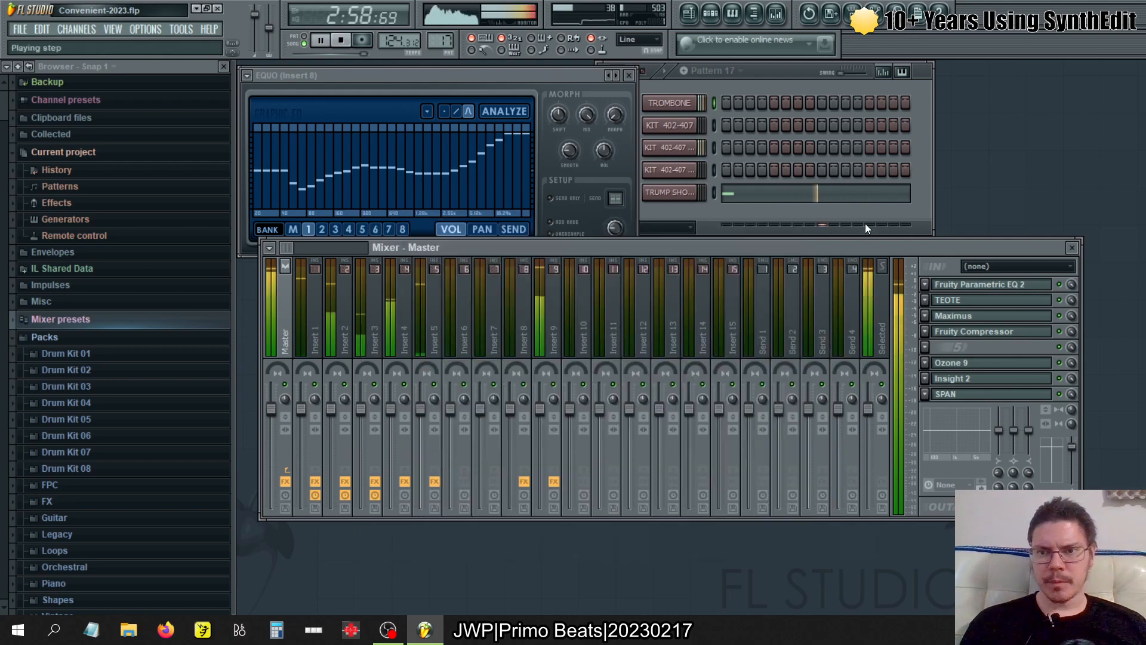
# - Replace SPAN in the Master track's effect slot 8 with SPAN Plus and set its spectrum mode to Standard
pyautogui.click(946, 395)
pyautogui.click(925, 394)
pyautogui.moveTo(955, 341)
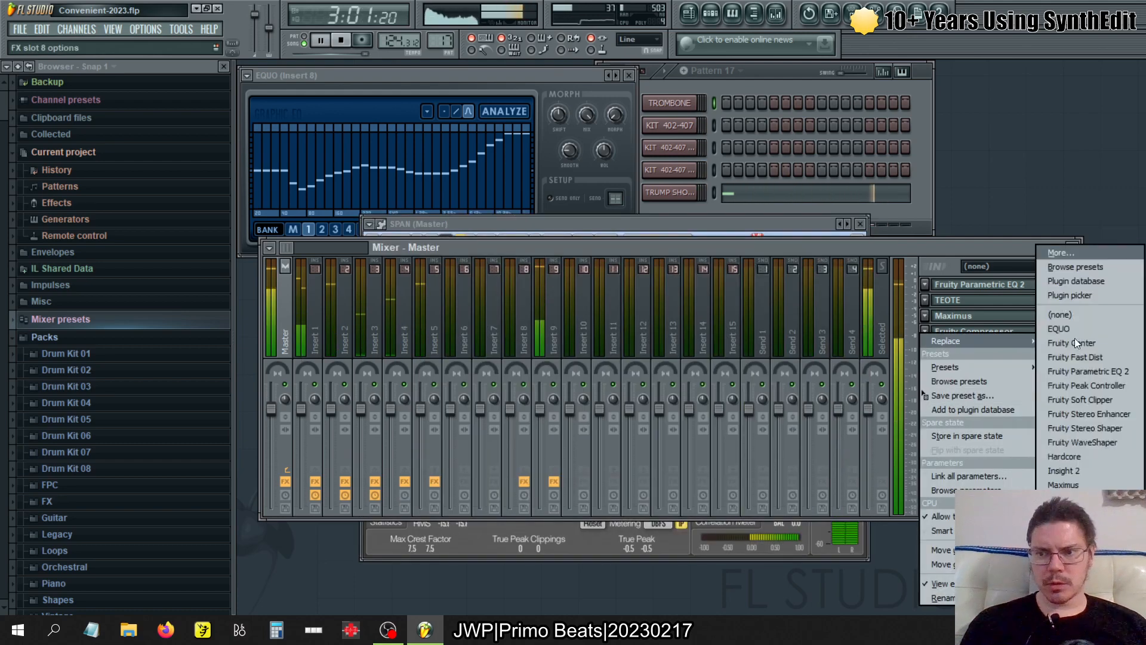
pyautogui.click(1065, 528)
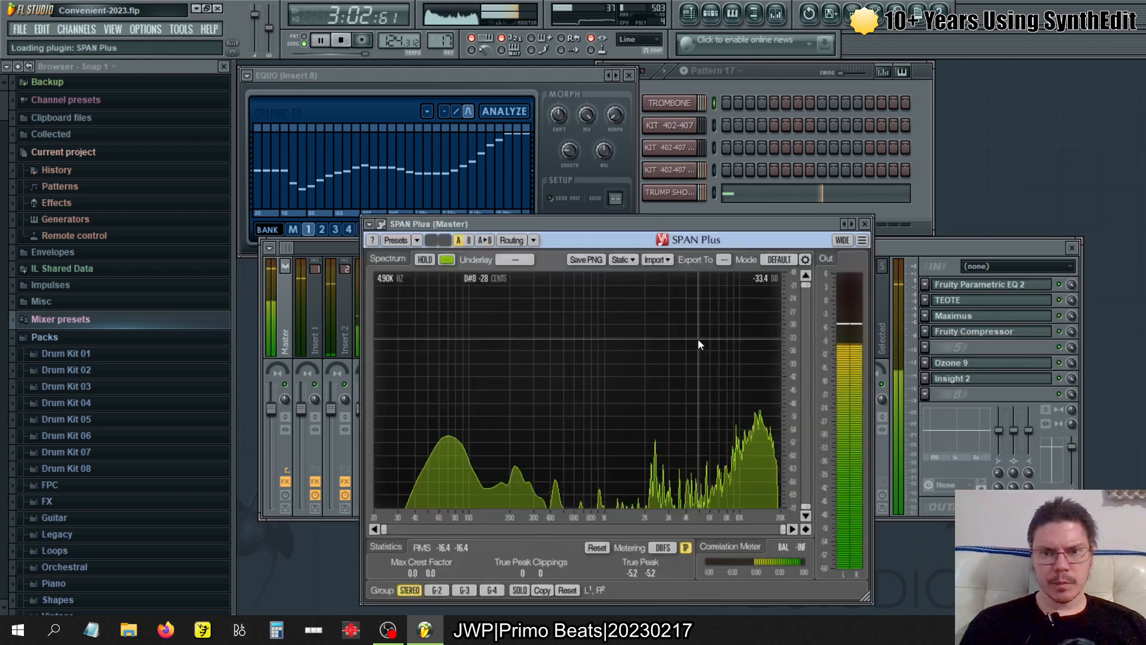
pyautogui.click(775, 261)
pyautogui.click(779, 365)
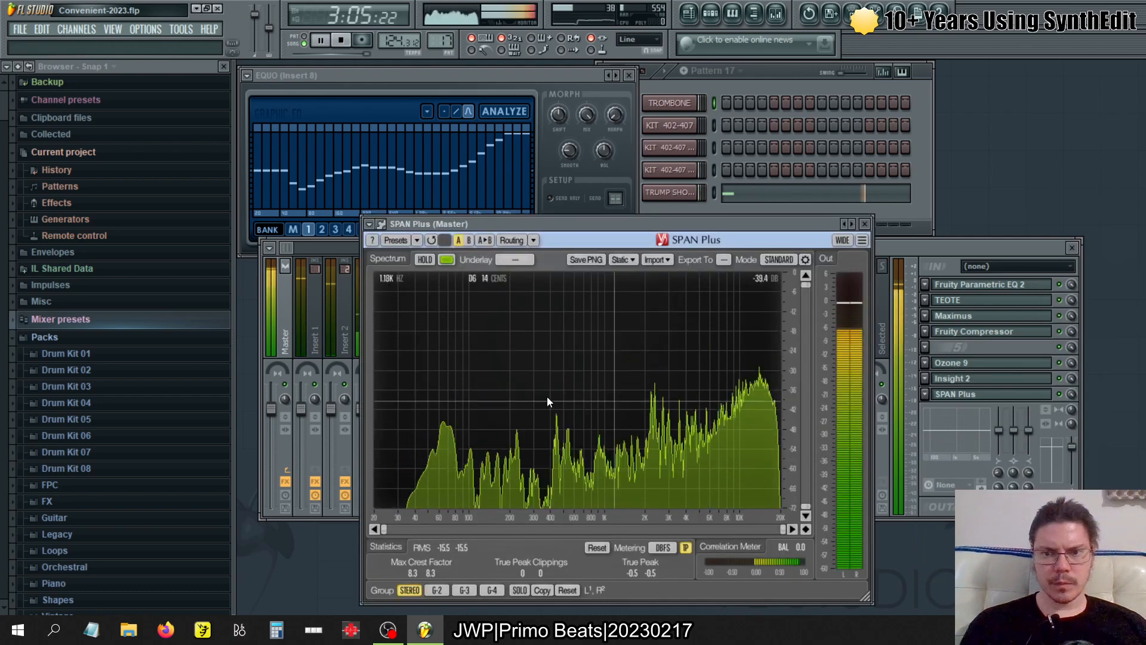
# - Review SPAN Plus's spectrum mode settings and set the display slope to 3
pyautogui.click(805, 259)
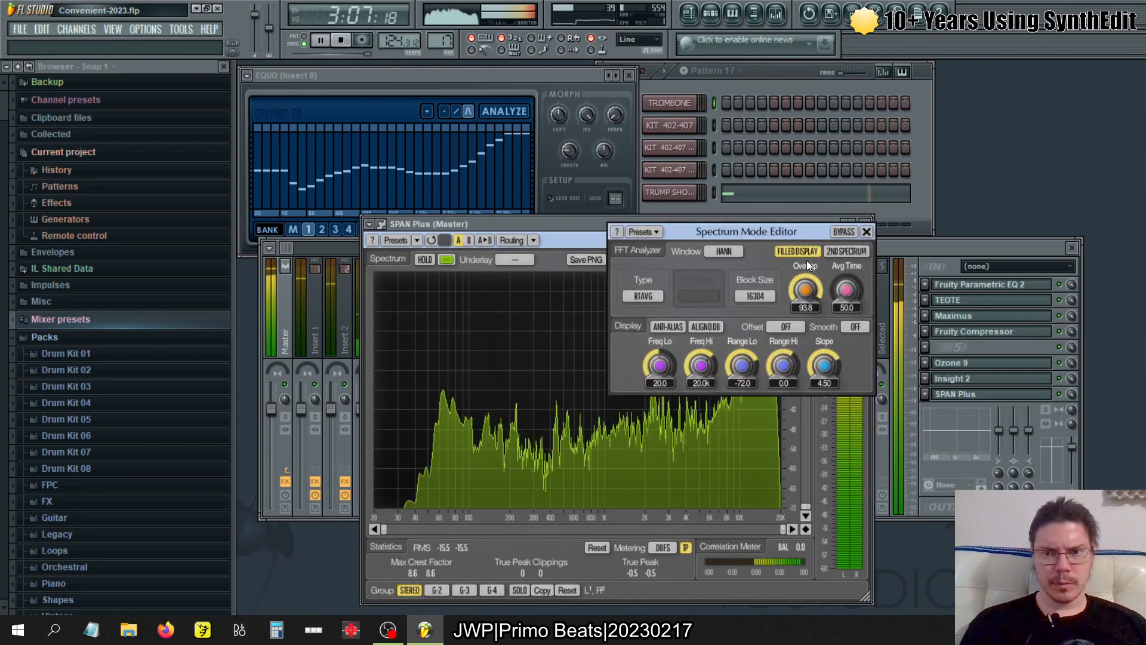
pyautogui.click(866, 231)
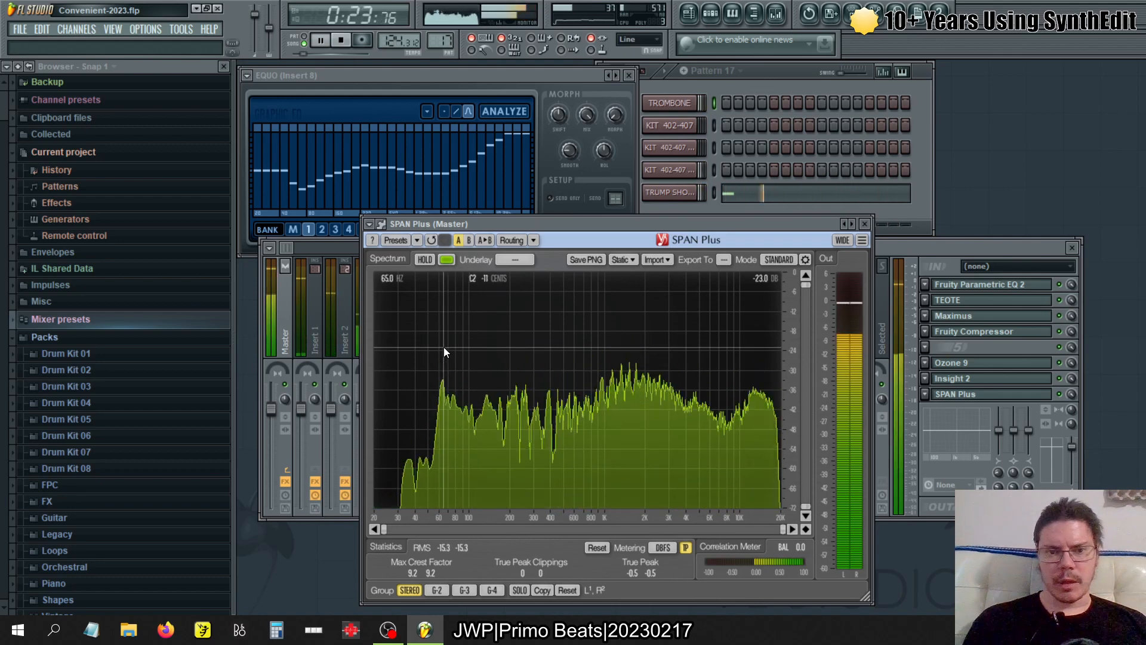
pyautogui.click(805, 260)
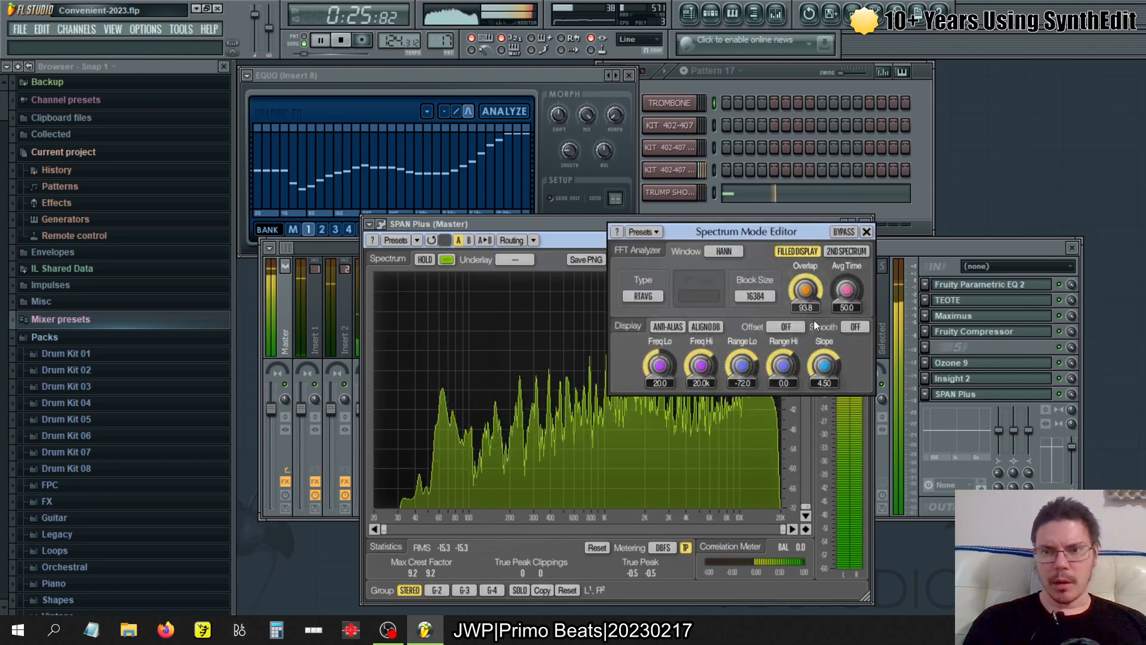
pyautogui.write('3')
pyautogui.press('Return')
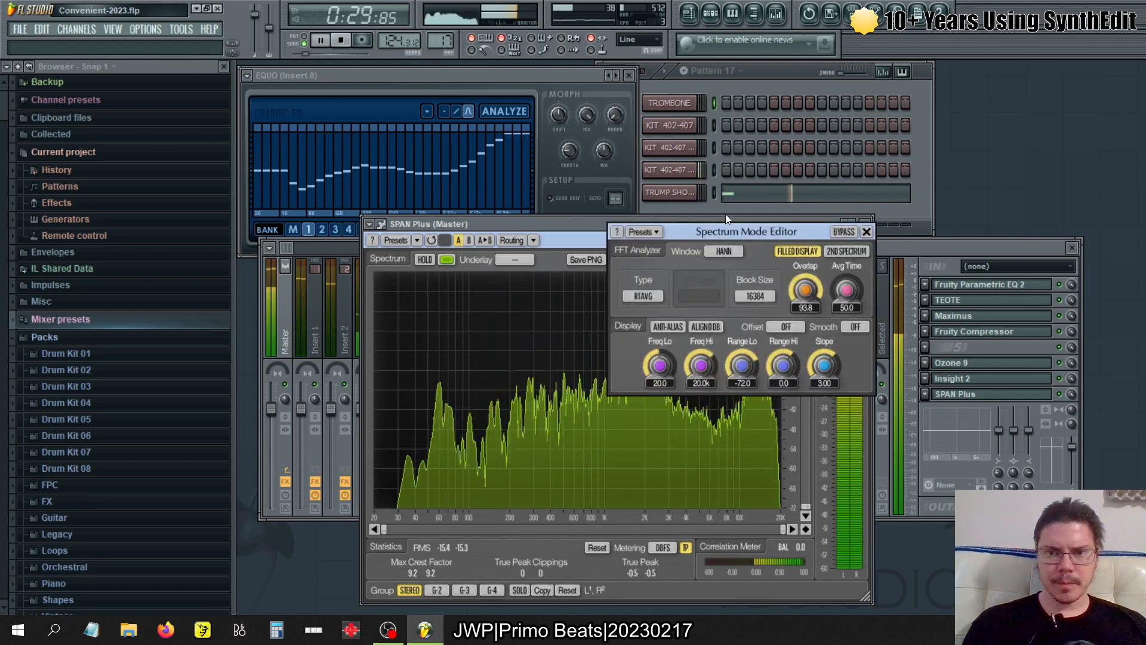
# - Set SPAN Plus's display slope to 4.5, close the Spectrum Mode Editor and stop playback
pyautogui.moveTo(717, 232); pyautogui.dragTo(839, 55)
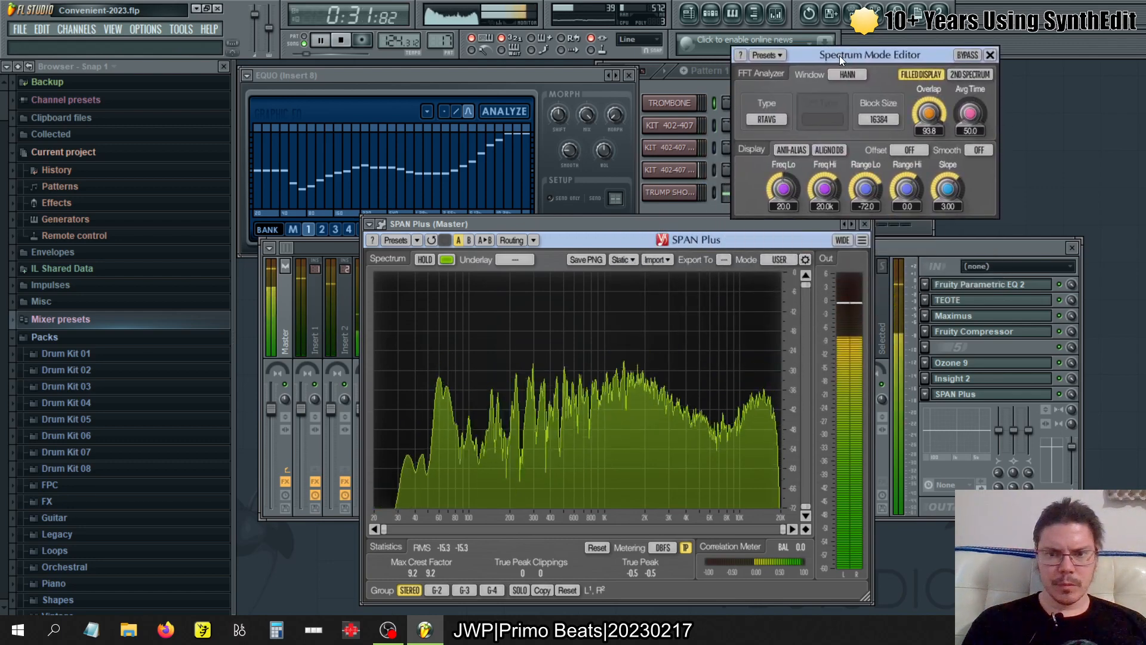
pyautogui.doubleClick(948, 207)
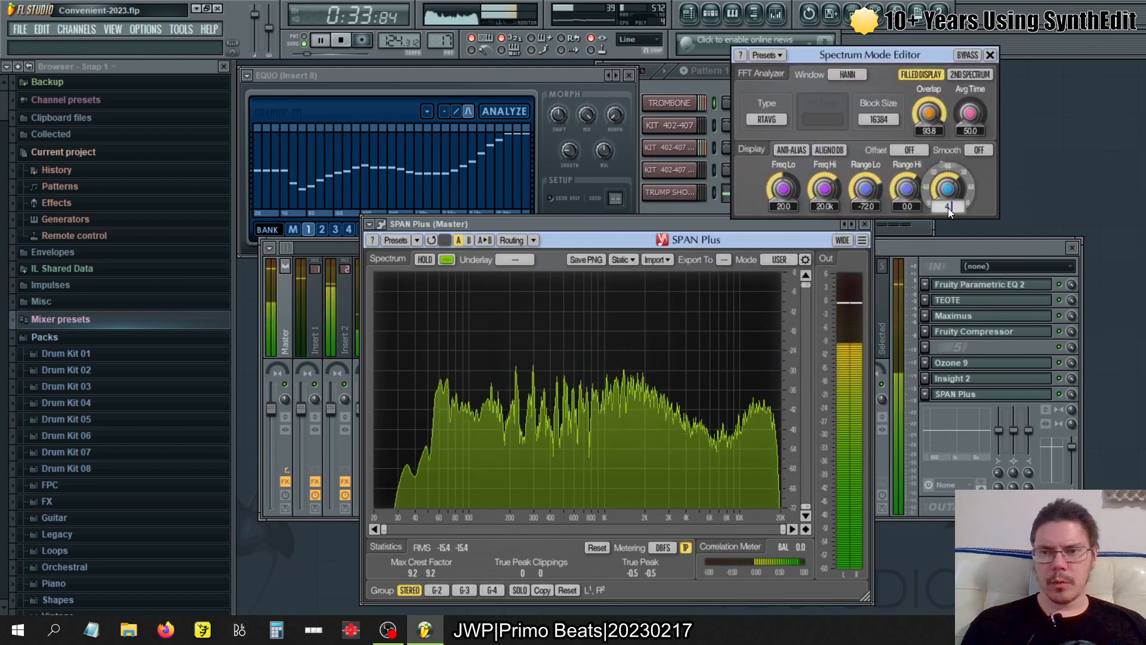
pyautogui.write('4.5')
pyautogui.press('Return')
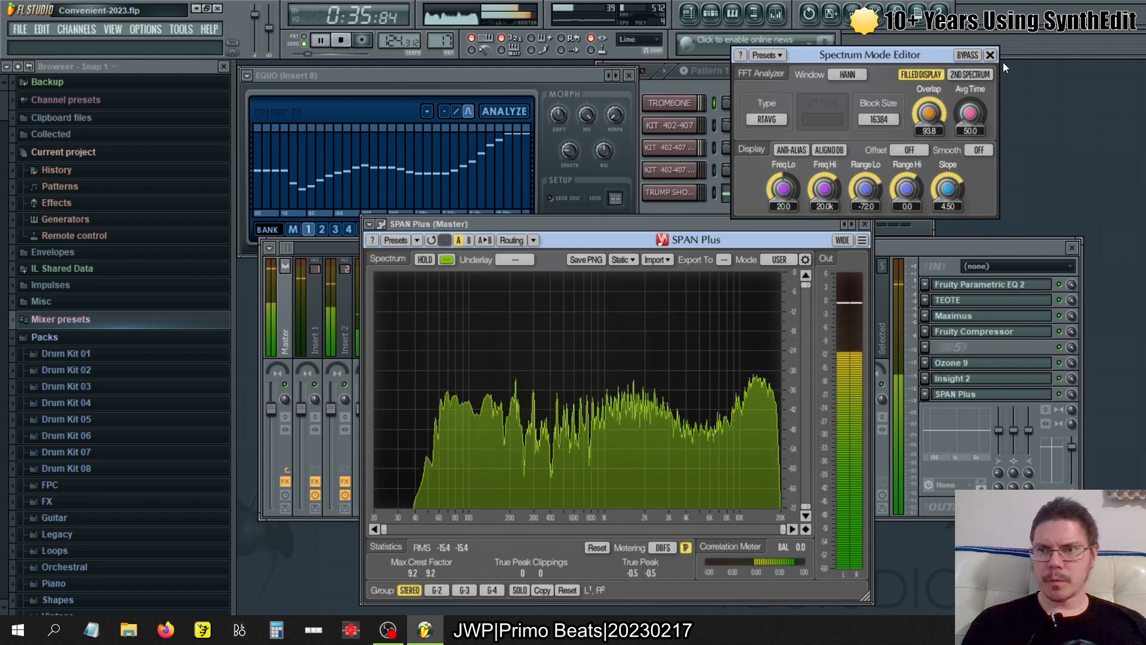
pyautogui.click(989, 55)
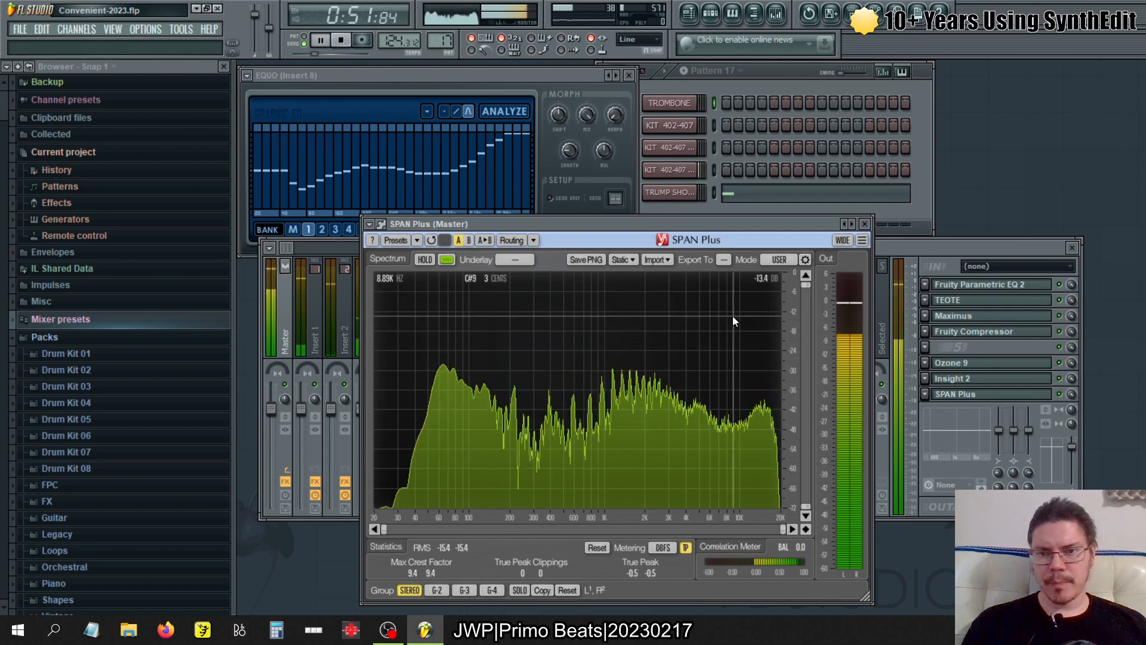
pyautogui.press('space')
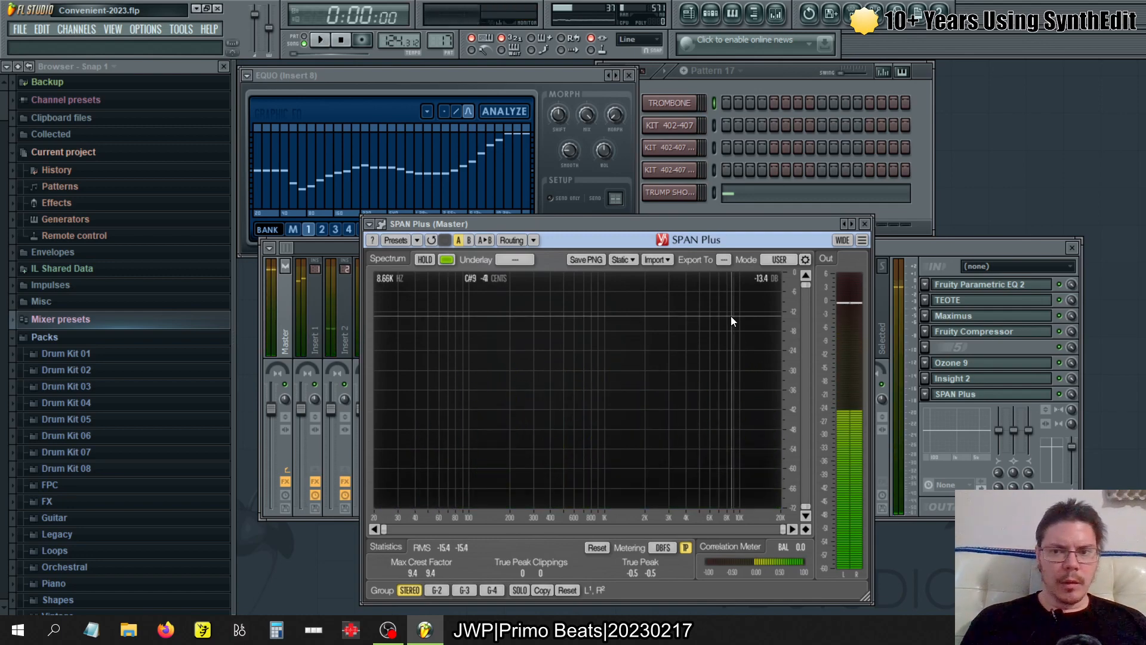
# - Close SPAN Plus, select mixer Insert 1 and check the DirectWave instrument of the first KIT 402-407 channel
pyautogui.click(865, 225)
pyautogui.moveTo(462, 297); pyautogui.dragTo(315, 297)
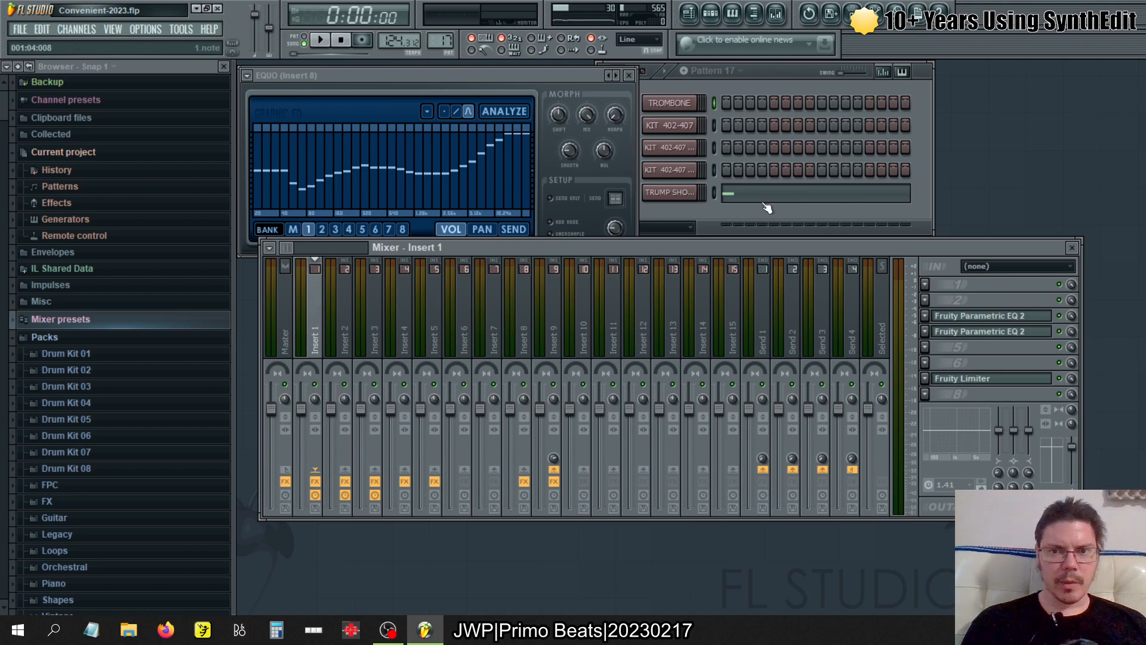
pyautogui.click(794, 90)
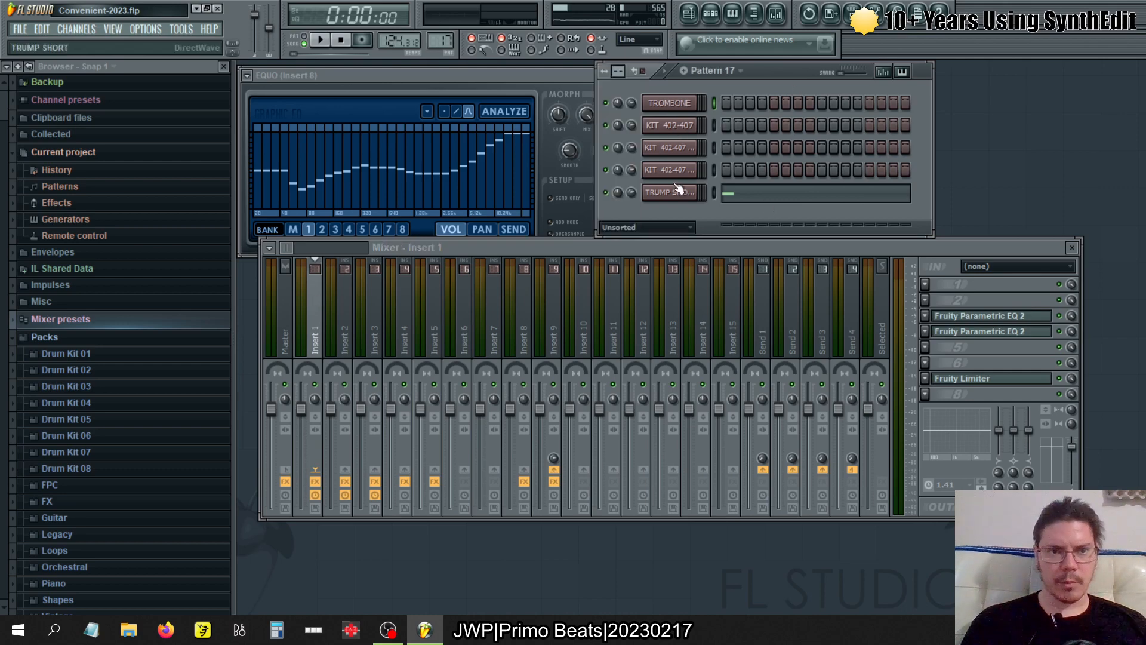
pyautogui.click(672, 126)
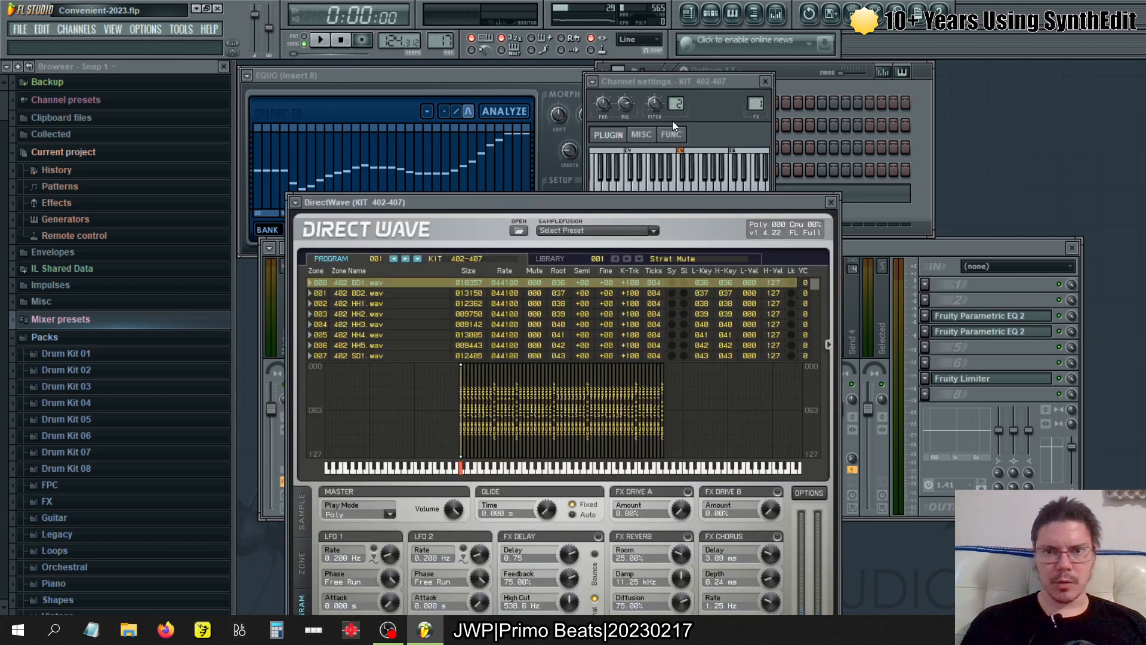
pyautogui.click(830, 202)
# - Collapse the Packs and Plugin database folders in the browser and expand Samples
pyautogui.click(66, 337)
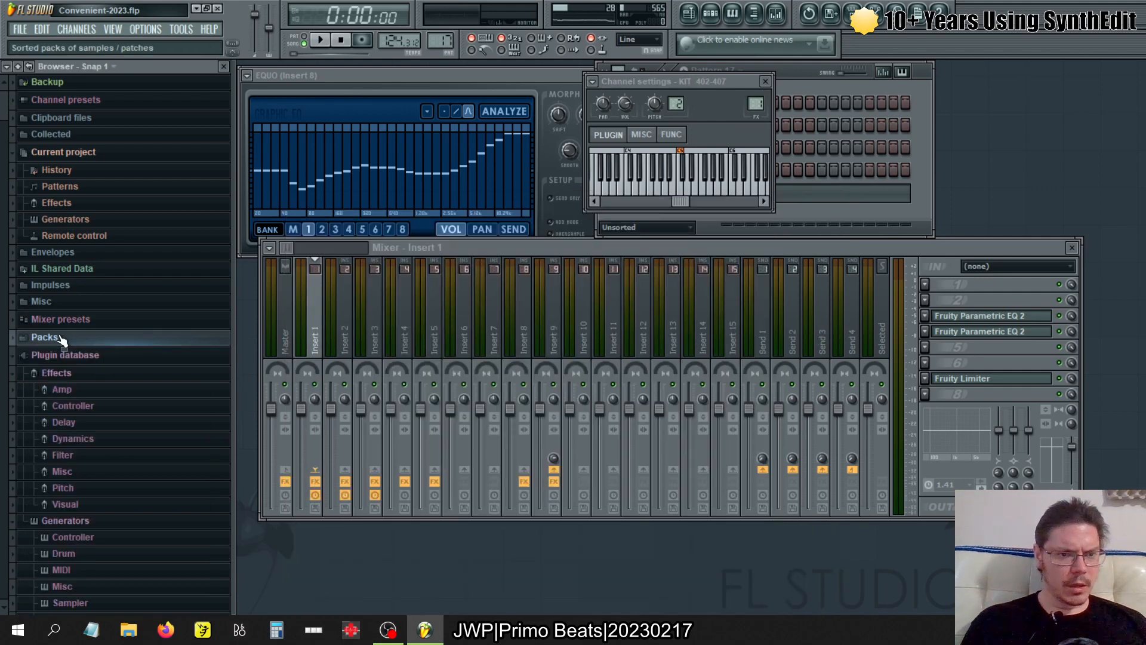
pyautogui.click(68, 356)
pyautogui.click(70, 481)
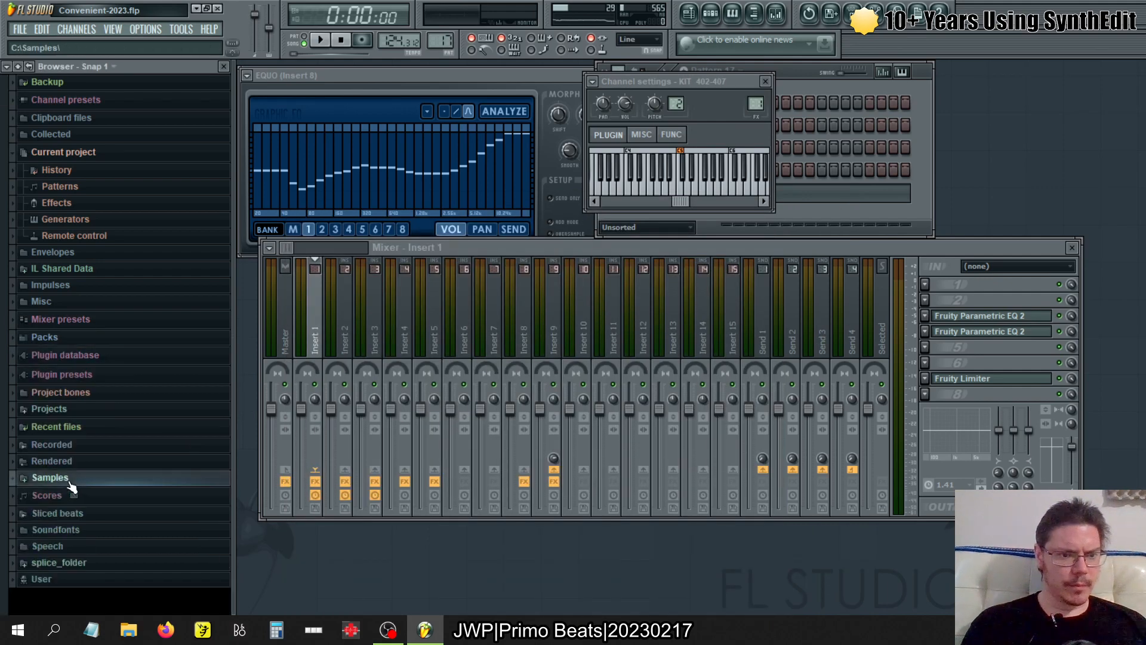
pyautogui.click(72, 481)
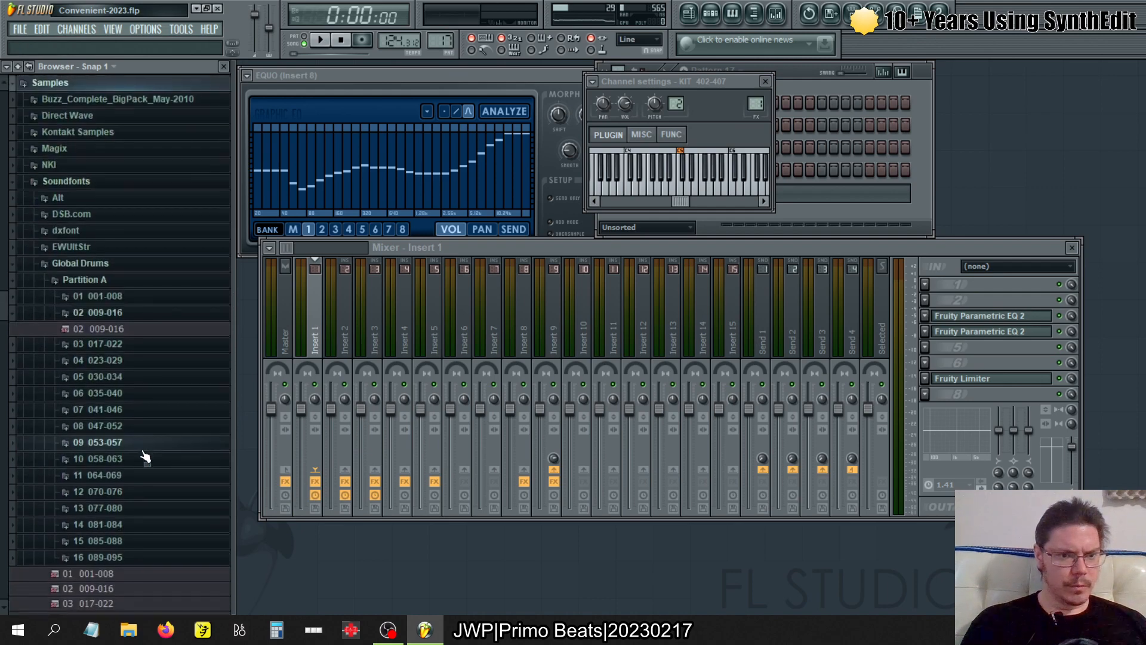
# - Check the 03 017-022 and 01 001-008 kits in the Soundfonts' Global Drums folder and collapse Soundfonts
pyautogui.click(108, 345)
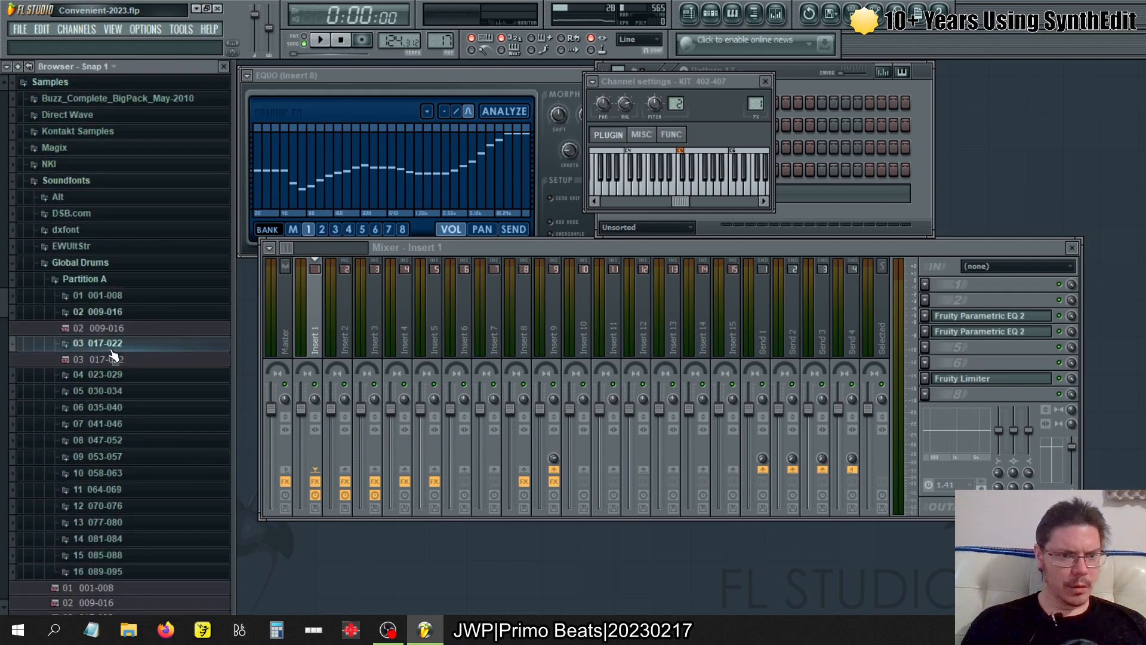
pyautogui.click(98, 295)
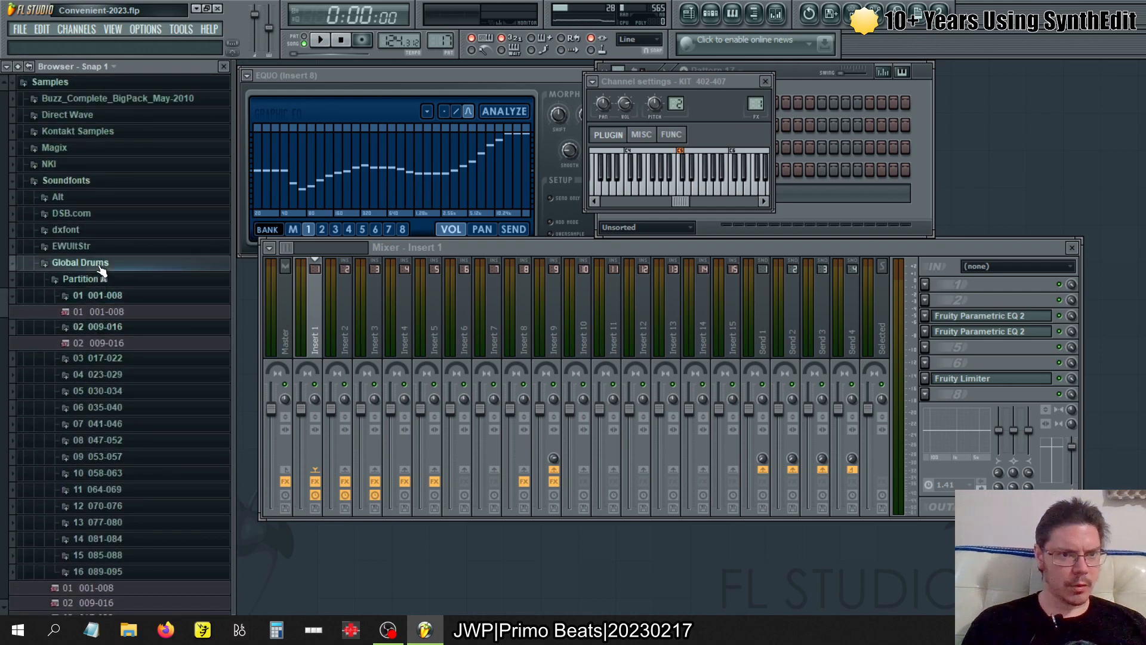
pyautogui.click(99, 266)
pyautogui.click(94, 294)
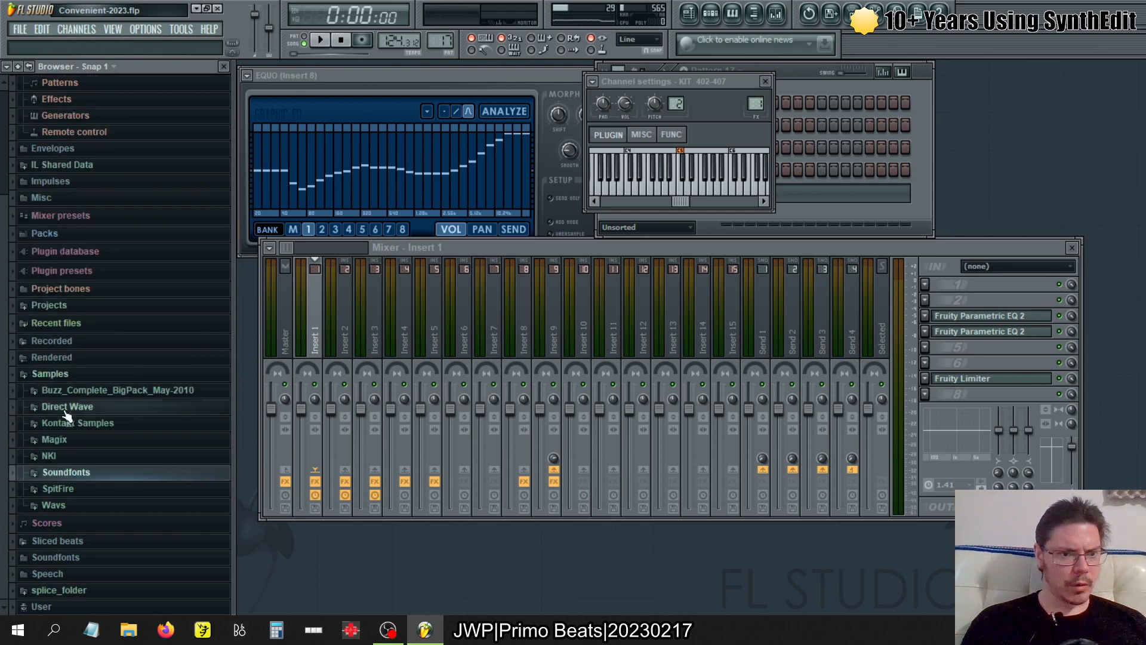
# - Expand the Direct Wave samples down to the Global Drums folder inside DW
pyautogui.click(78, 406)
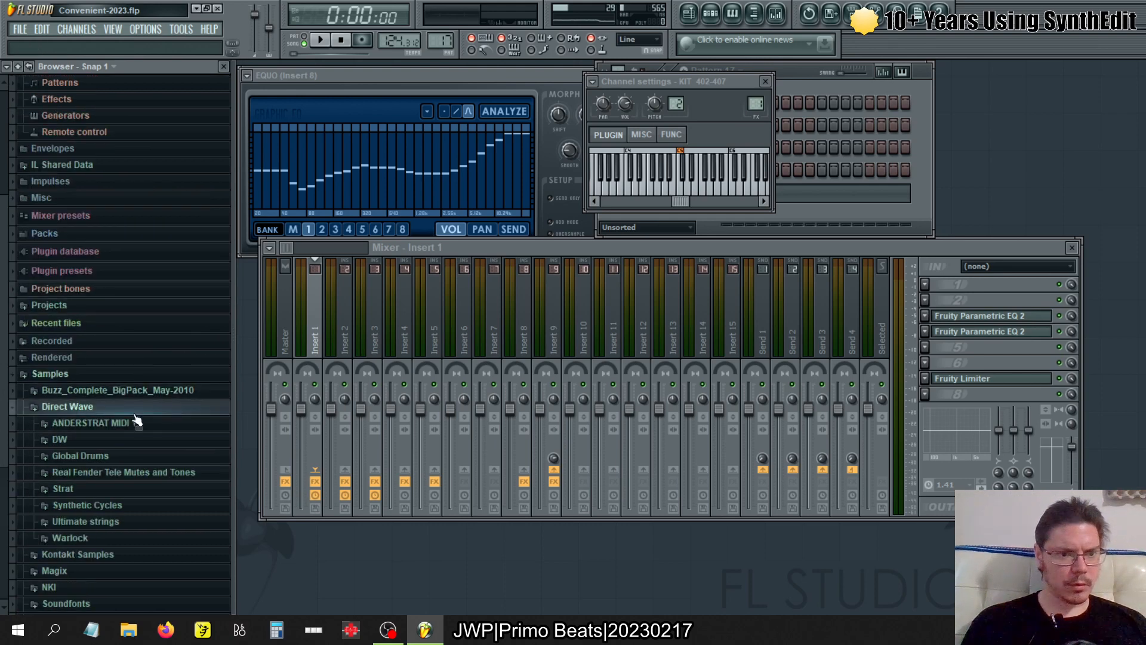
pyautogui.click(90, 439)
pyautogui.click(90, 456)
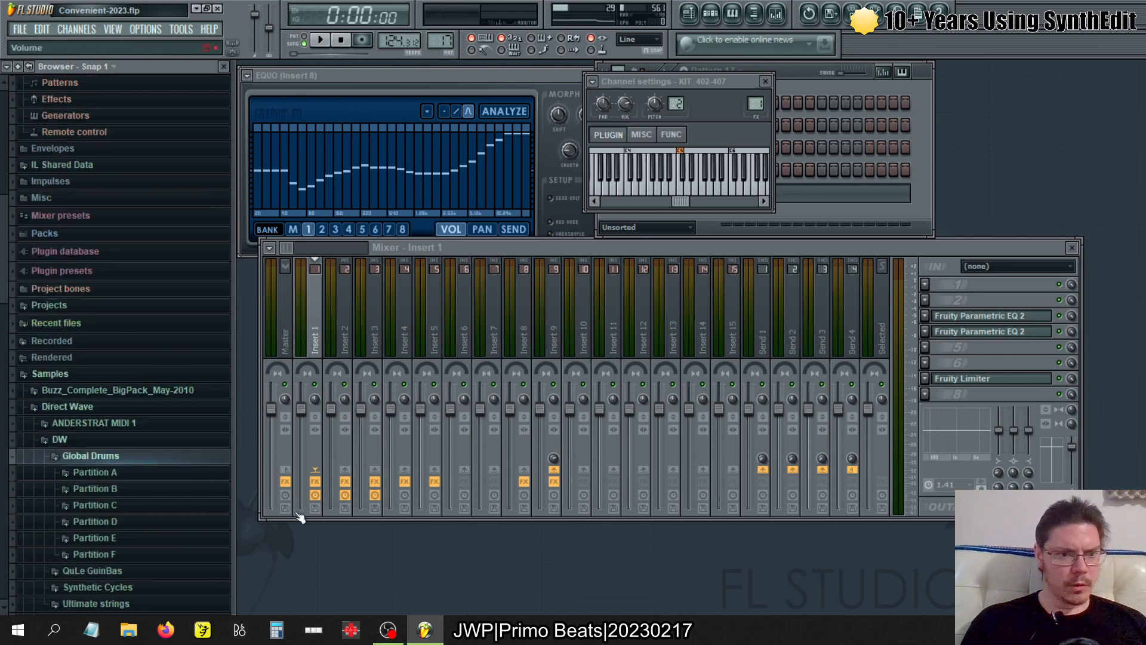
# - Close the KIT 402-407 channel settings, switch to Pattern 1 and start playback
pyautogui.click(764, 80)
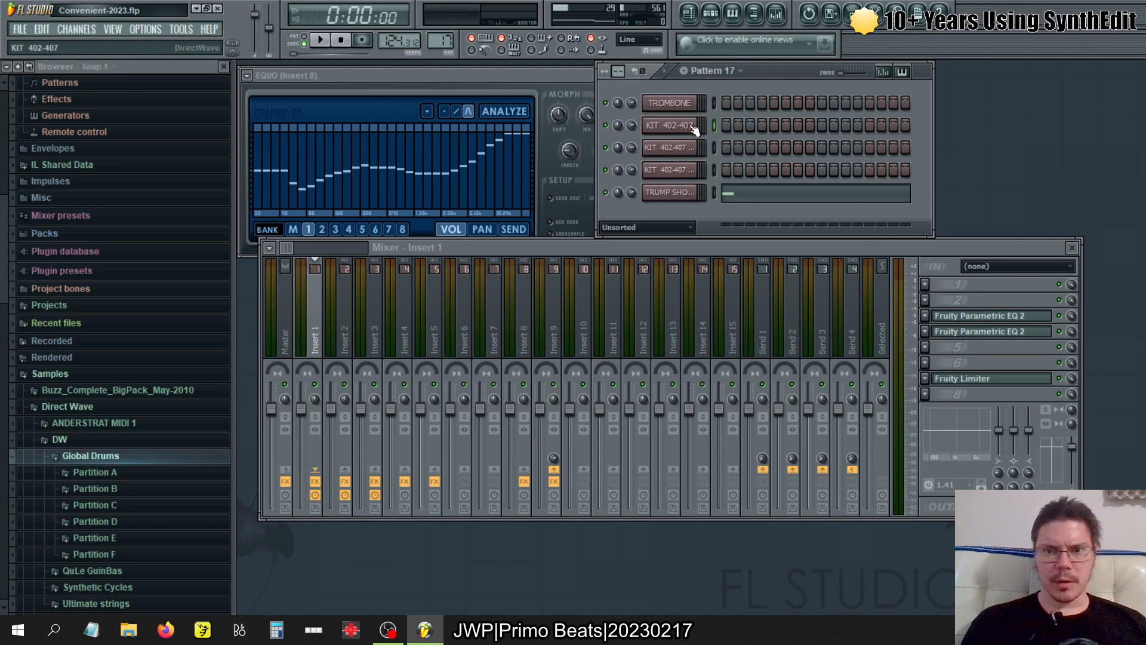
pyautogui.press('1')
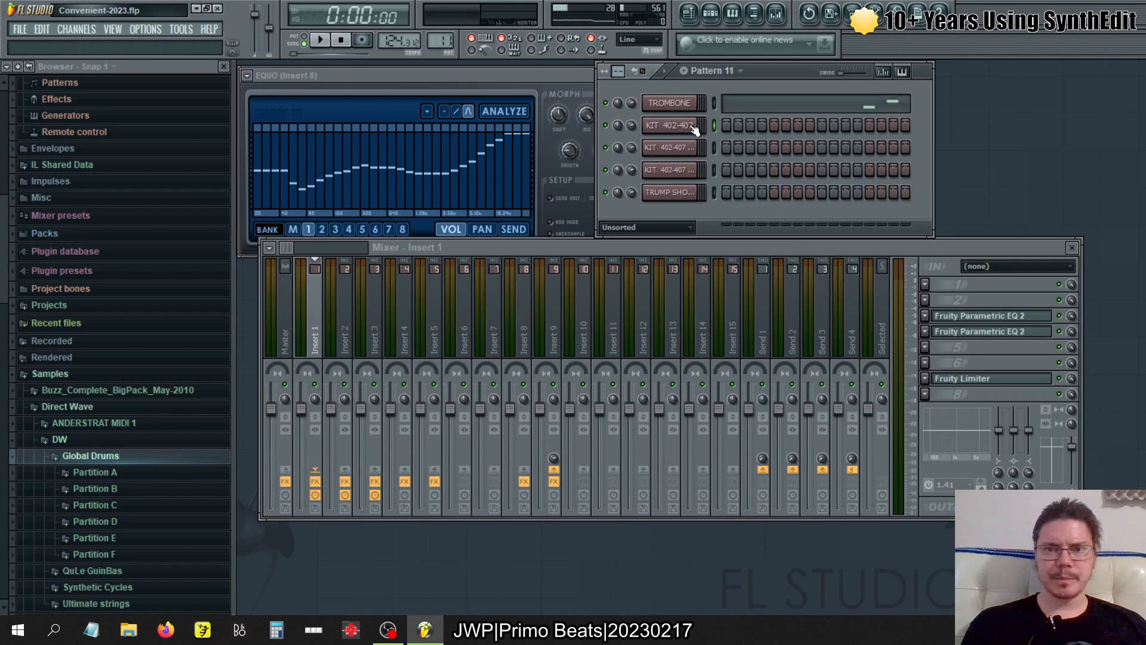
pyautogui.click(319, 40)
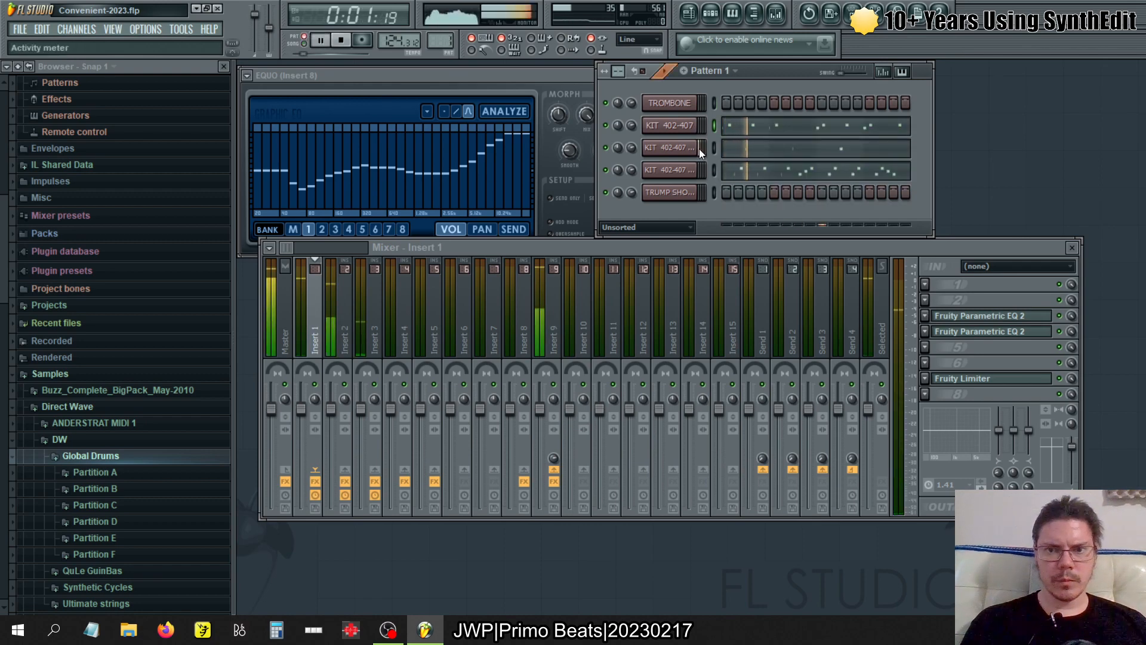
# - Examine the sample zones of the first KIT 402-407 channel in DirectWave and select the 404 BD2 zone
pyautogui.click(684, 127)
pyautogui.moveTo(490, 205); pyautogui.dragTo(460, 135)
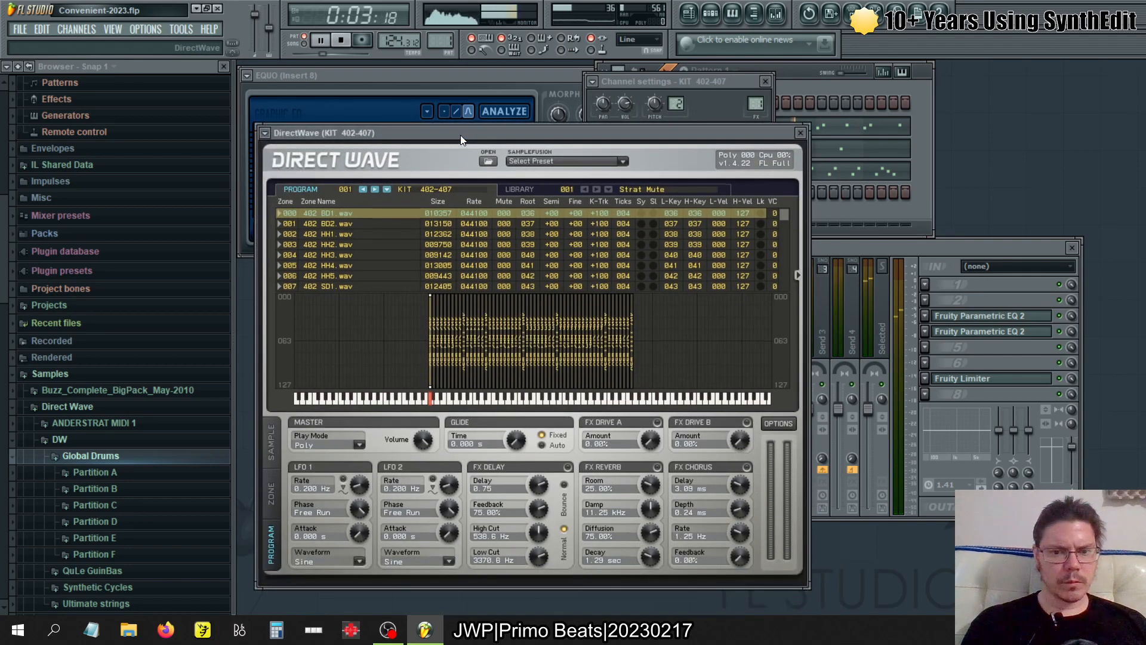
pyautogui.click(496, 398)
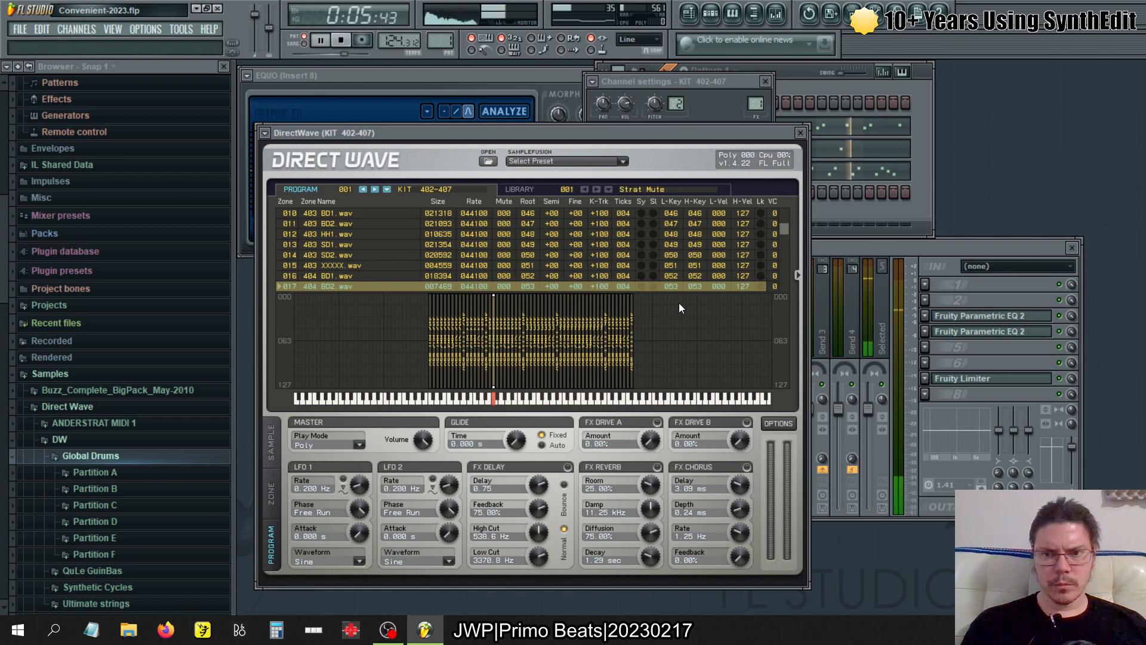
pyautogui.scroll(-1, 785, 229)
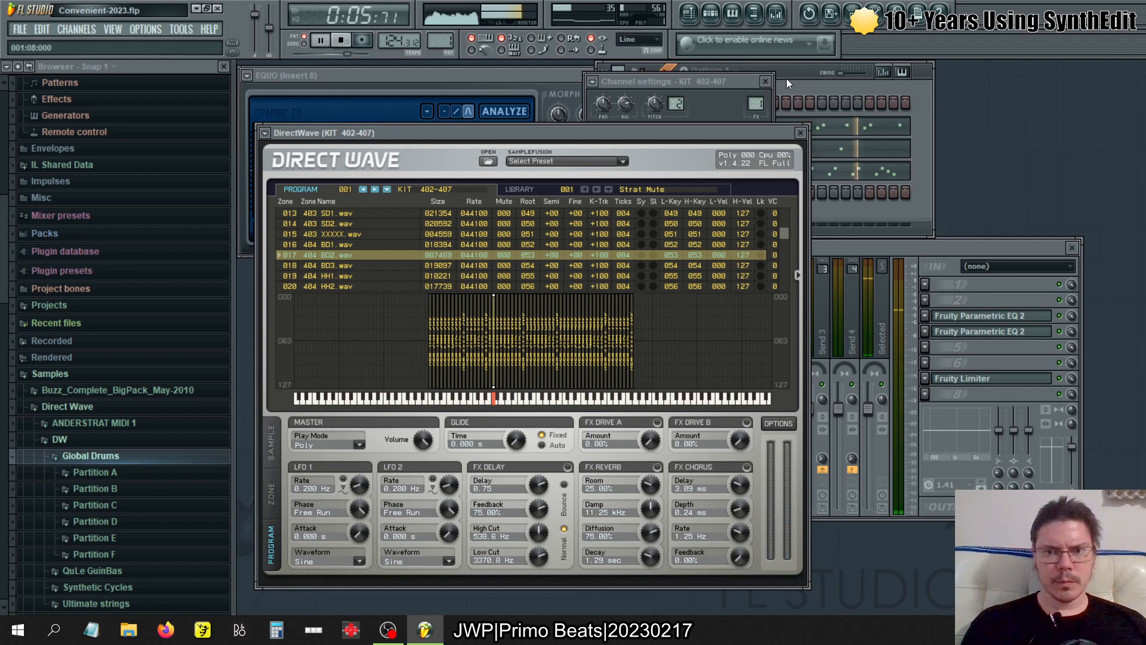
# - Switch playback to song mode and move the channel rack clear of the DirectWave window
pyautogui.click(305, 44)
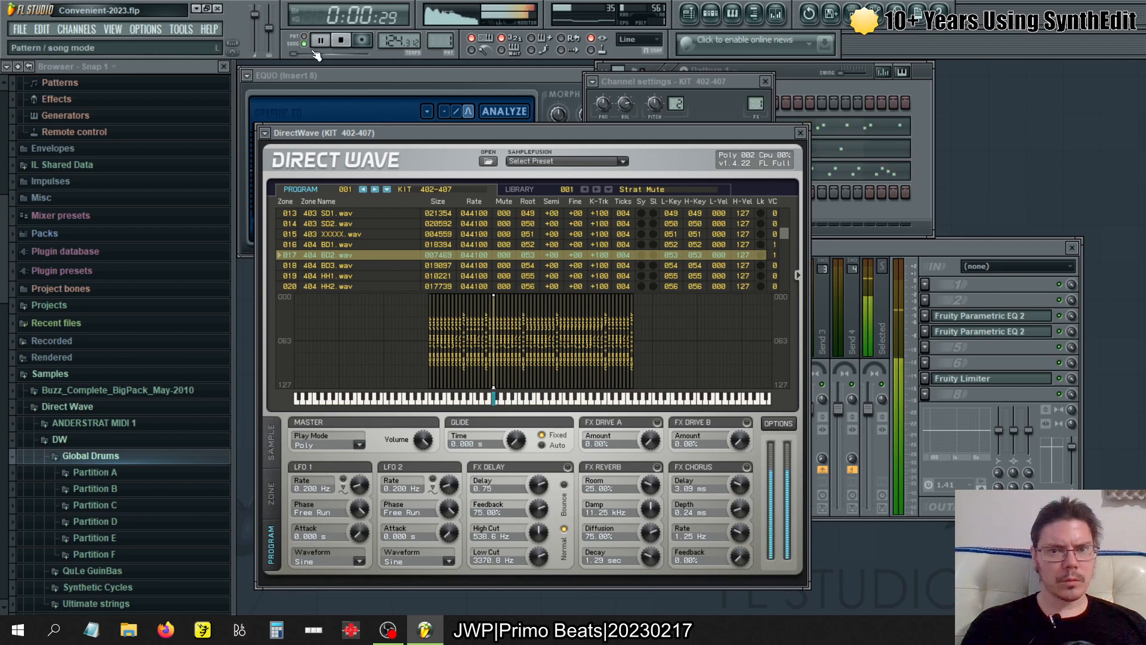
pyautogui.click(807, 81)
pyautogui.moveTo(775, 77); pyautogui.dragTo(966, 66)
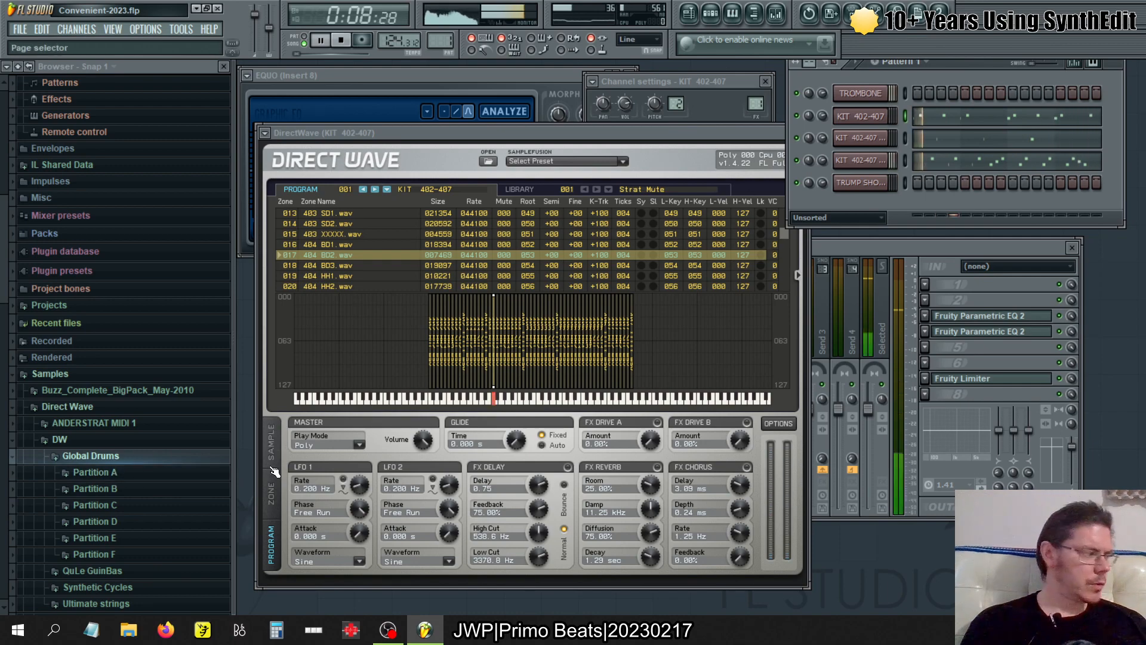
# - Find the 71 402-407 kit in Global Drums' Partition E and open its 404 BD1 sample in a new channel
pyautogui.click(148, 488)
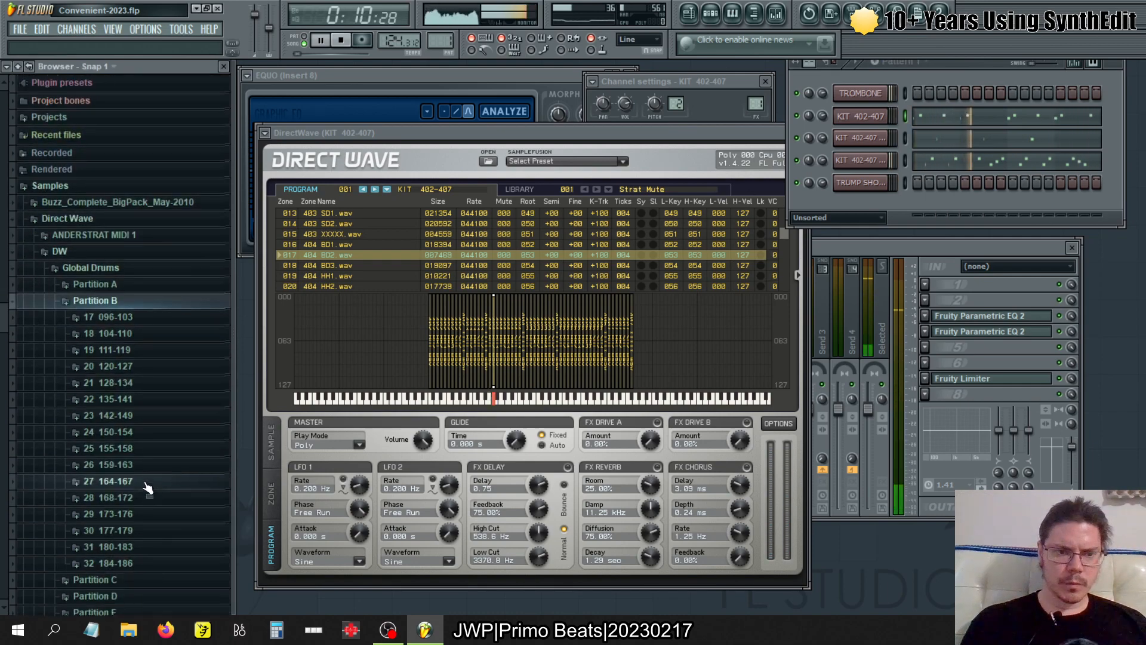
pyautogui.click(158, 300)
pyautogui.click(143, 331)
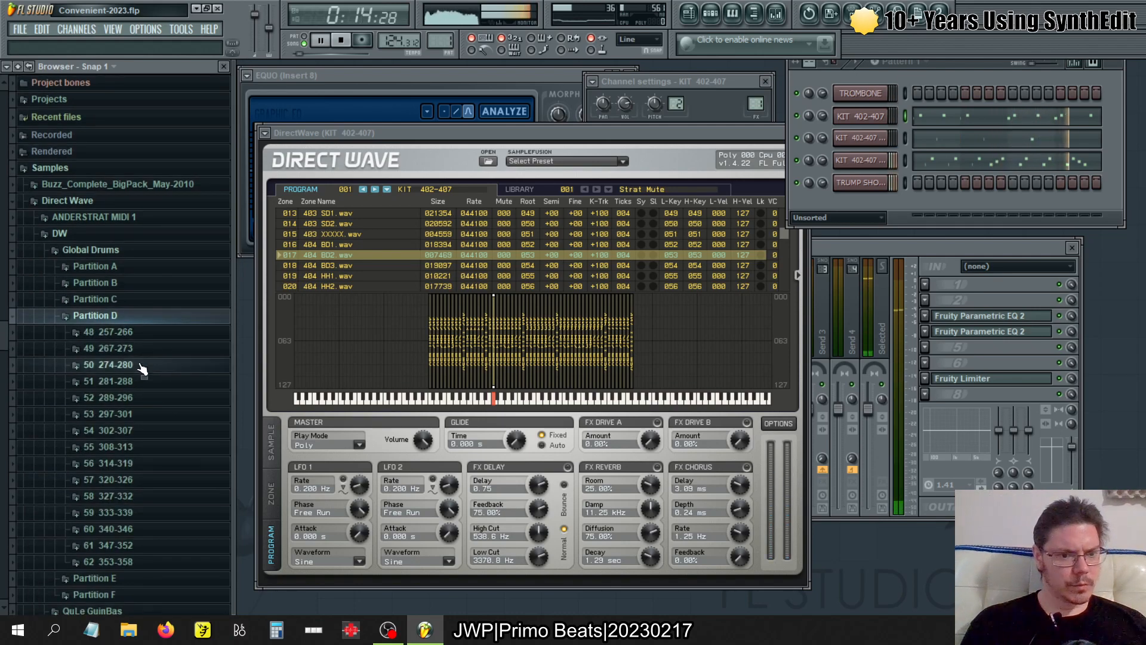
pyautogui.click(142, 320)
pyautogui.click(142, 332)
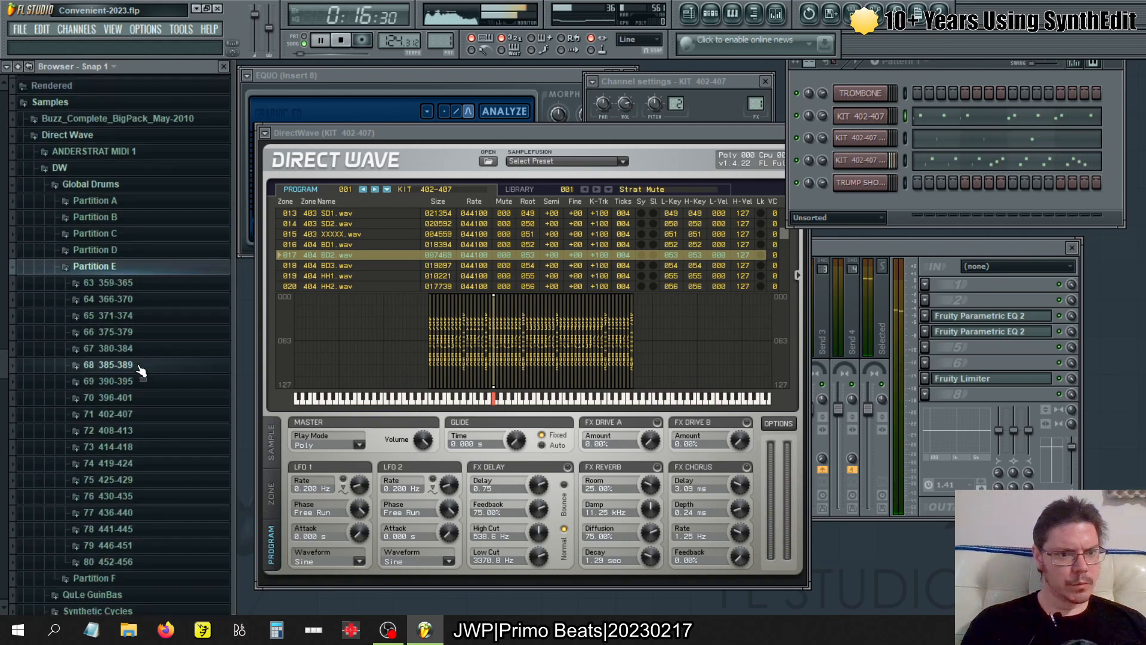
pyautogui.click(152, 414)
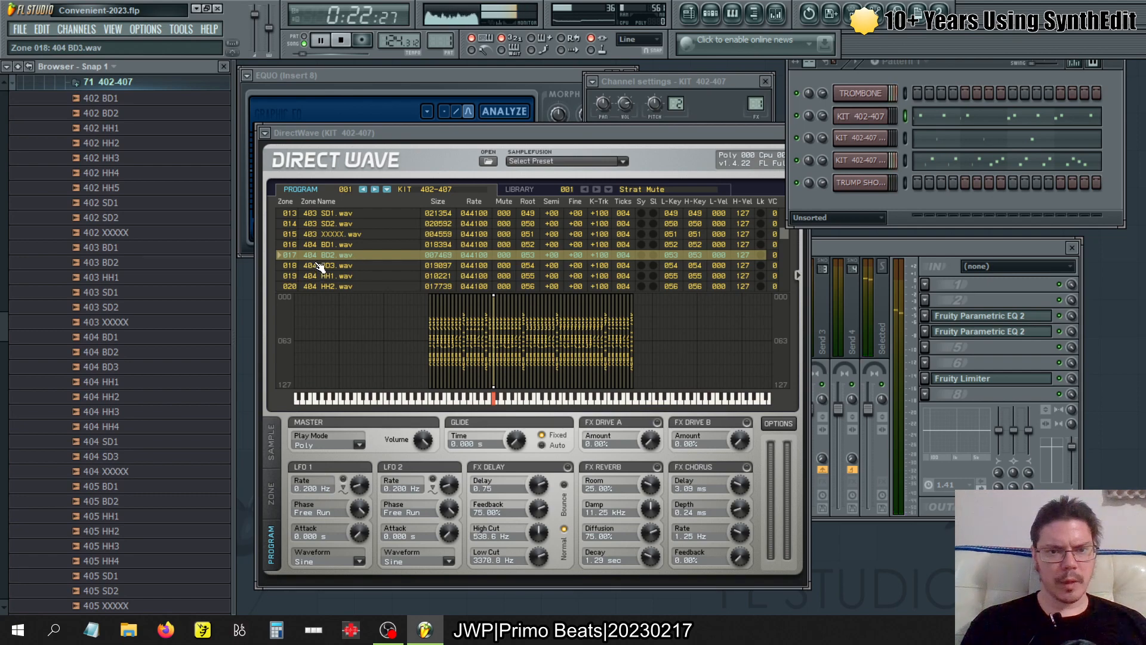
pyautogui.rightClick(121, 339)
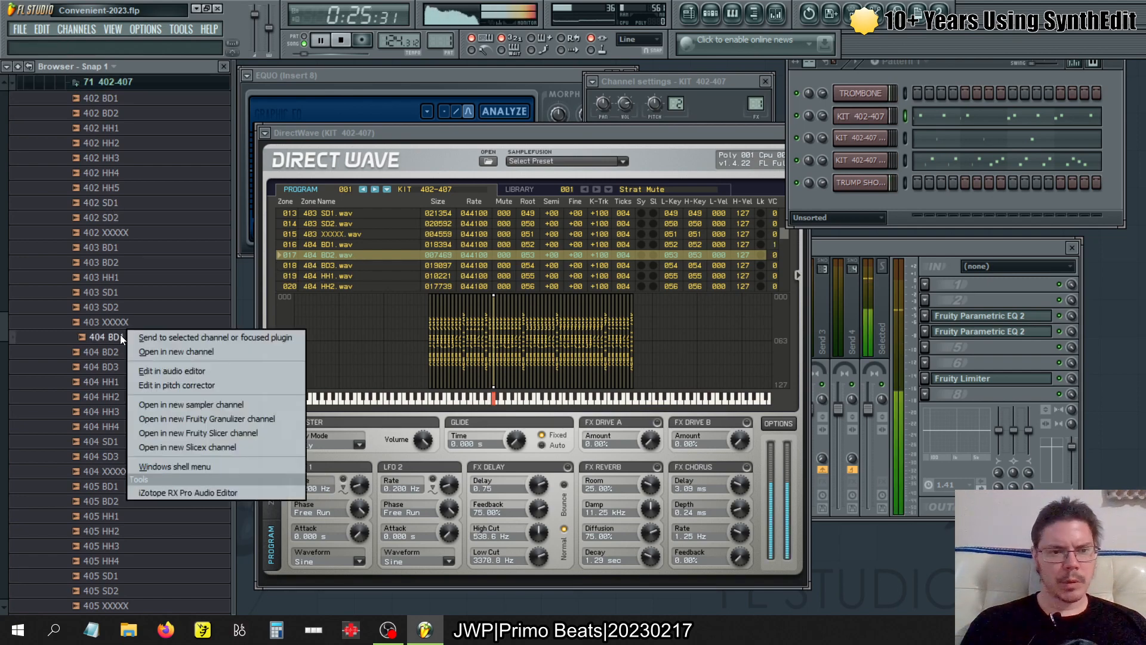
pyautogui.click(150, 346)
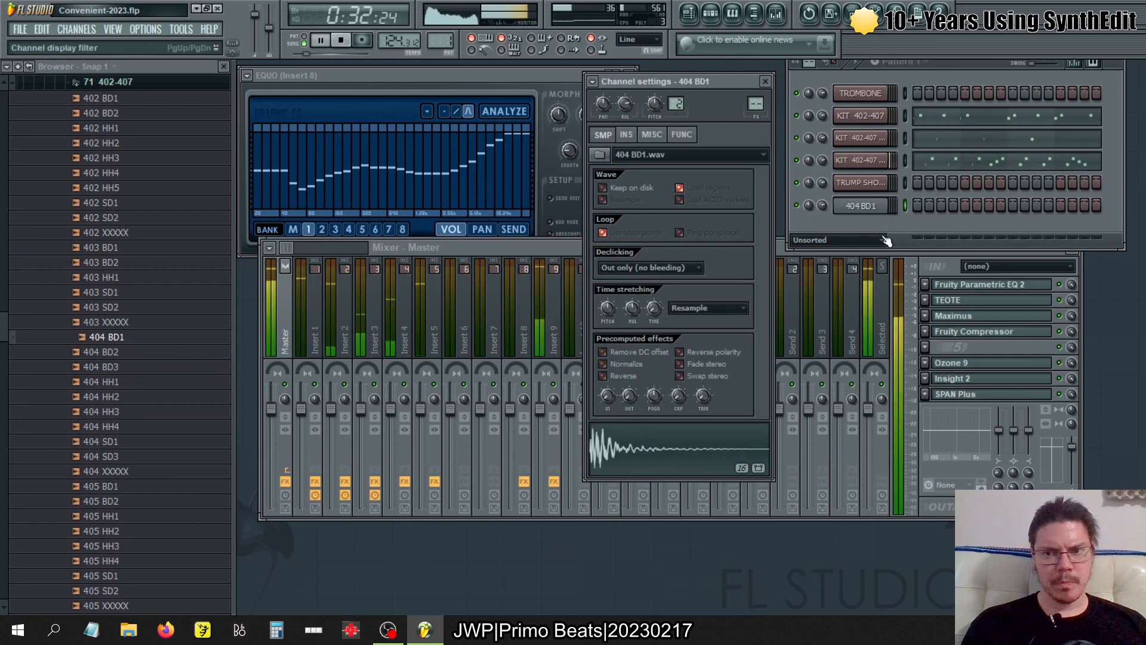
# - Insert an audio clip channel above the TROMBONE channel
pyautogui.rightClick(863, 89)
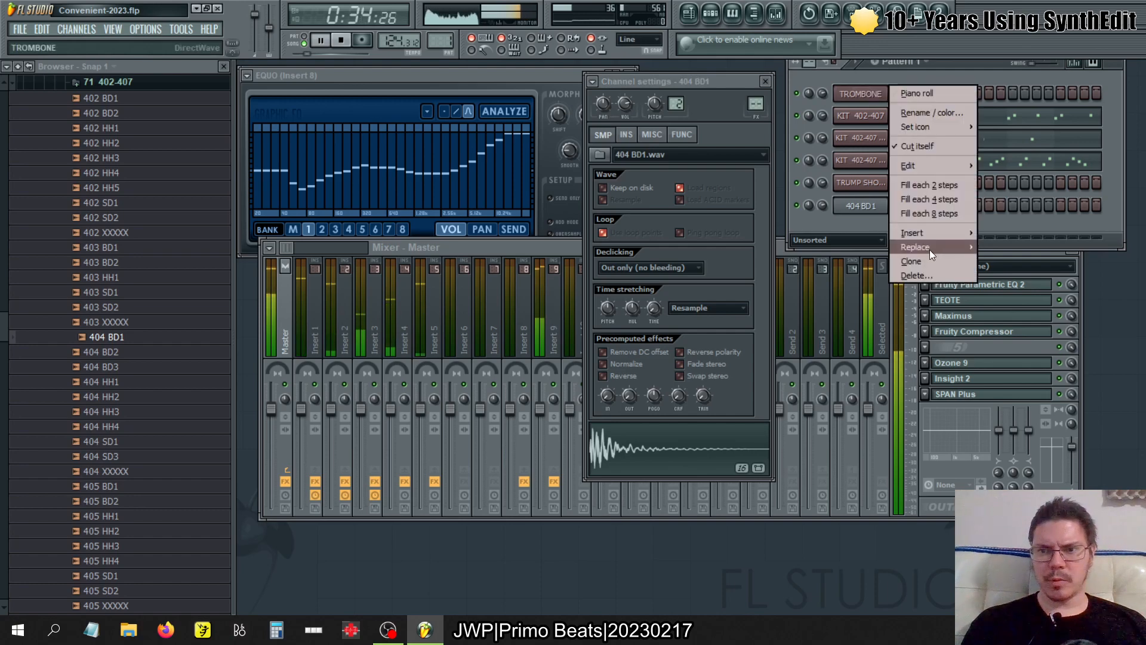
pyautogui.moveTo(920, 227)
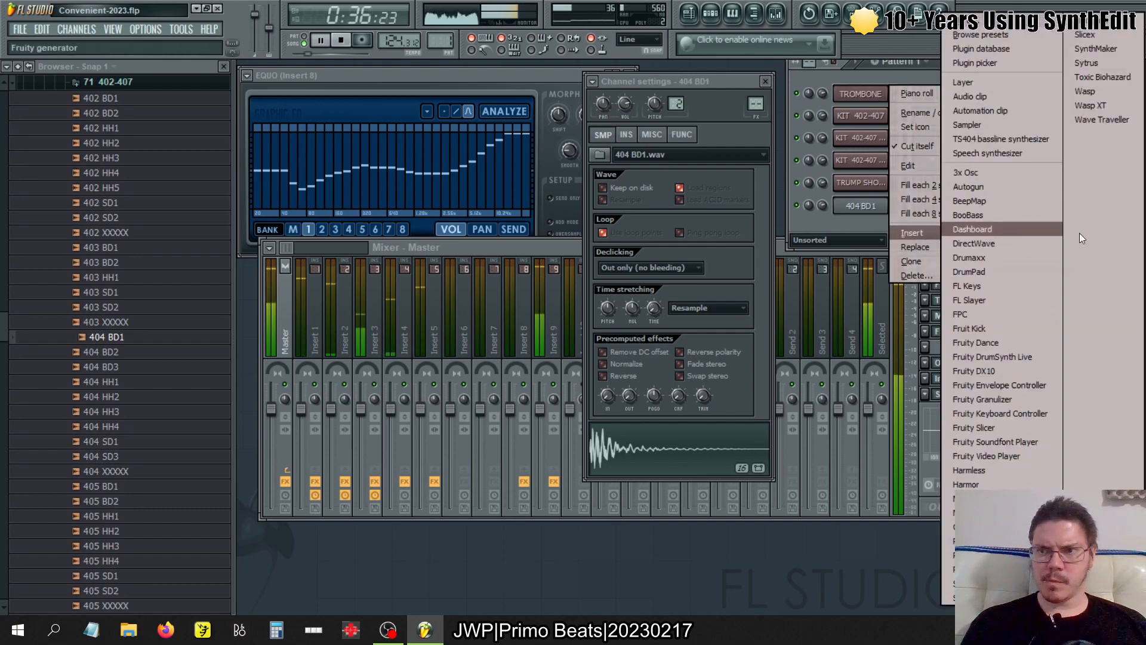
pyautogui.click(1011, 98)
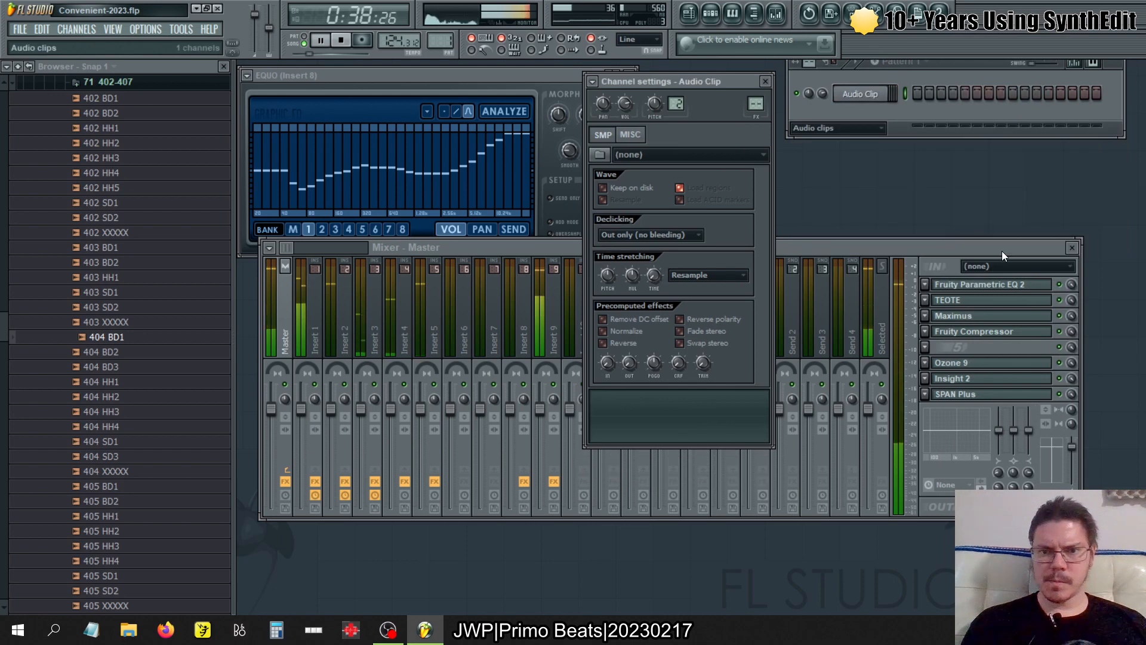
# - Display all channels in the channel rack and compare the settings of the Audio Clip and 404 BD1 channels
pyautogui.click(850, 126)
pyautogui.click(838, 138)
pyautogui.click(860, 227)
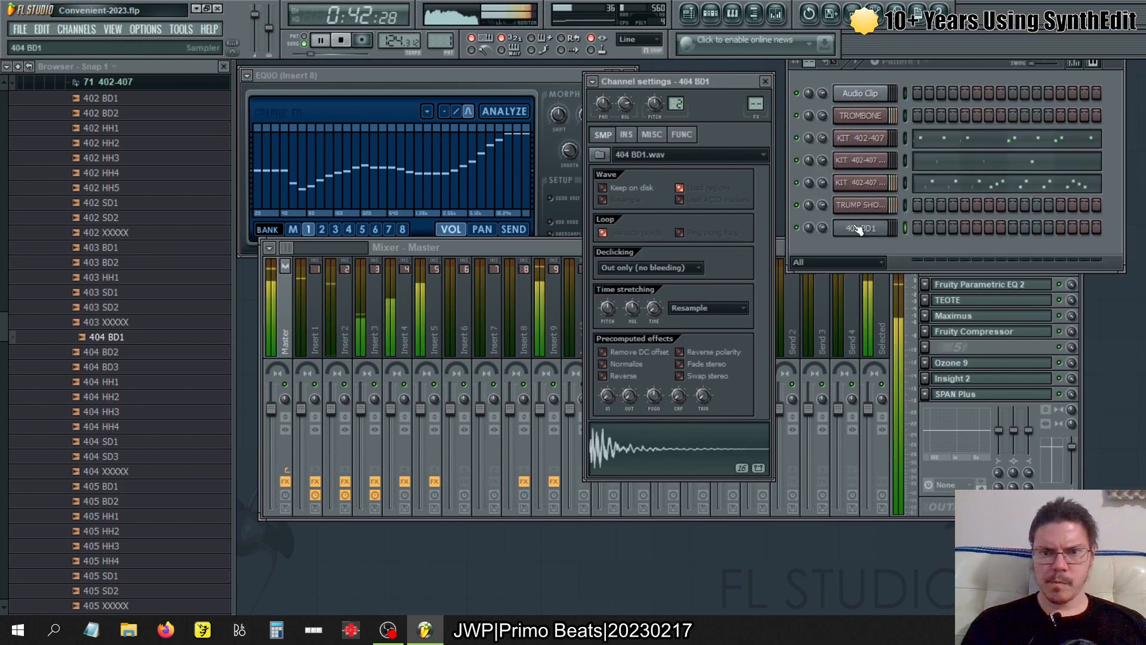
pyautogui.click(882, 97)
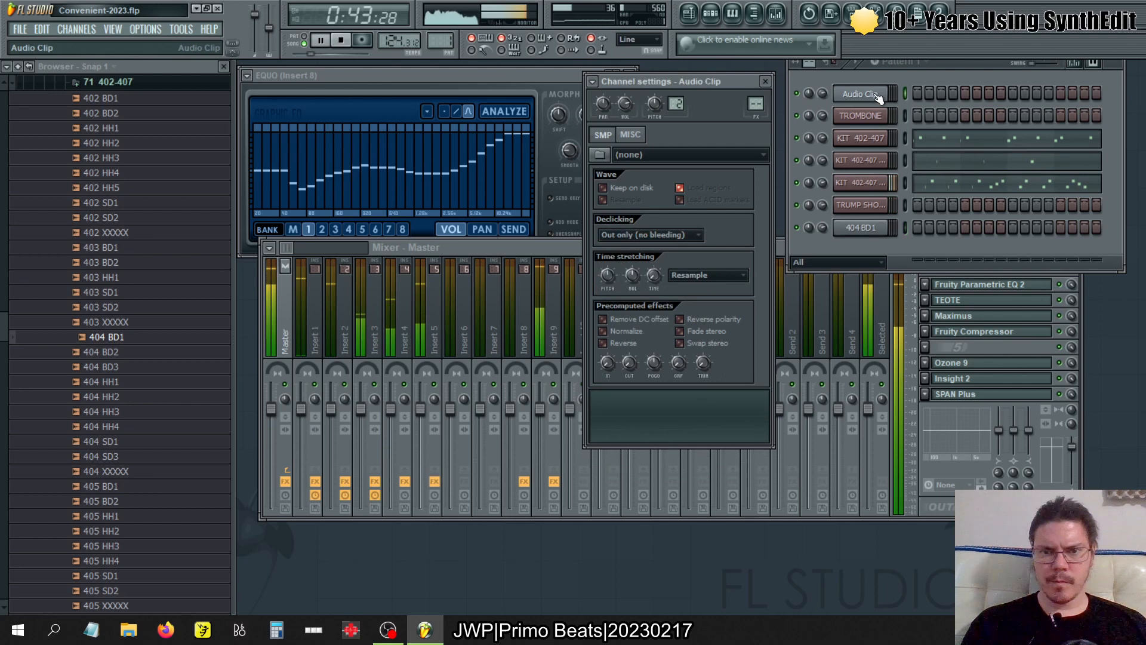
pyautogui.click(863, 229)
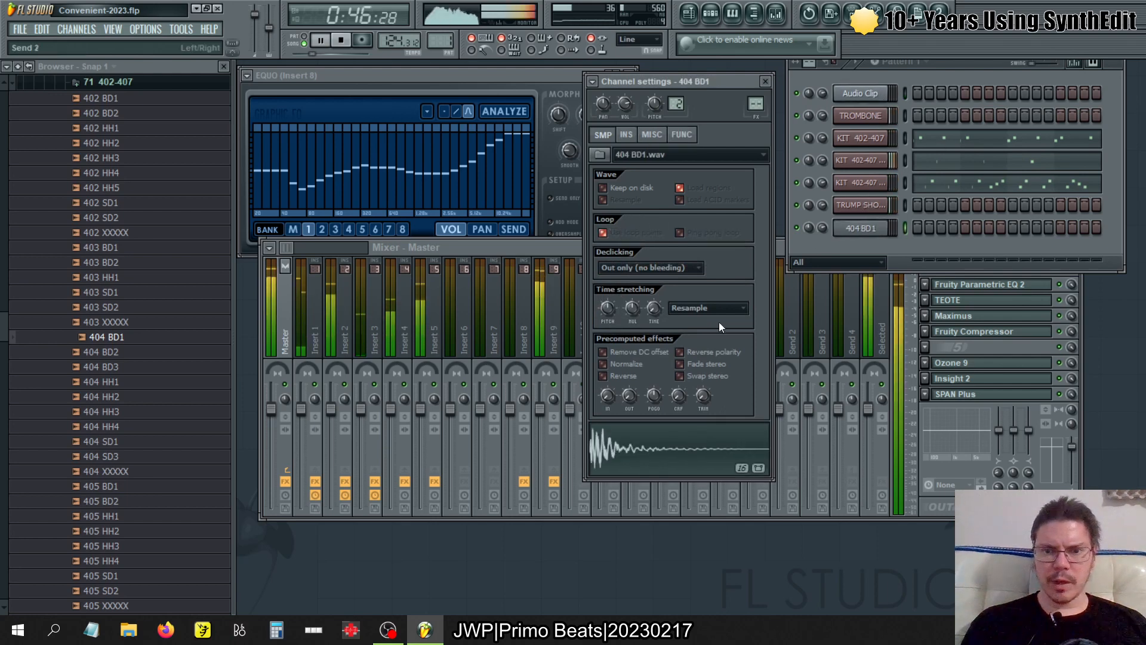
# - Delete the empty Audio Clip channel from the channel rack
pyautogui.rightClick(865, 95)
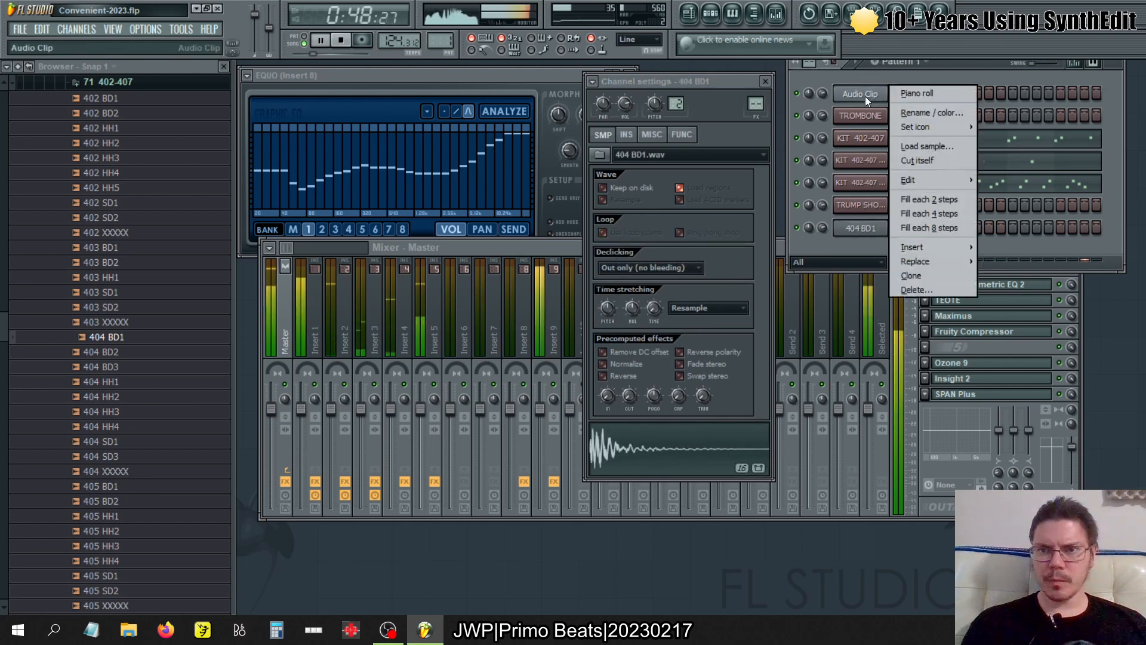
pyautogui.click(933, 289)
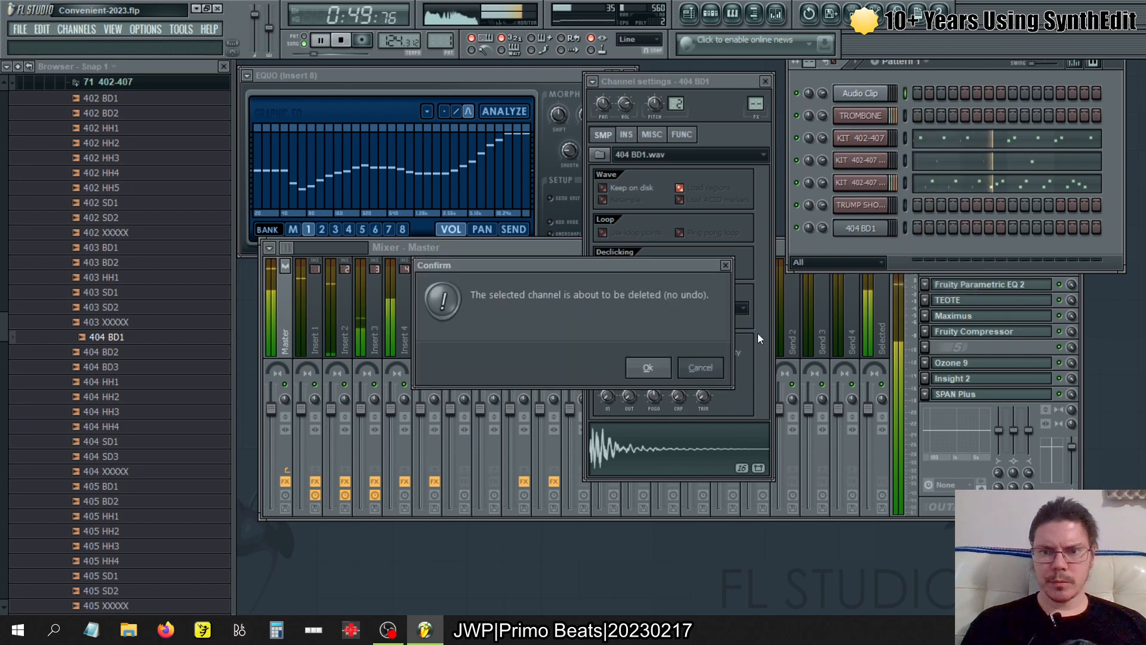
pyautogui.click(649, 367)
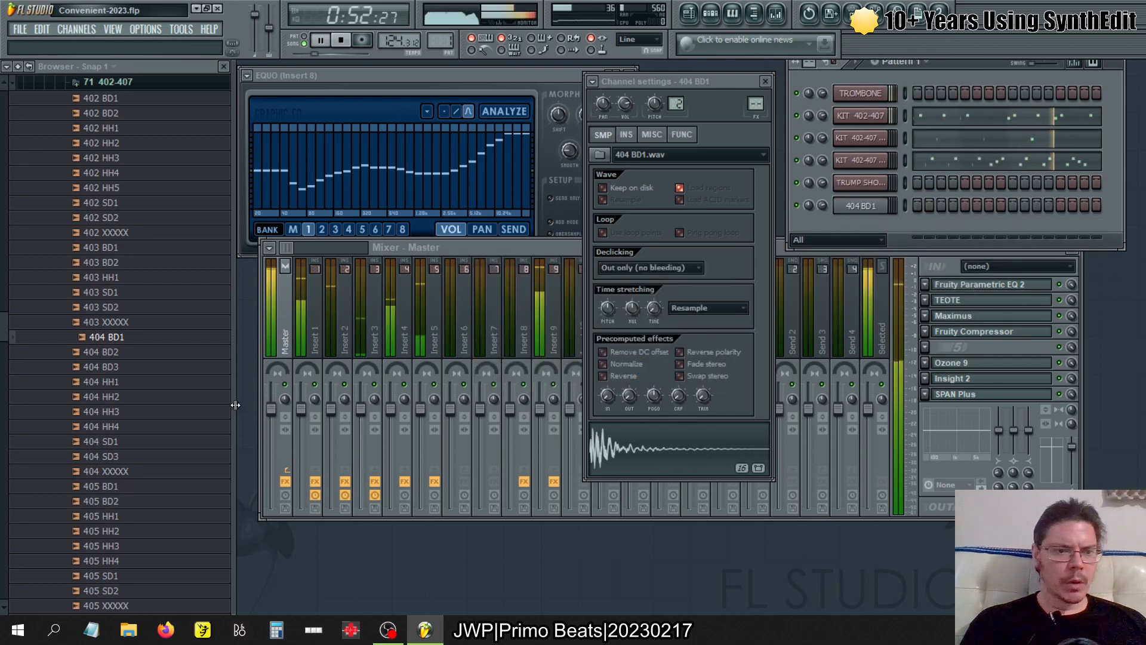
# - Open the 404 BD2 sample in a new sampler channel
pyautogui.rightClick(174, 349)
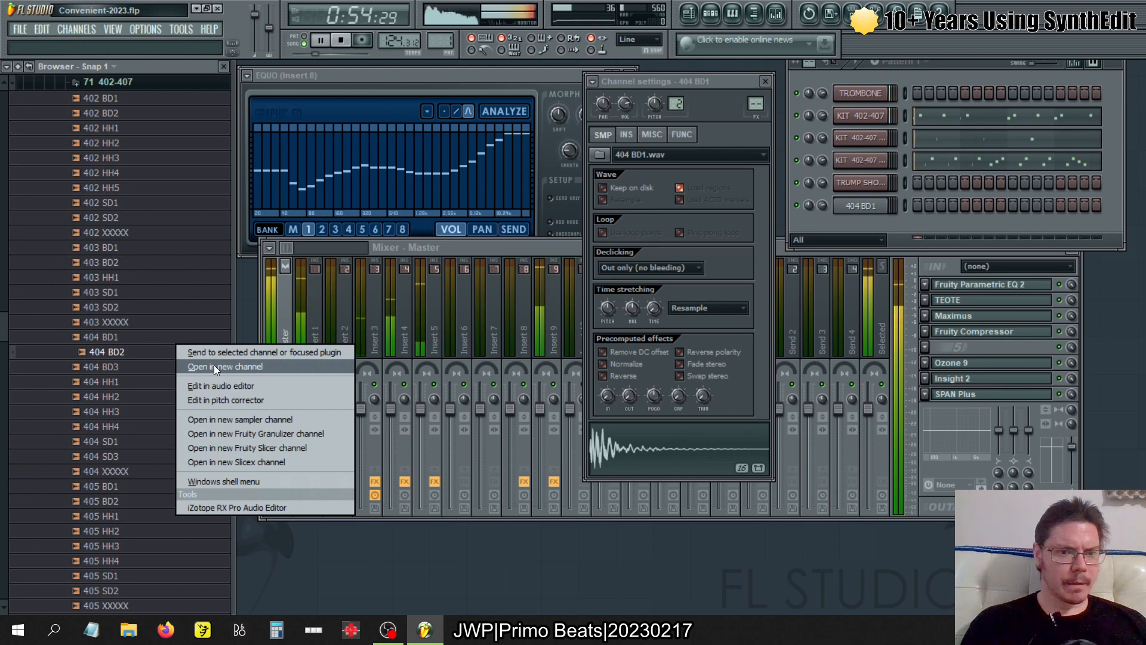
pyautogui.click(222, 420)
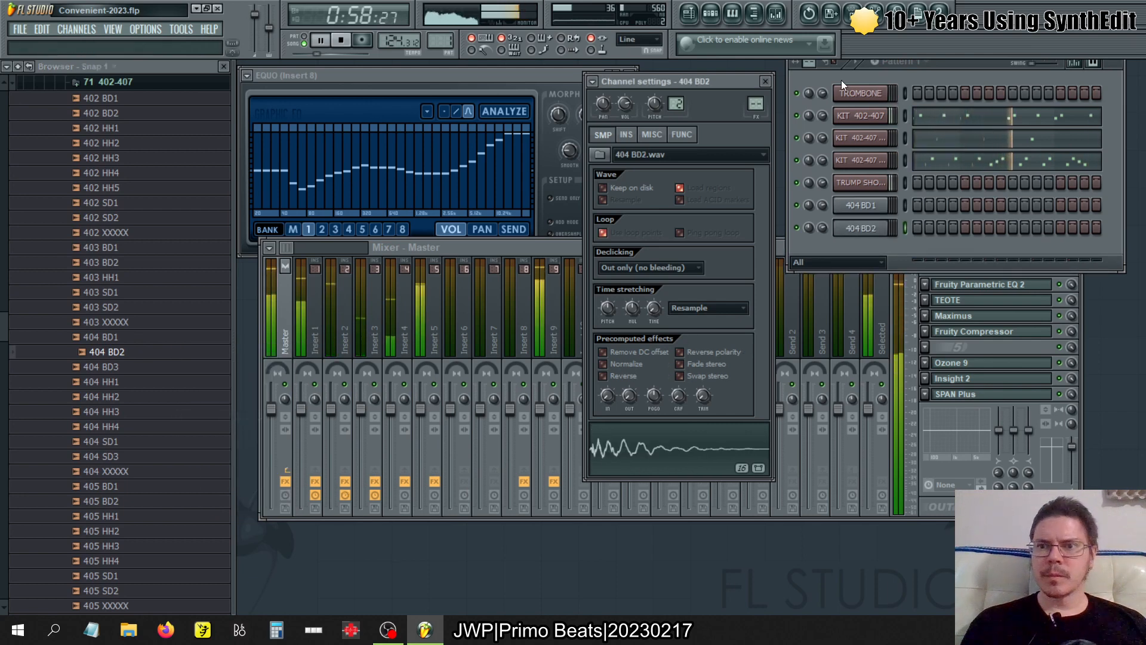
# - Limit the 404 BD1 channel to root note and key zone E4, and the 404 BD2 channel to root note and key zone F4
pyautogui.click(860, 204)
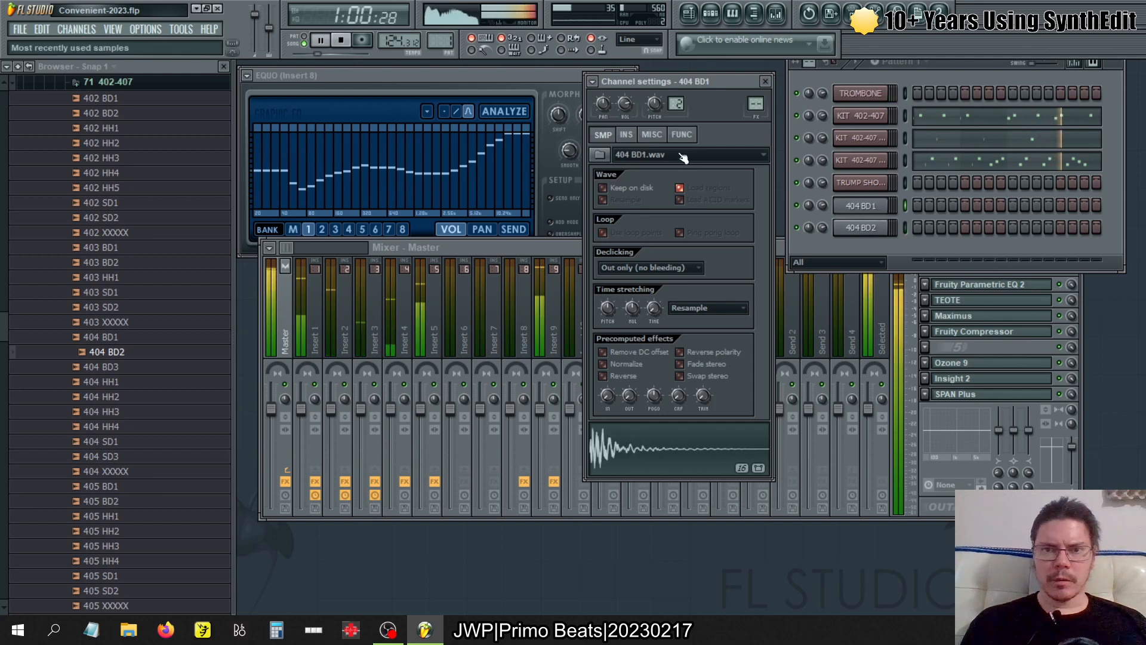
pyautogui.click(652, 134)
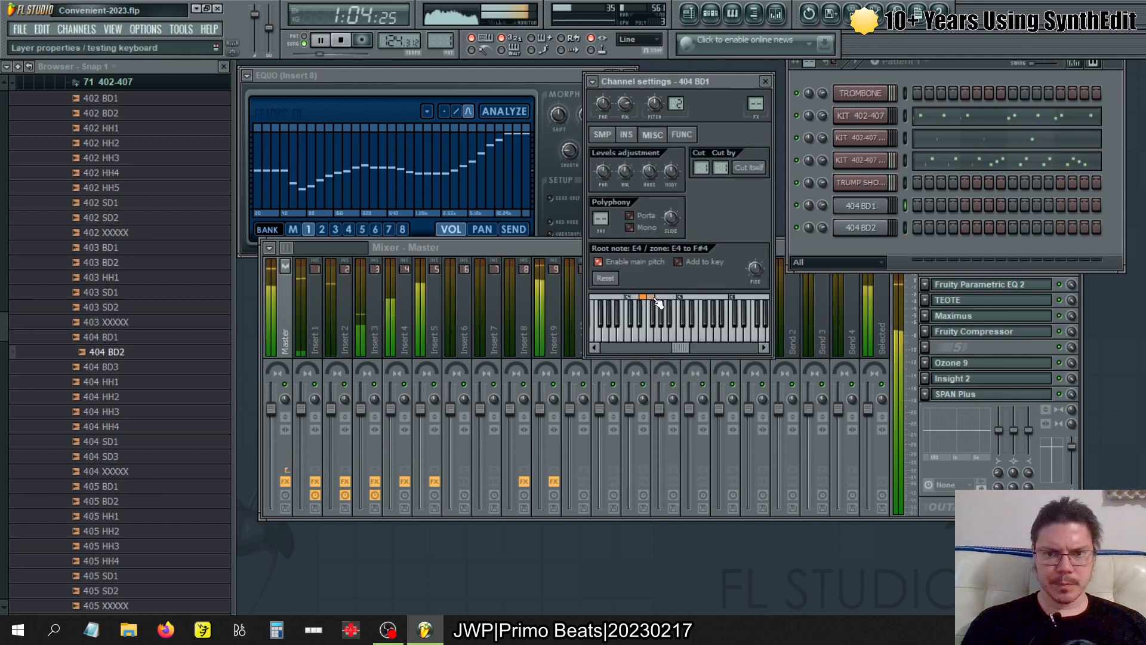
pyautogui.moveTo(657, 303); pyautogui.dragTo(649, 304)
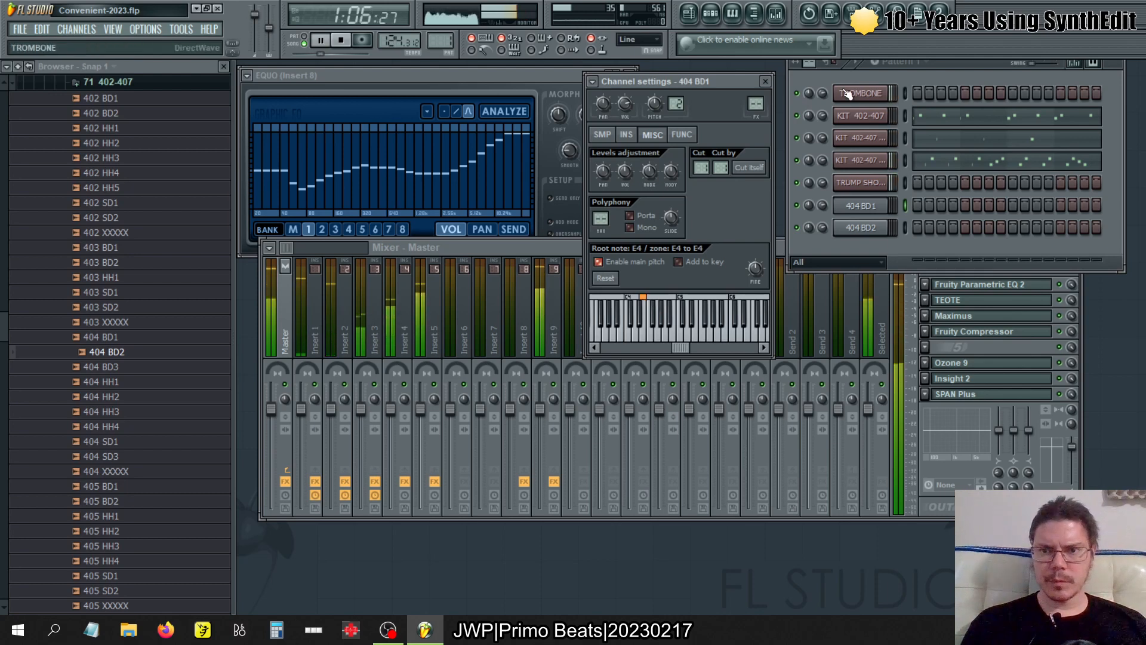
pyautogui.click(873, 228)
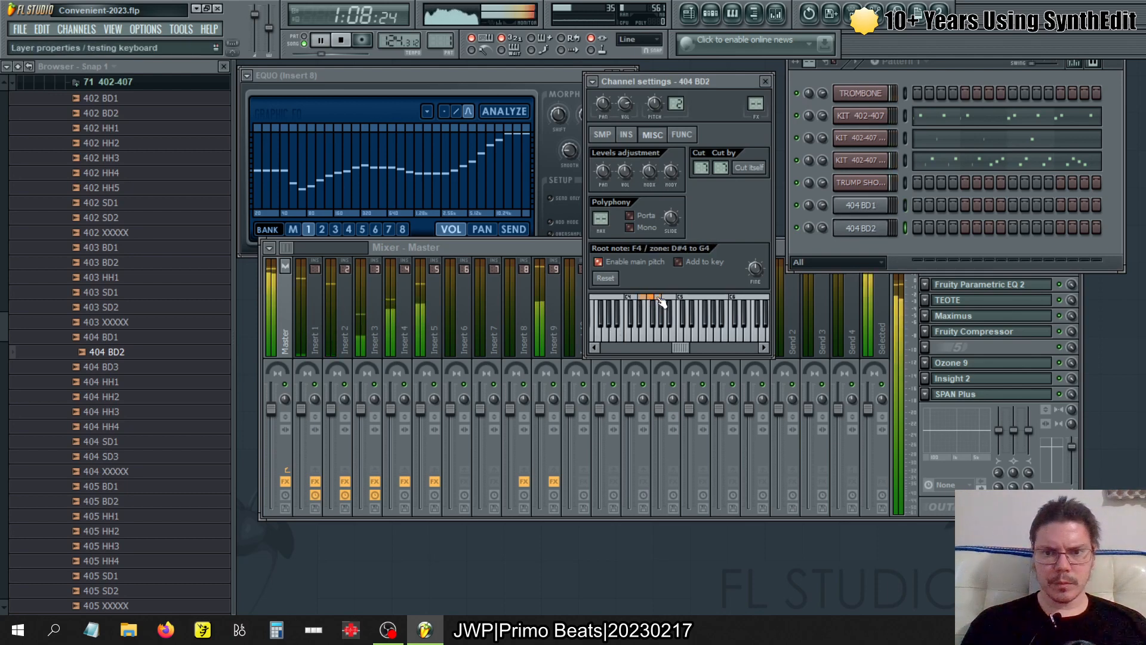
pyautogui.moveTo(659, 304); pyautogui.dragTo(653, 304)
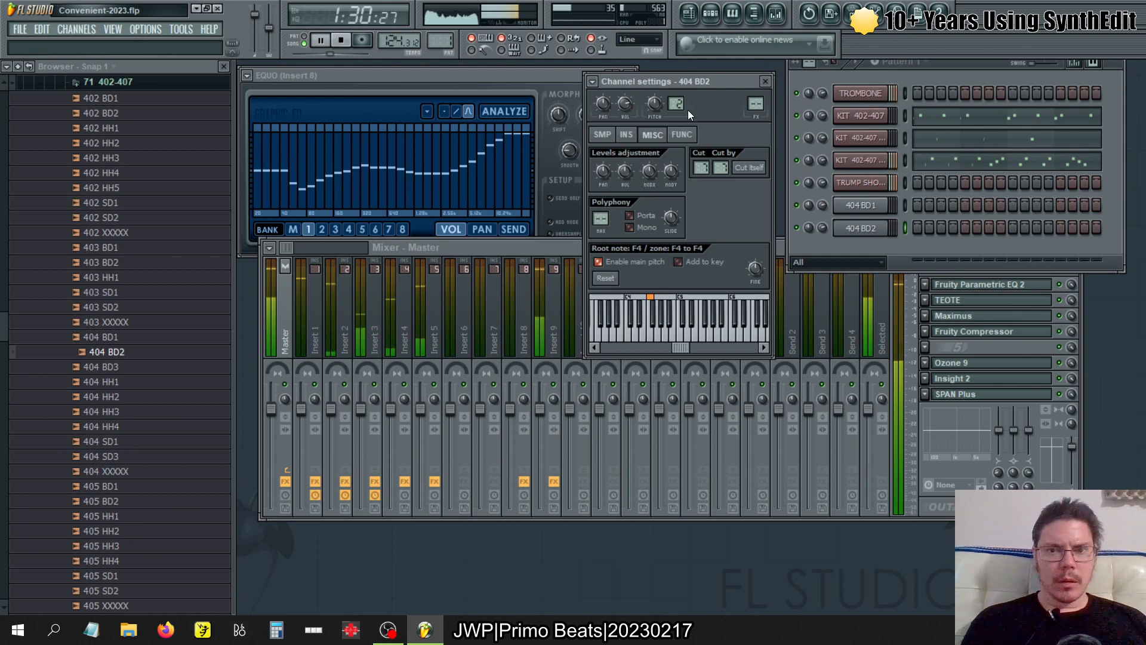
# - Check the 404 zones of KIT 402-407 in DirectWave, audition the 404 BD samples in the browser and resume song playback
pyautogui.click(880, 117)
pyautogui.click(609, 135)
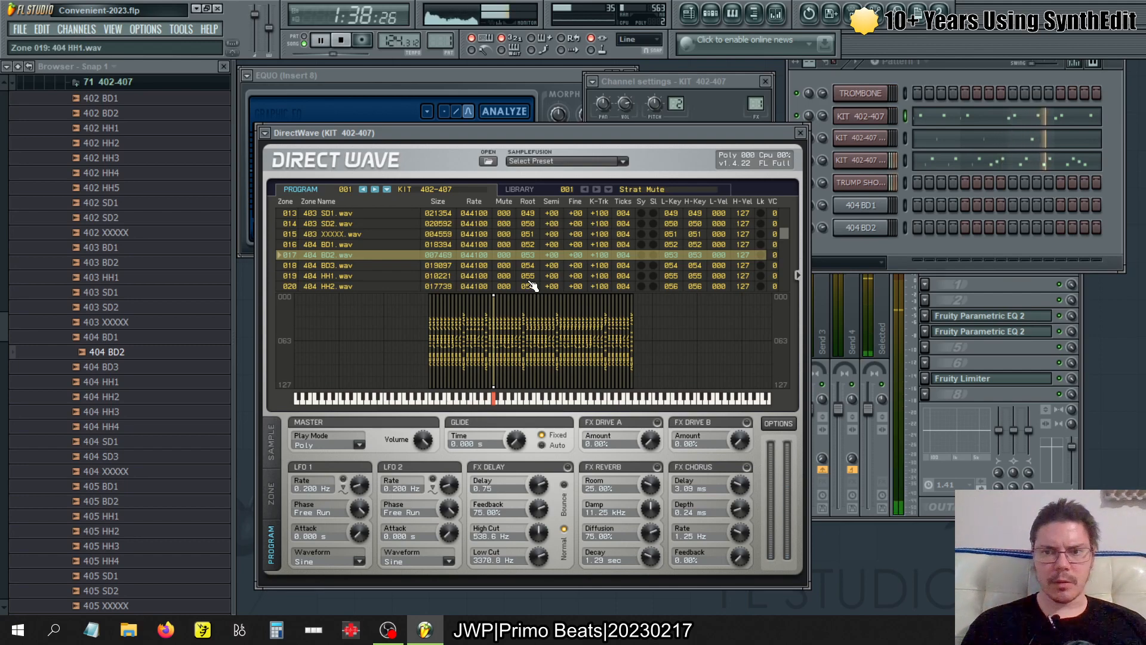
pyautogui.press('space')
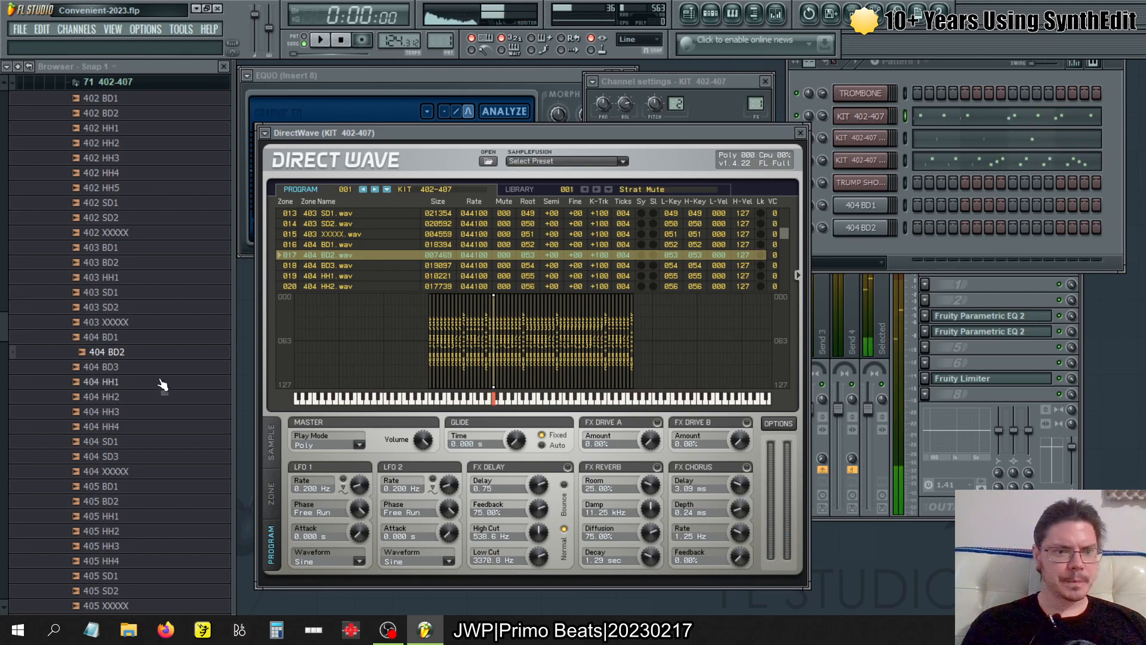
pyautogui.click(132, 368)
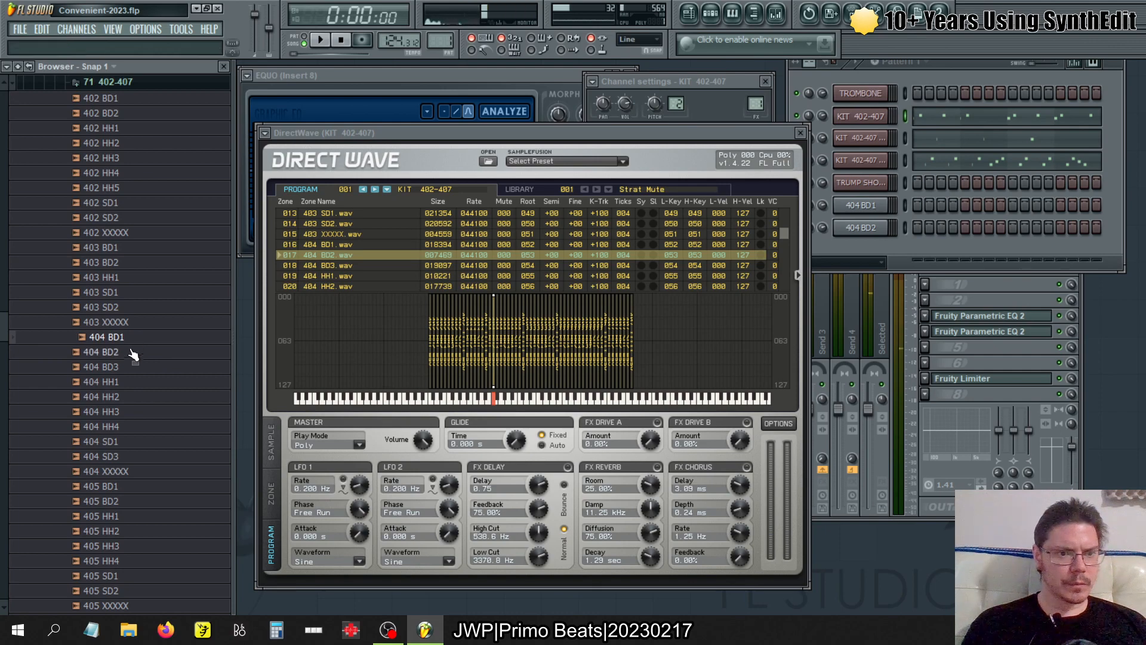
pyautogui.press('space')
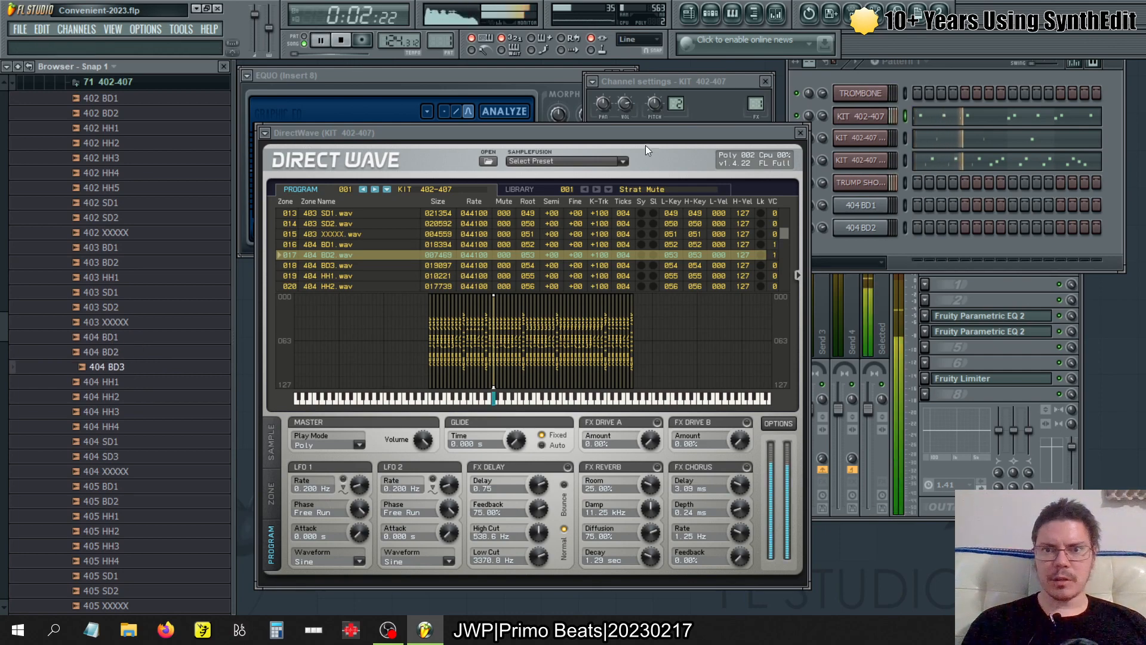
pyautogui.click(313, 55)
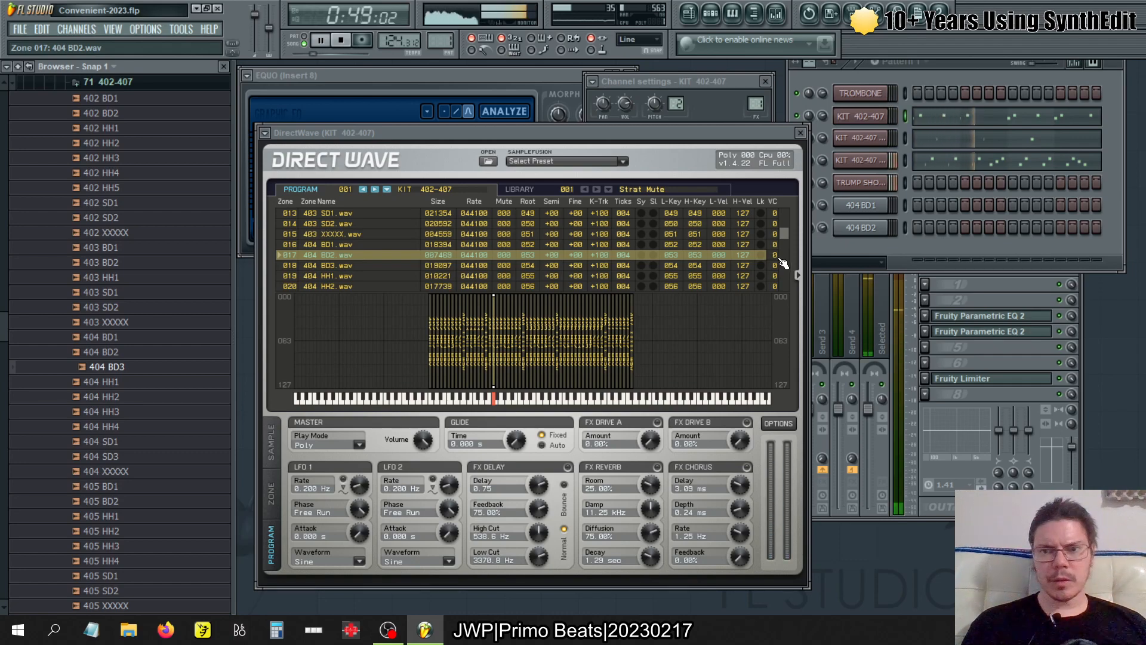
# - Compare the KIT 402-407 notes of patterns 1, 2 and 3 in the piano roll while the song plays
pyautogui.click(1010, 138)
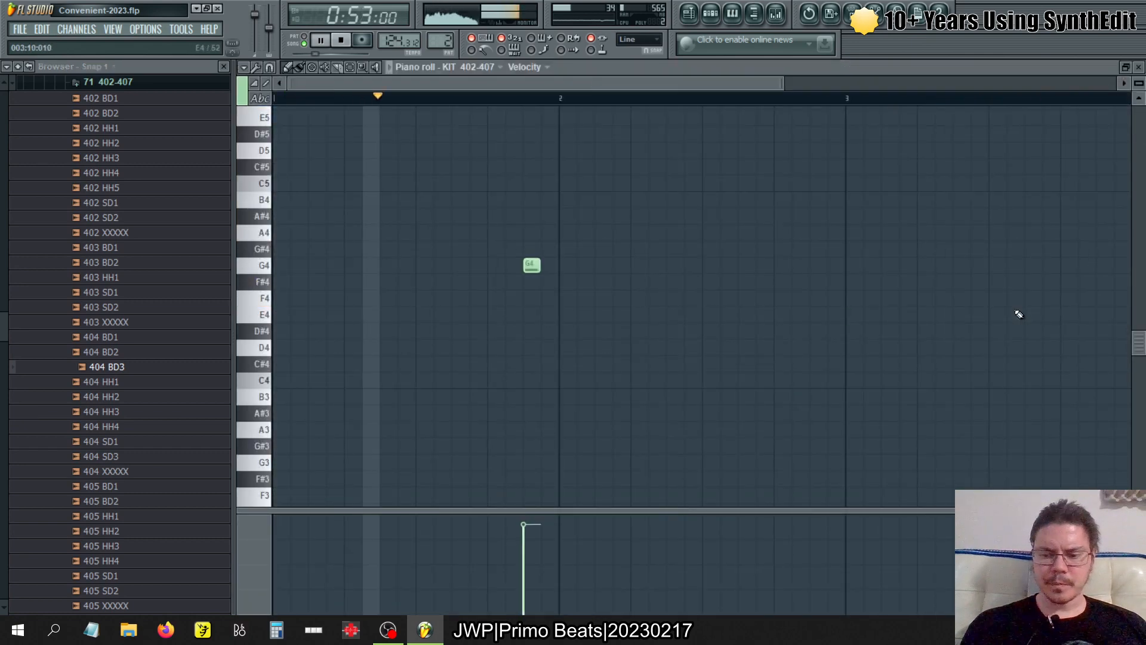
pyautogui.scroll(-2, 1019, 315)
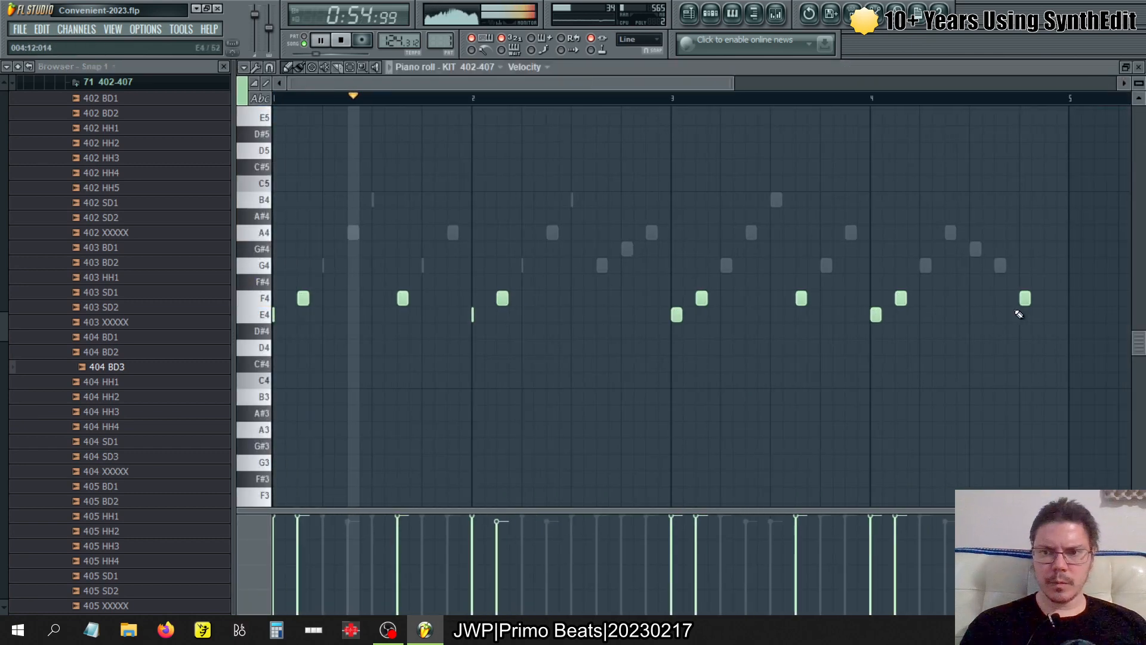
pyautogui.press('KP_Add')
pyautogui.press('KP_Add')
pyautogui.press('KP_Add')
pyautogui.press('KP_Subtract')
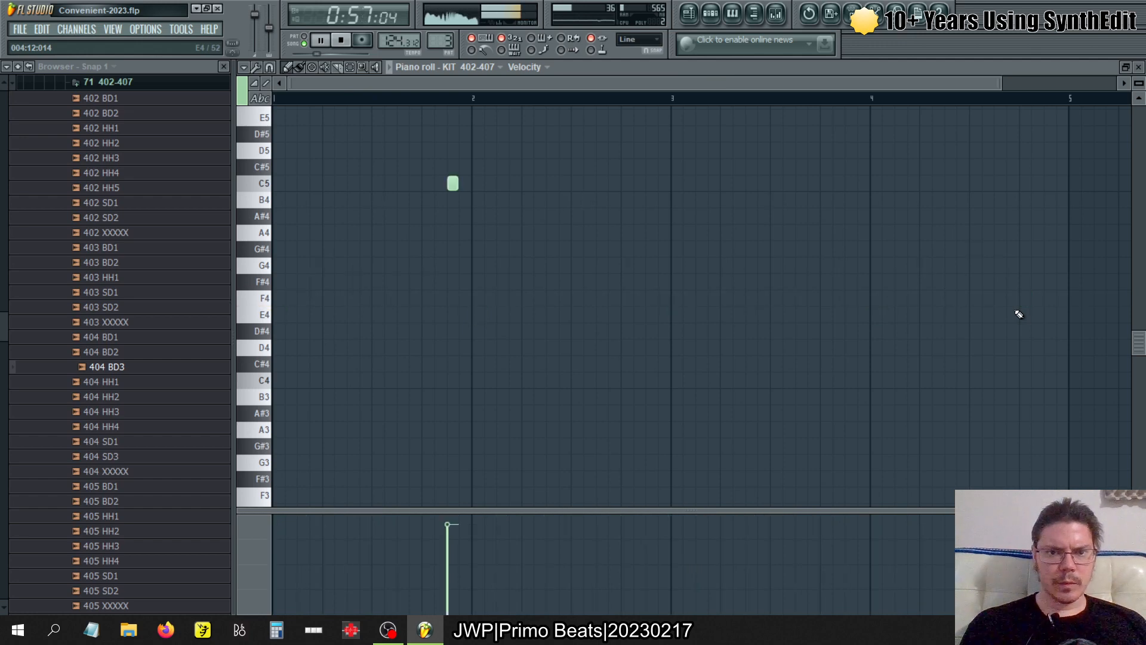
pyautogui.press('KP_Subtract')
pyautogui.press('KP_Add')
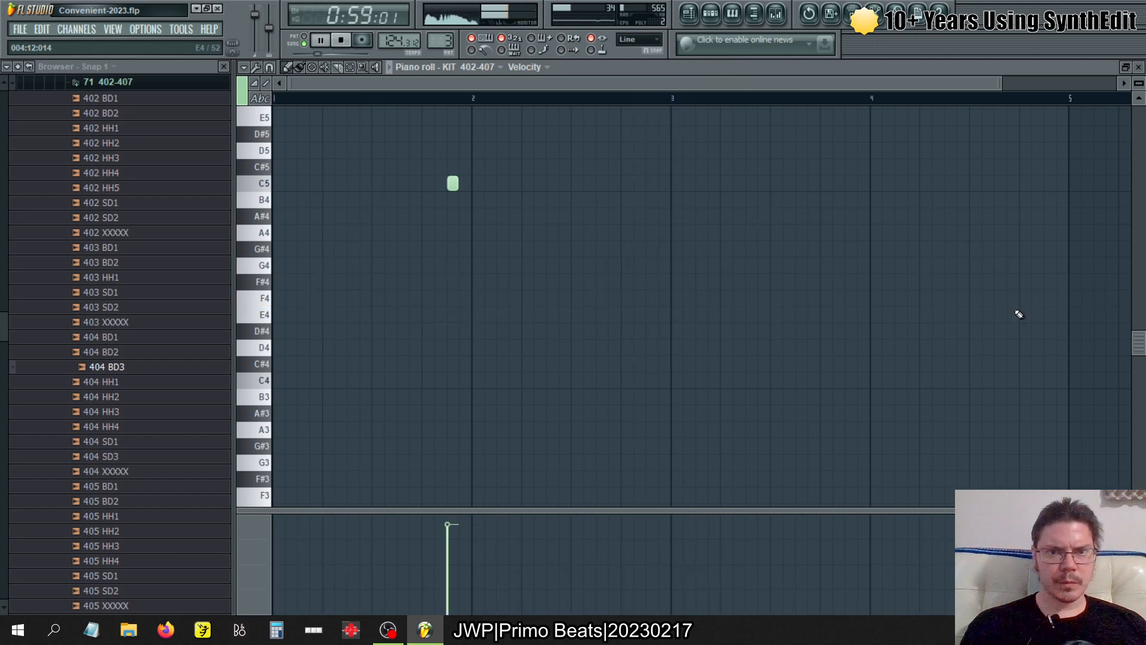
pyautogui.press('space')
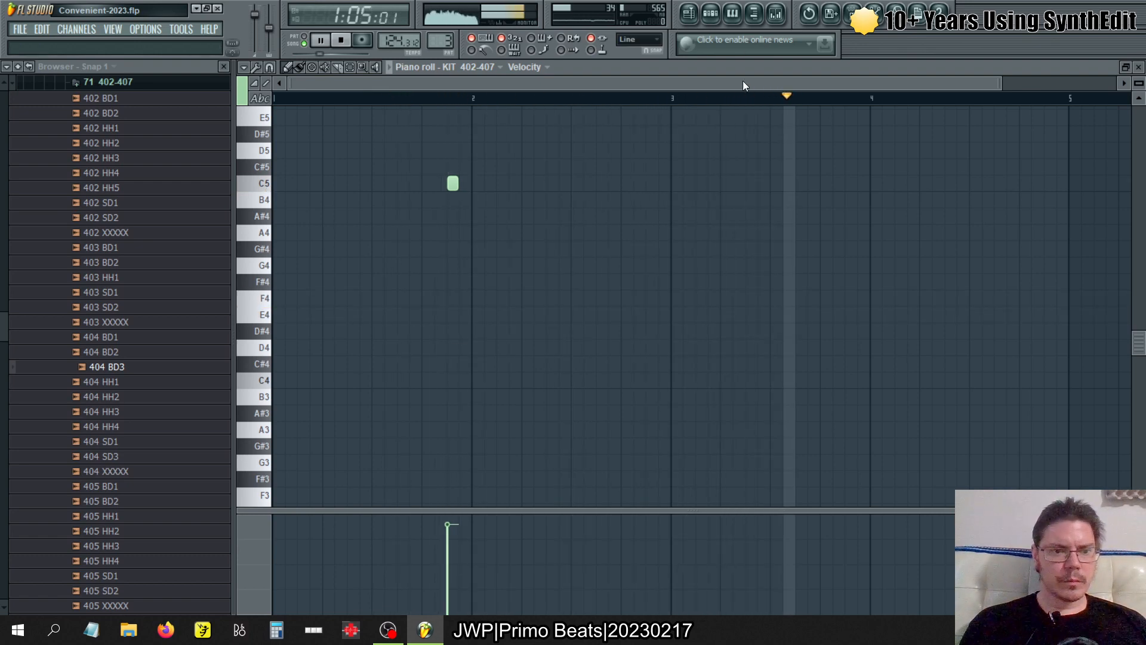
# - Look up pattern 3's C5 note in KIT 402-407's DirectWave zone list, selecting the 404 SD3 zone, and stop playback
pyautogui.click(712, 25)
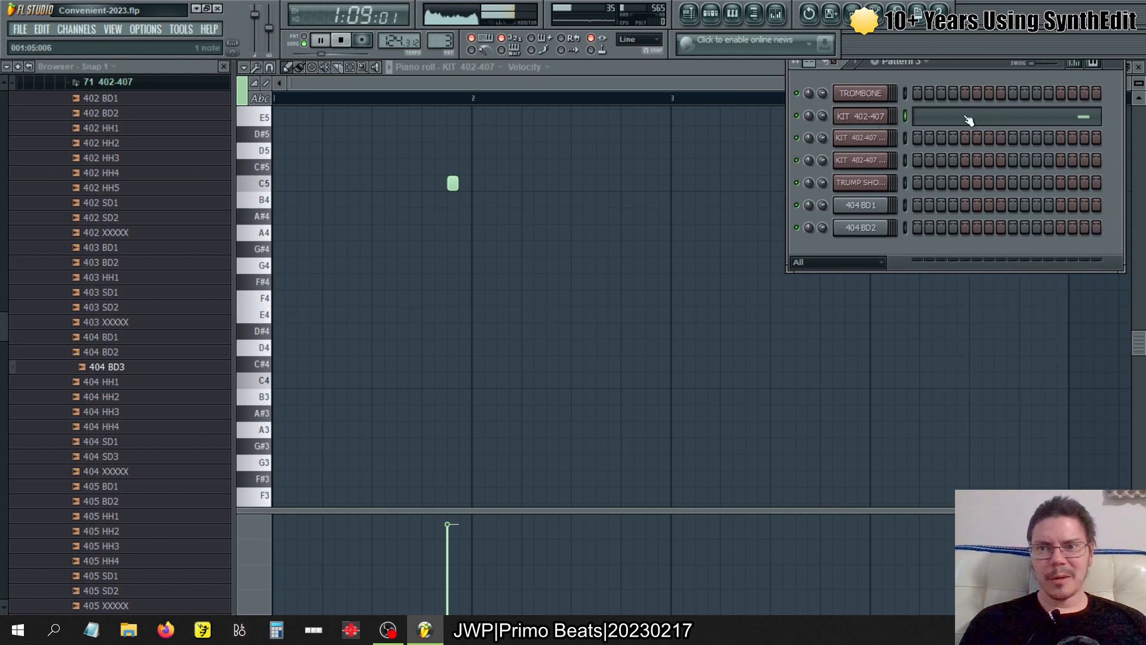
pyautogui.click(888, 120)
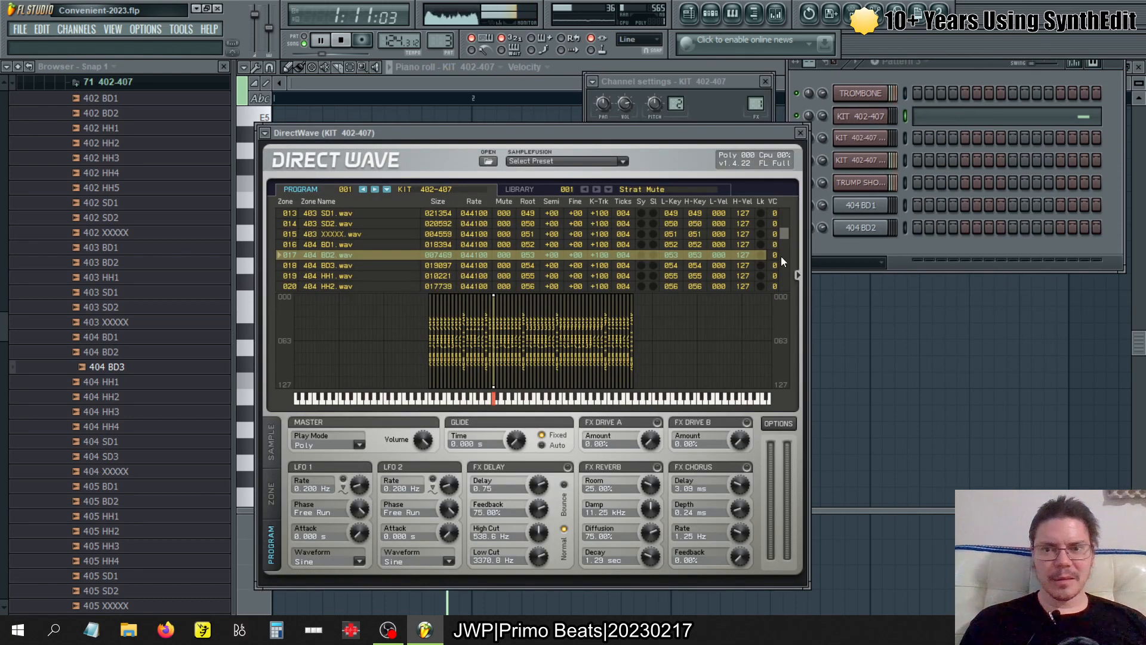
pyautogui.scroll(-3, 785, 239)
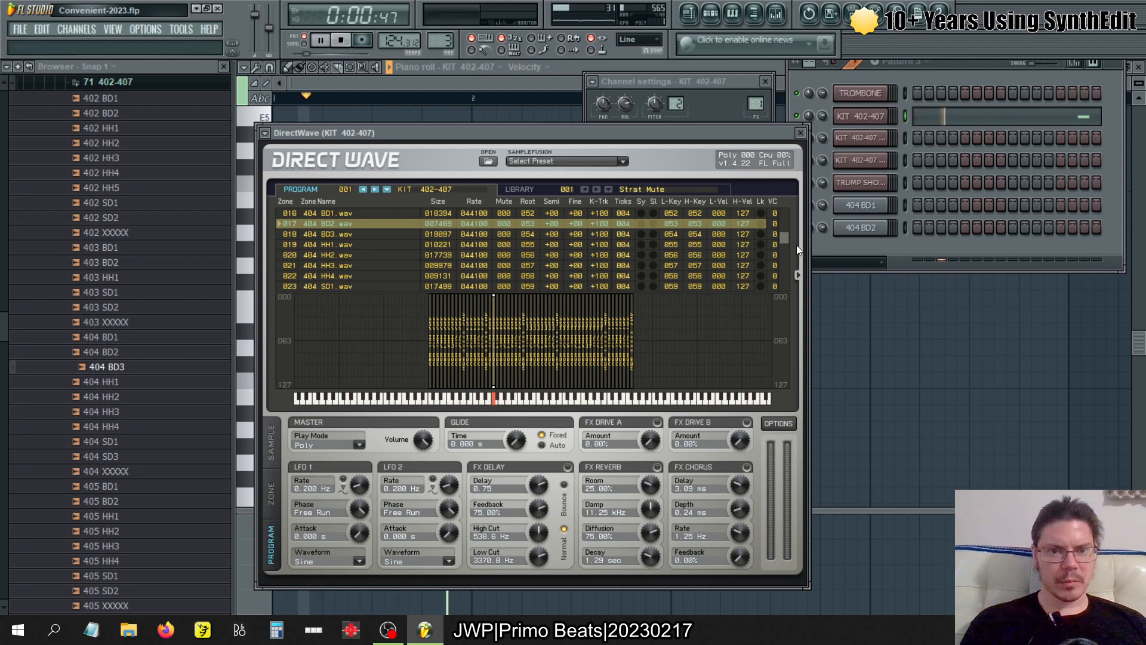
pyautogui.moveTo(783, 234); pyautogui.dragTo(783, 238)
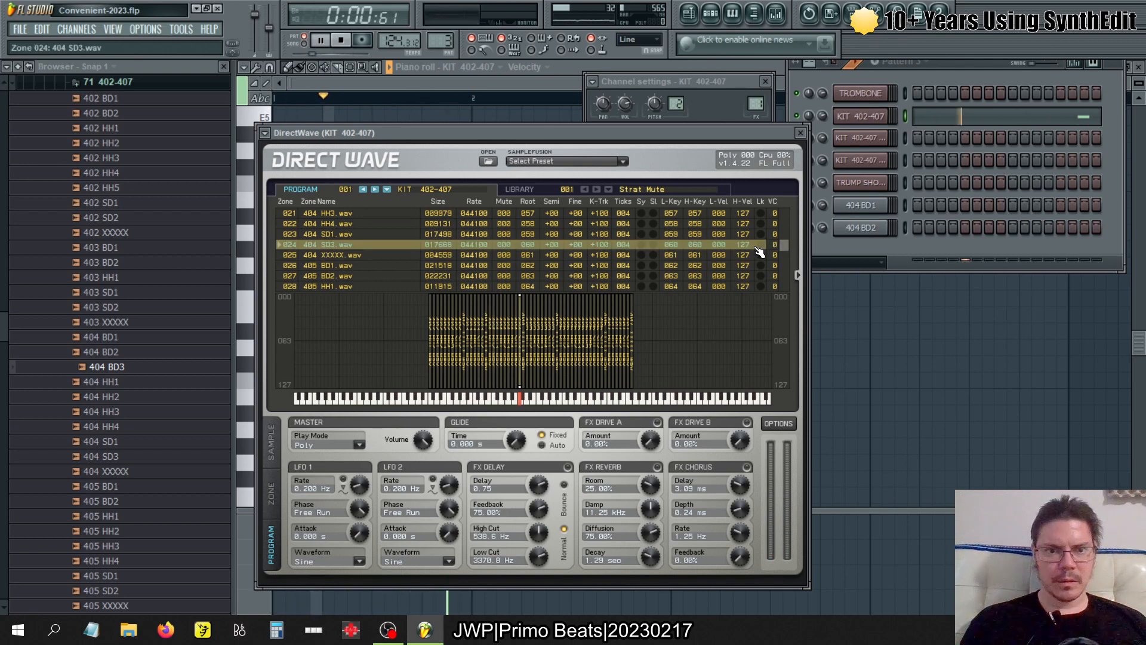
pyautogui.click(757, 246)
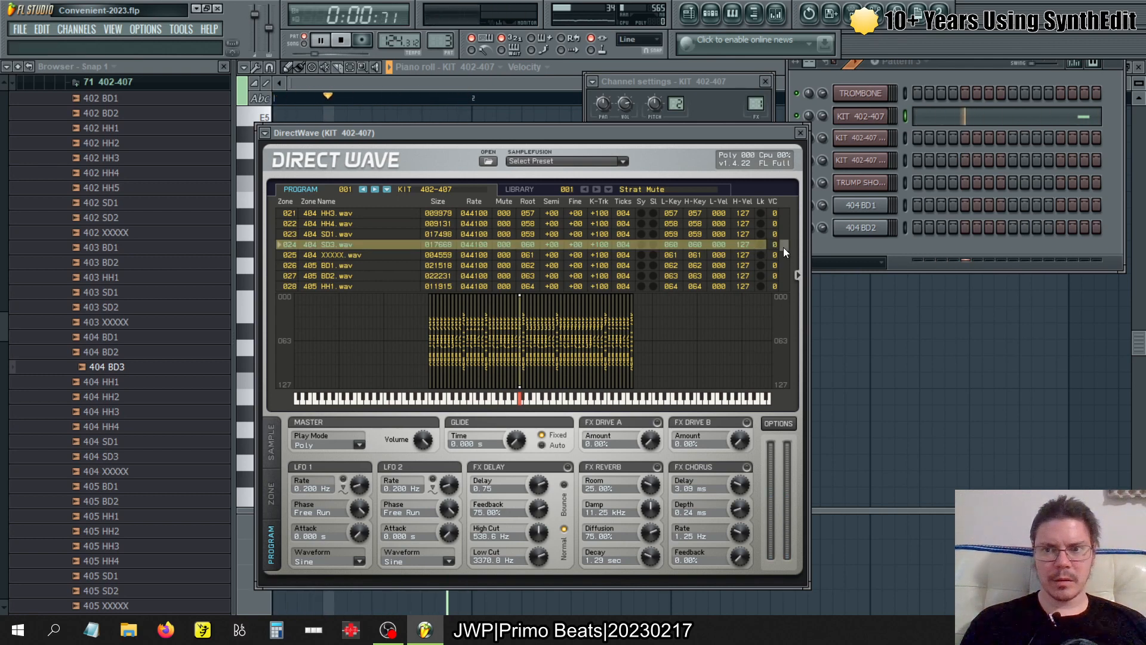
pyautogui.scroll(1, 783, 247)
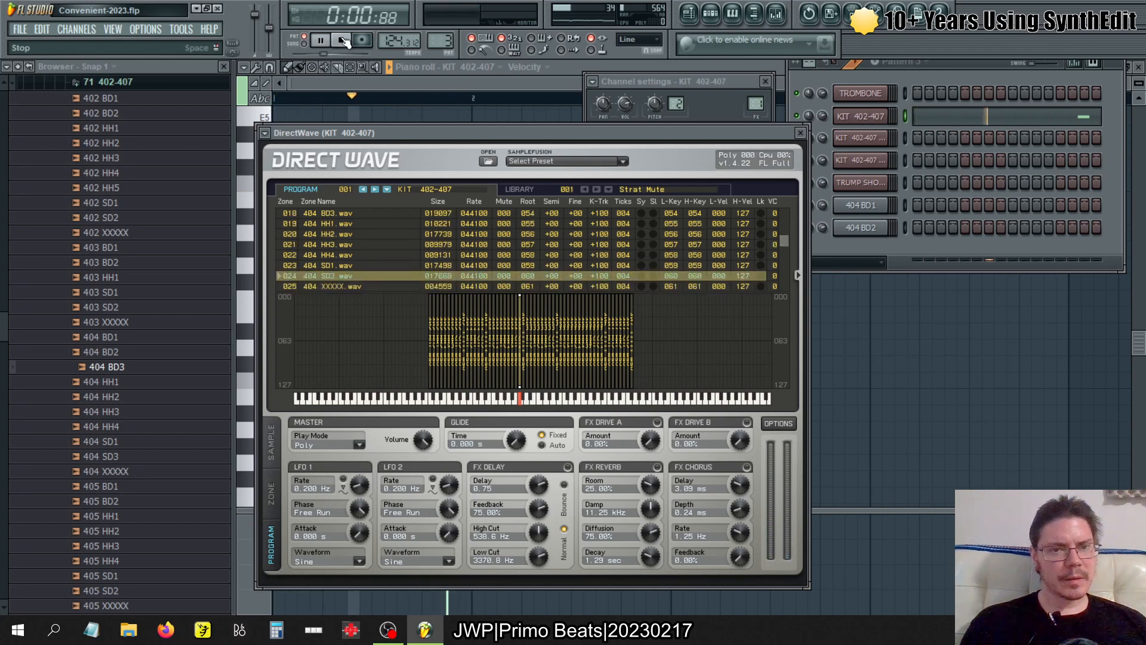
pyautogui.click(345, 41)
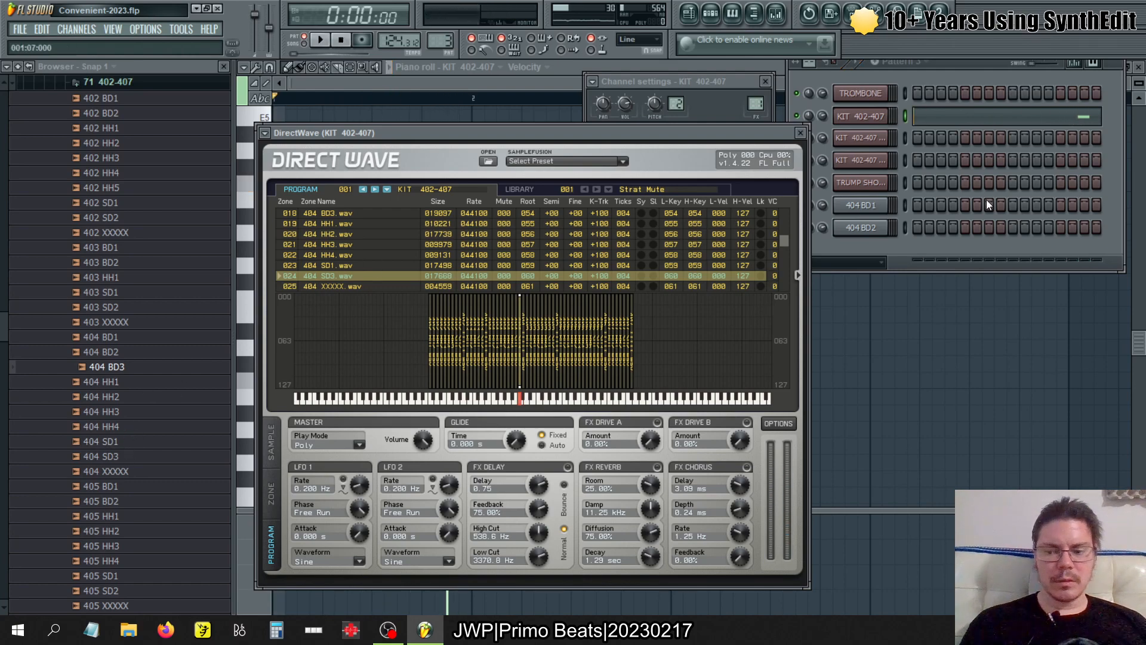
# - Play pattern 2 and look up its G4 note in KIT 402-407's DirectWave zone list, selecting the 404 HH1 zone
pyautogui.click(955, 118)
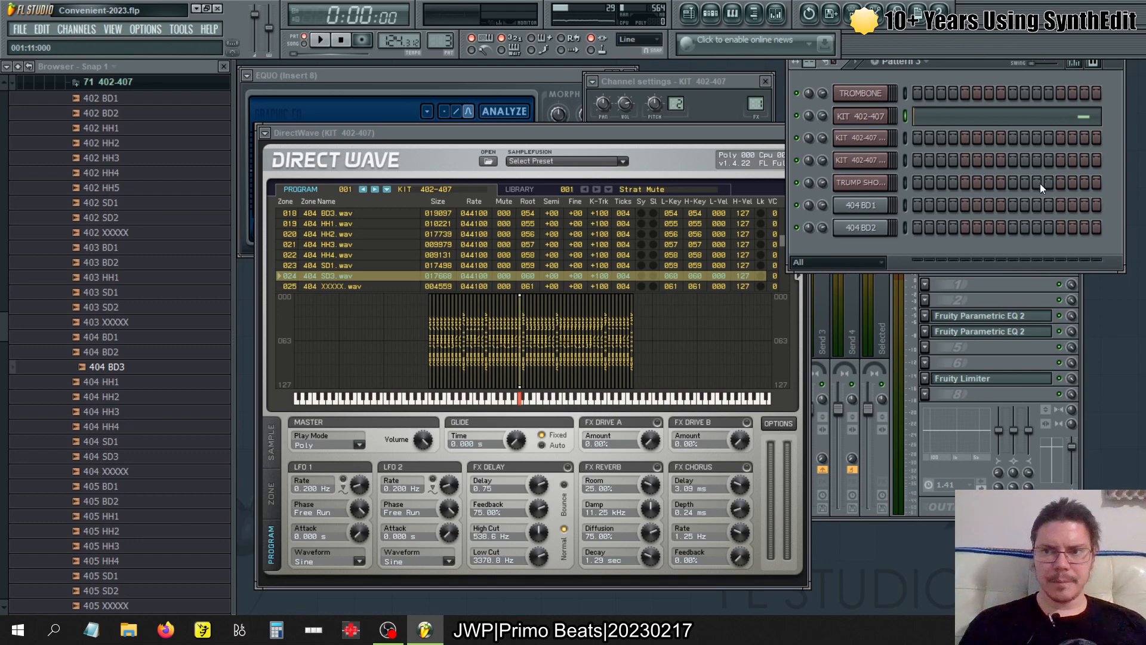
pyautogui.click(983, 123)
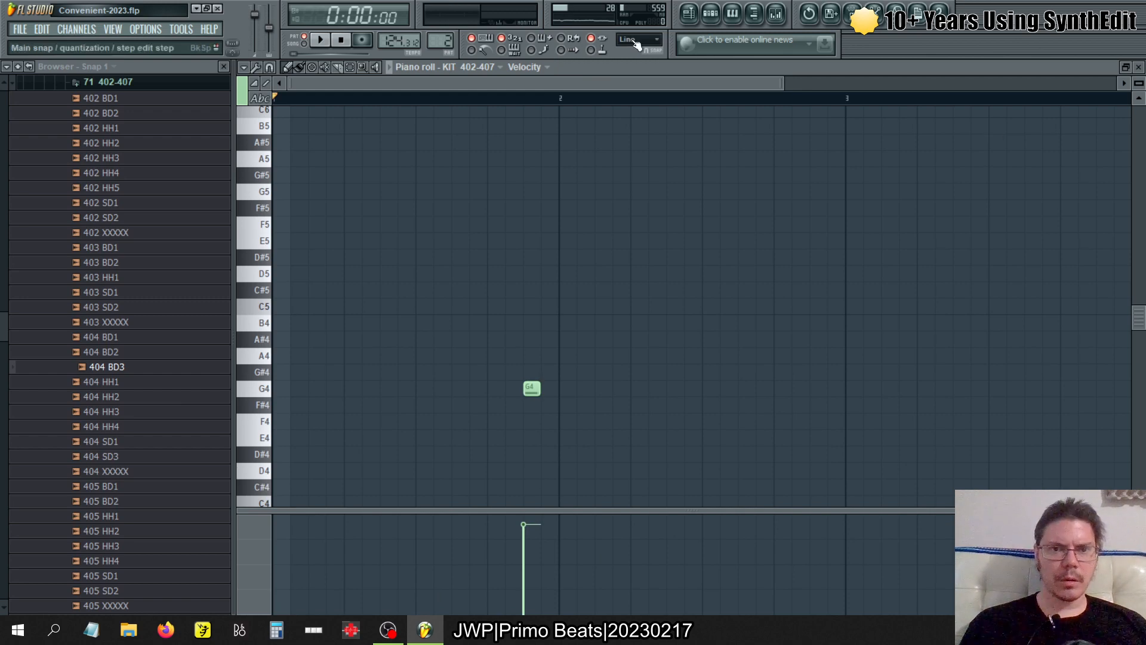
pyautogui.click(321, 44)
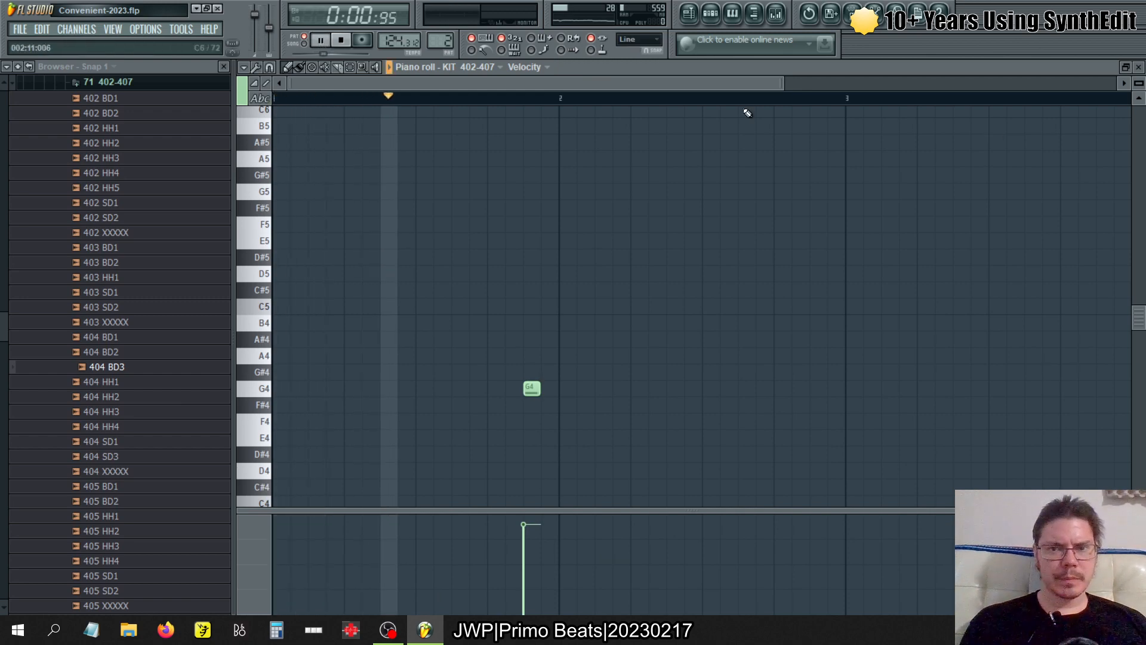
pyautogui.press('F6')
pyautogui.click(860, 116)
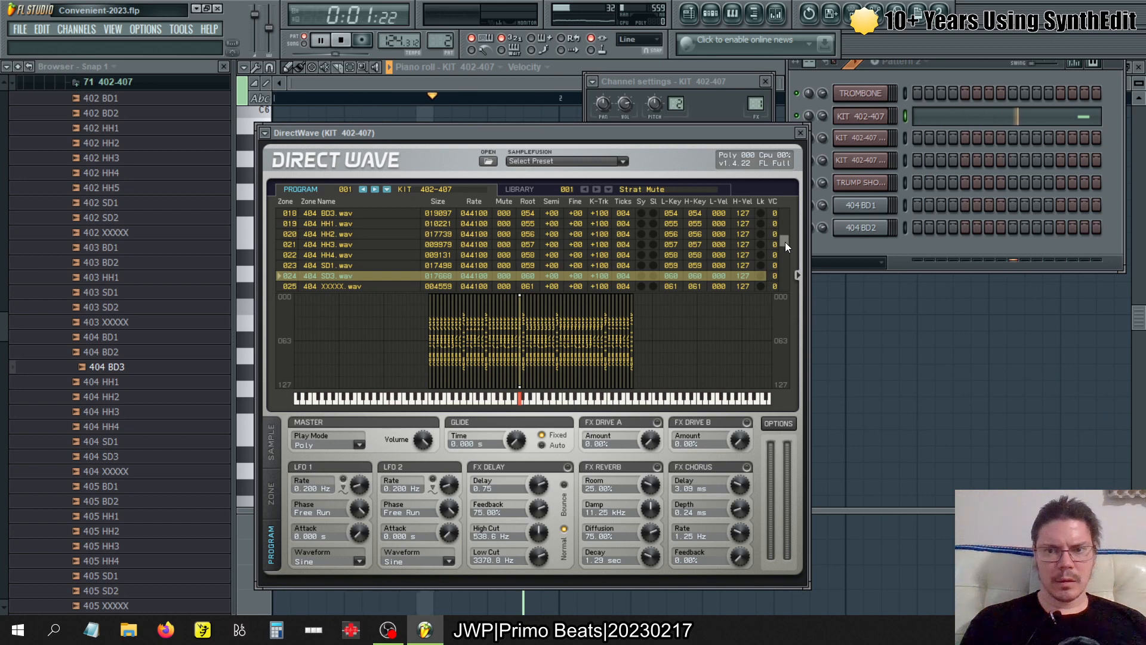
pyautogui.moveTo(785, 242); pyautogui.dragTo(786, 240)
pyautogui.click(670, 245)
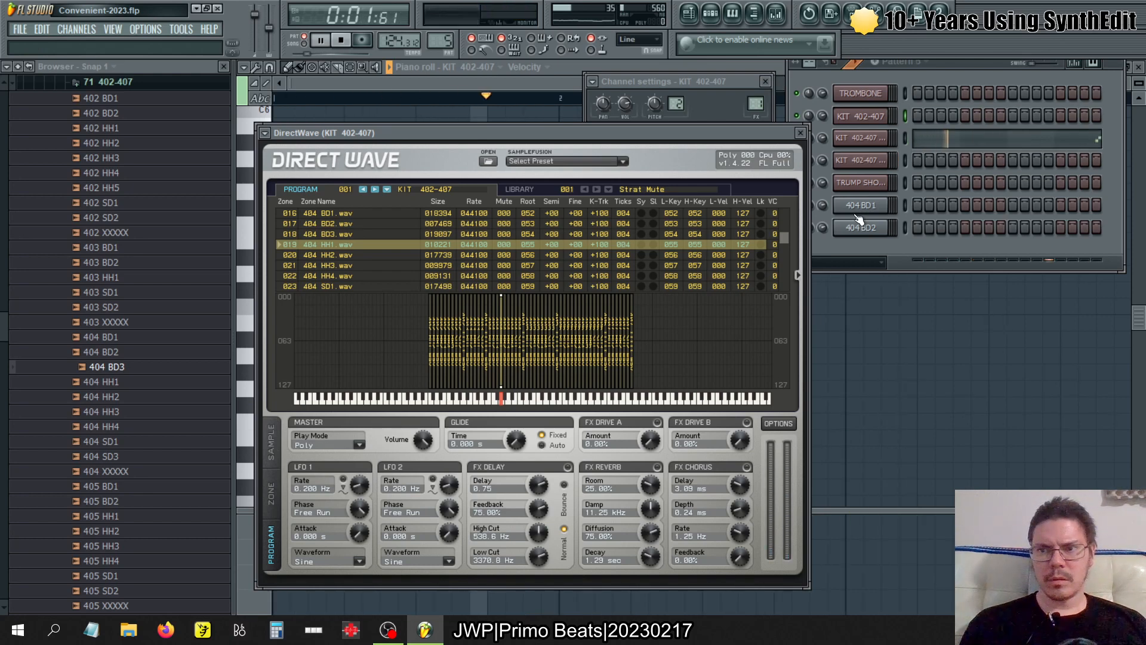
# - Review the KIT 402-407 #3 notes in patterns 5, 2, 3 and 1 in the piano roll, and close it
pyautogui.click(957, 145)
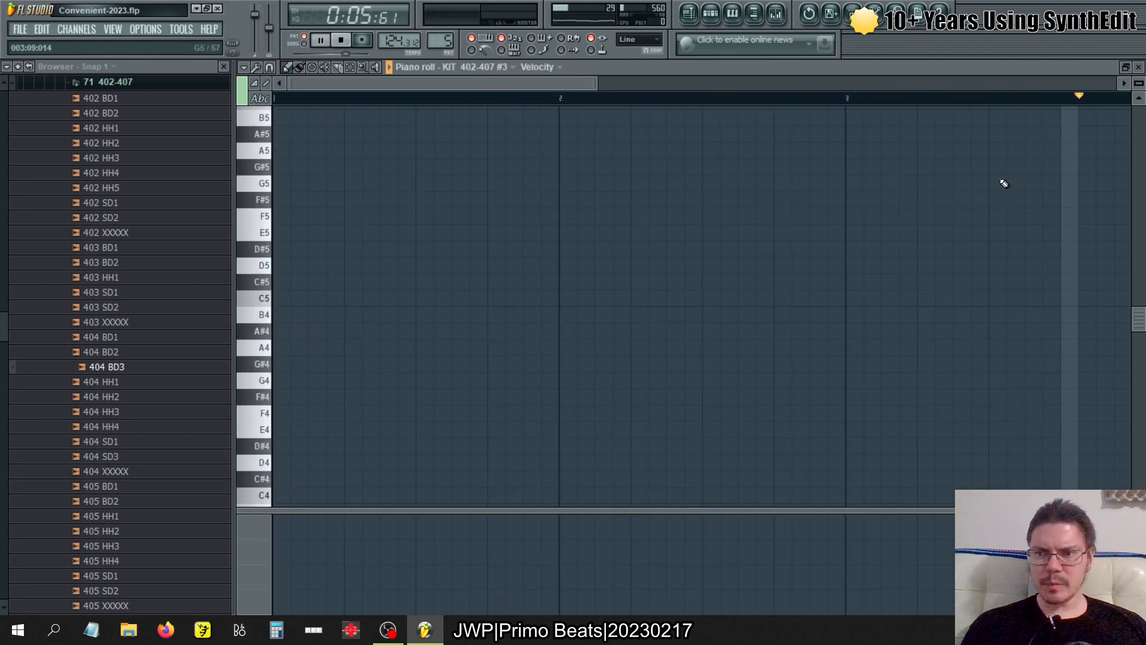
pyautogui.scroll(-1, 917, 240)
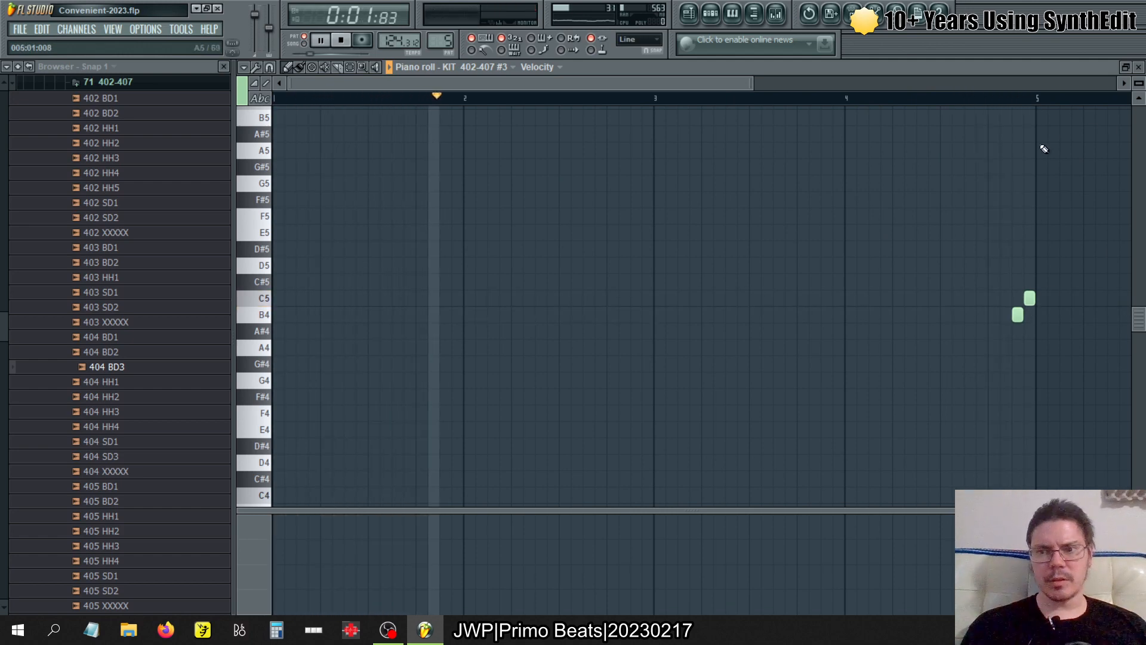
pyautogui.press('KP_Subtract')
pyautogui.press('KP_Subtract')
pyautogui.press('KP_Subtract')
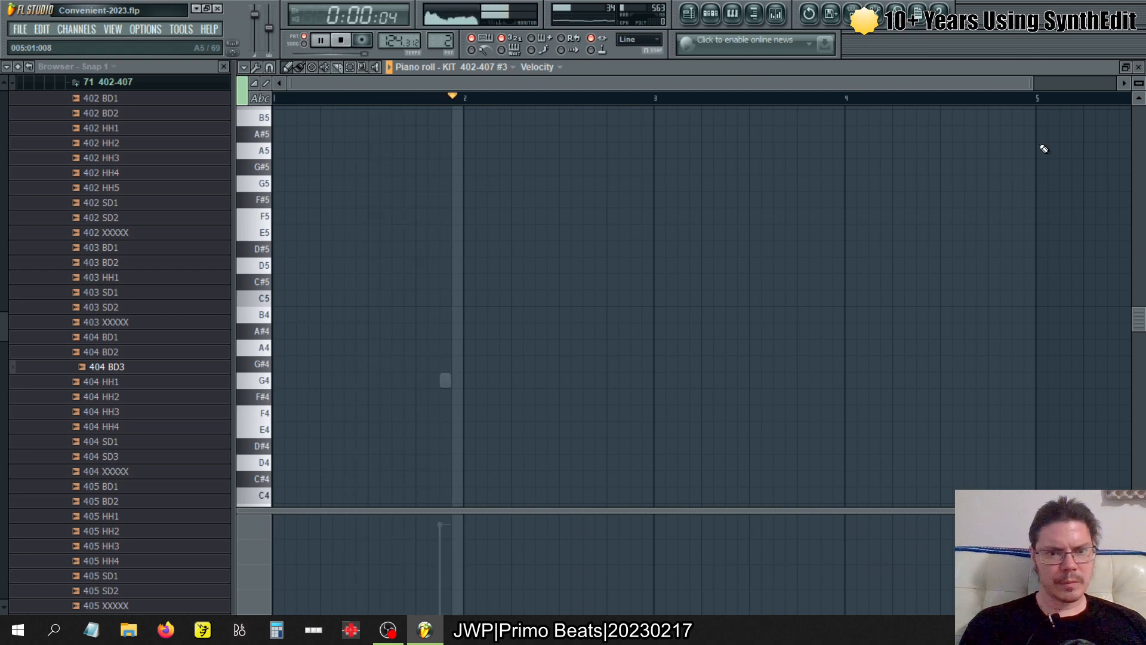
pyautogui.press('KP_Add')
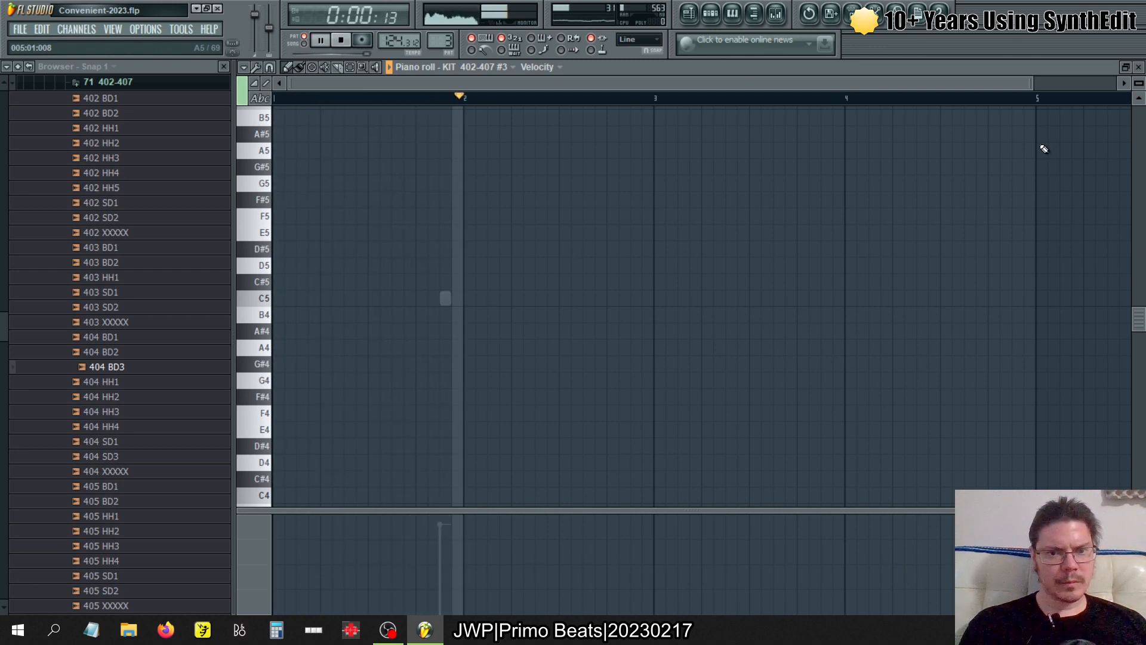
pyautogui.press('KP_Add')
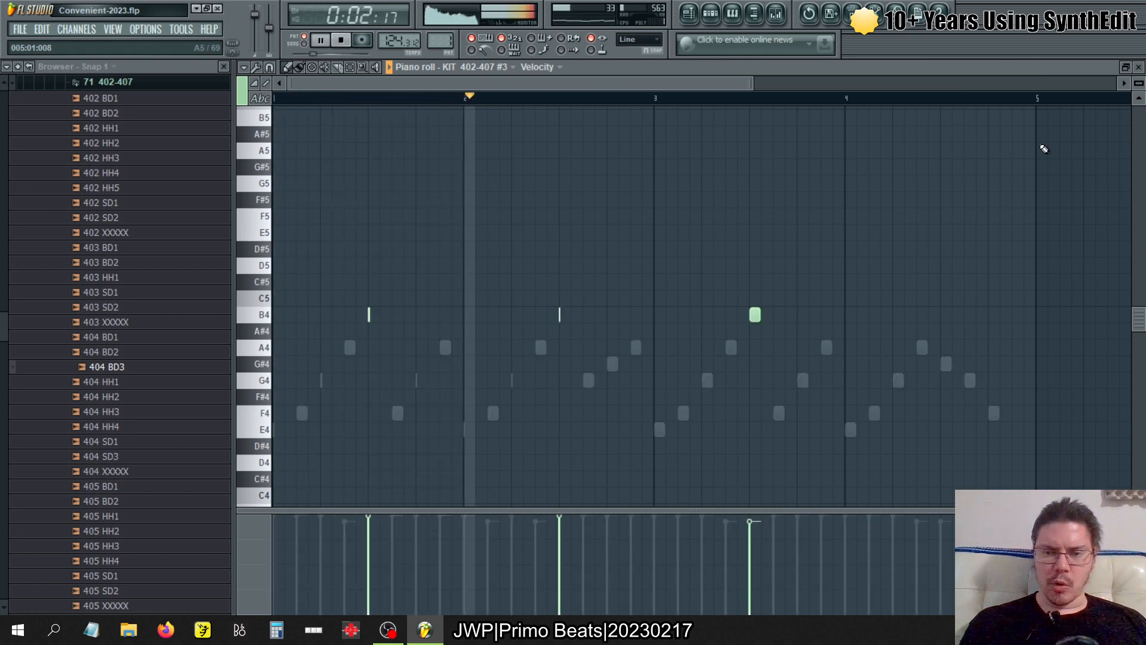
pyautogui.click(1139, 67)
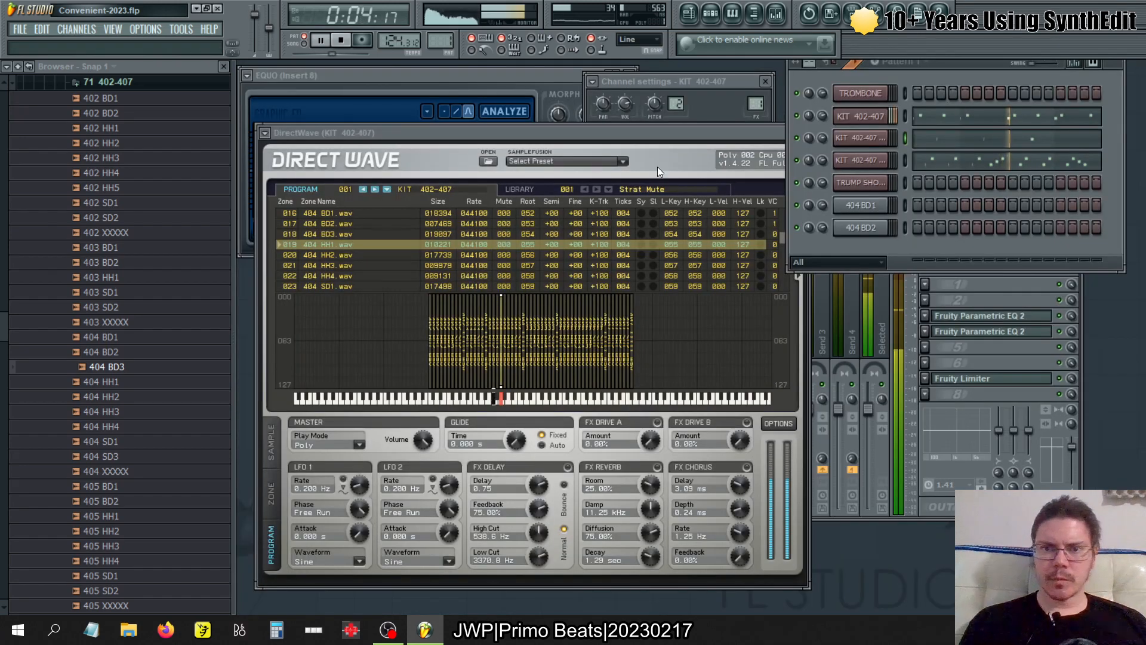
# - Play pattern 1 and look up its notes in KIT 402-407 #3's DirectWave zone list, selecting the 404 SD1 zone
pyautogui.press('space')
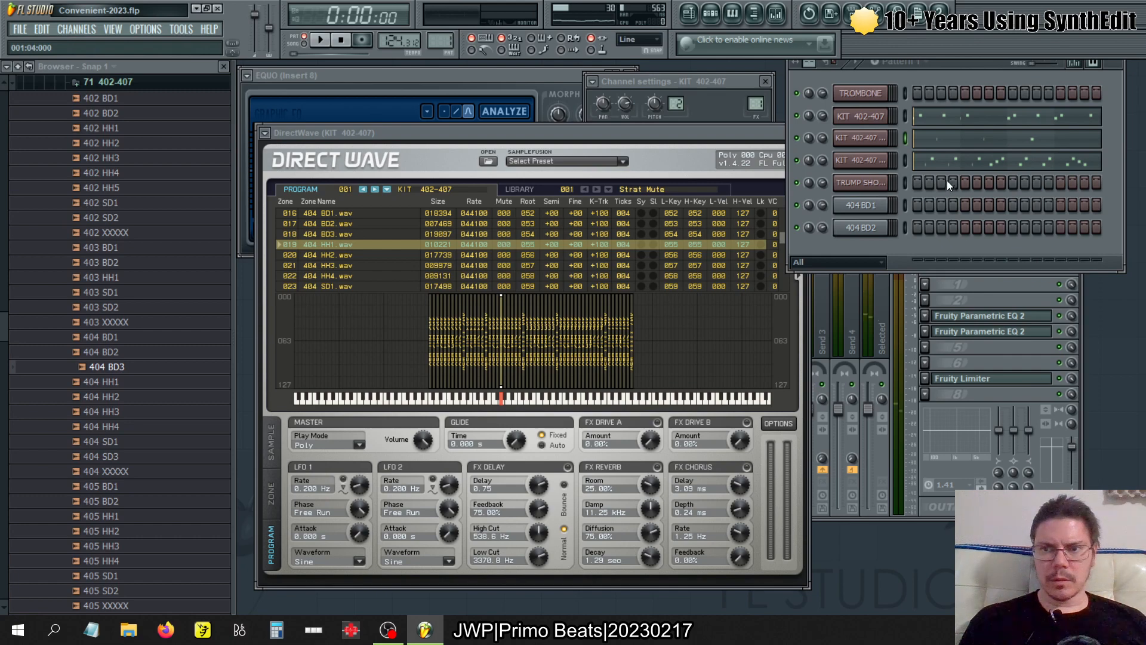
pyautogui.click(860, 139)
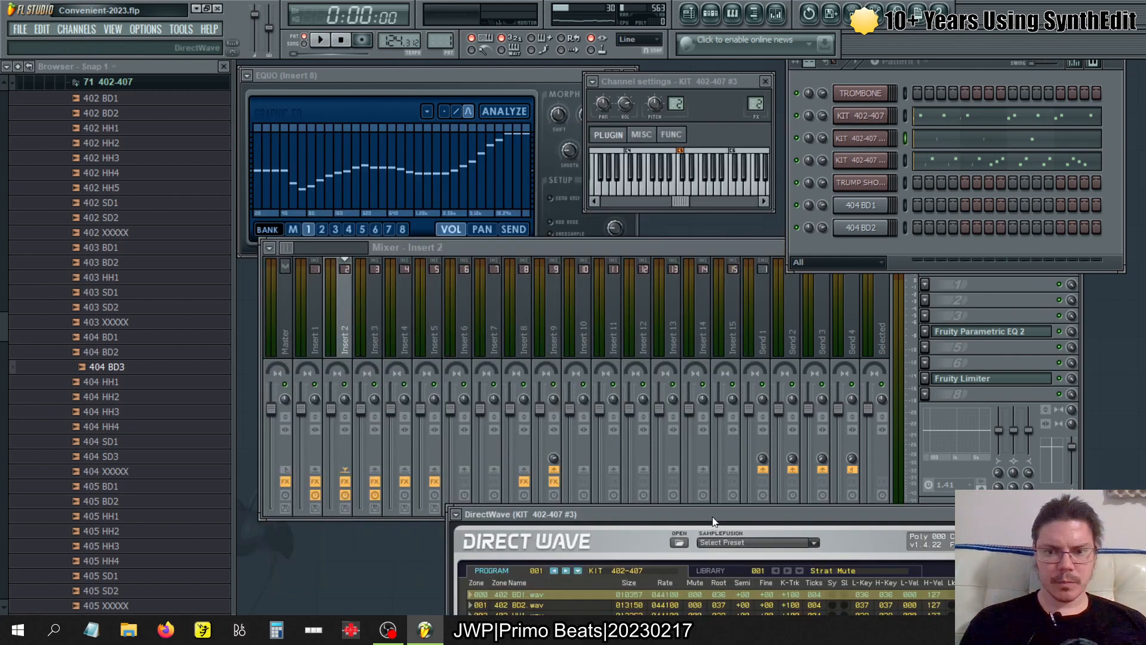
pyautogui.moveTo(713, 520); pyautogui.dragTo(612, 175)
pyautogui.press('space')
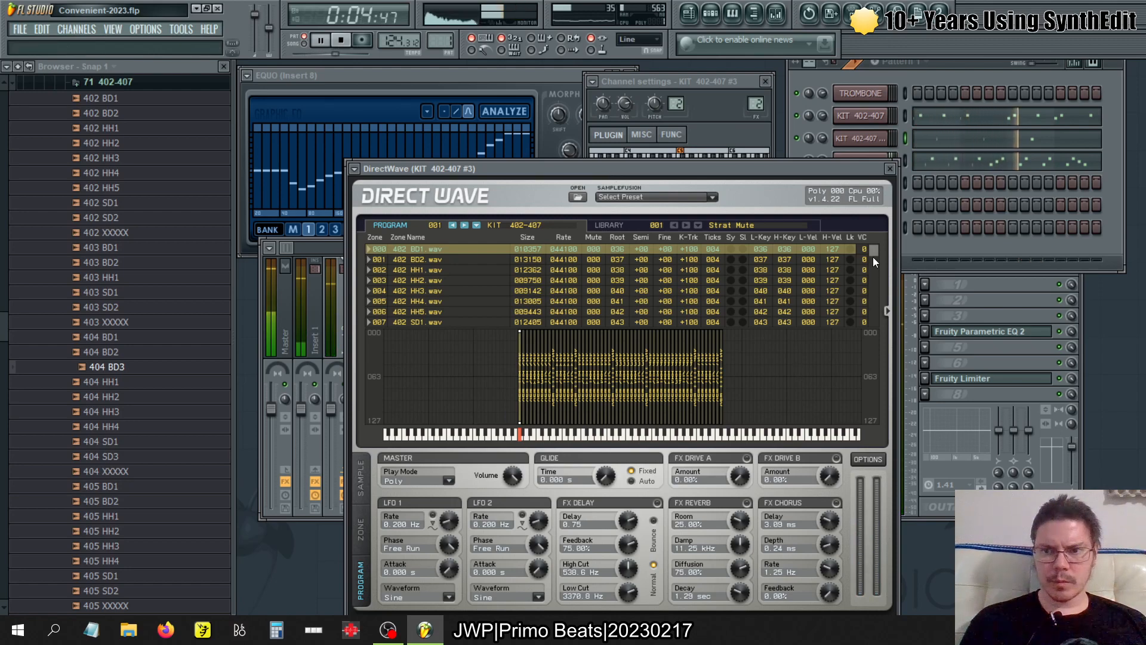
pyautogui.moveTo(872, 257); pyautogui.dragTo(875, 266)
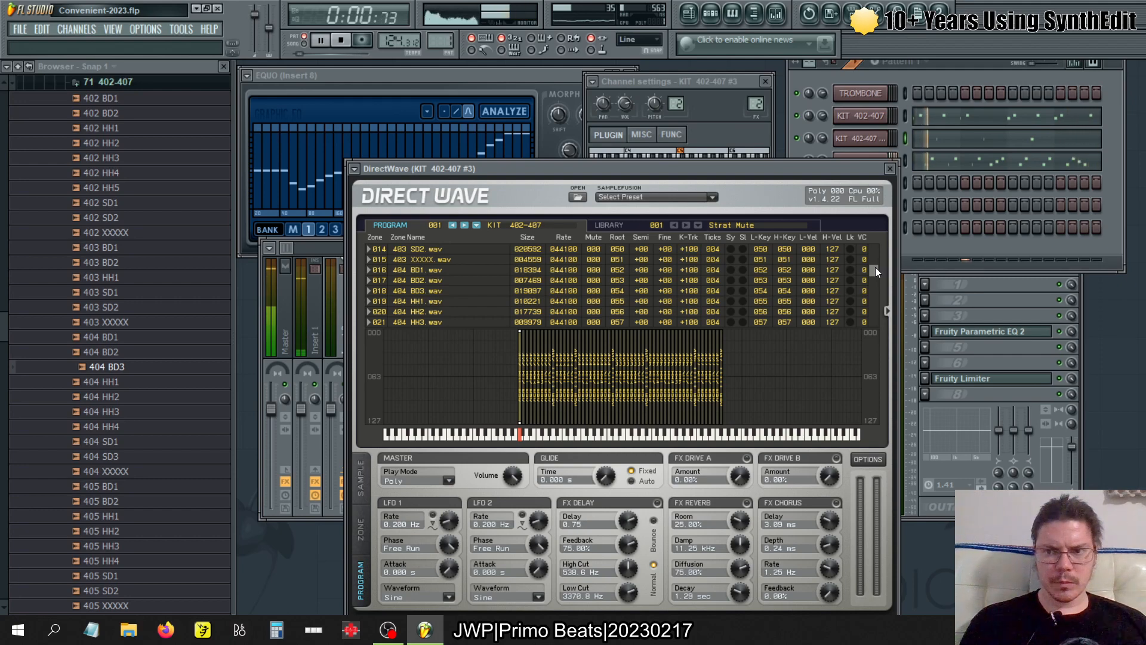
pyautogui.moveTo(875, 267); pyautogui.dragTo(876, 270)
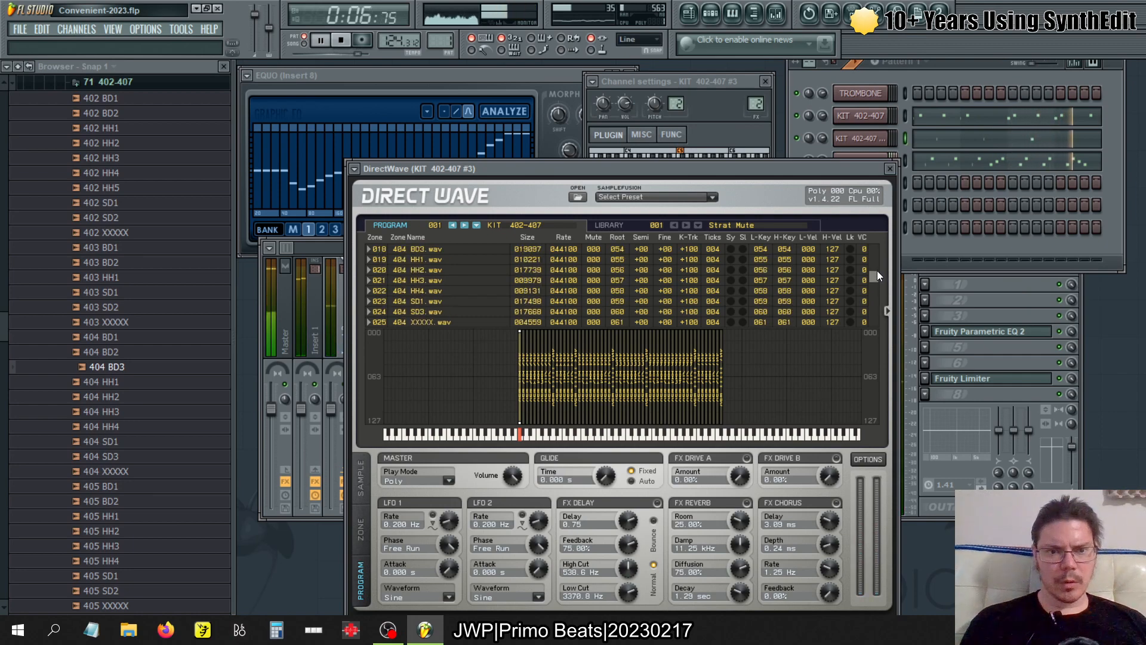
pyautogui.click(807, 302)
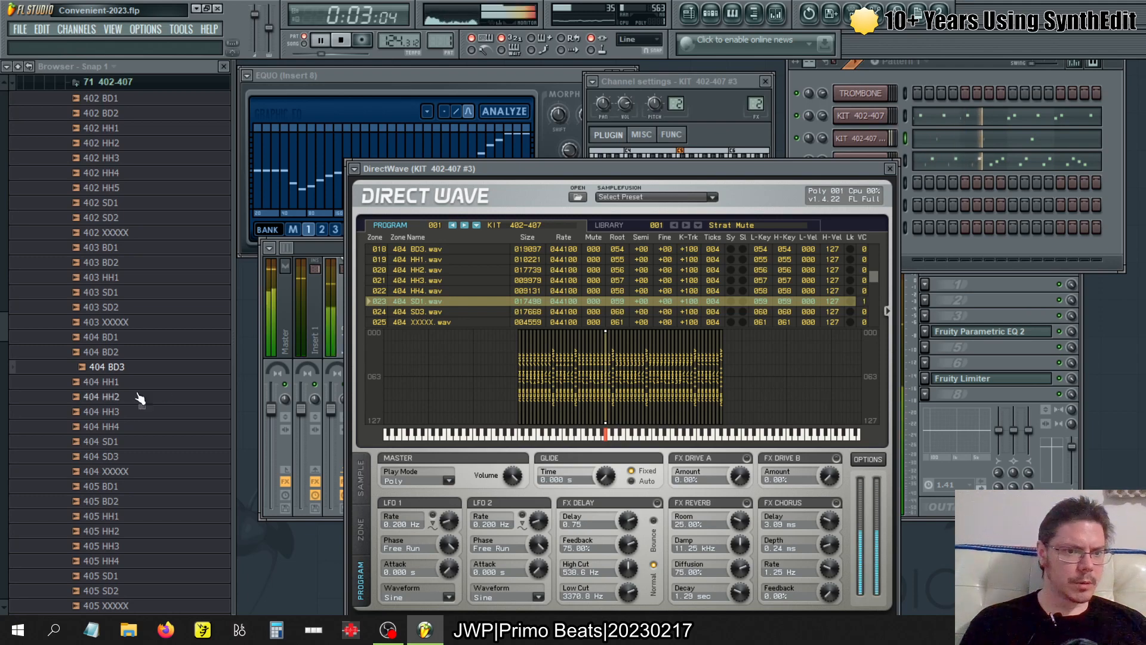
# - Audition the 404 SD1 sample and open it in a new sampler channel
pyautogui.moveTo(118, 441)
pyautogui.mouseDown()
pyautogui.moveTo(126, 457)
pyautogui.moveTo(555, 353)
pyautogui.moveTo(126, 449)
pyautogui.mouseUp()
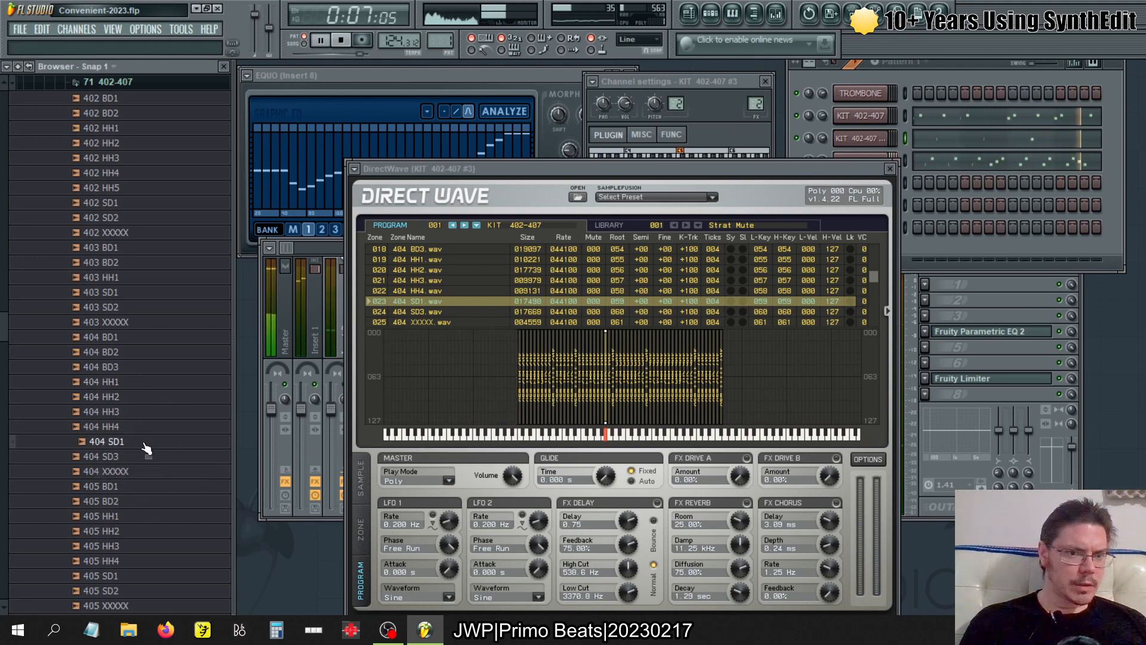
pyautogui.rightClick(121, 444)
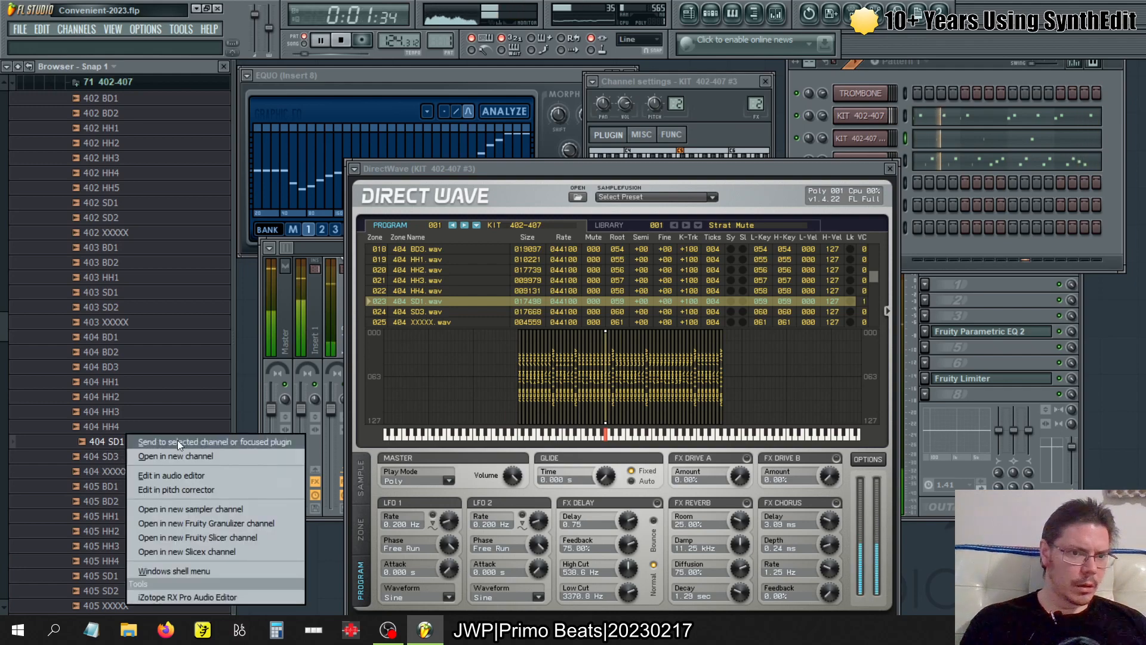
pyautogui.click(205, 507)
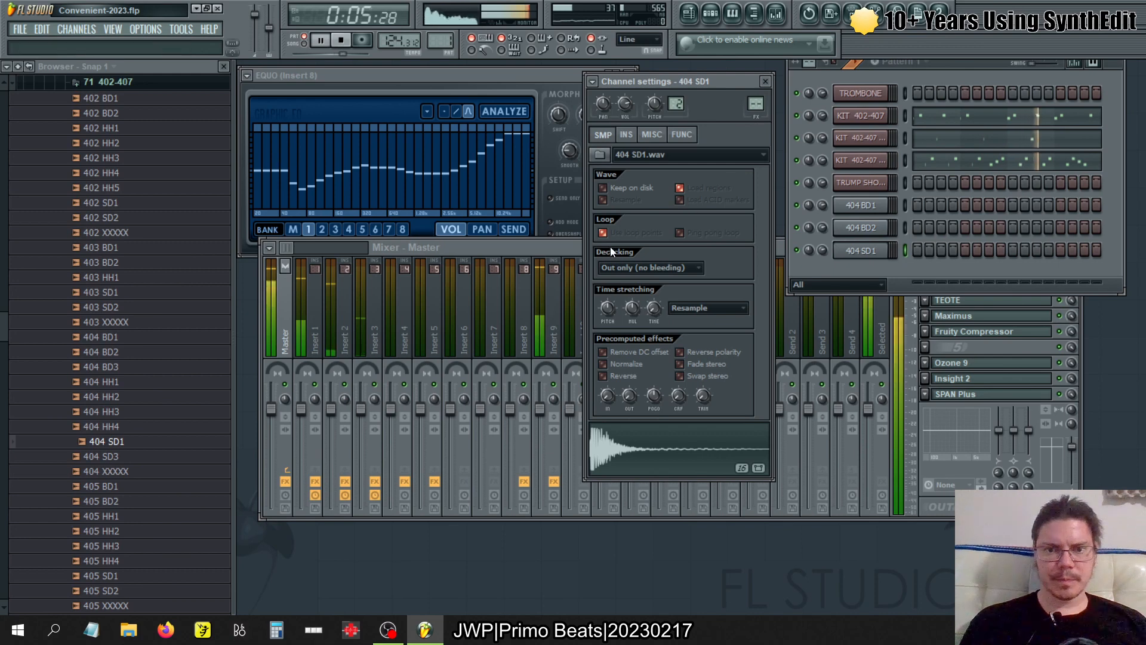
# - Set the 404 SD1 channel's root note to B4 and limit its key zone to B4 only
pyautogui.click(891, 230)
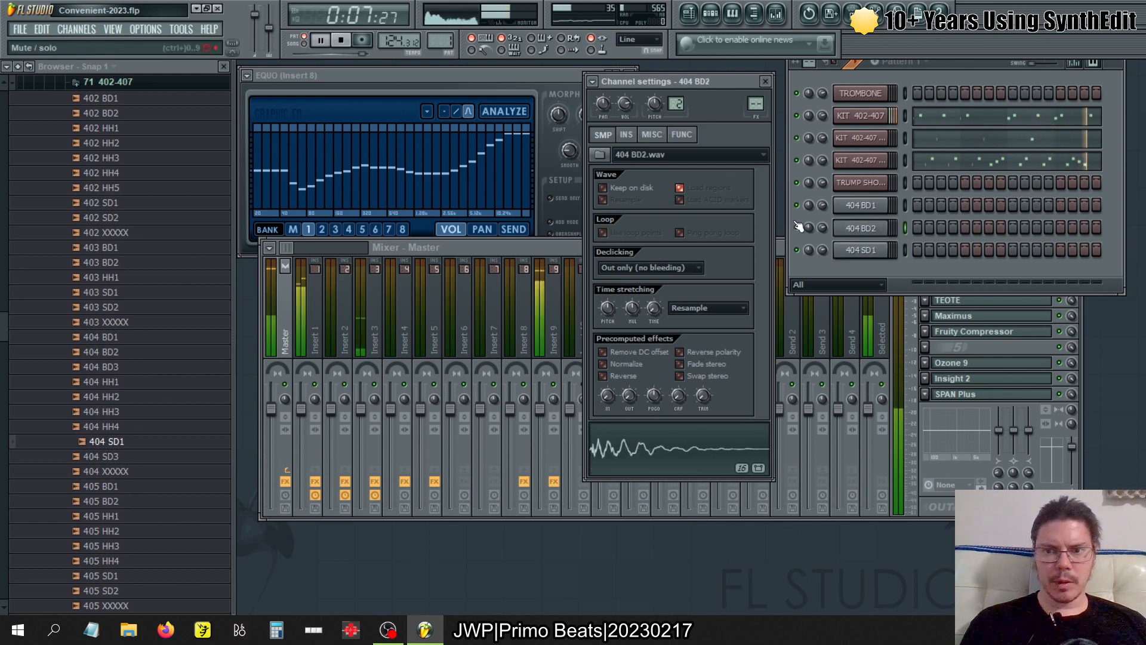
pyautogui.click(866, 251)
pyautogui.click(652, 134)
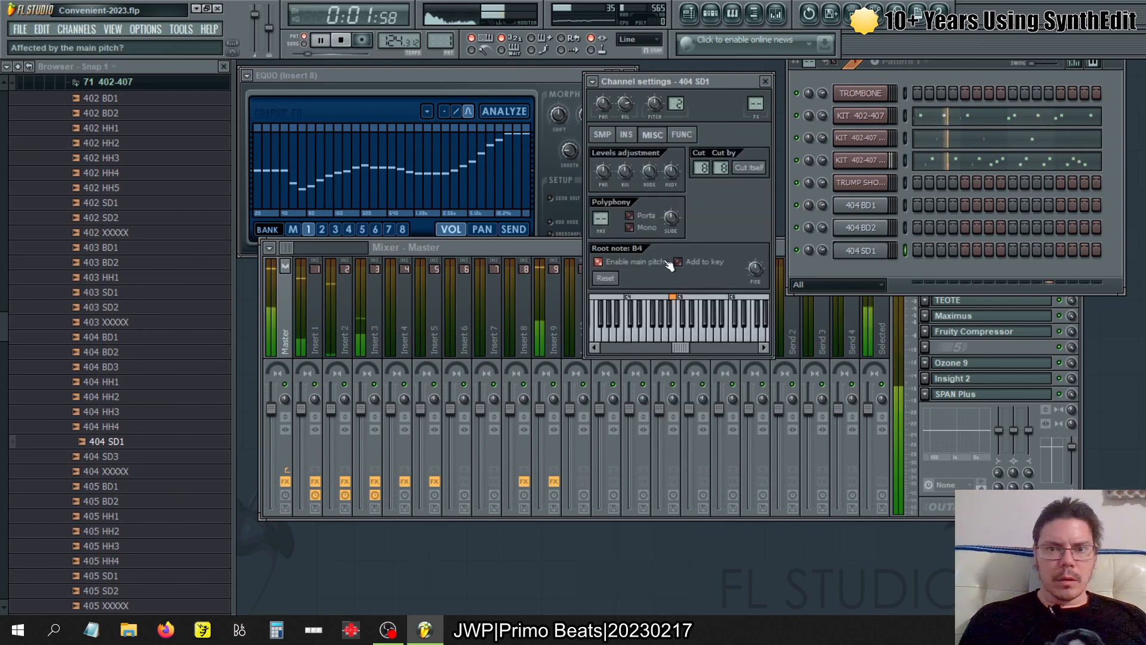
pyautogui.moveTo(650, 297); pyautogui.dragTo(689, 299)
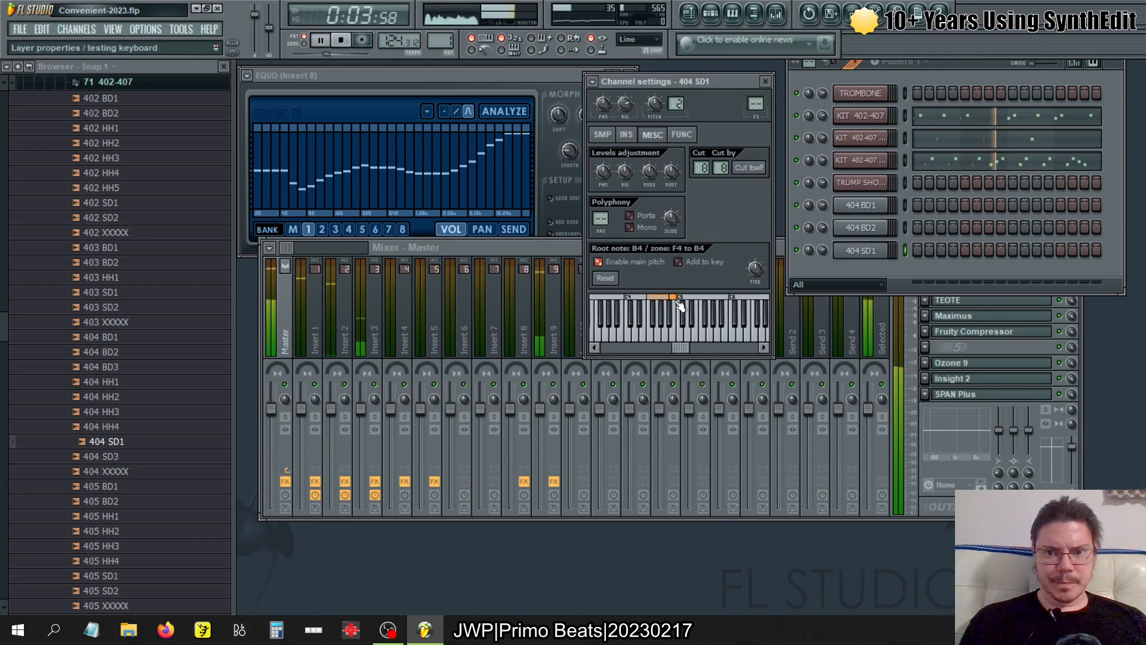
pyautogui.click(673, 298)
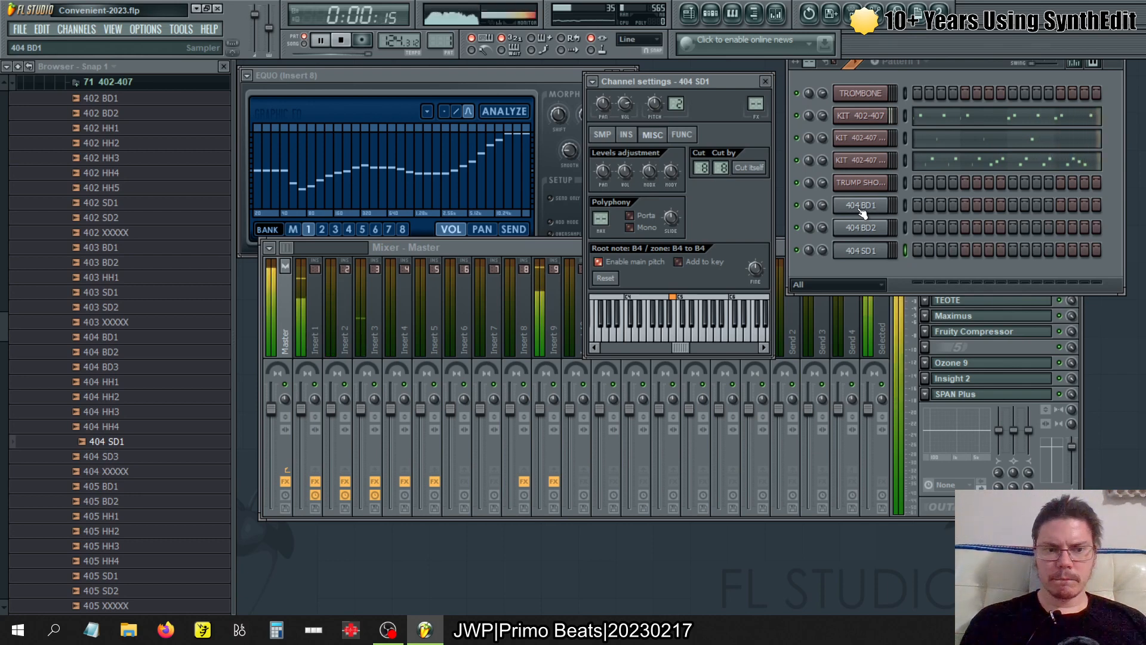
# - Check KIT 402-407's DirectWave zones while playing pattern 3, and open the 404 SD3 sample in a new sampler channel
pyautogui.press('KP_Add')
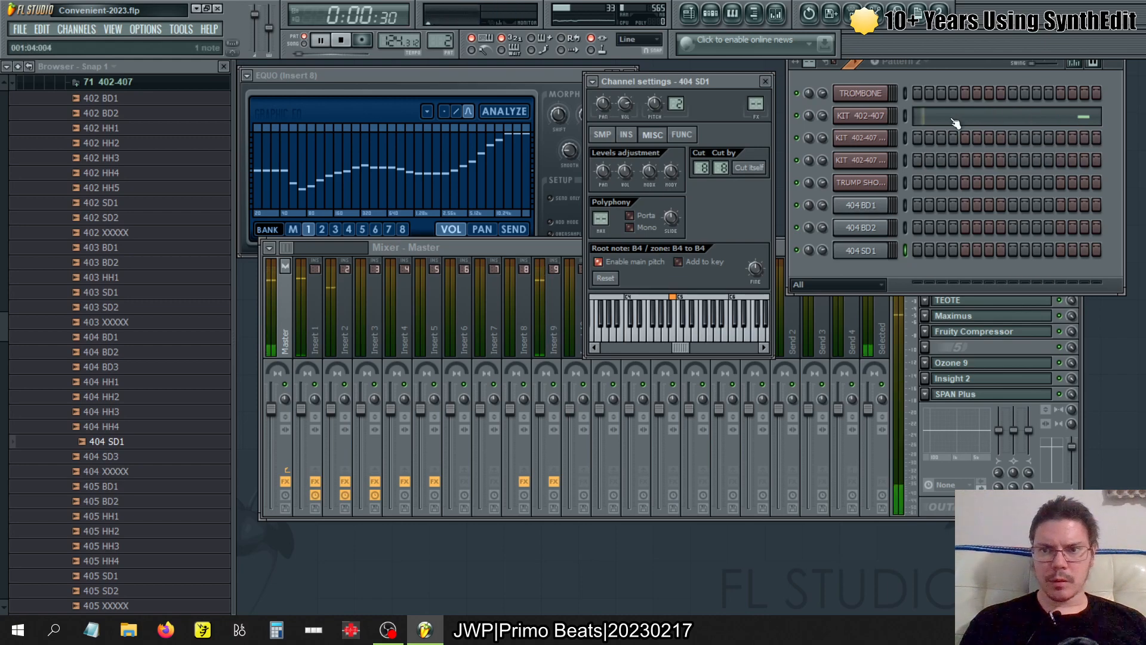
pyautogui.press('KP_Add')
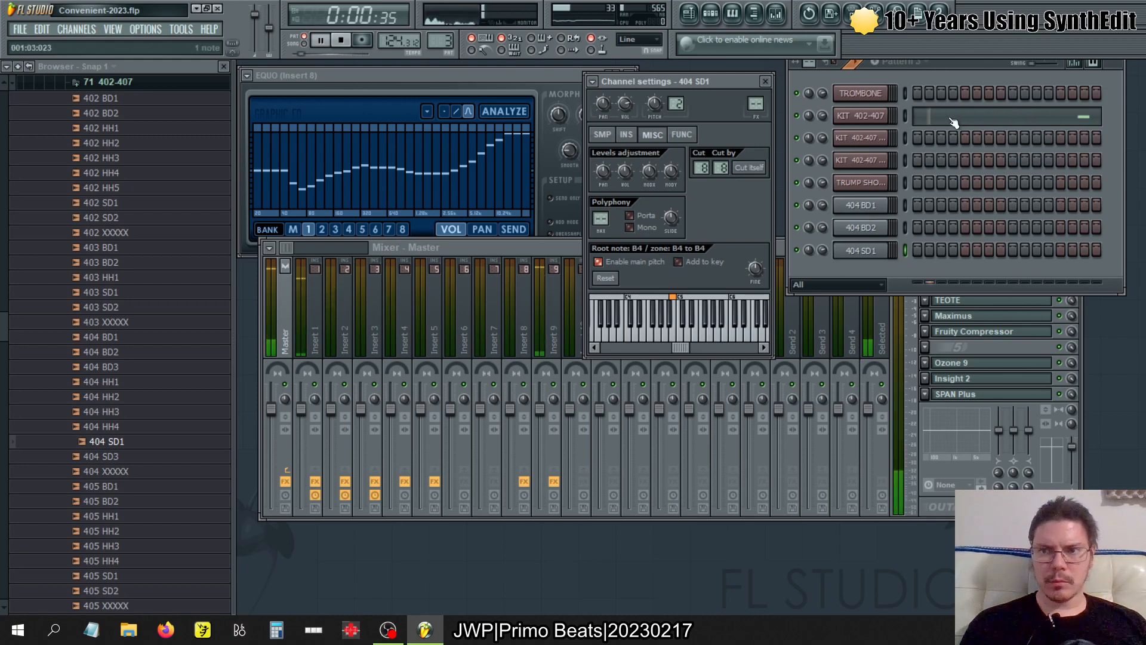
pyautogui.click(884, 119)
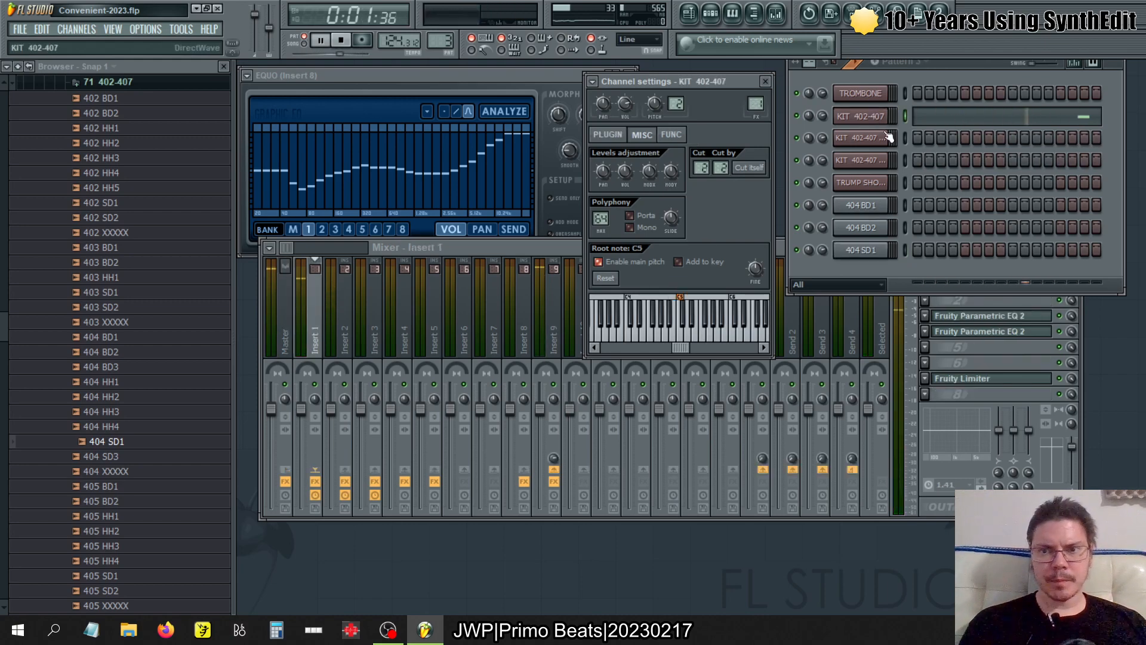
pyautogui.click(614, 135)
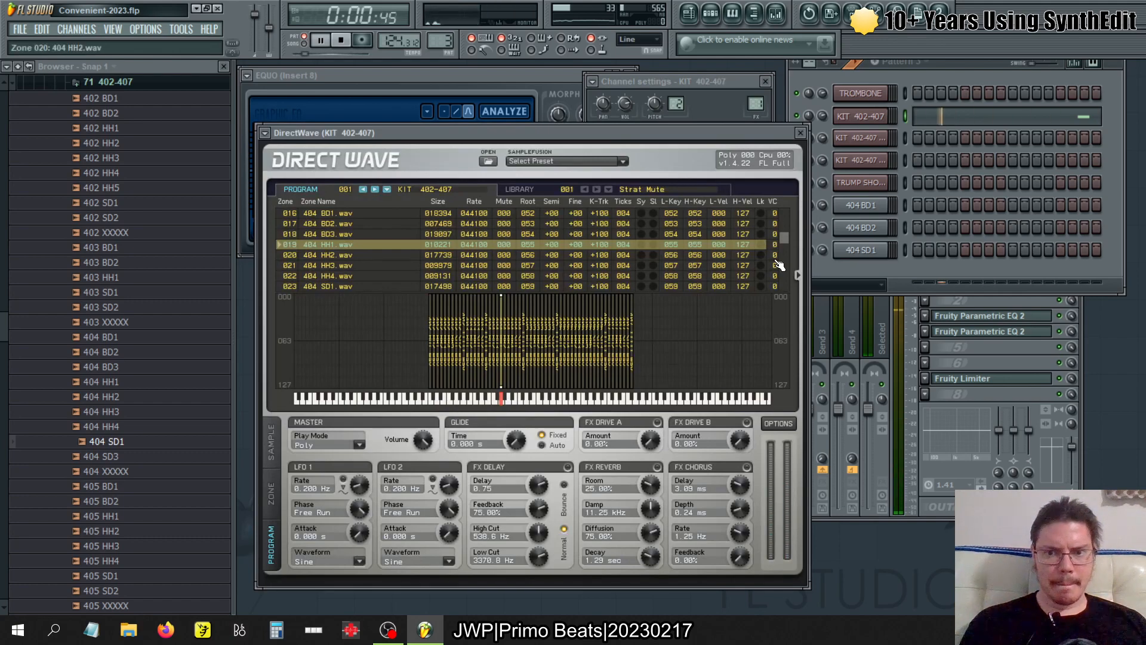
pyautogui.scroll(-2, 786, 242)
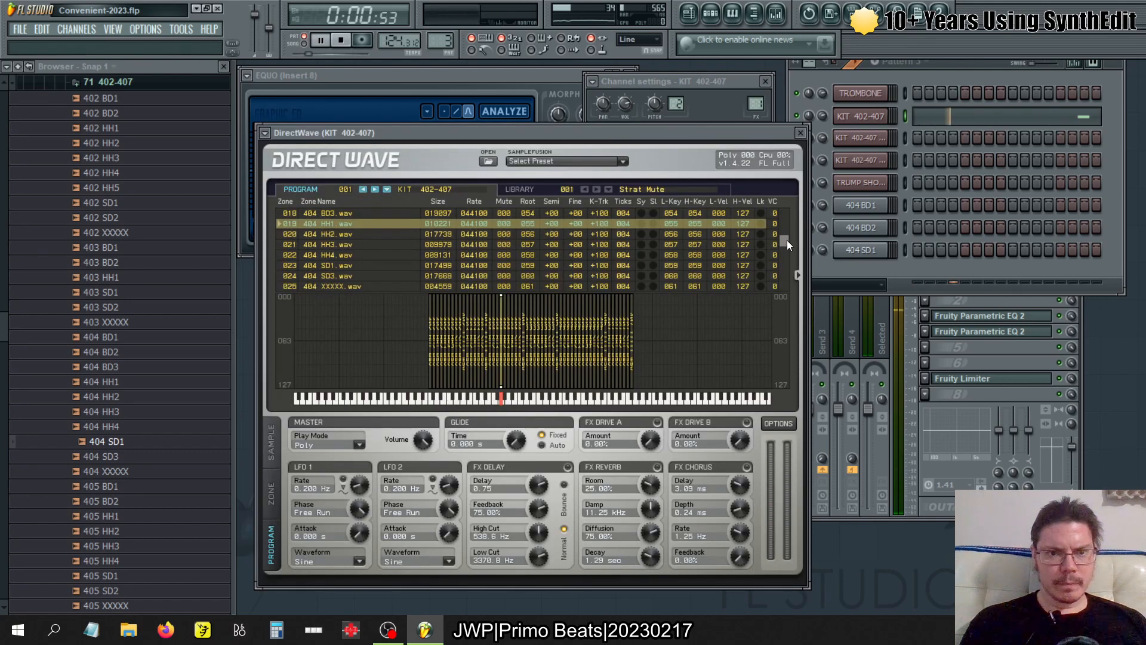
pyautogui.scroll(1, 787, 239)
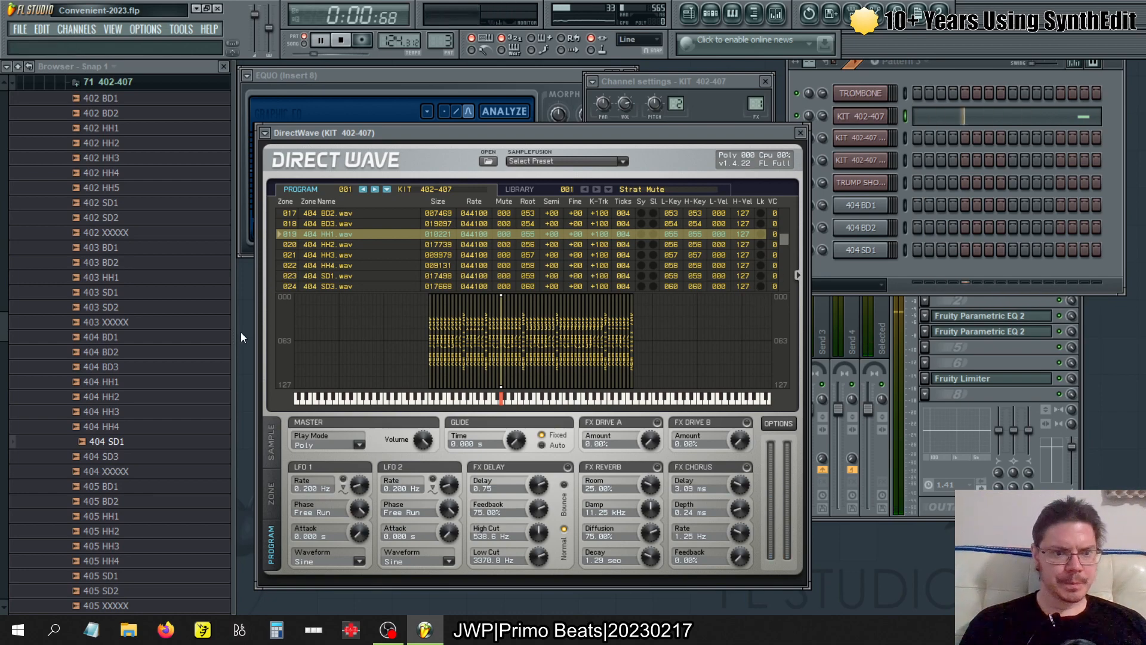
pyautogui.rightClick(106, 456)
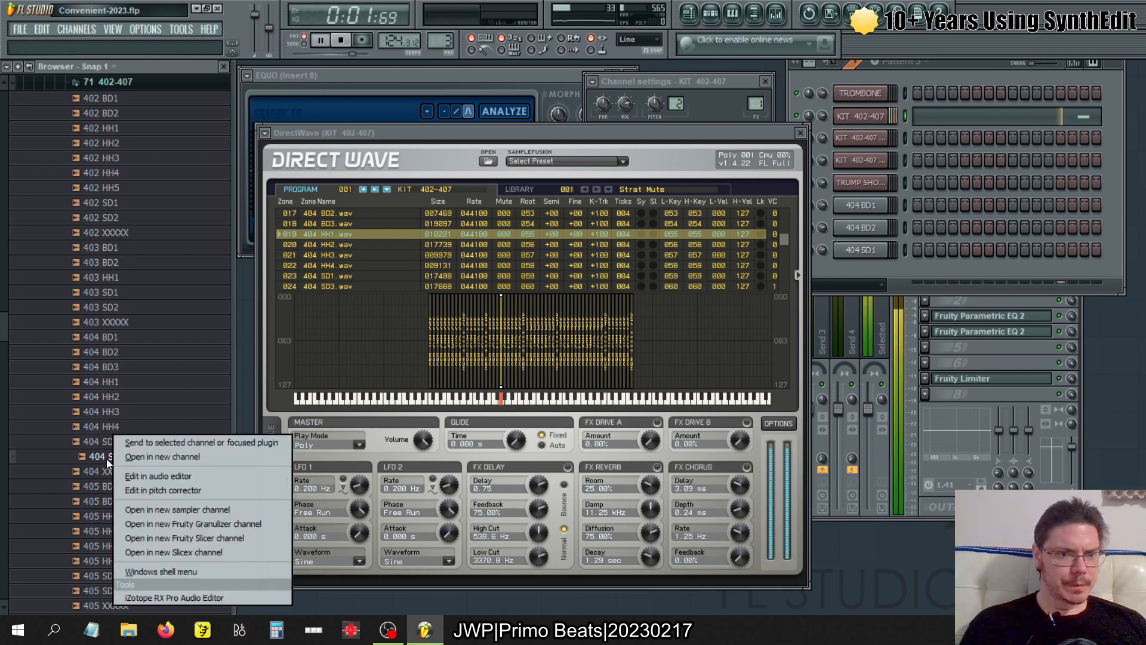
pyautogui.click(155, 509)
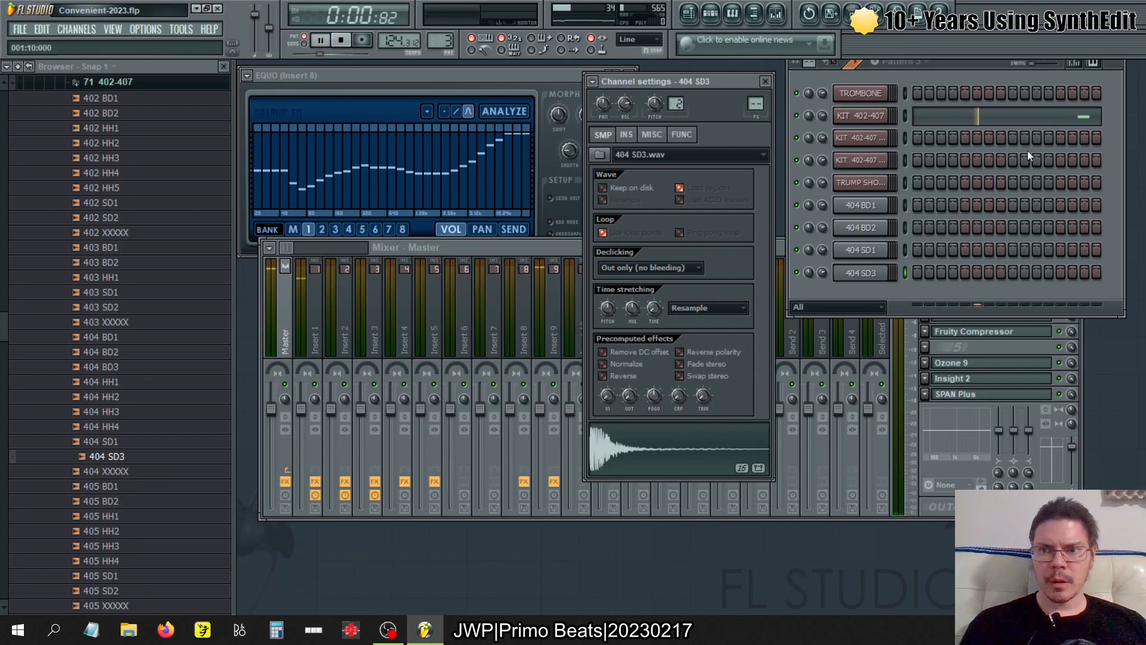
# - Play pattern 4 and look up its notes in KIT 402-407 #2's DirectWave zone list, selecting the 404 BD3 zone, and stop playback
pyautogui.press('KP_Add')
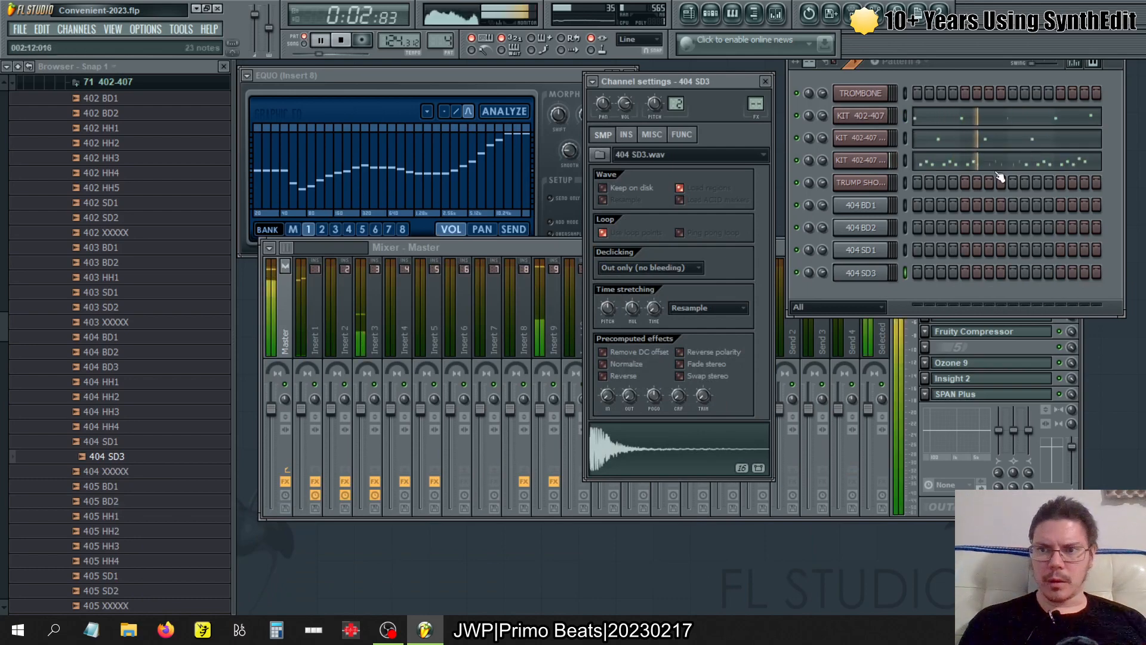
pyautogui.click(882, 161)
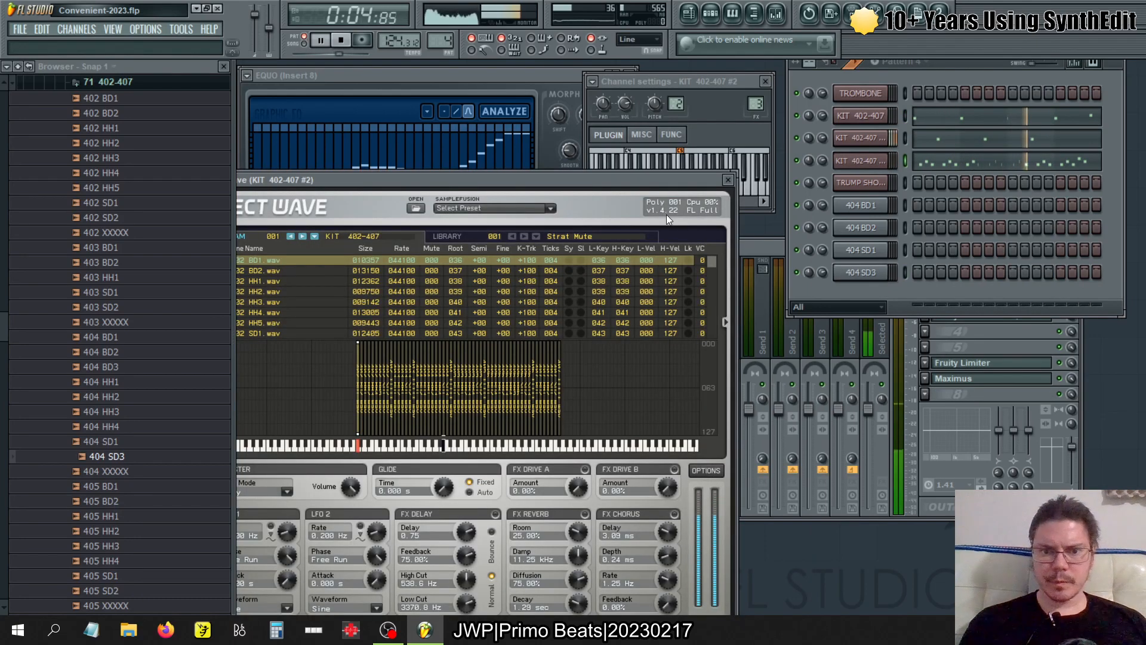
pyautogui.moveTo(467, 176); pyautogui.dragTo(529, 112)
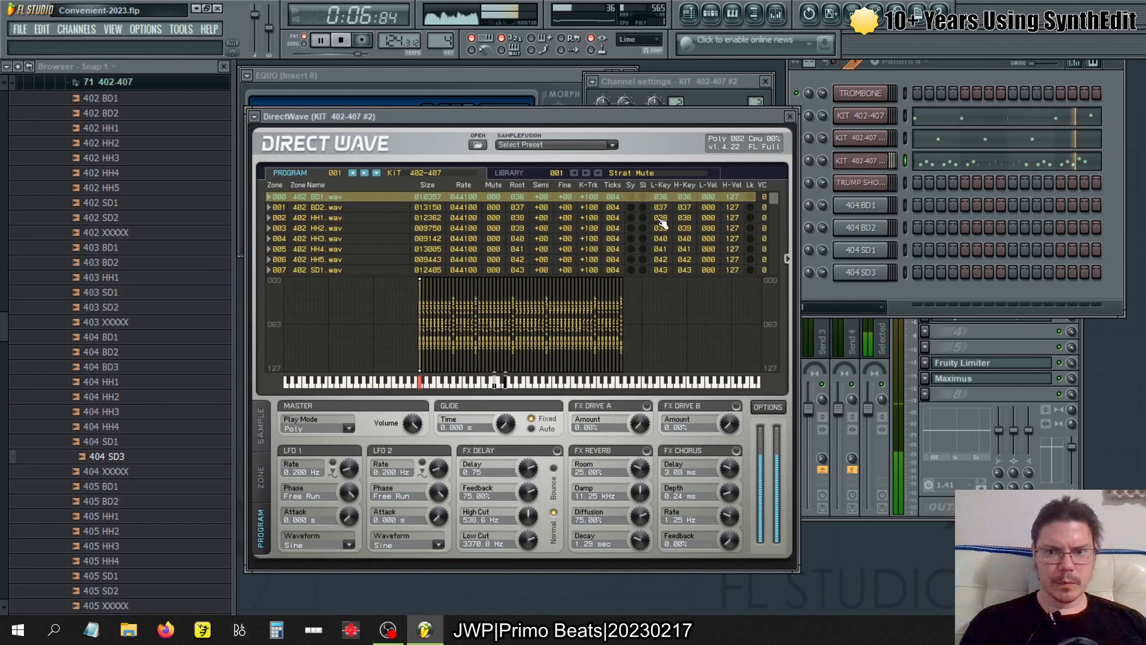
pyautogui.scroll(-6, 776, 200)
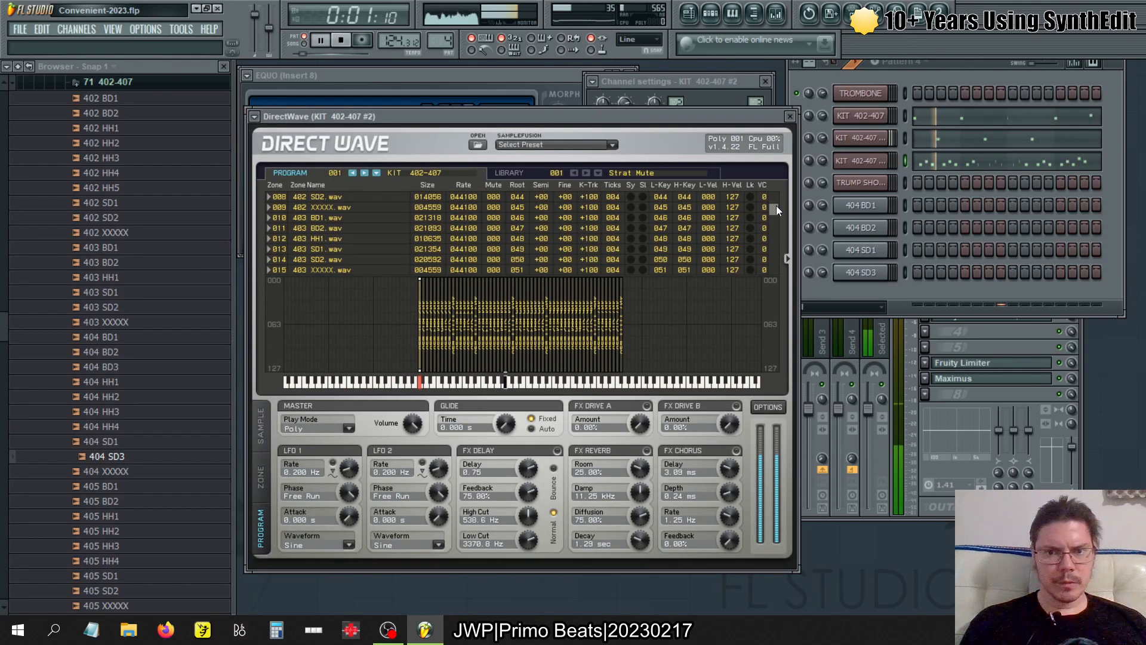
pyautogui.scroll(2, 777, 210)
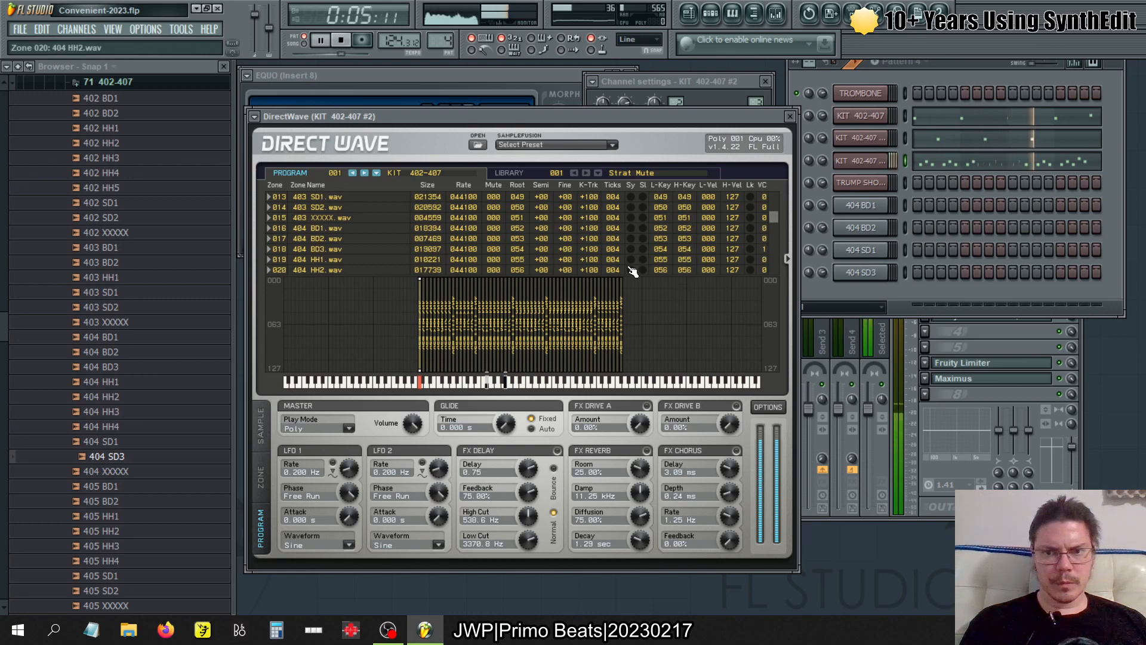
pyautogui.click(594, 252)
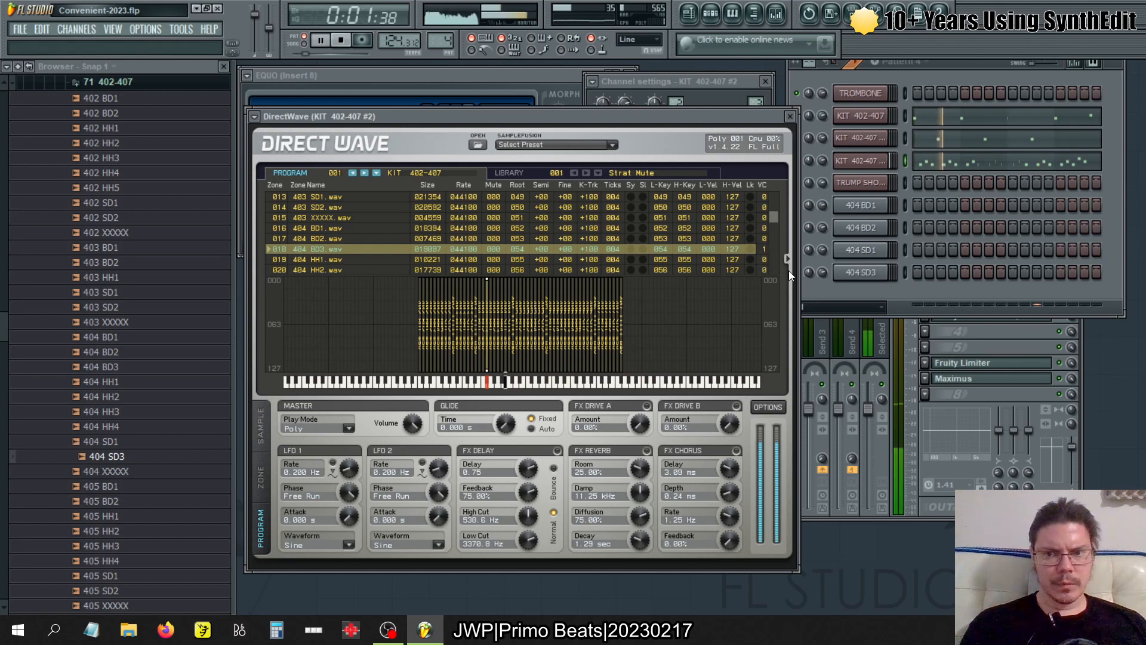
pyautogui.scroll(-1, 772, 219)
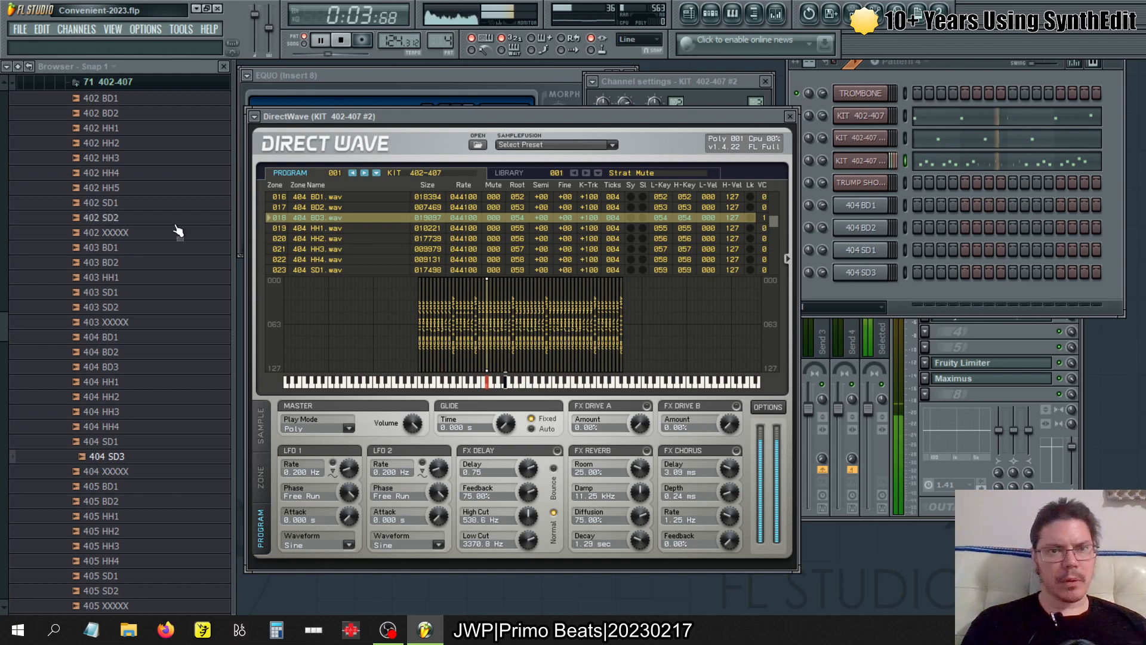
pyautogui.press('space')
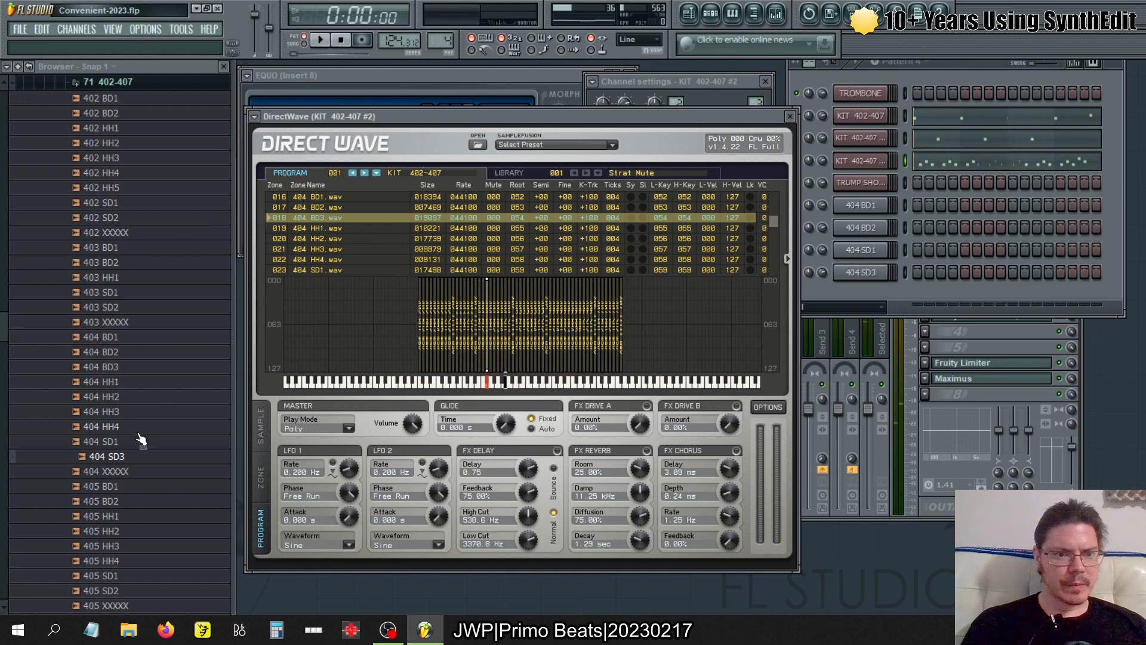
# - Audition the 404 BD3, HH1, HH2, HH3 and HH4 samples in the browser
pyautogui.click(138, 367)
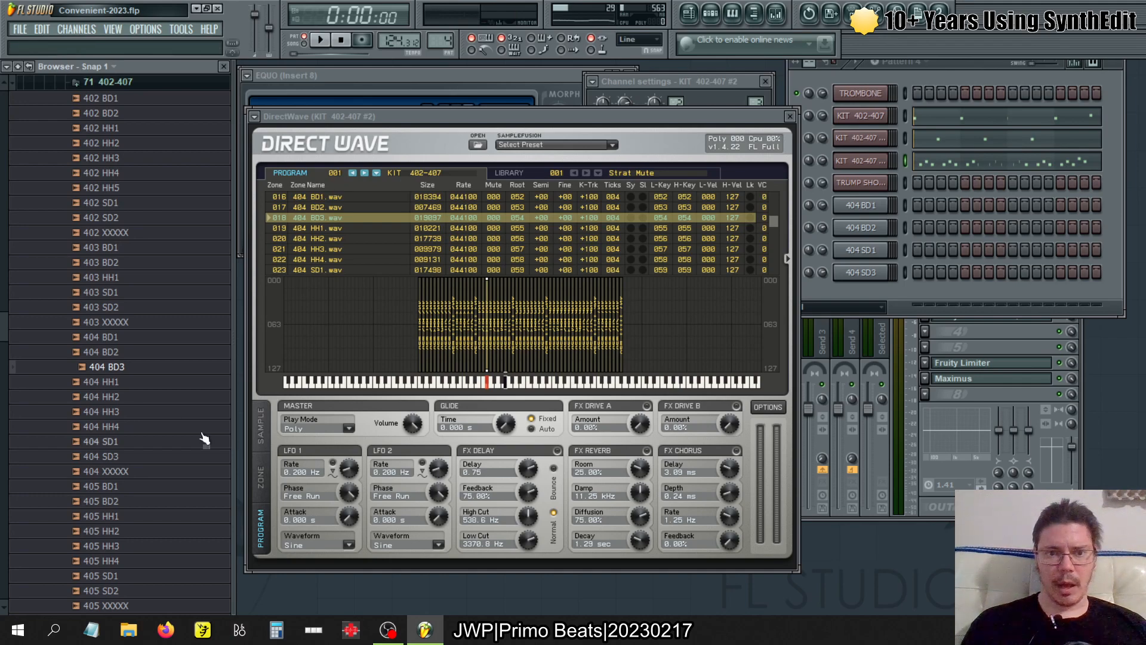
pyautogui.click(143, 386)
pyautogui.click(139, 398)
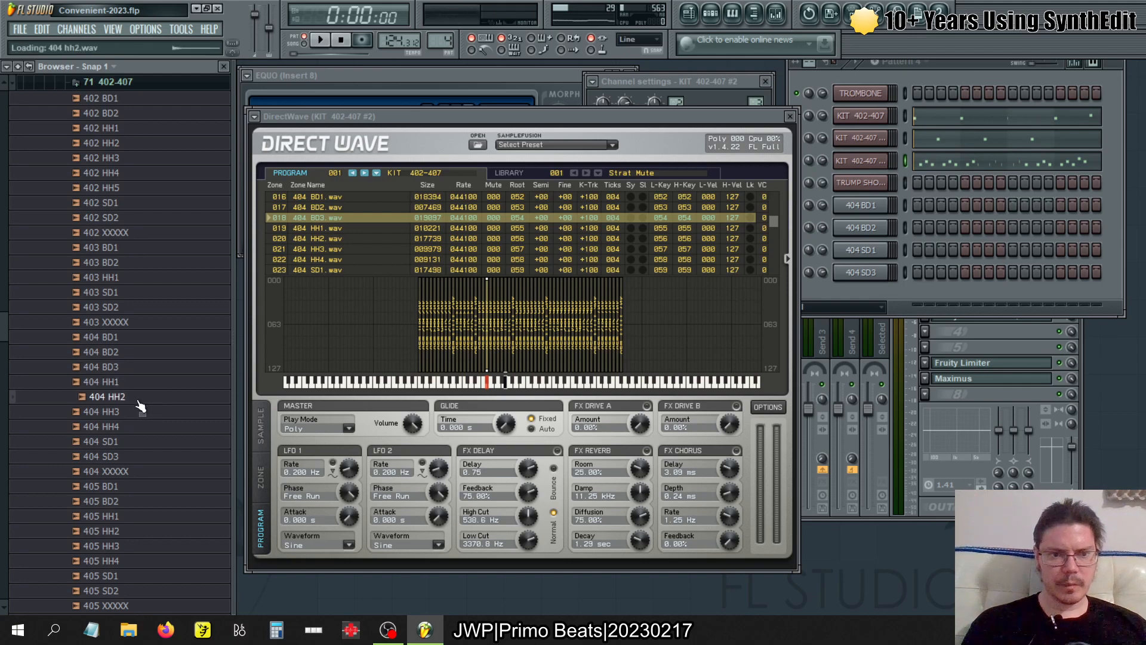
pyautogui.click(135, 413)
pyautogui.click(137, 425)
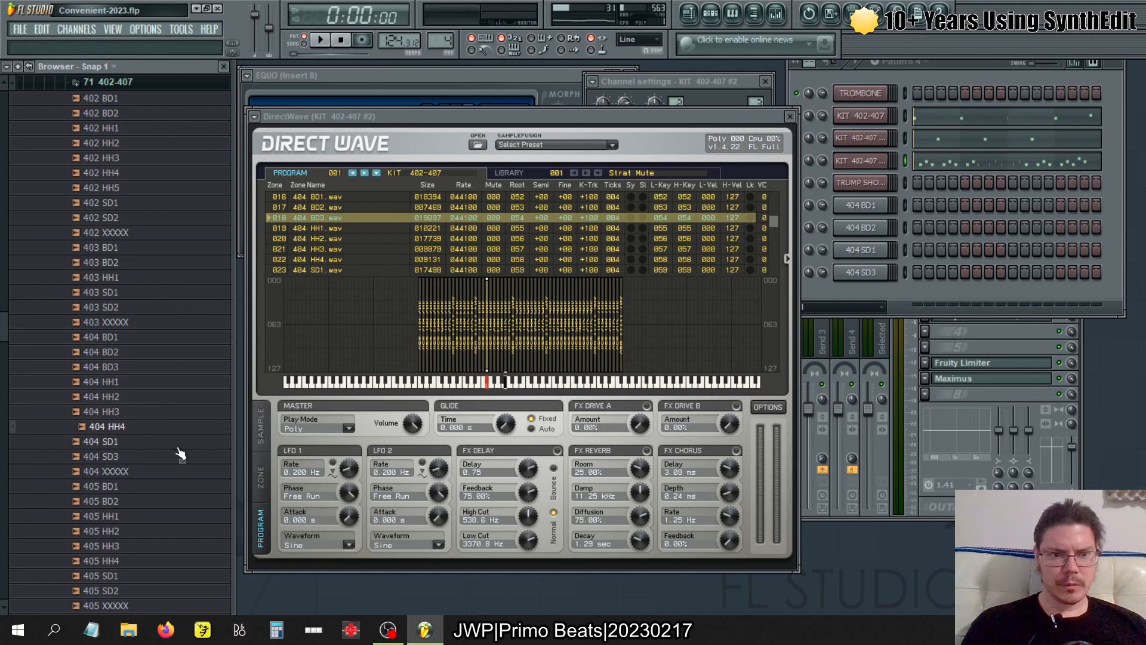
# - Open the 404 BD3 sample in a new channel and set its root note and key zone to F#4
pyautogui.rightClick(142, 372)
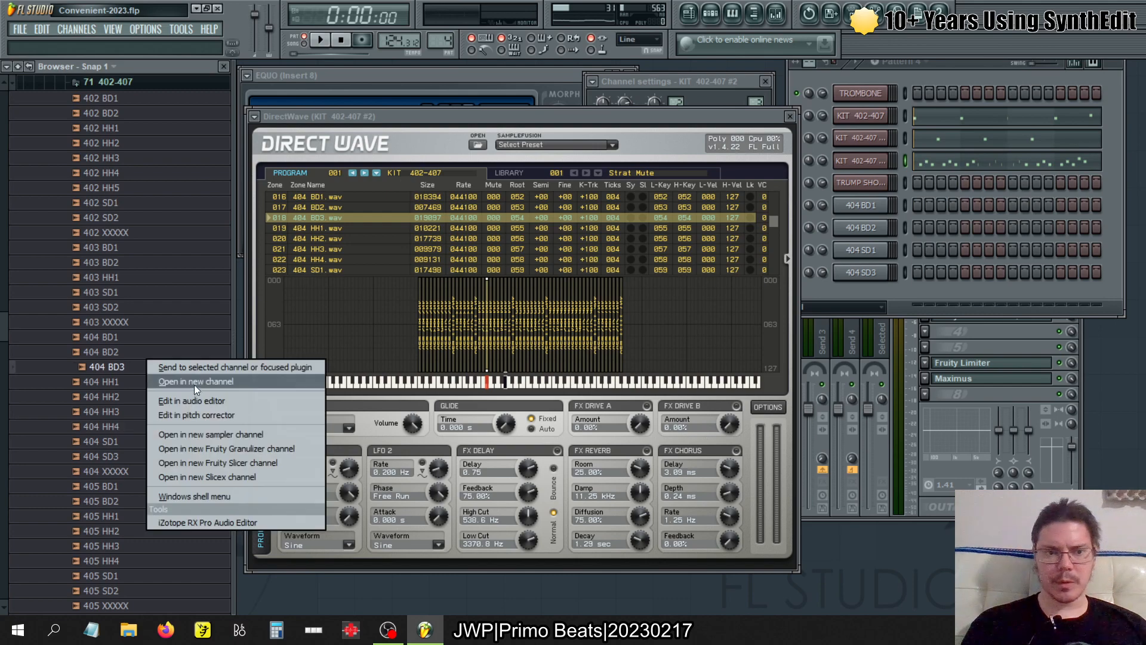
pyautogui.click(193, 382)
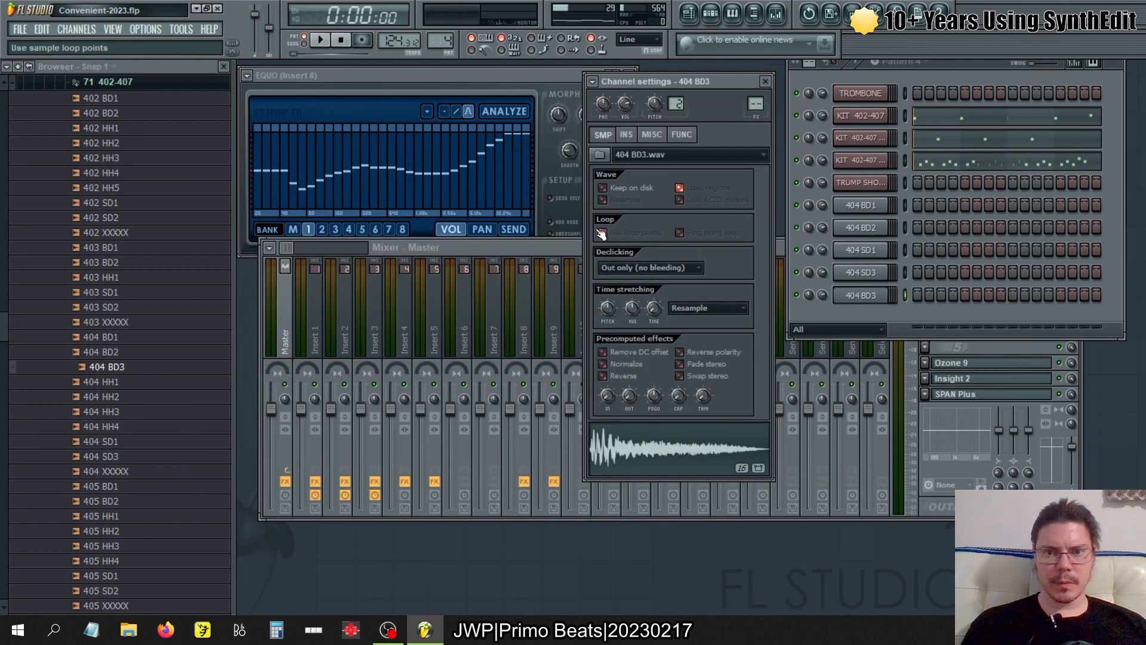
pyautogui.click(652, 135)
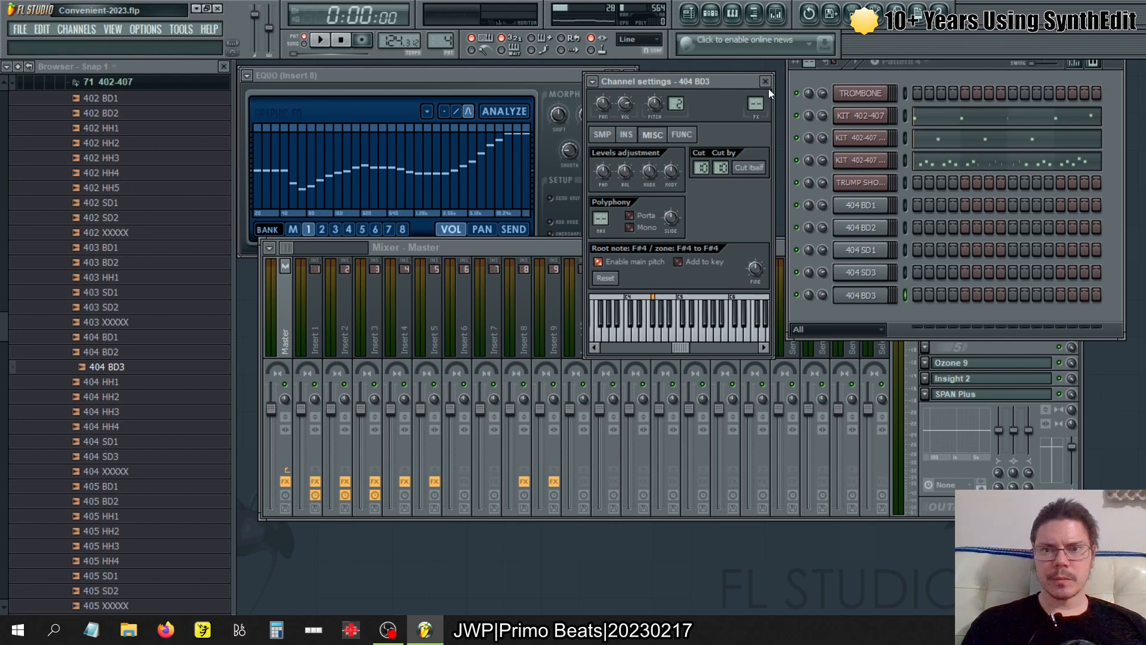
# - Check KIT 402-407 #2's DirectWave zones while playing pattern 4, and open the 404 HH1 sample in a new sampler channel
pyautogui.click(602, 134)
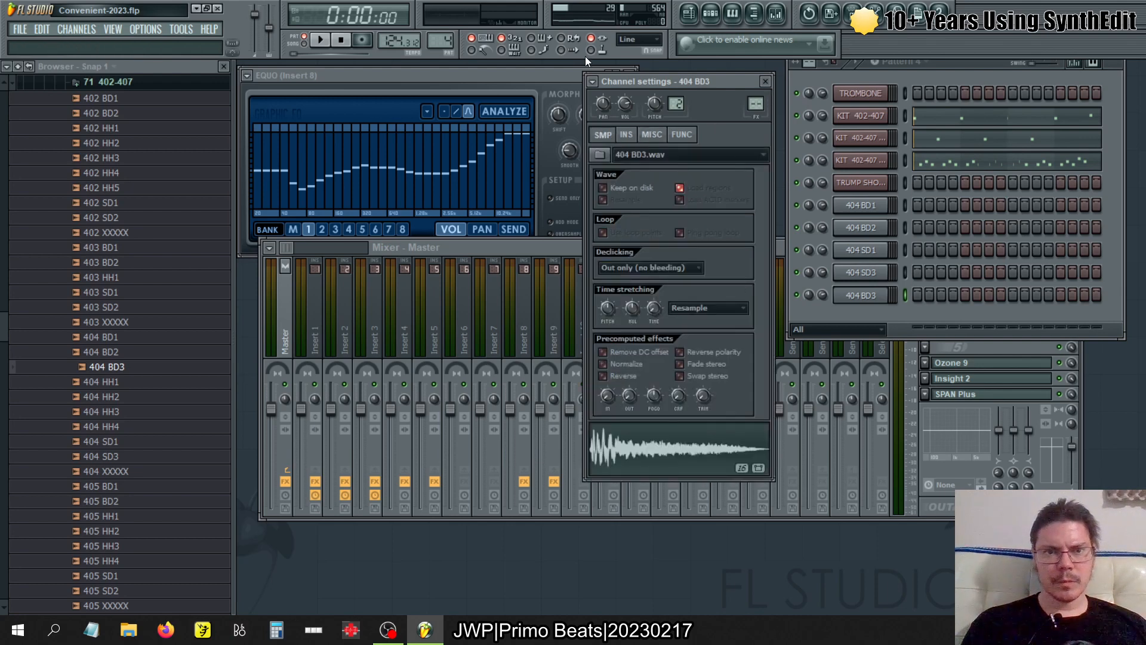
pyautogui.press('space')
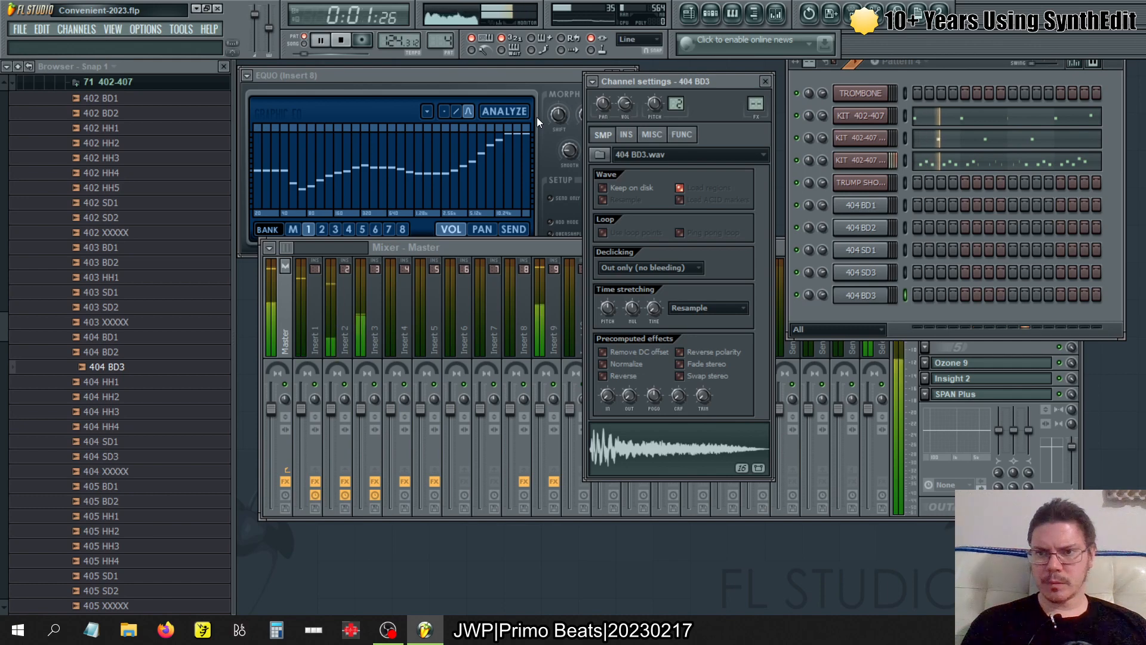
pyautogui.click(860, 160)
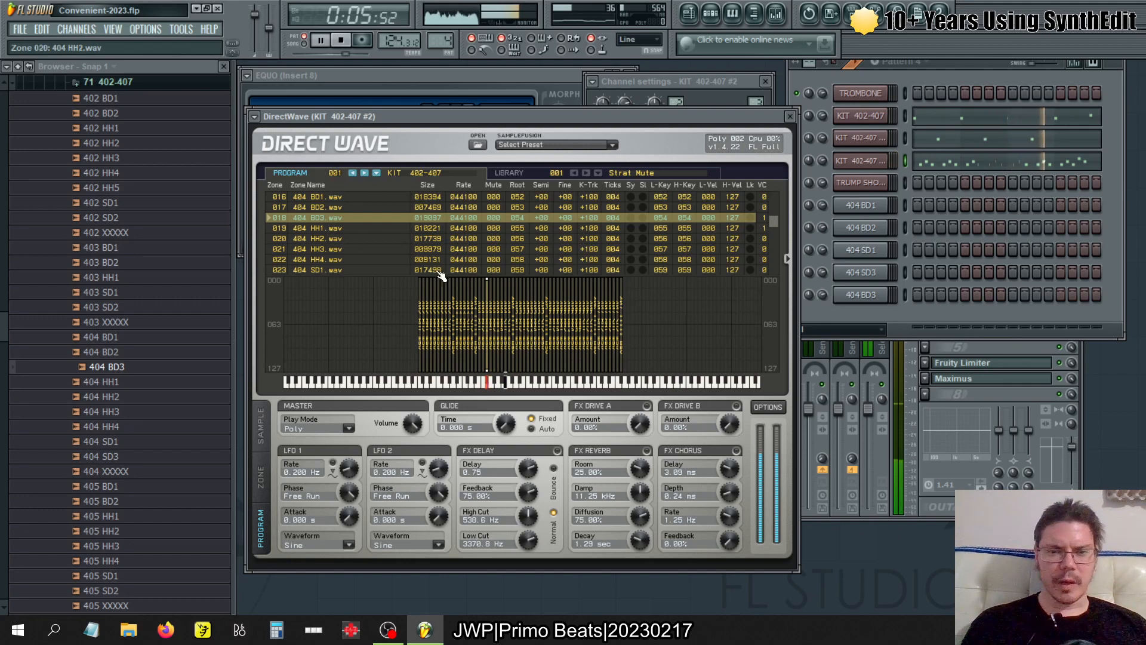
pyautogui.rightClick(146, 383)
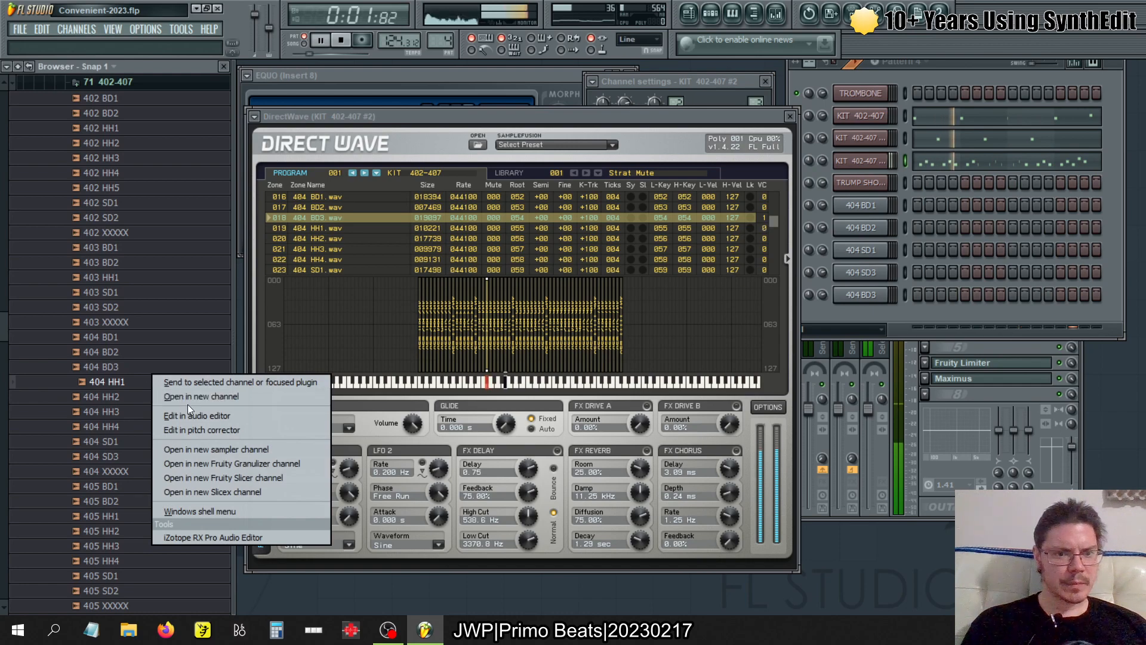
pyautogui.click(220, 448)
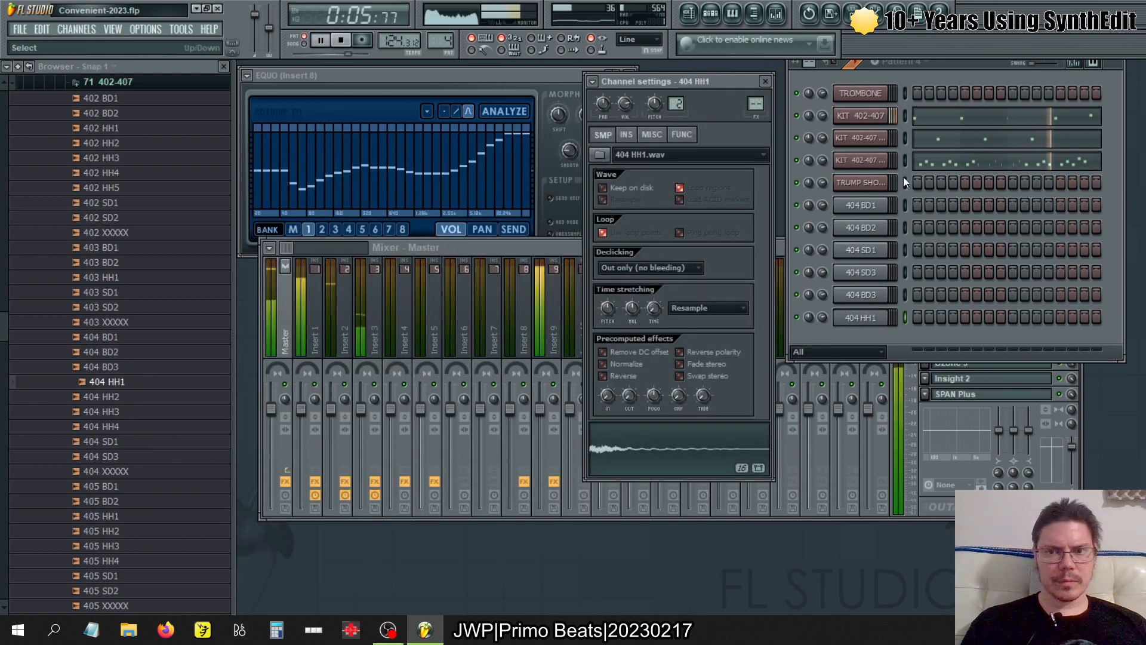
# - Review KIT 402-407 #2's zone list and its zone, sample and program settings in DirectWave
pyautogui.click(876, 163)
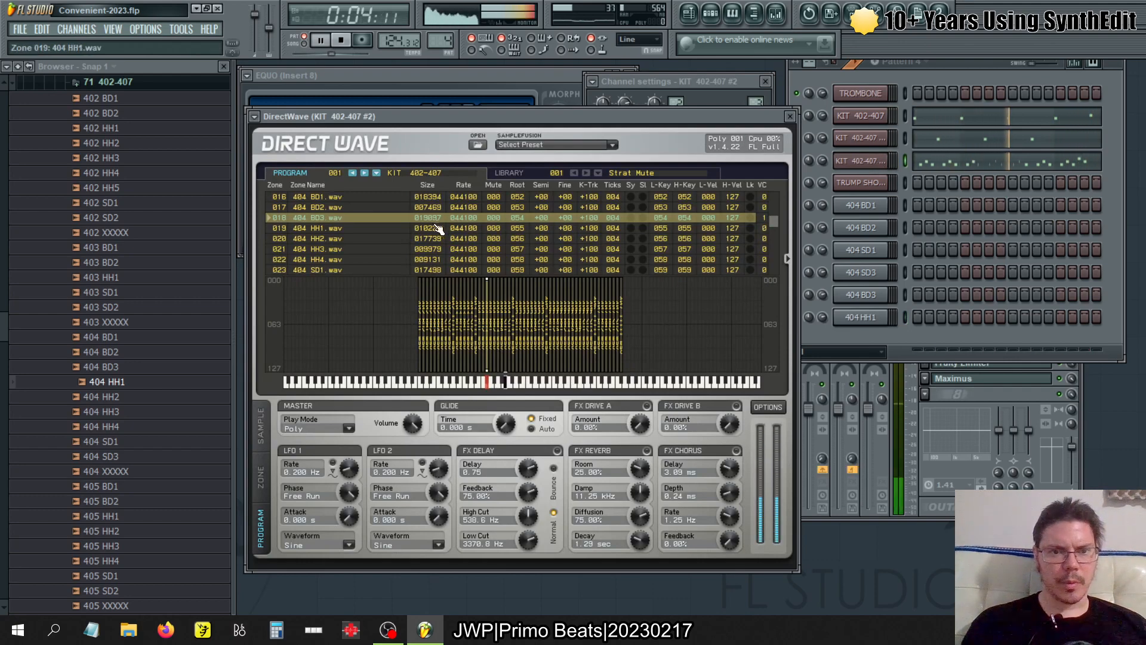
pyautogui.click(263, 482)
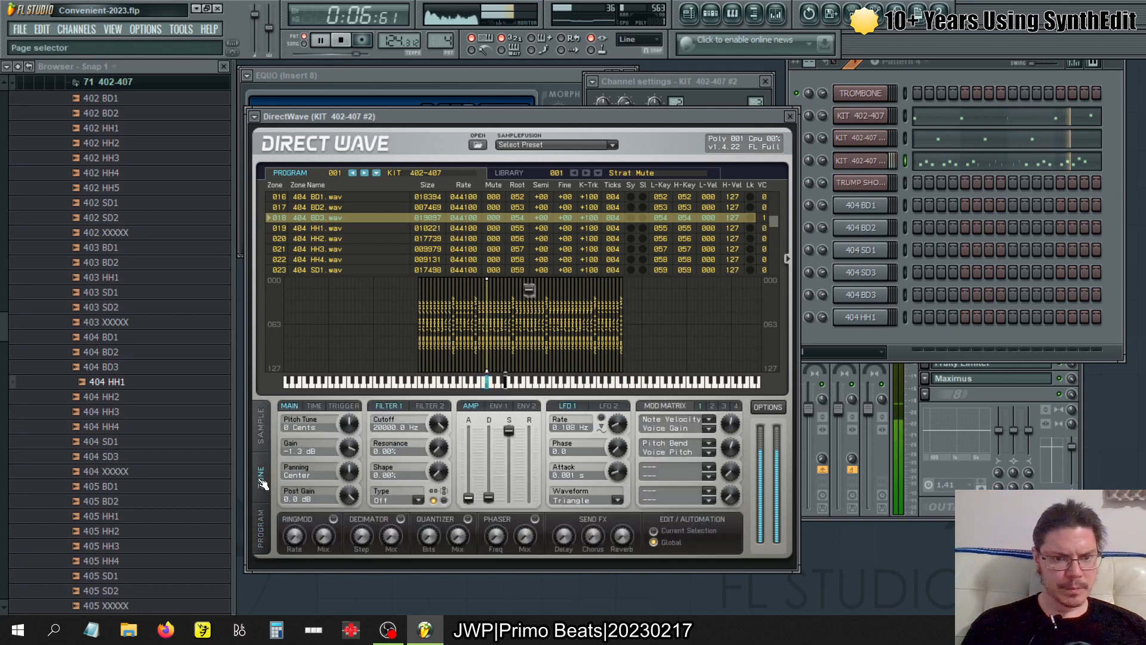
pyautogui.click(263, 434)
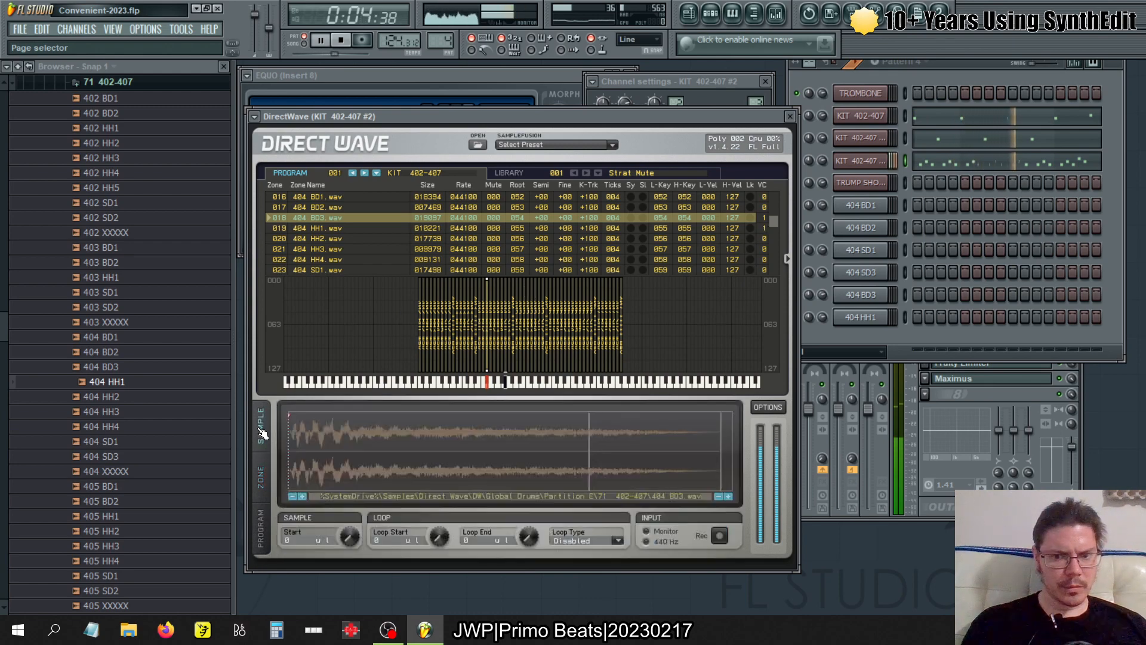
pyautogui.click(263, 464)
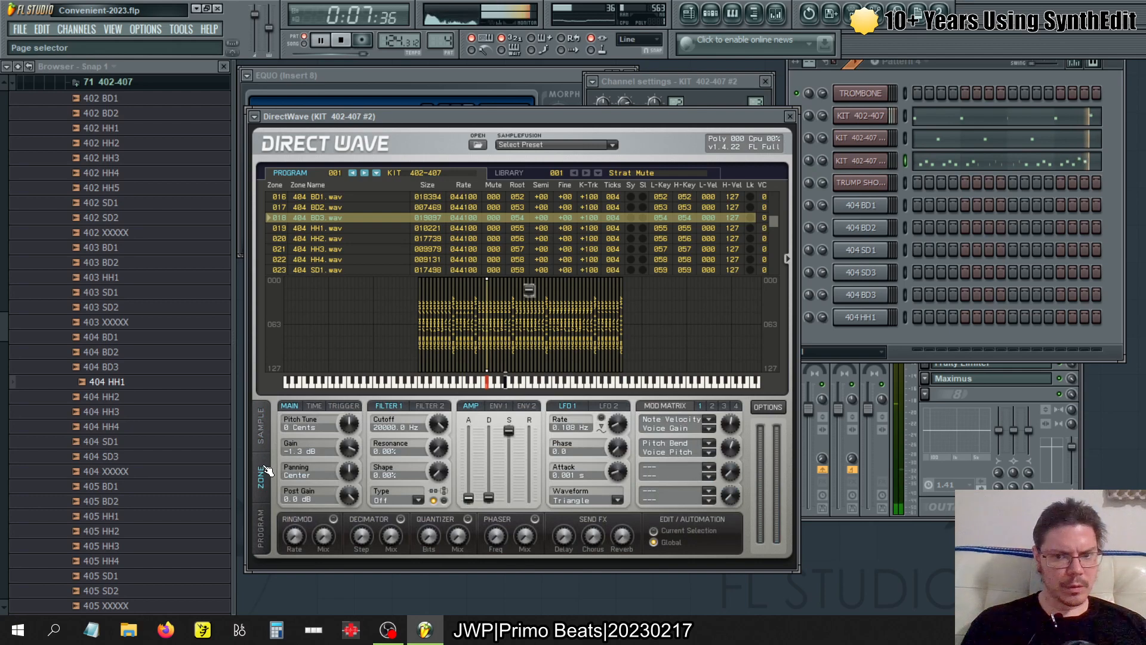
pyautogui.click(263, 518)
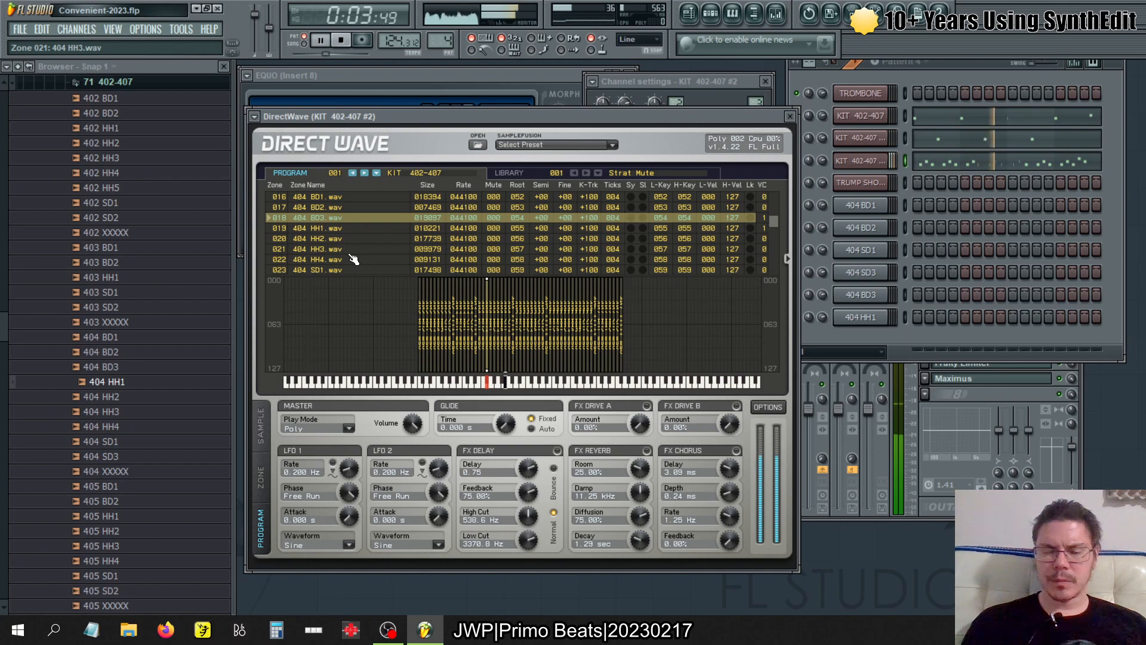
# - Open the 404 HH2 sample in a new sampler channel and set its root note and key zone to G#4
pyautogui.rightClick(127, 396)
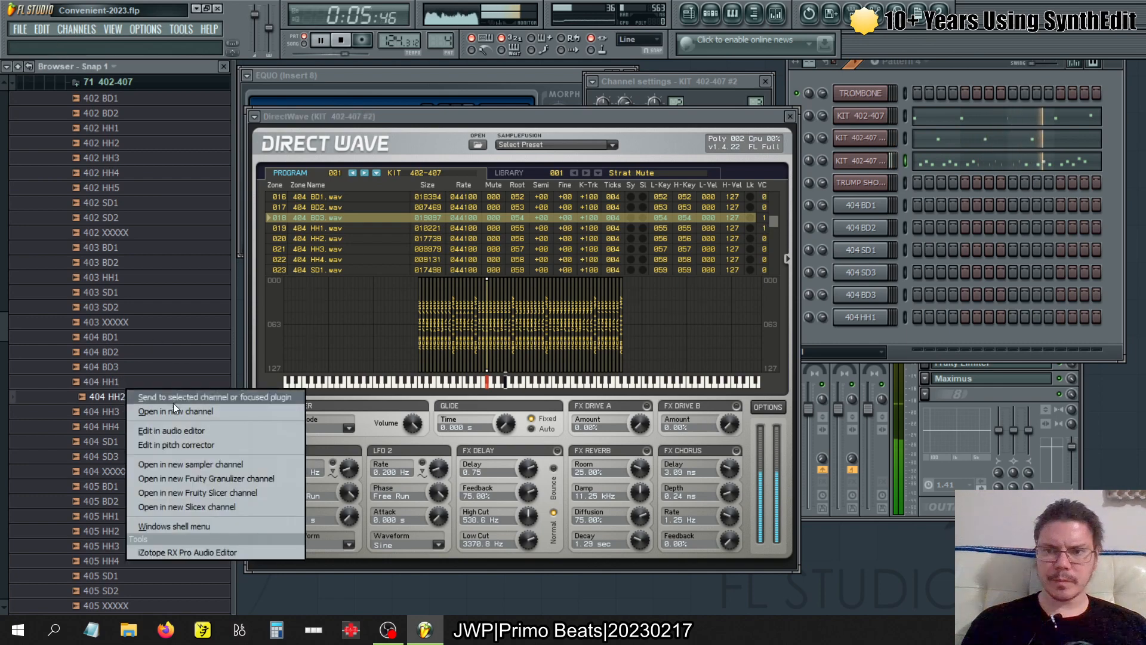
pyautogui.click(171, 464)
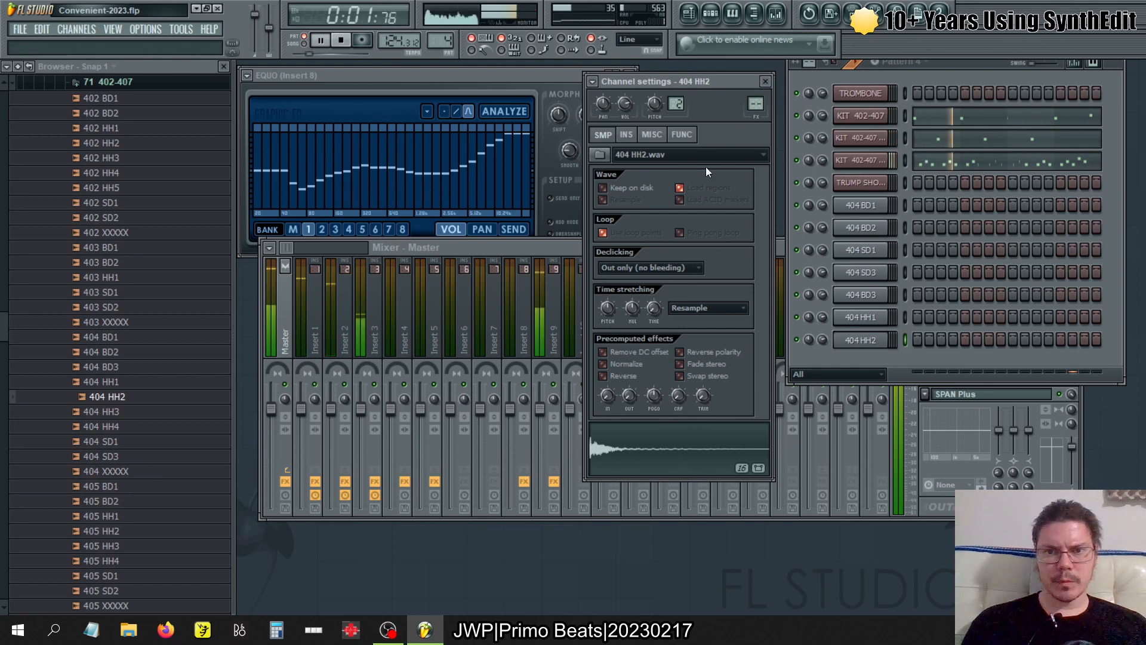
pyautogui.click(653, 135)
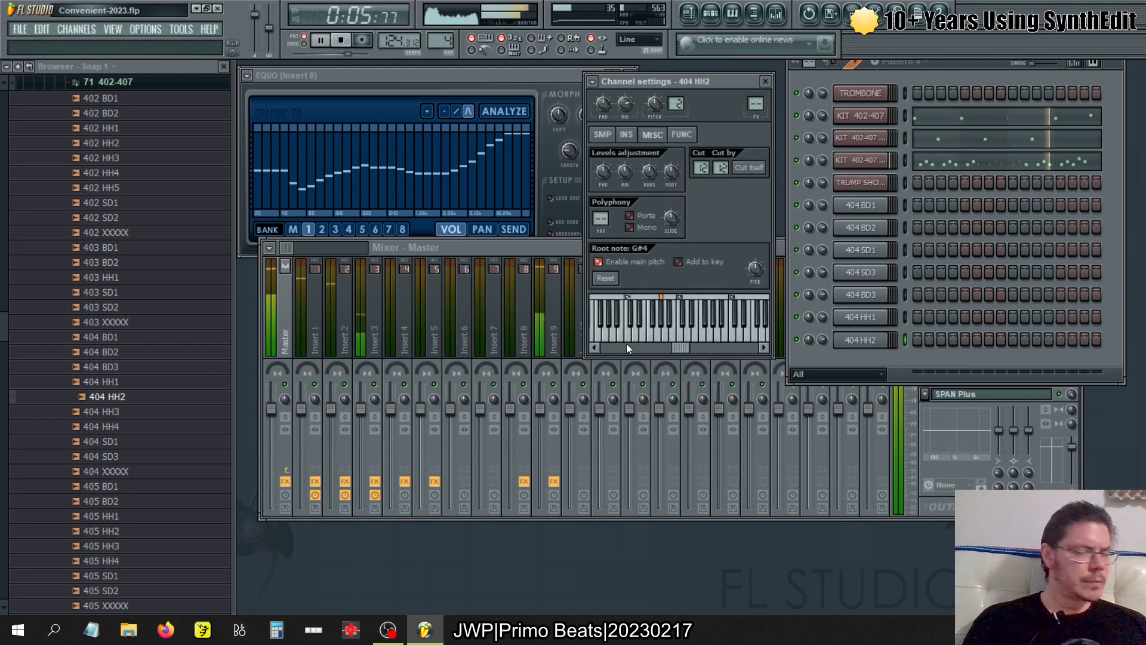
pyautogui.moveTo(650, 297); pyautogui.dragTo(663, 299)
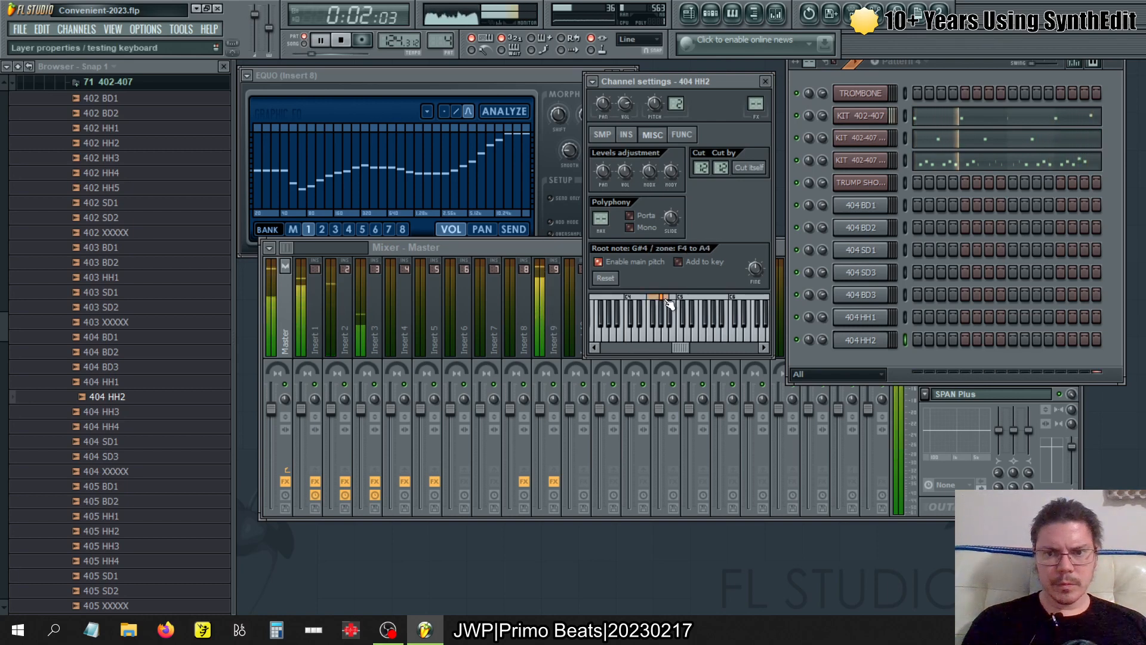
pyautogui.click(661, 298)
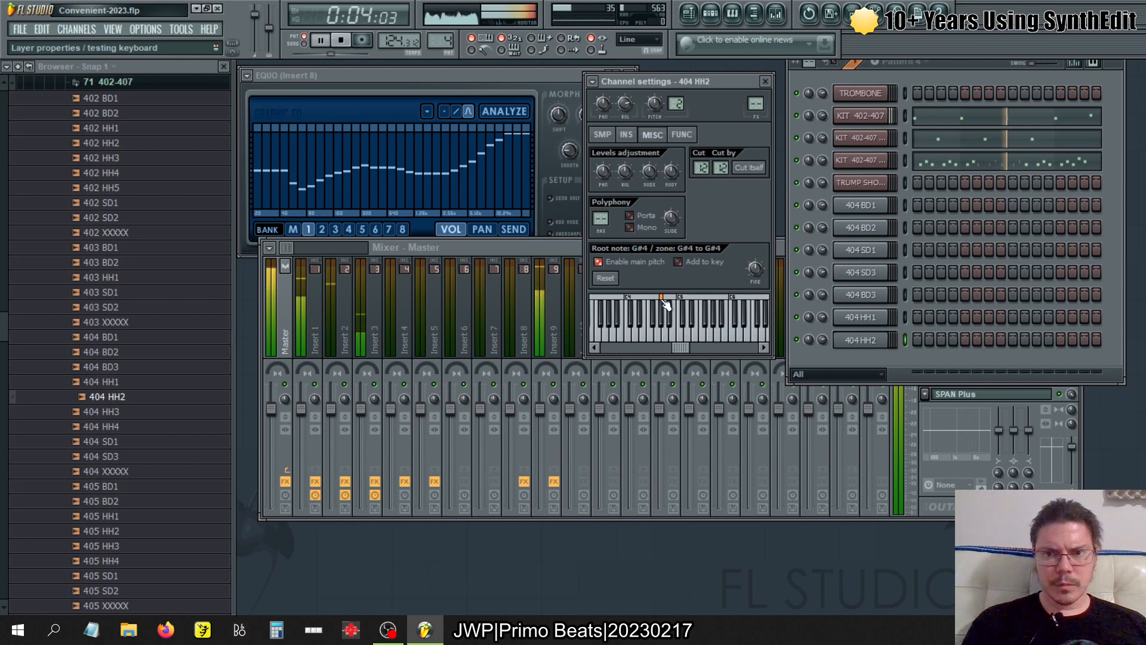
pyautogui.click(602, 135)
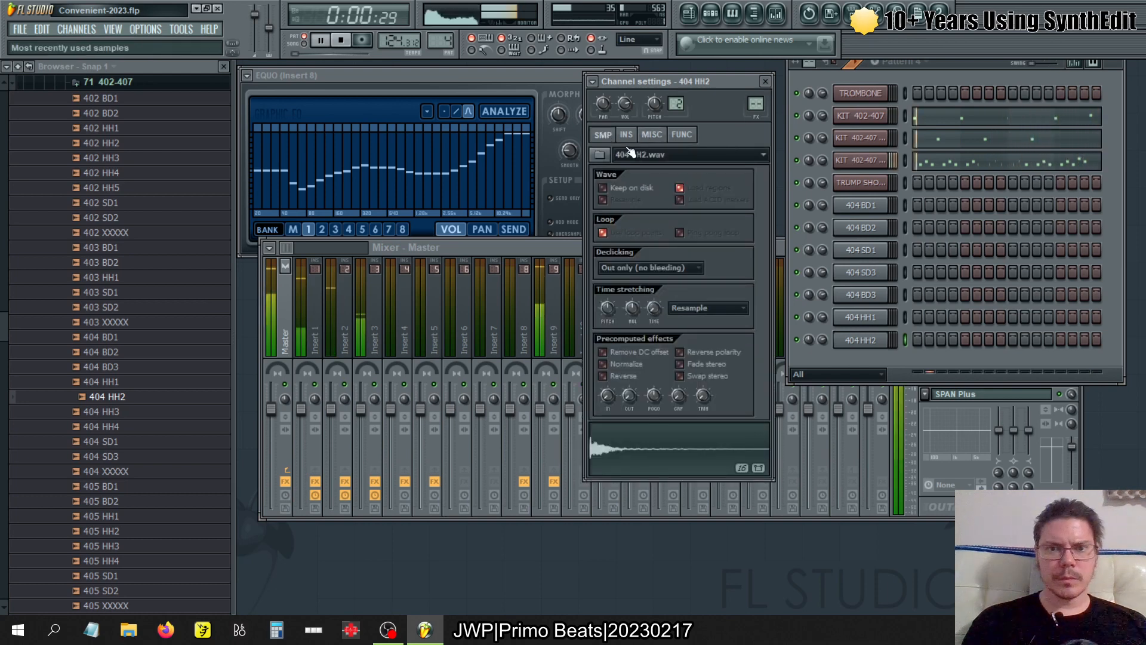
pyautogui.click(765, 82)
# - Look up pattern 5's KIT 402-407 #3 notes in the piano roll and match them against its DirectWave zone list
pyautogui.click(865, 161)
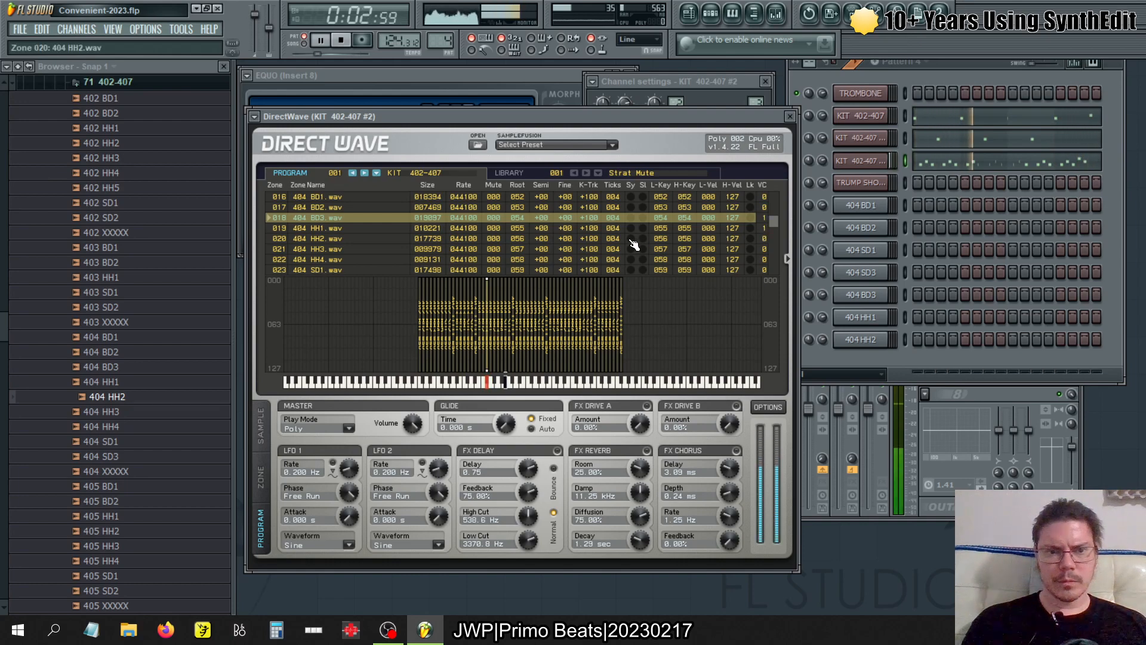
pyautogui.press('KP_Add')
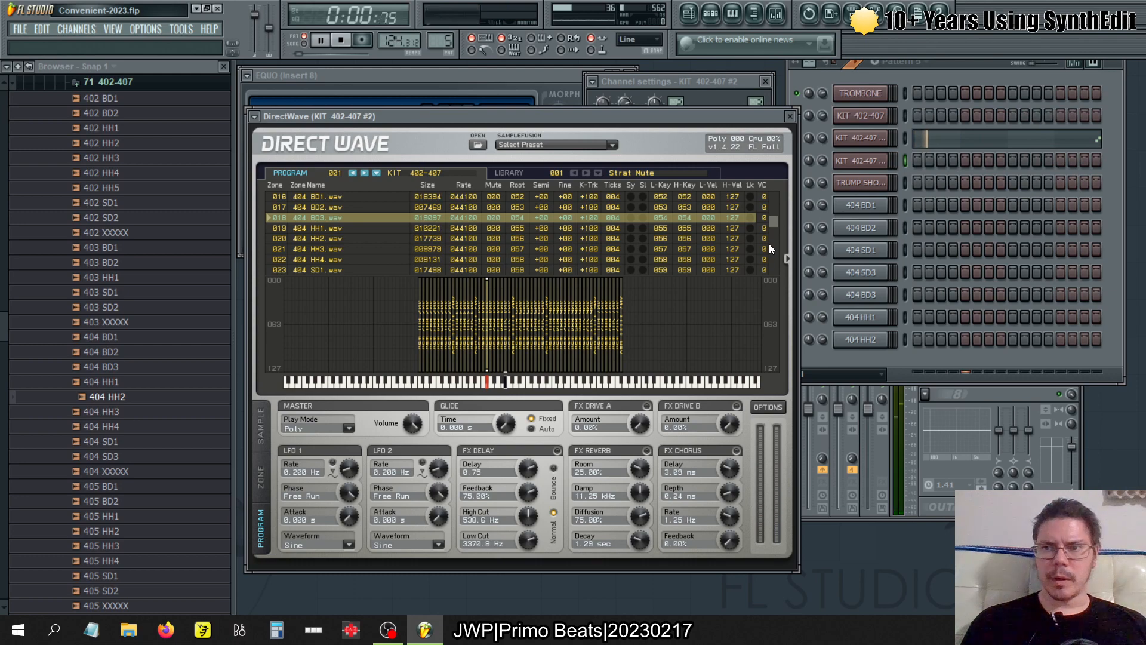
pyautogui.click(1081, 144)
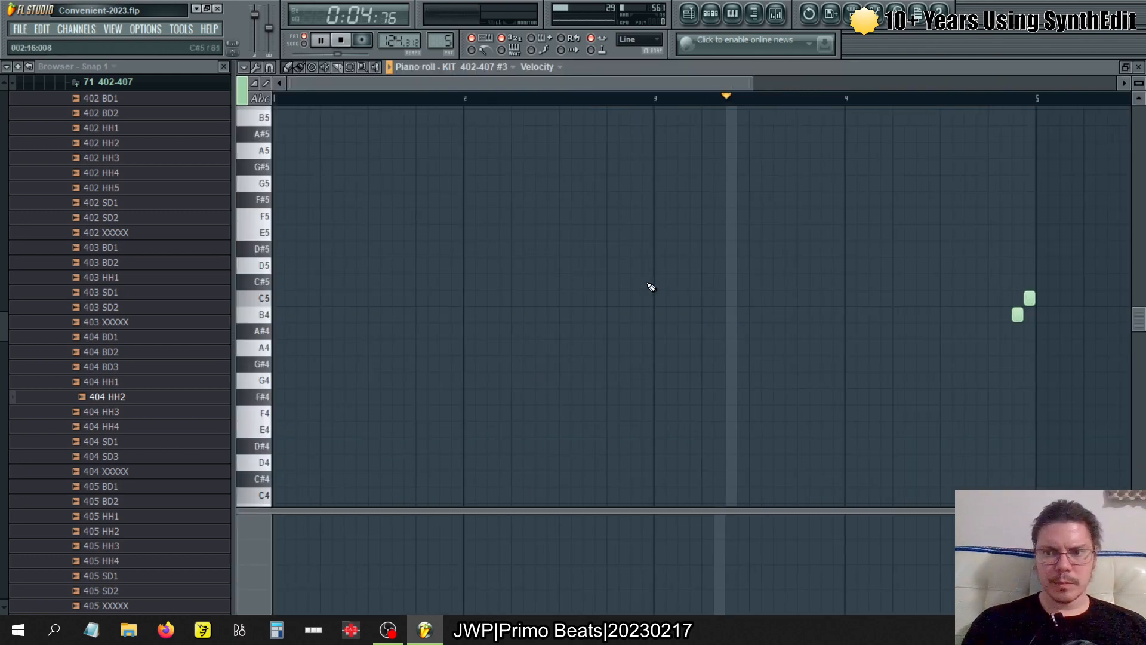
pyautogui.click(1139, 70)
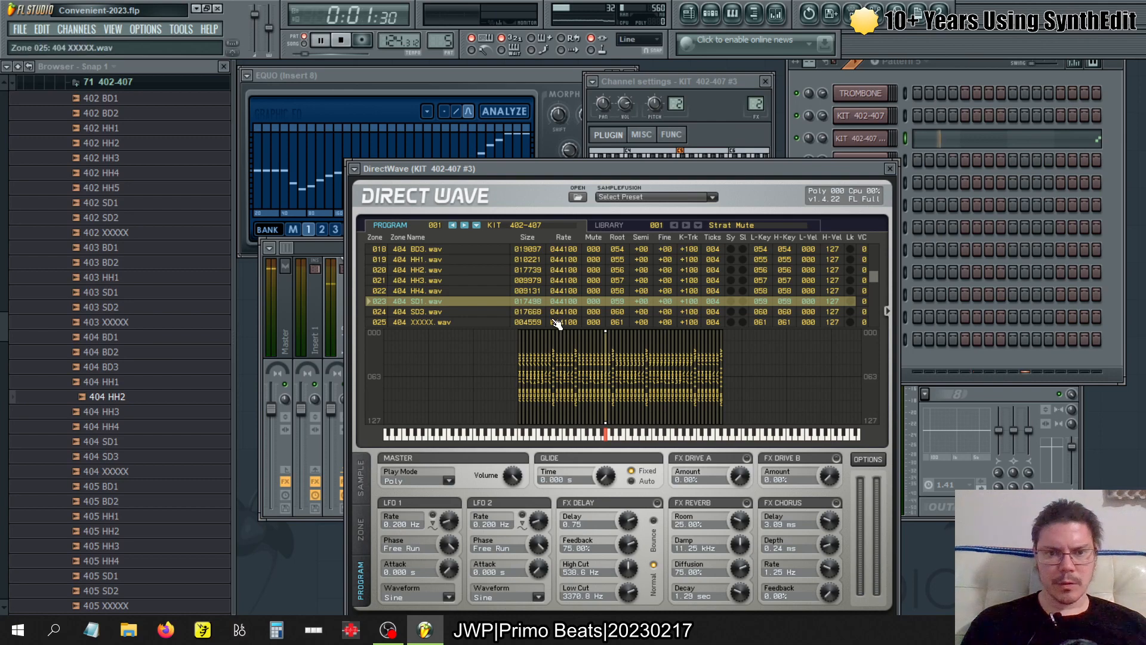
pyautogui.moveTo(741, 173); pyautogui.dragTo(663, 121)
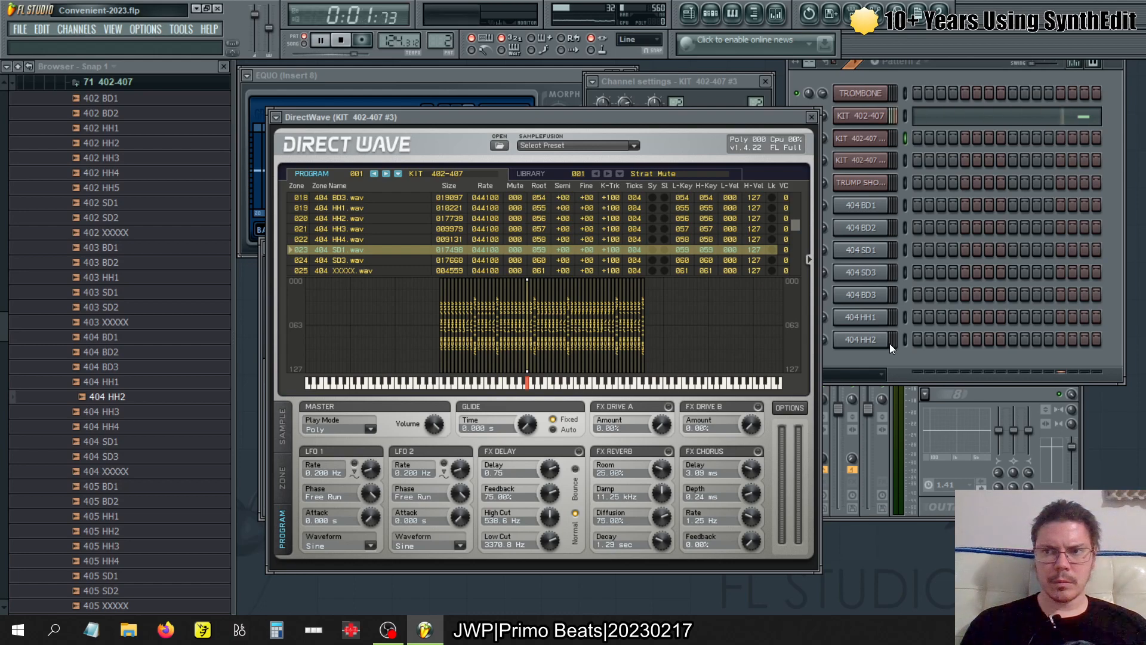
# - Check the DirectWave zones used in patterns 2 and 1, selecting the 404 HH3 zone in KIT 402-407 and KIT 402-407 #2
pyautogui.click(862, 122)
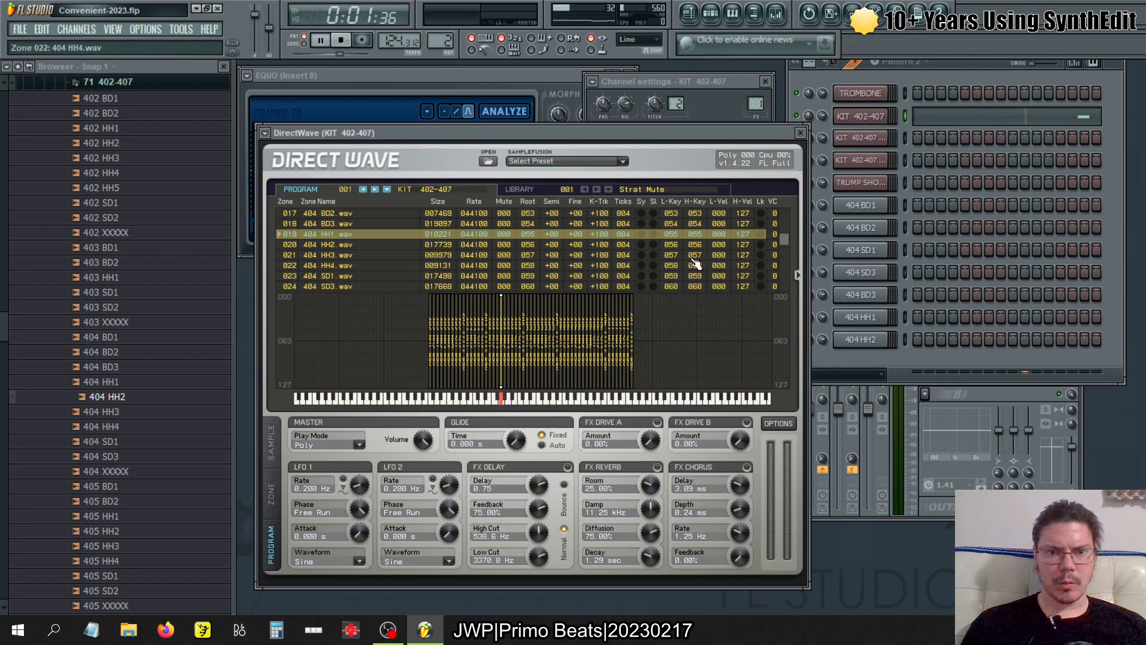
pyautogui.click(533, 256)
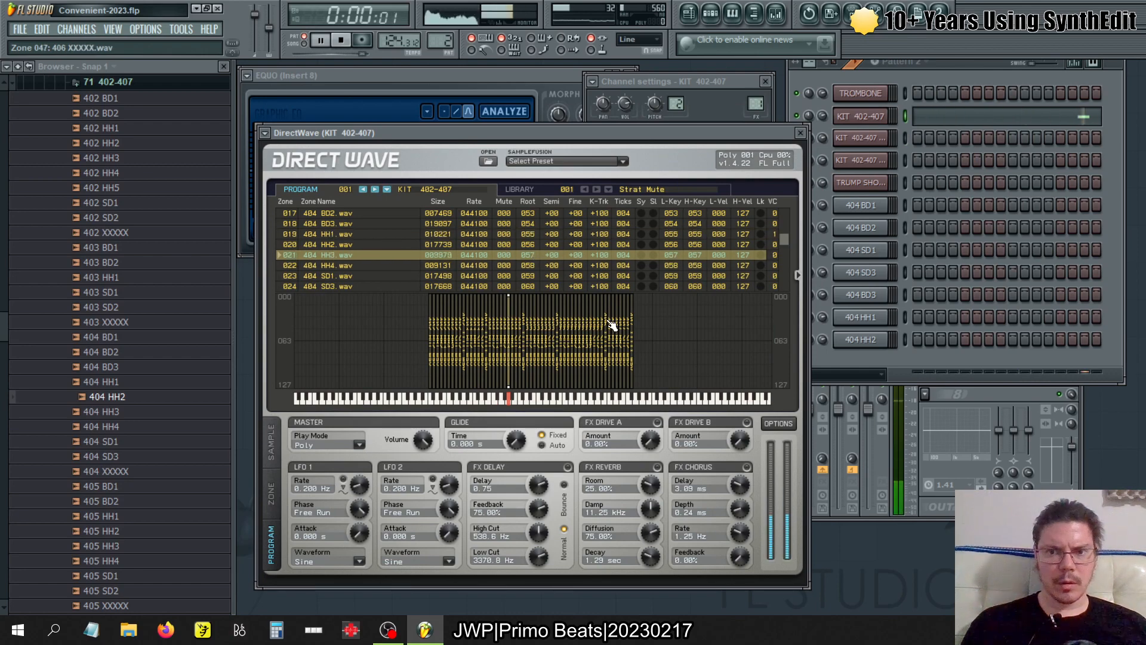
pyautogui.click(583, 235)
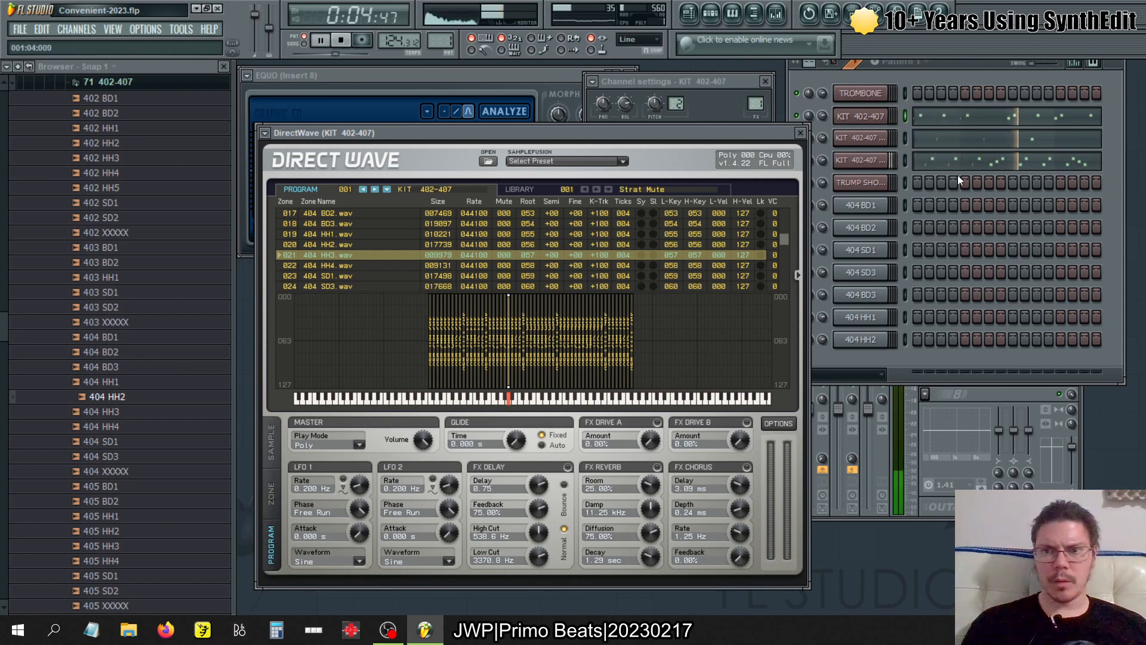
pyautogui.click(860, 159)
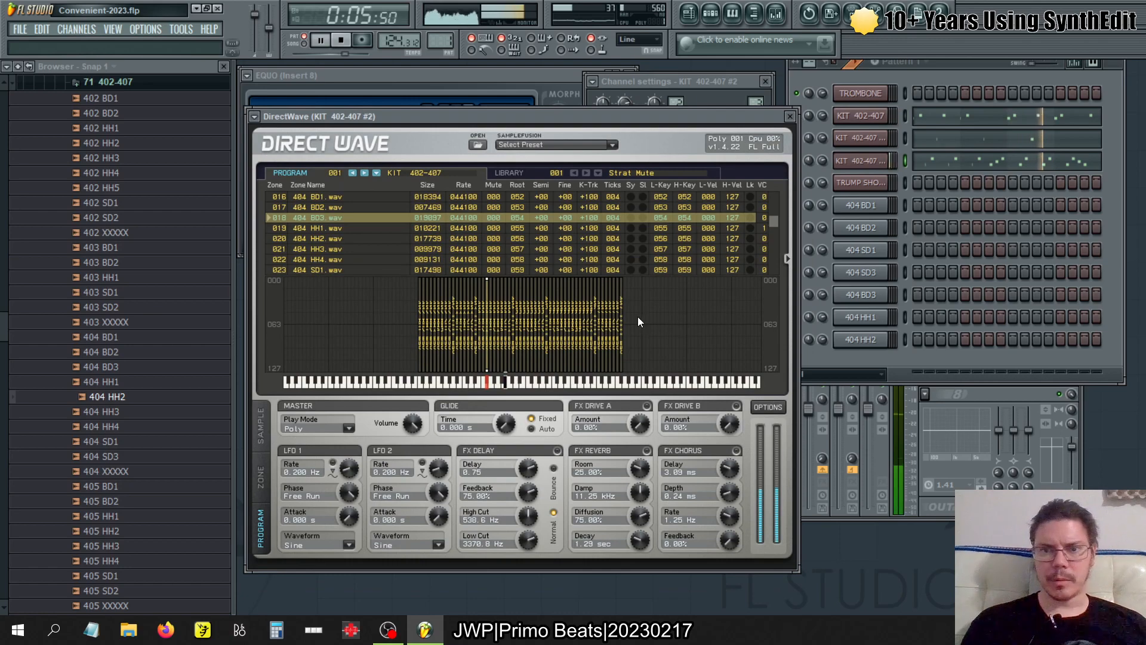
pyautogui.click(504, 250)
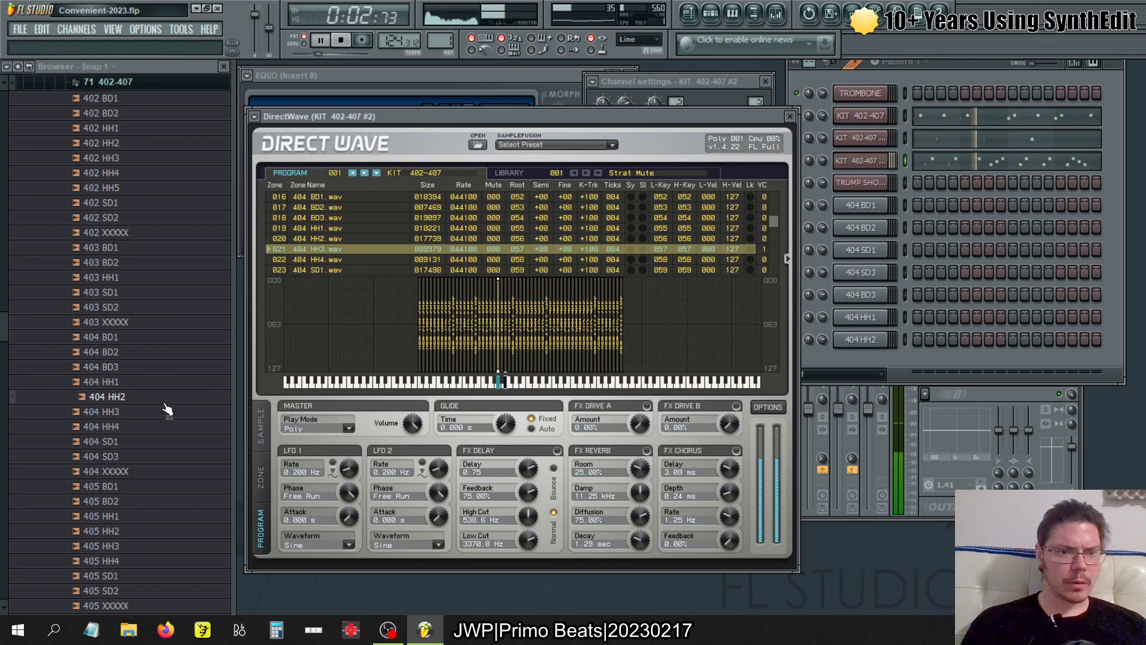
# - Open the 404 HH3 sample in a new sampler channel and set its root note and key zone to A4
pyautogui.rightClick(143, 411)
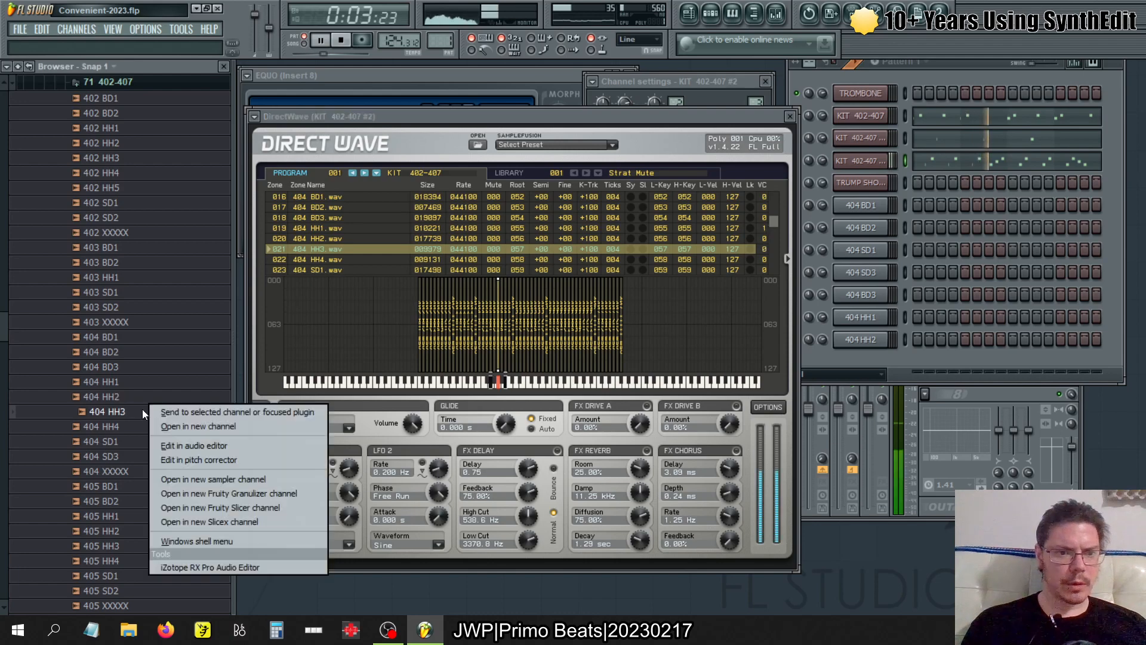
pyautogui.click(207, 478)
pyautogui.click(662, 134)
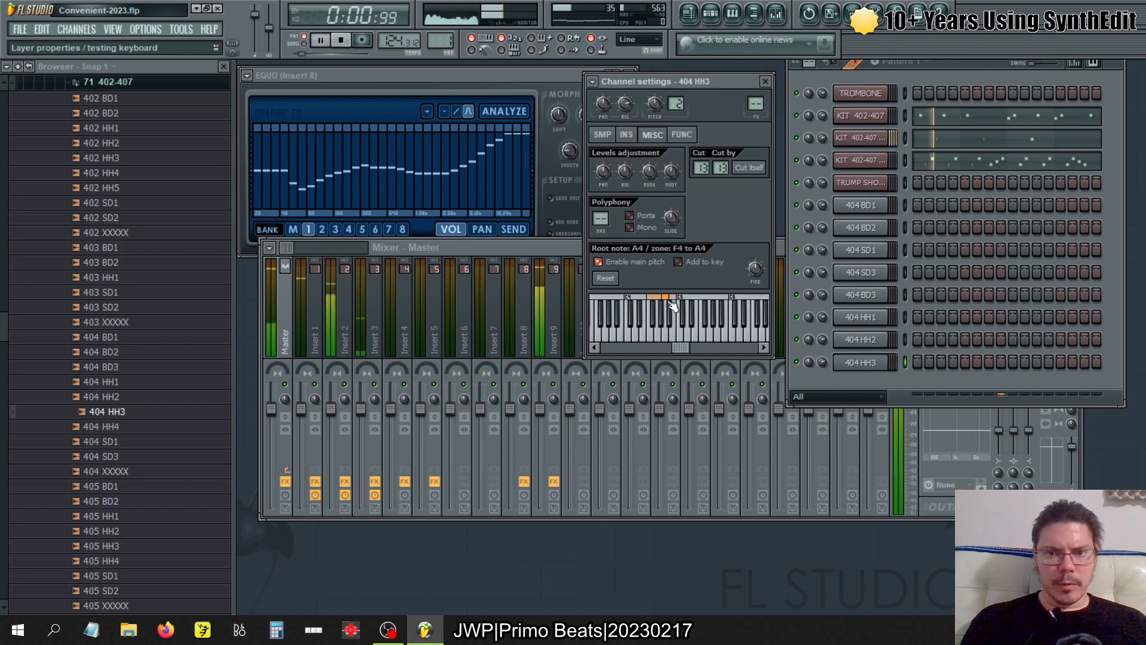
pyautogui.moveTo(660, 298); pyautogui.dragTo(669, 301)
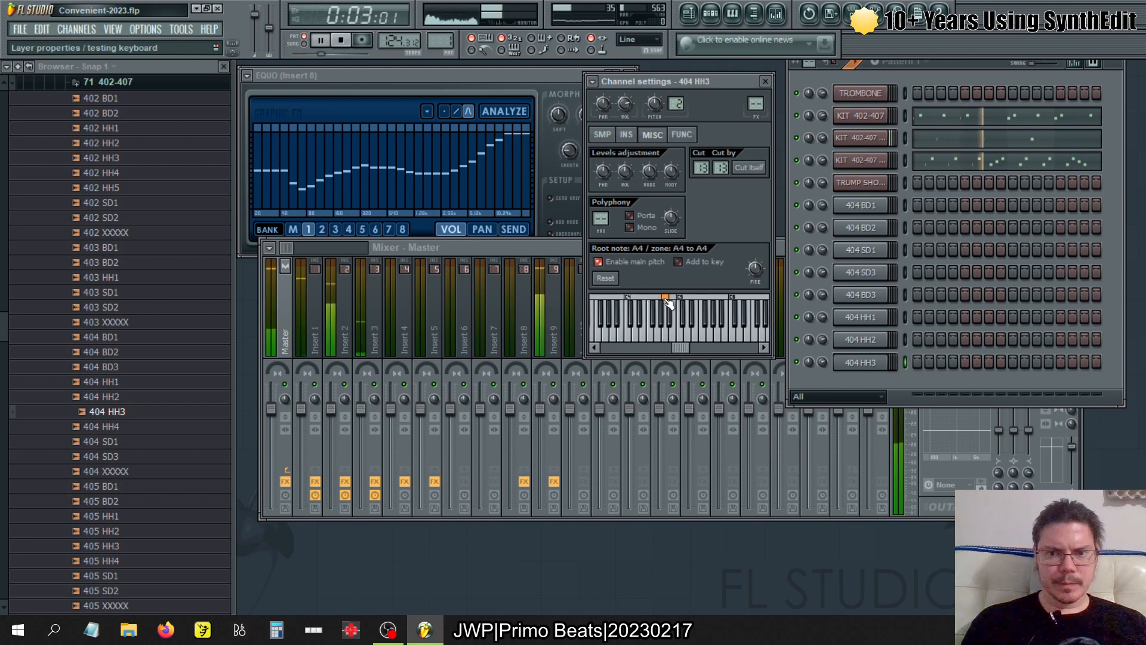
pyautogui.click(610, 136)
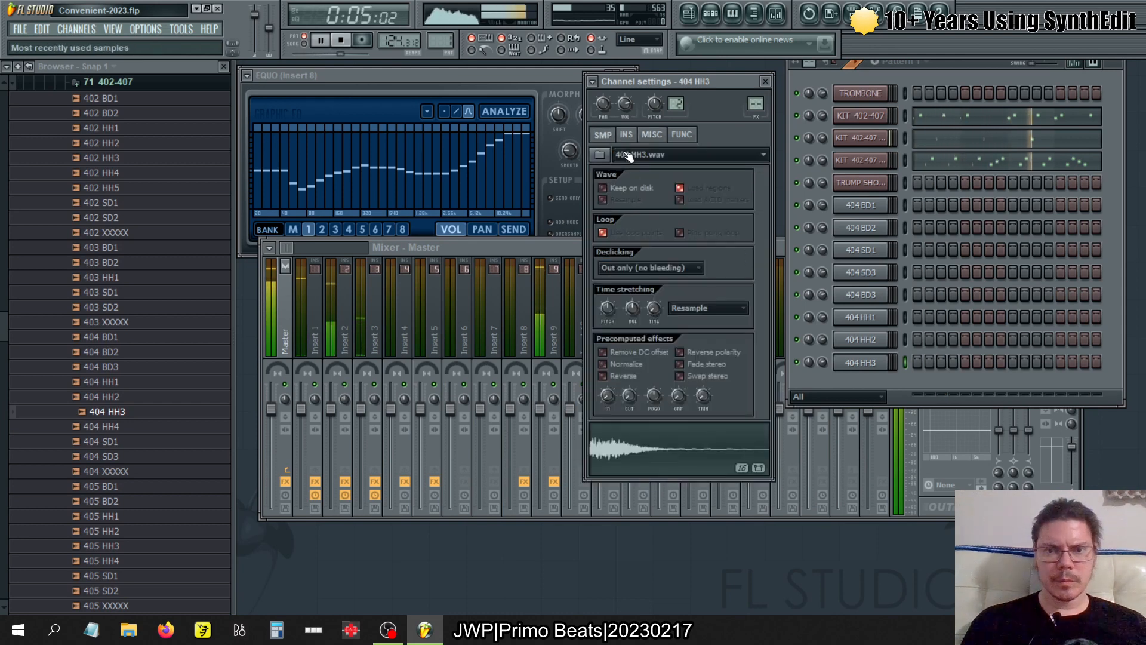
pyautogui.click(765, 81)
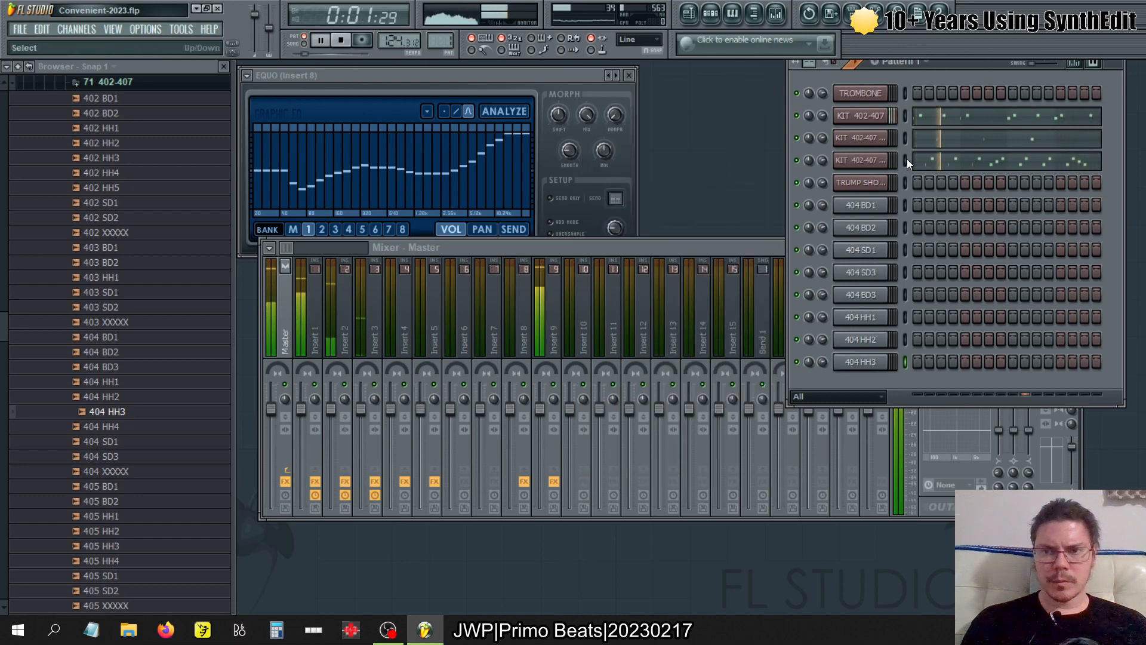
# - Bring up KIT 402-407 #2's DirectWave zone list while pattern 1 plays
pyautogui.click(872, 161)
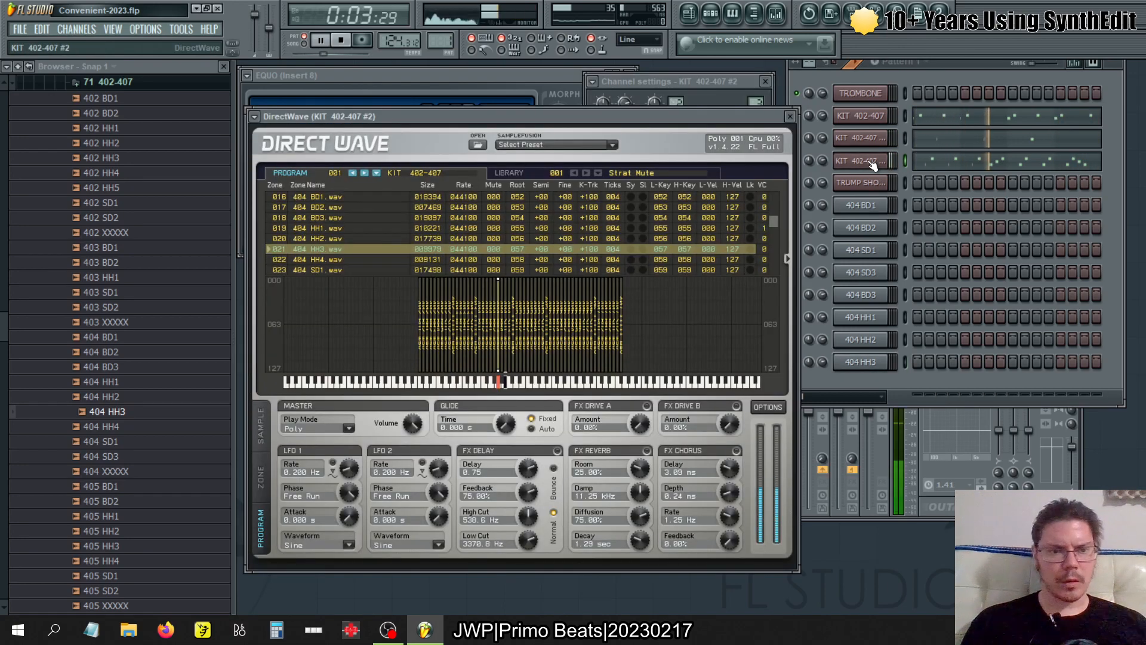
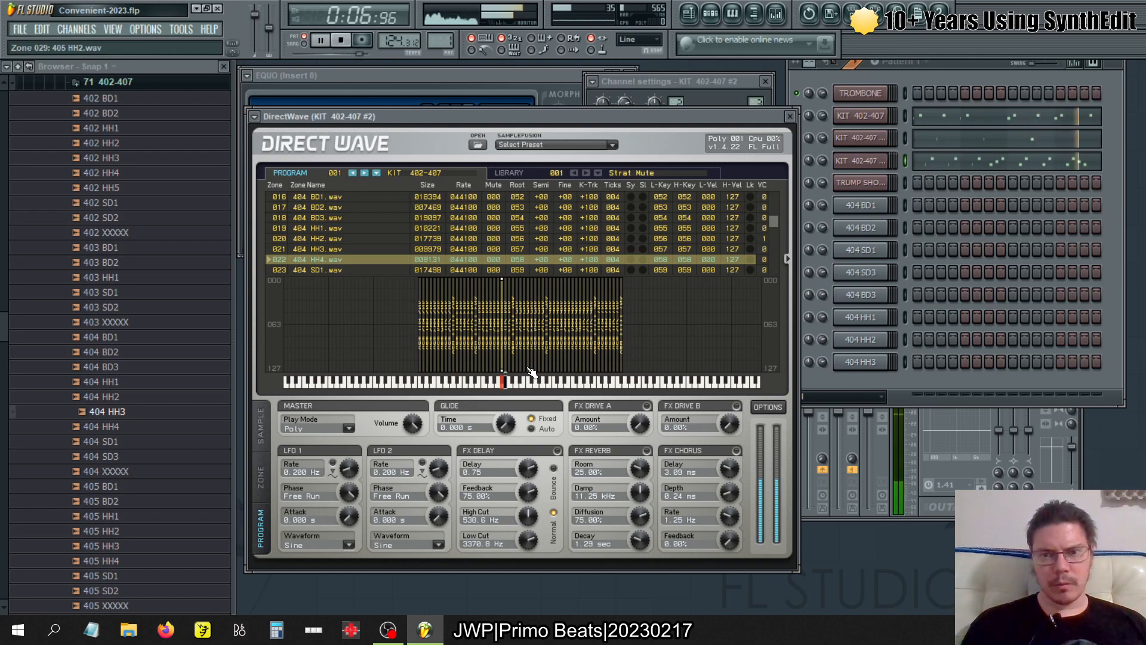
# - Check the DirectWave zones that KIT 402-407, #2 and #3 trigger while playing patterns 2, 4 and 5, and stop playback
pyautogui.press('KP_Add')
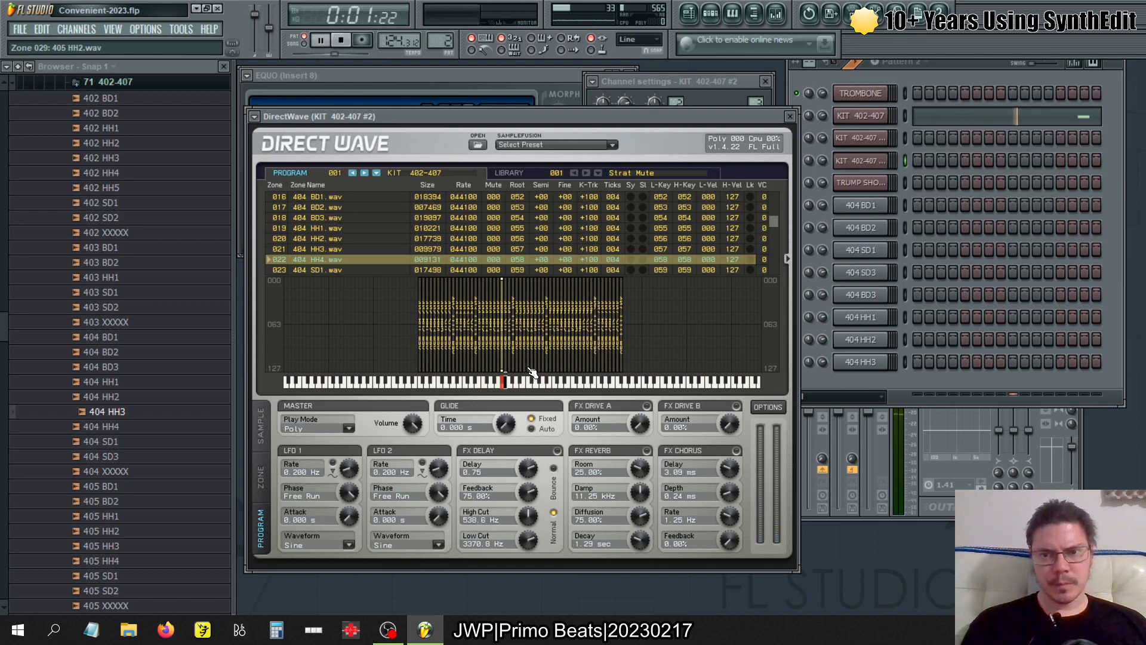
pyautogui.click(860, 116)
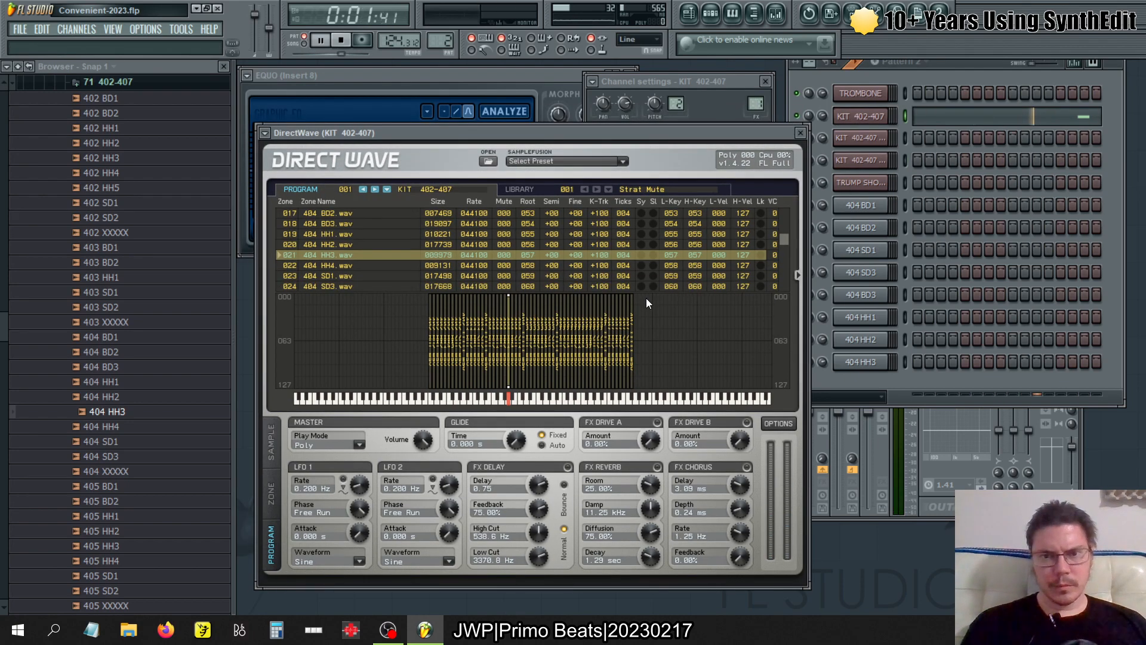
pyautogui.click(629, 268)
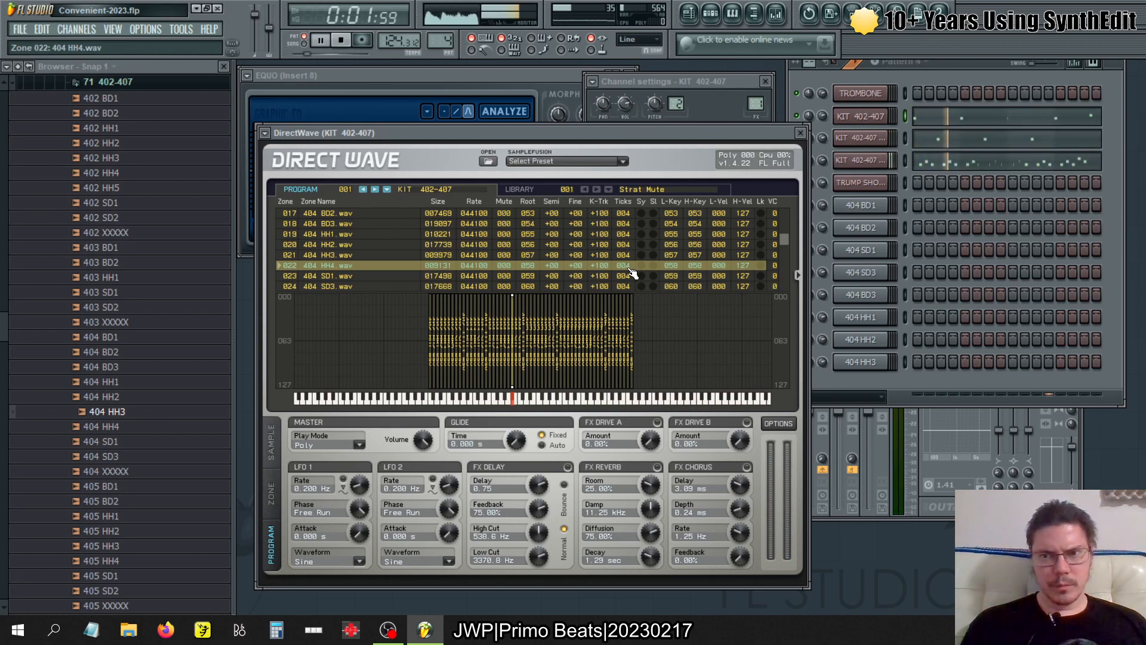
pyautogui.click(862, 161)
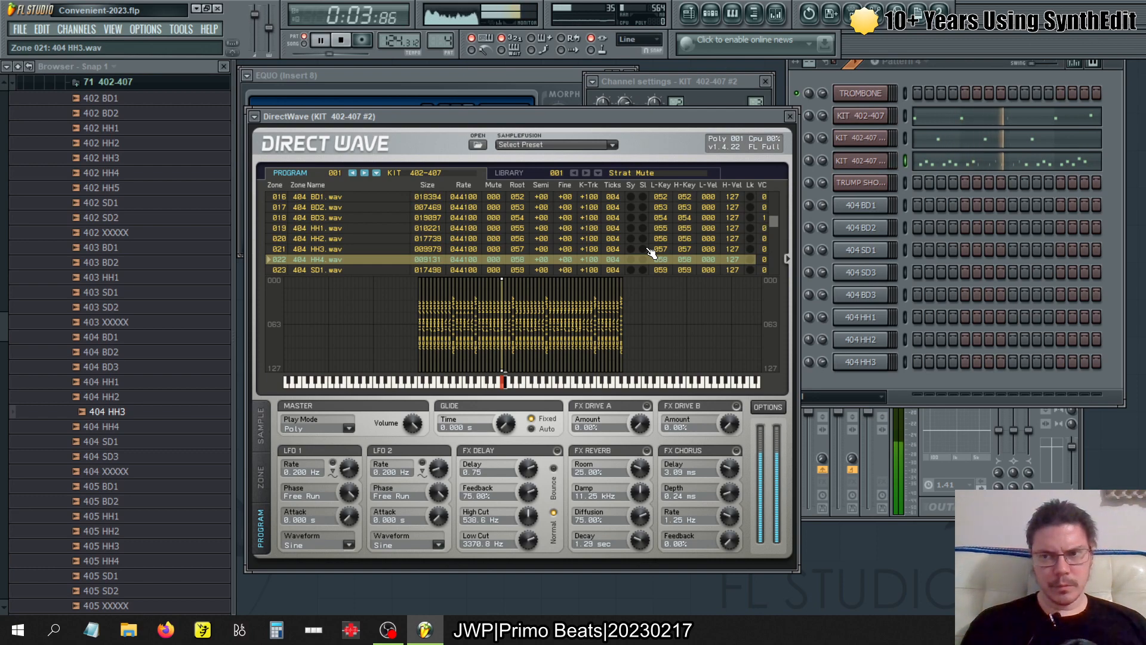
pyautogui.press('KP_Add')
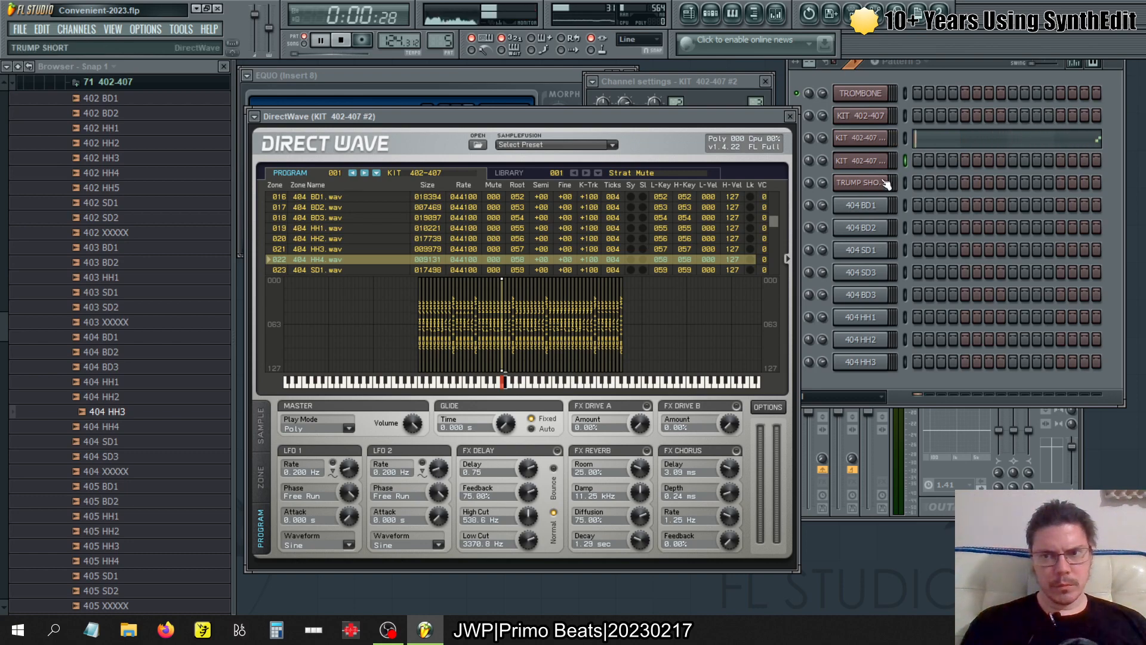
pyautogui.click(877, 141)
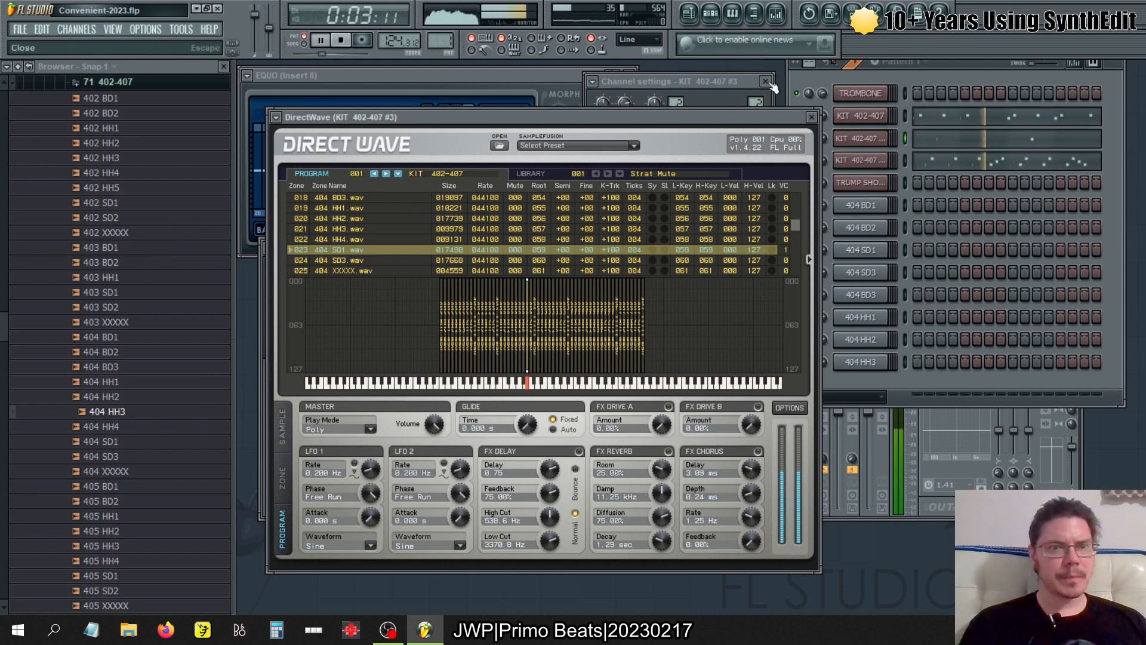
pyautogui.click(342, 41)
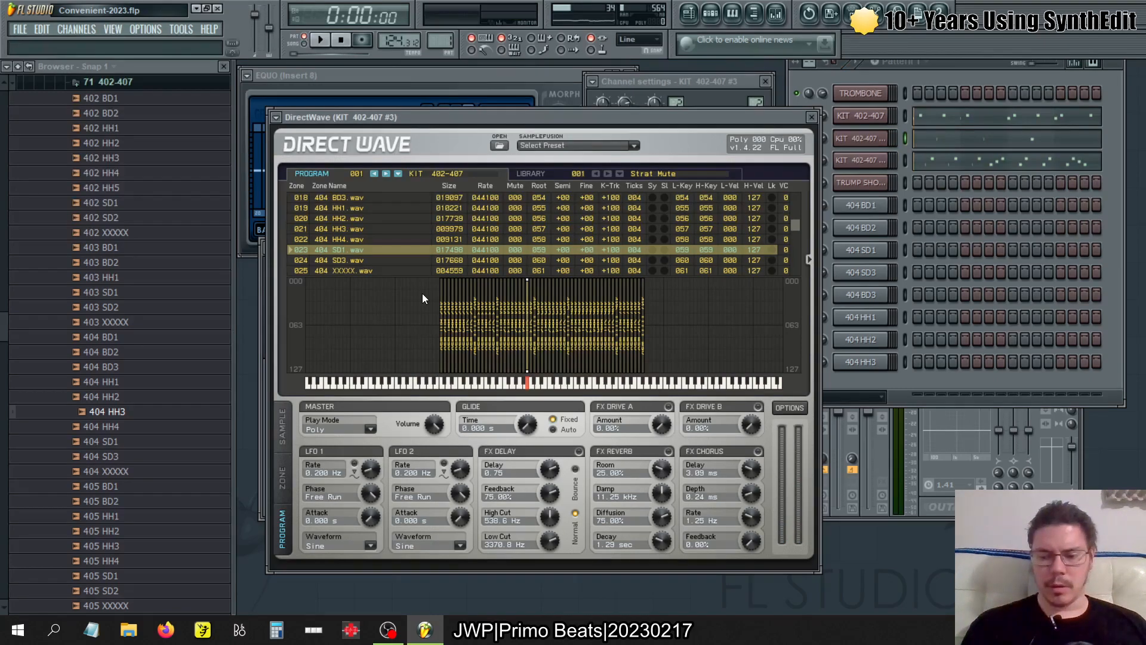
# - Switch to OBS Studio, select the BRB Scene for the preview, and return to FL Studio
pyautogui.hotkey('alt', 'Tab')
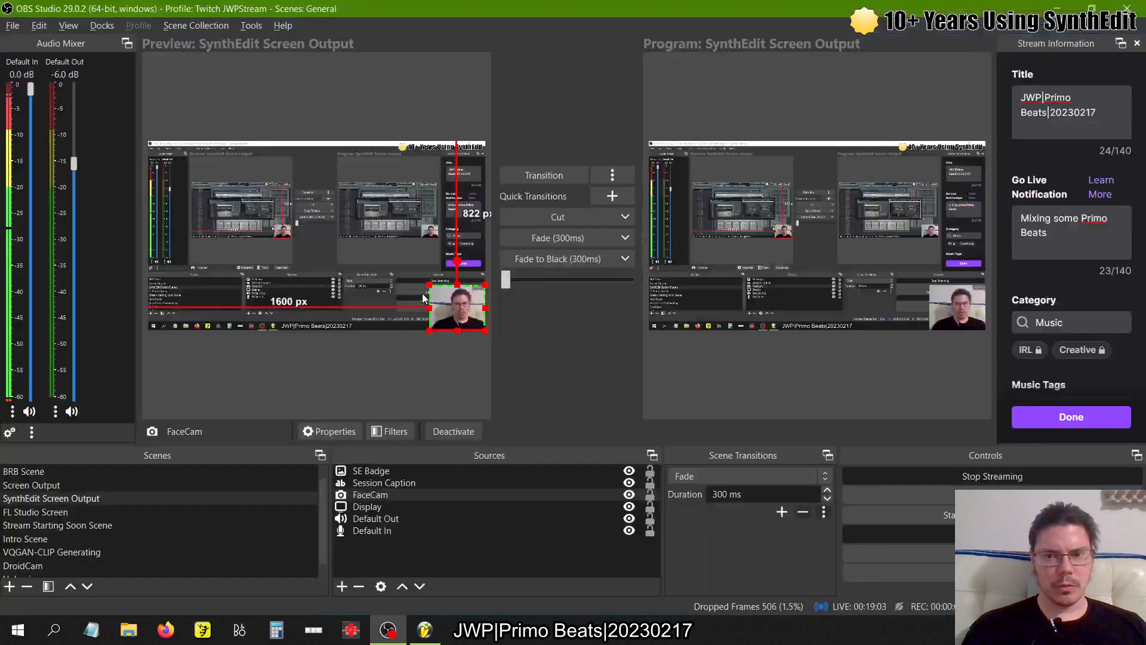
pyautogui.press('Up')
pyautogui.press('Up')
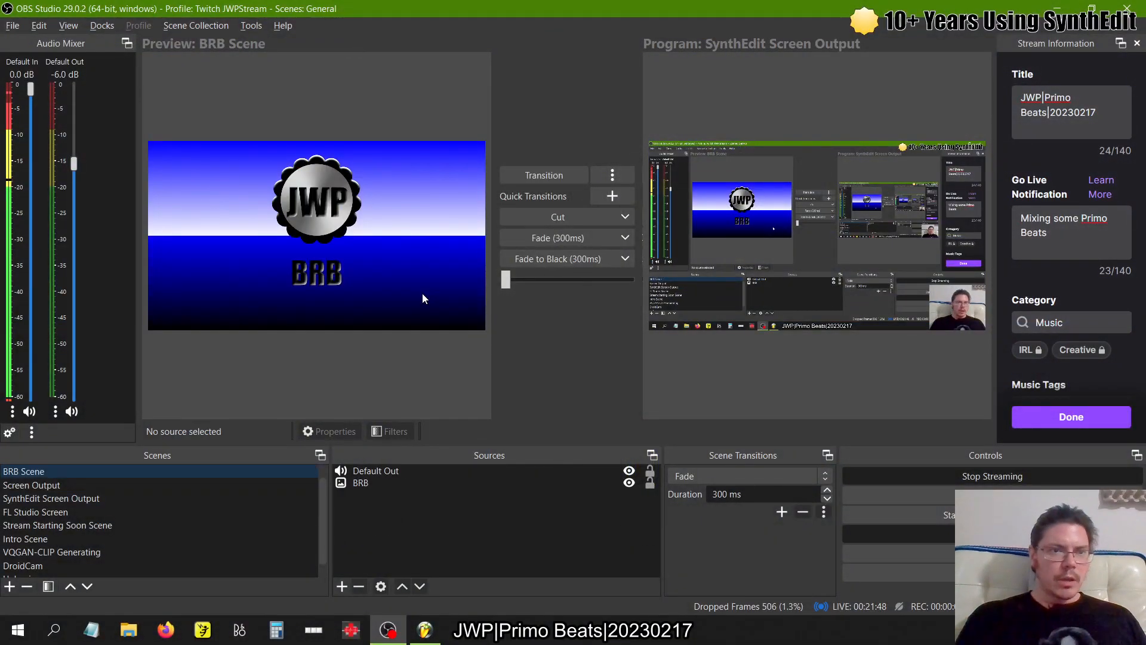
pyautogui.hotkey('alt', 'Tab')
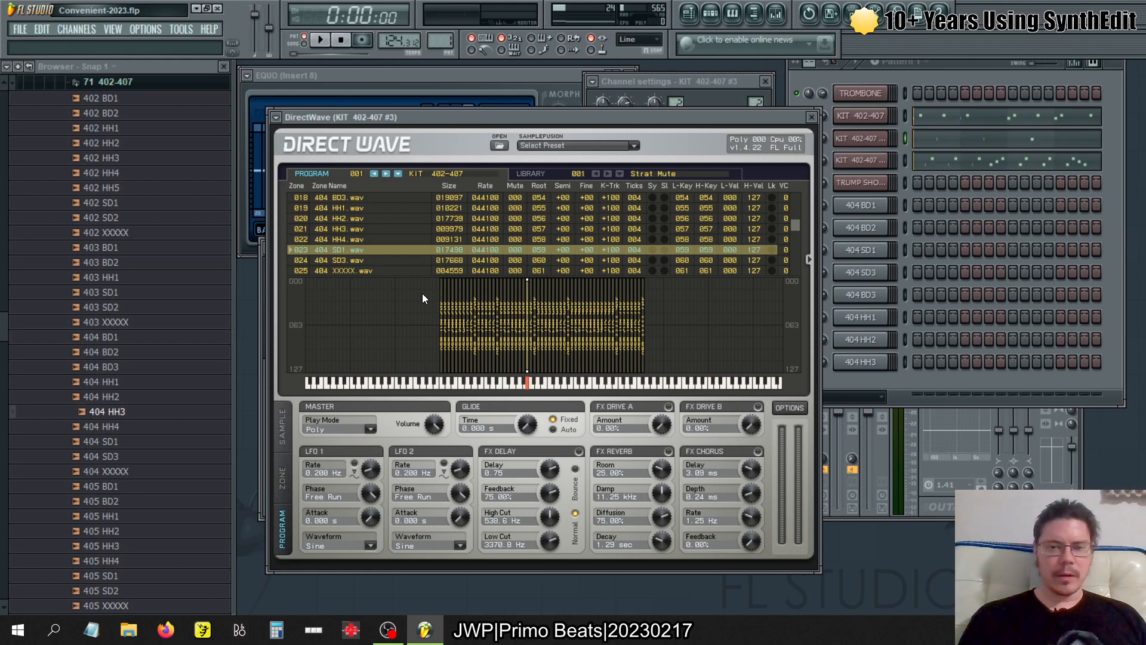
# - Close all open windows and bring back only the mixer and the step sequencer
pyautogui.press('F12')
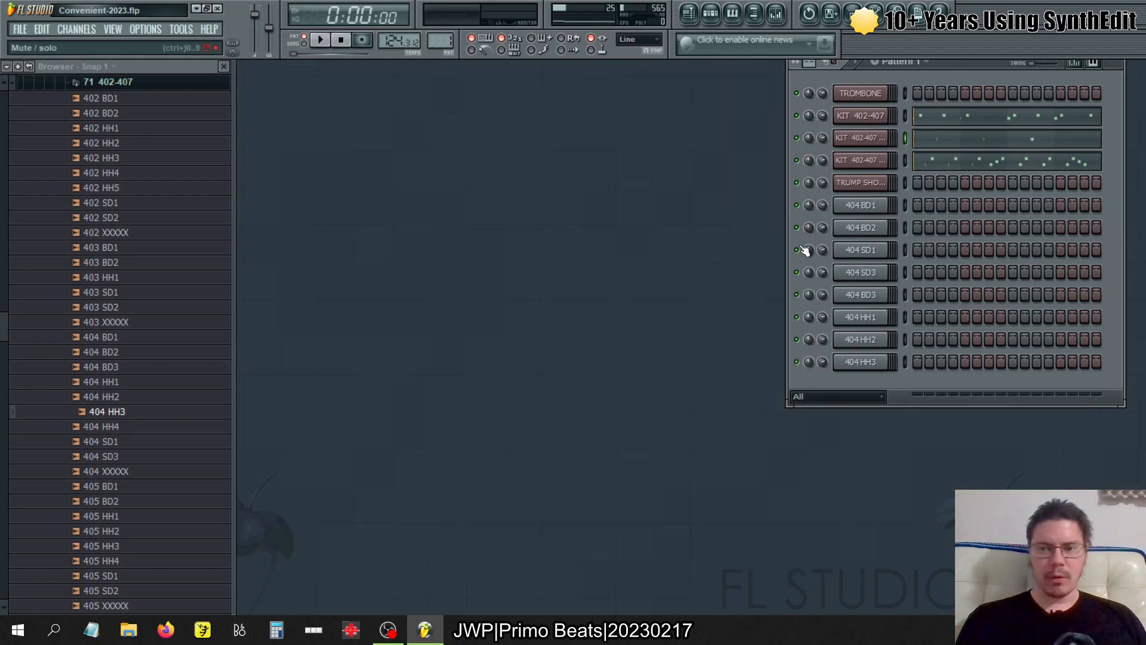
pyautogui.click(710, 13)
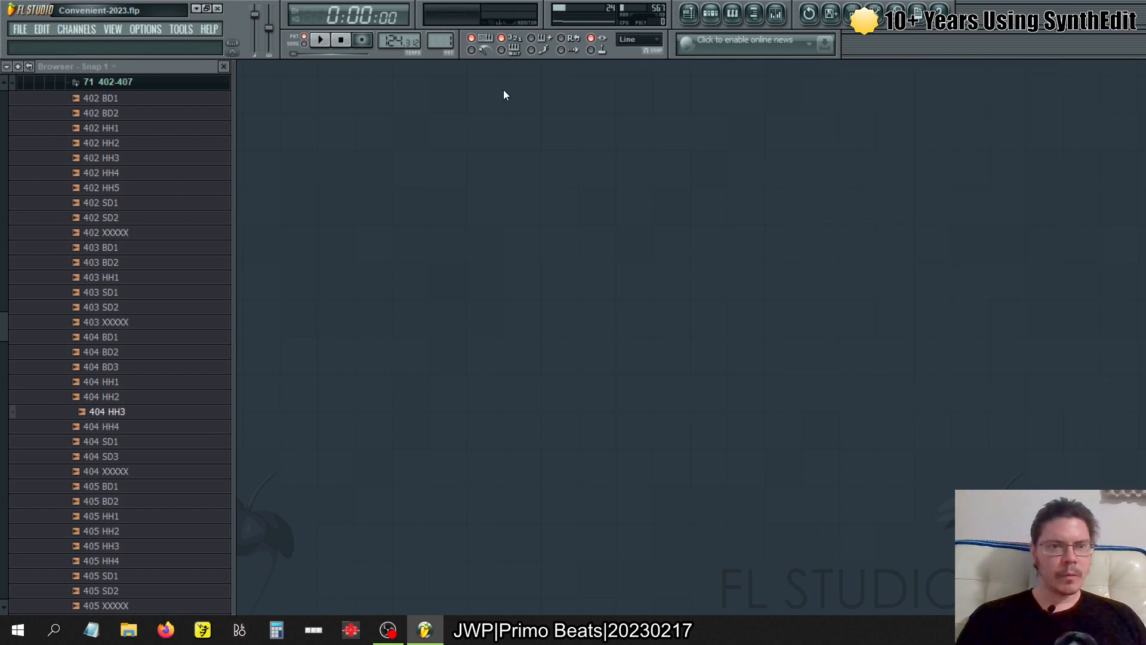
pyautogui.click(776, 14)
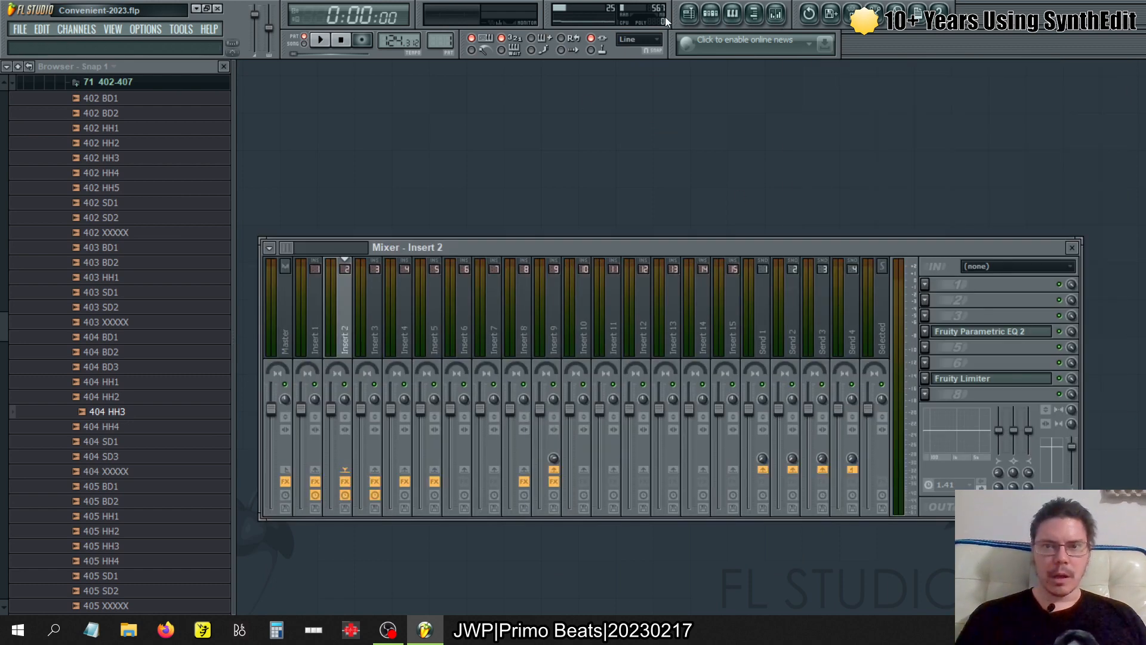
pyautogui.click(710, 13)
# - Check the root note and key zone of every 404 sampler channel, from 404 HH3 up to 404 BD1
pyautogui.click(860, 362)
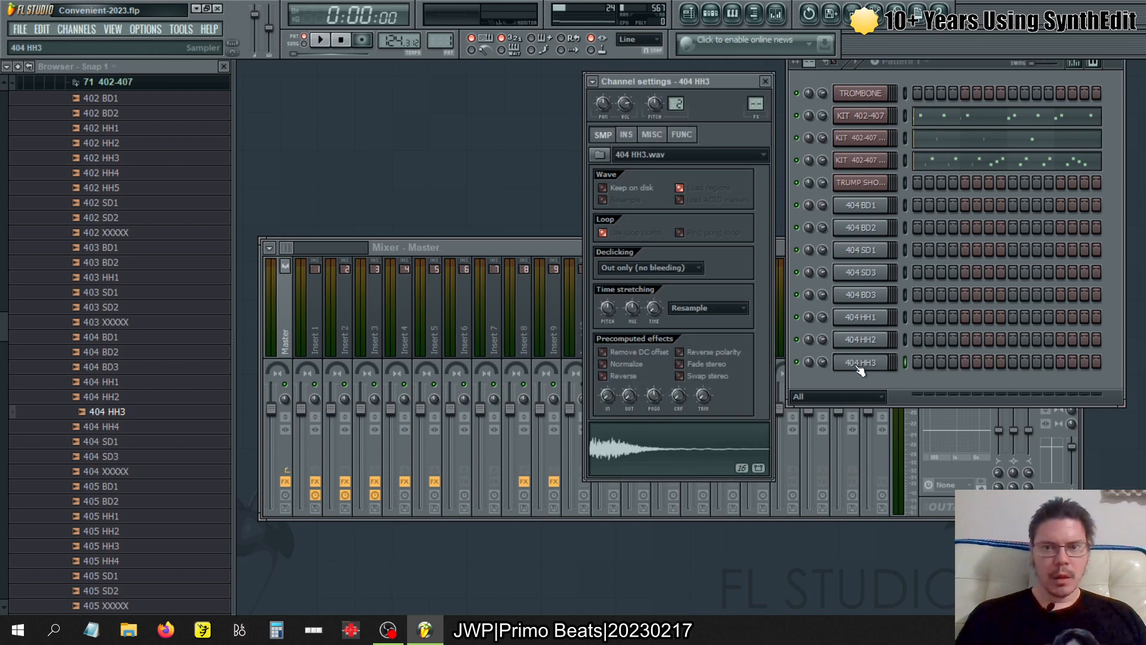
pyautogui.click(651, 133)
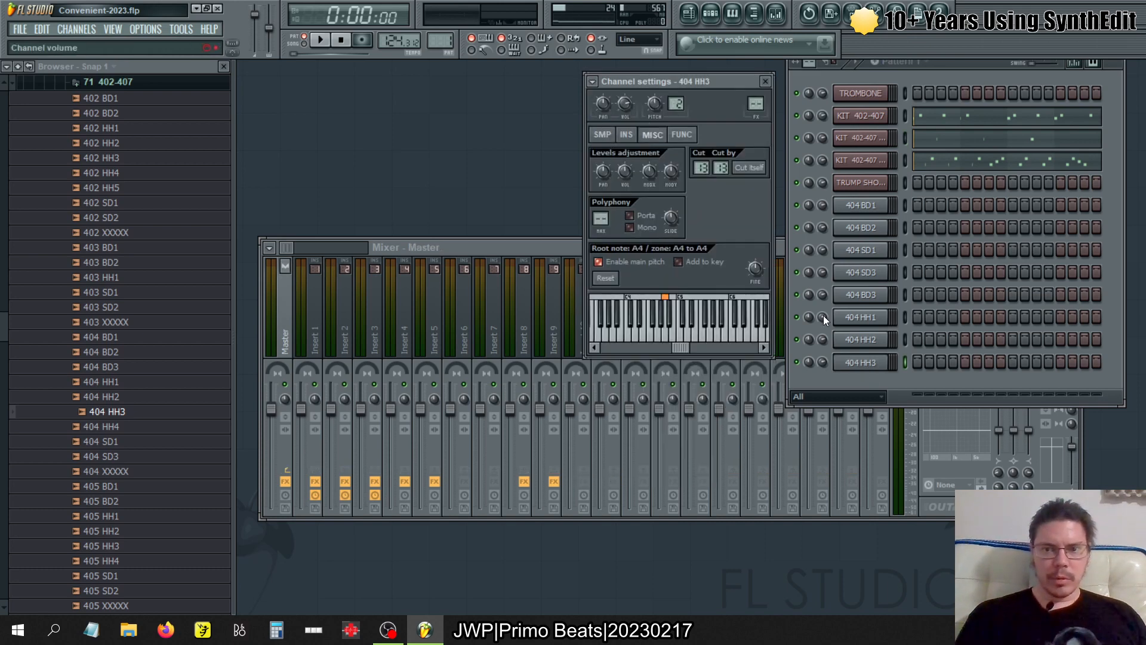
pyautogui.click(860, 339)
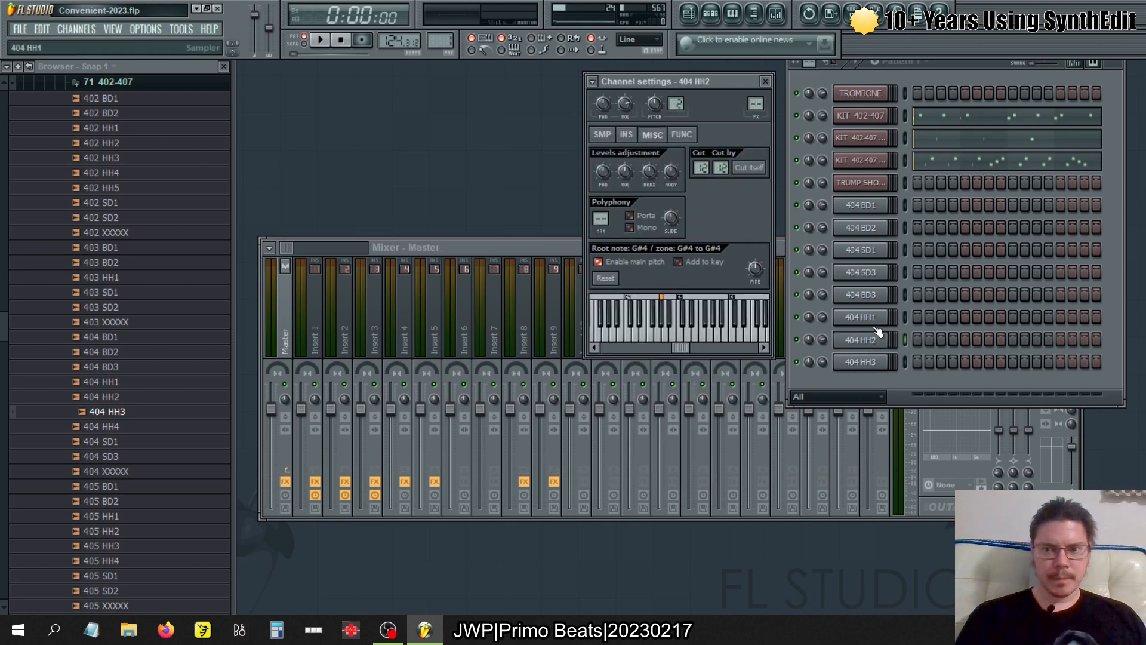
pyautogui.click(869, 317)
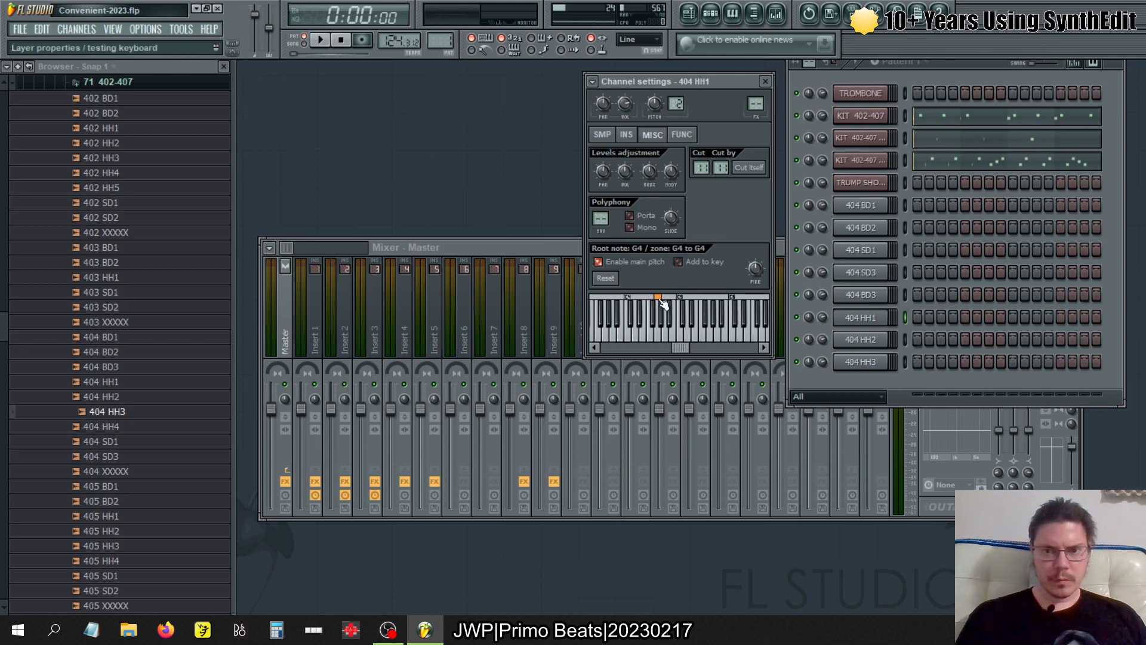
pyautogui.click(871, 296)
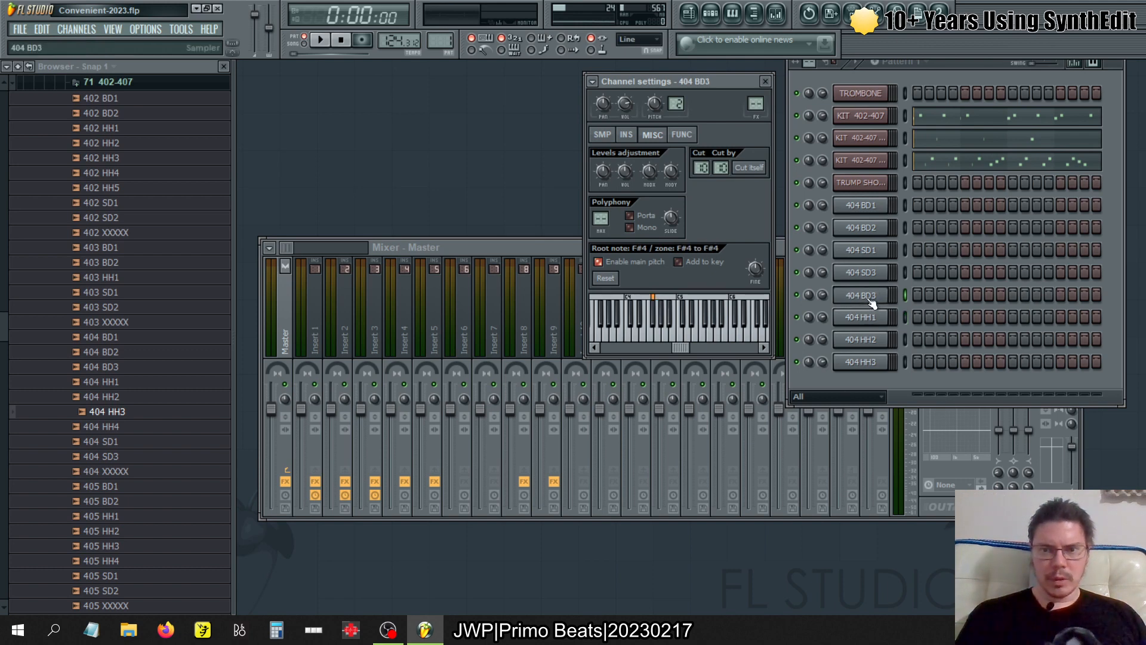
pyautogui.click(868, 276)
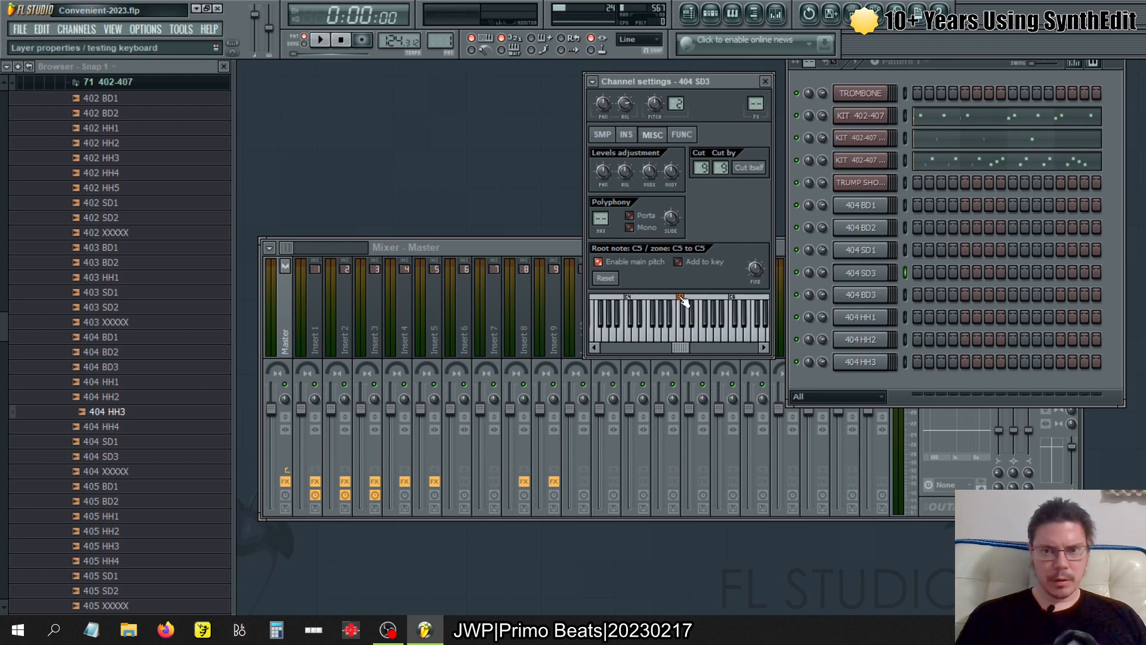
pyautogui.click(873, 254)
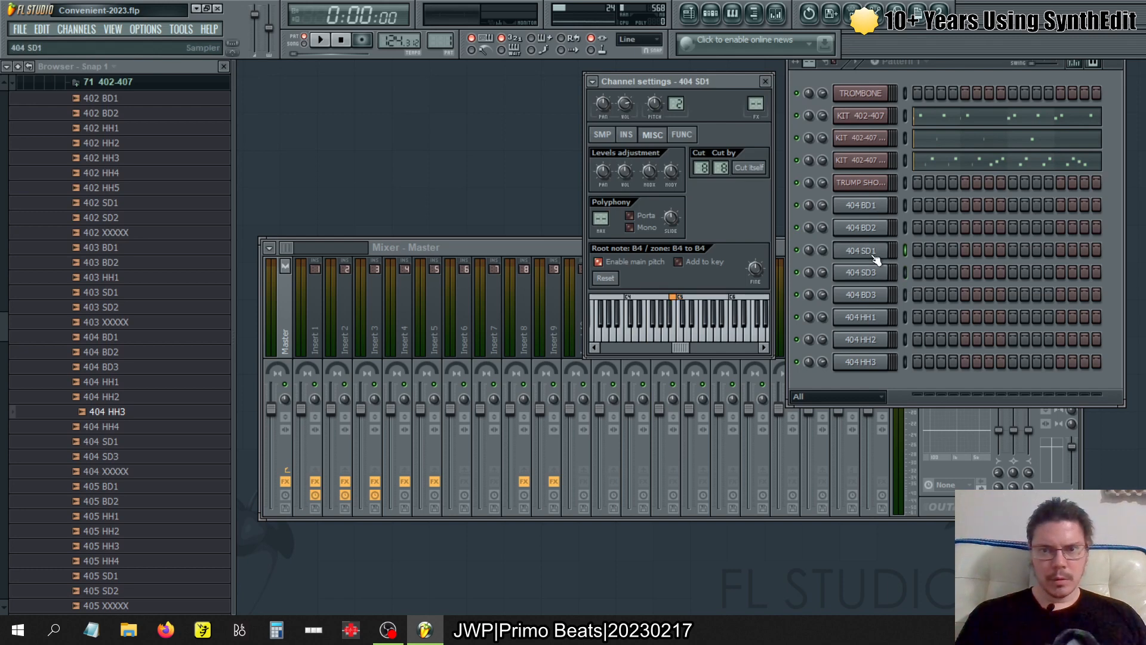
pyautogui.click(860, 233)
pyautogui.click(861, 206)
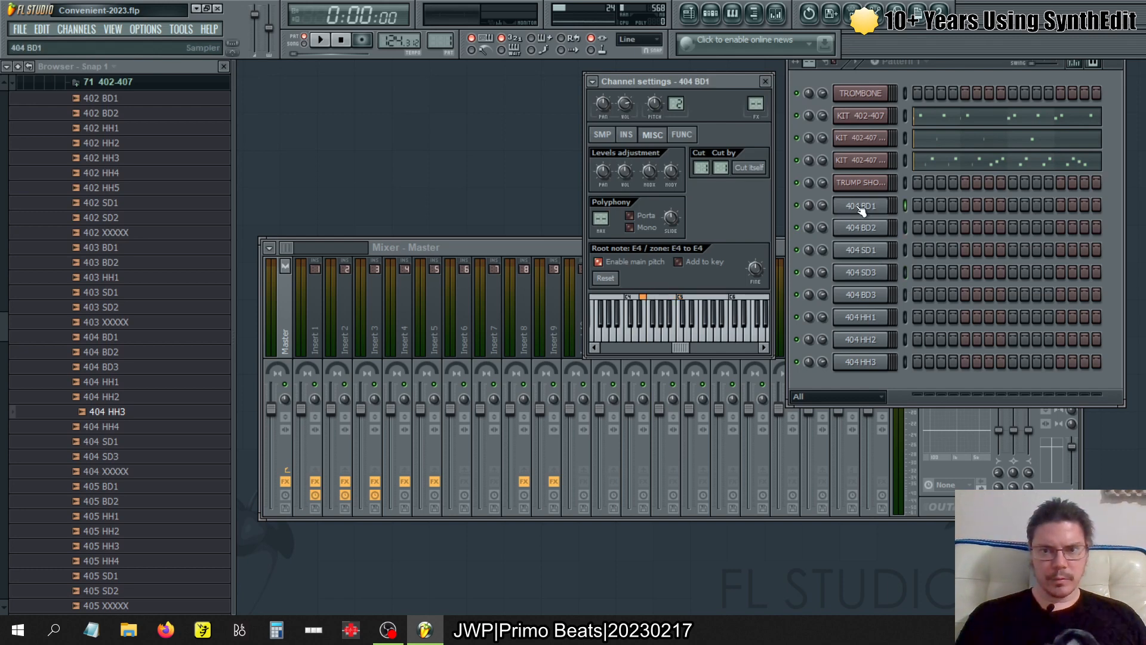
# - Copy KIT 402-407's pattern 1 notes into the 404 BD1 and 404 BD2 channels
pyautogui.click(907, 120)
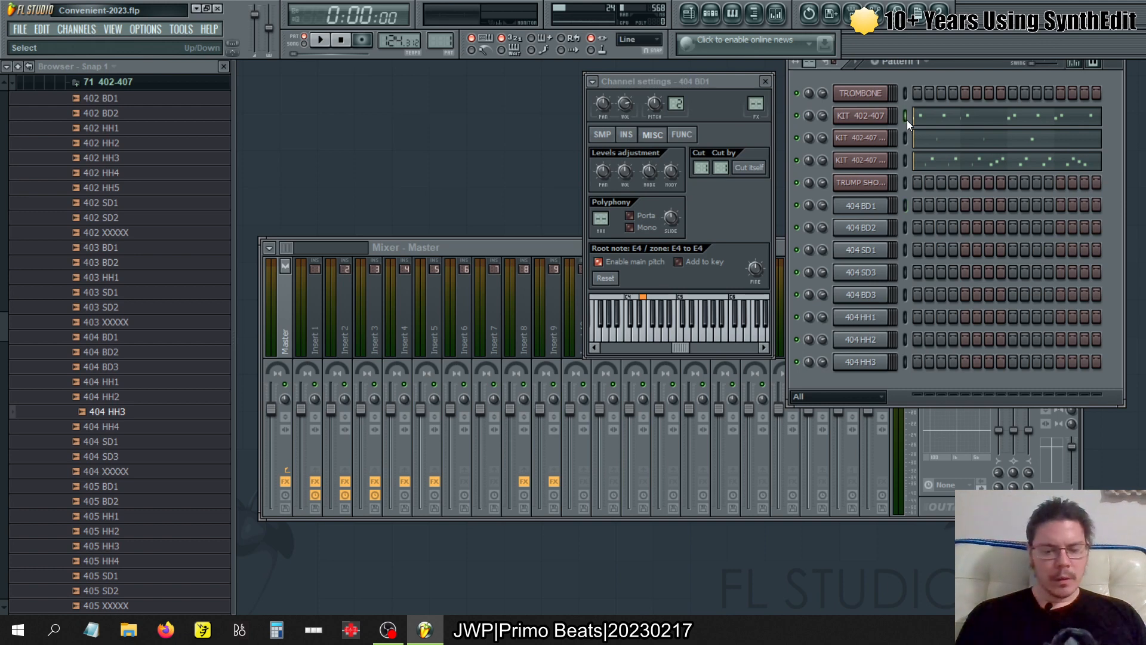
pyautogui.click(903, 205)
pyautogui.hotkey('ctrl', 'v')
pyautogui.click(903, 223)
pyautogui.hotkey('ctrl', 'v')
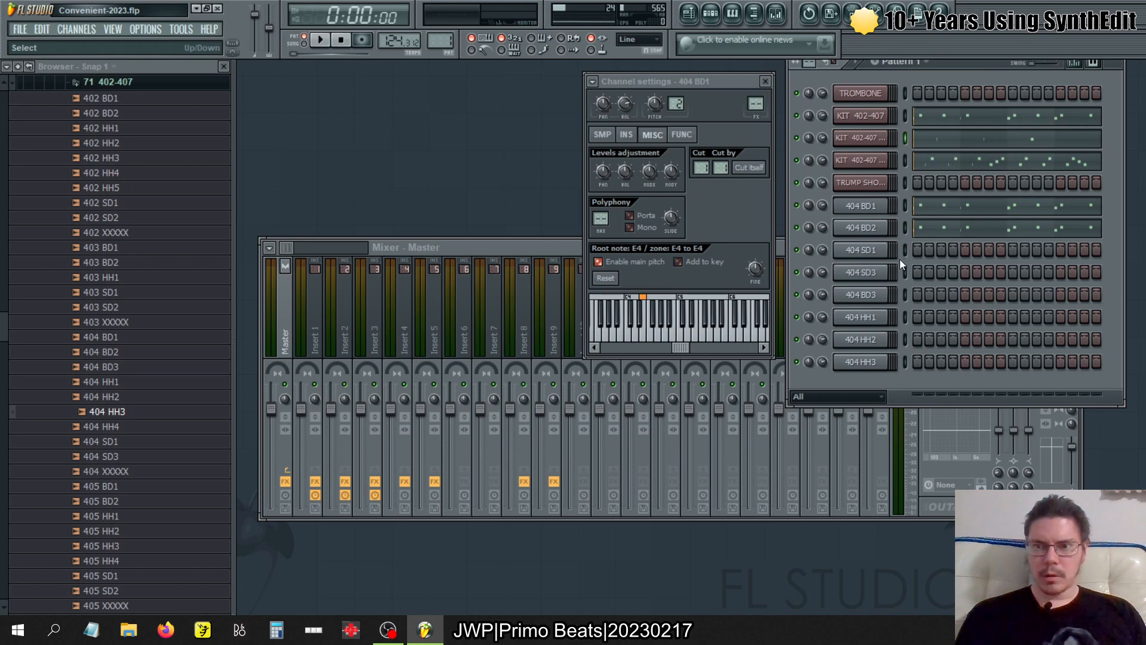
# - Copy KIT 402-407 #3's pattern 1 notes into 404 SD1 and 404 SD3, and check the 404 SD1 notes in the piano roll
pyautogui.click(903, 250)
pyautogui.hotkey('ctrl', 'v')
pyautogui.click(904, 271)
pyautogui.hotkey('ctrl', 'v')
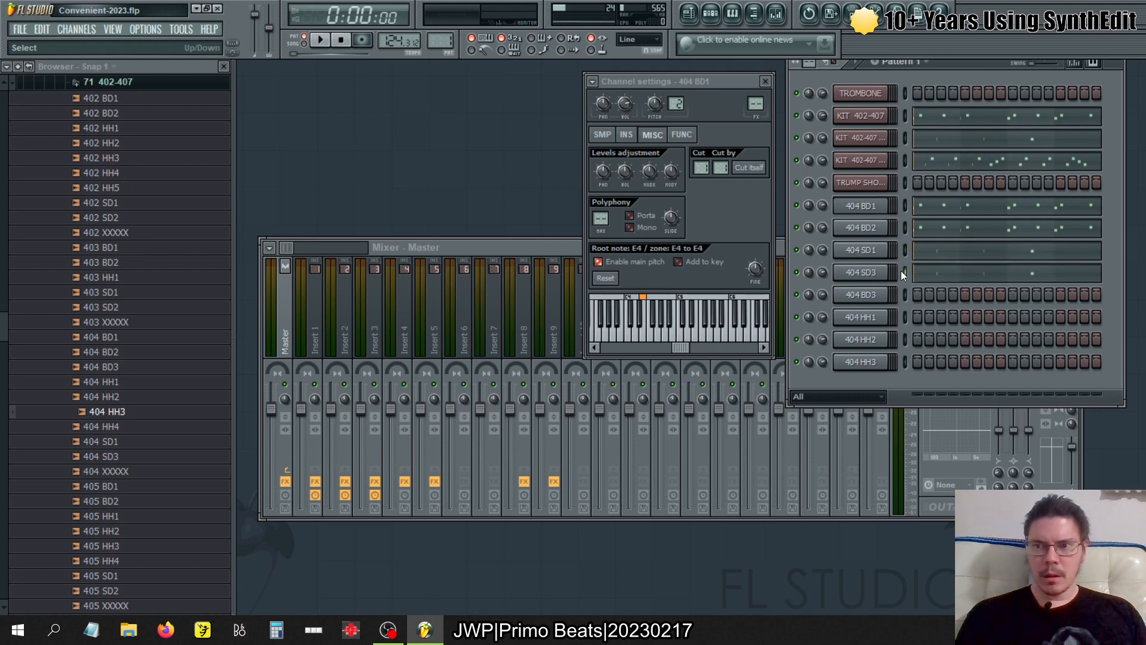
pyautogui.click(960, 261)
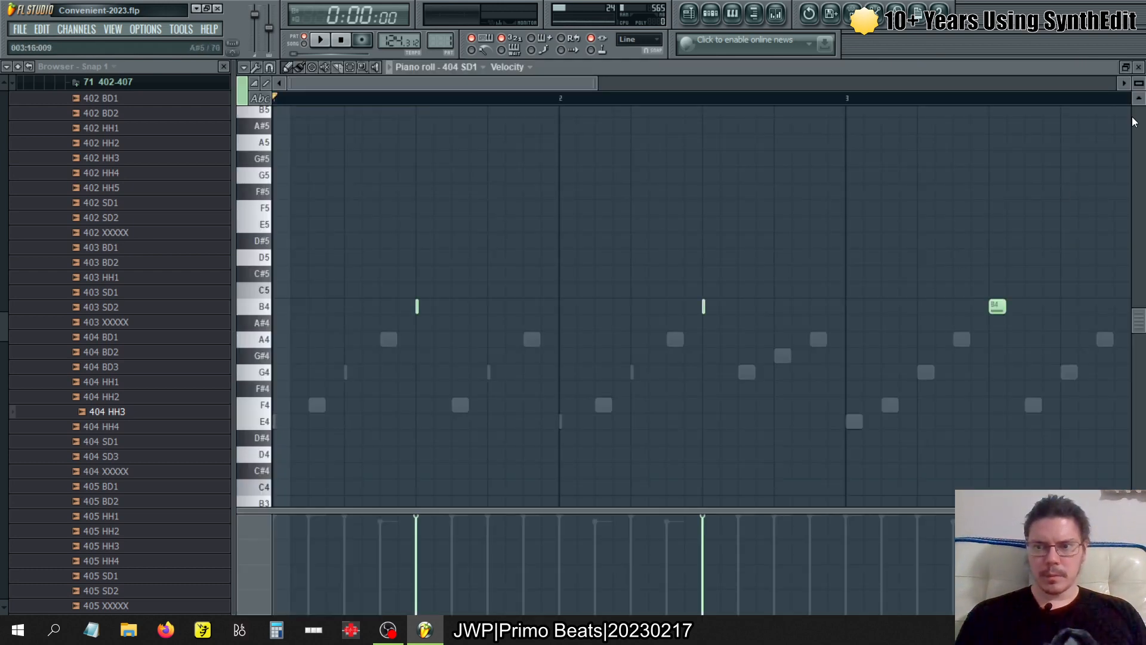
pyautogui.click(1141, 67)
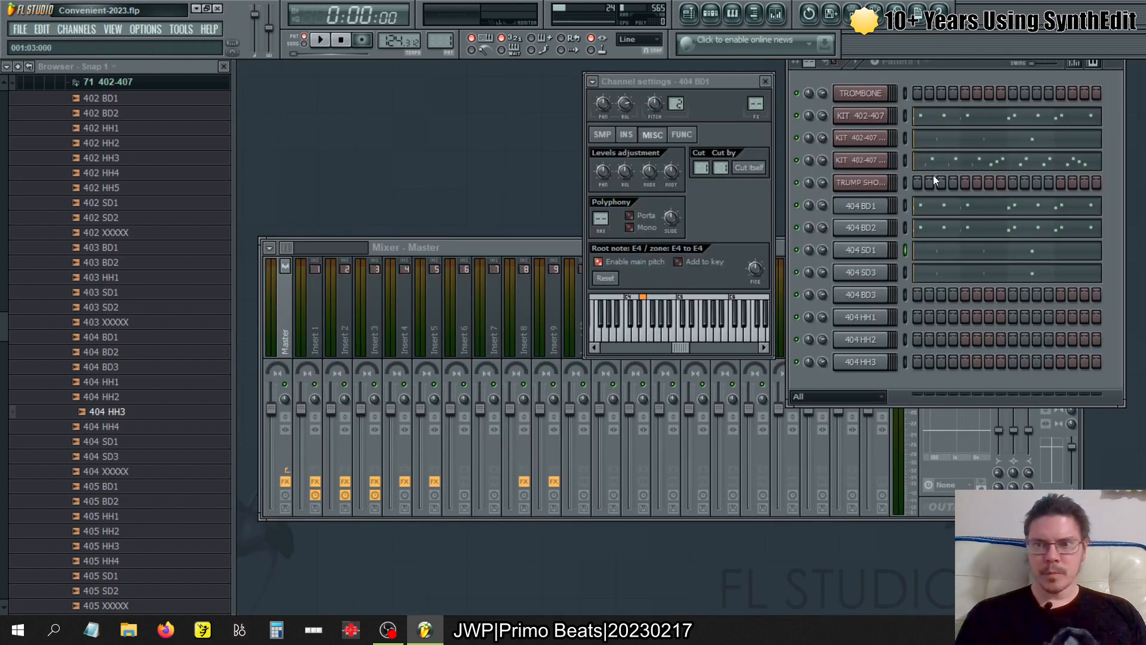
# - Copy KIT 402-407 #2's pattern 1 notes into the 404 HH1, 404 HH2 and 404 HH3 channels
pyautogui.click(906, 317)
pyautogui.hotkey('ctrl', 'v')
pyautogui.click(906, 339)
pyautogui.hotkey('ctrl', 'v')
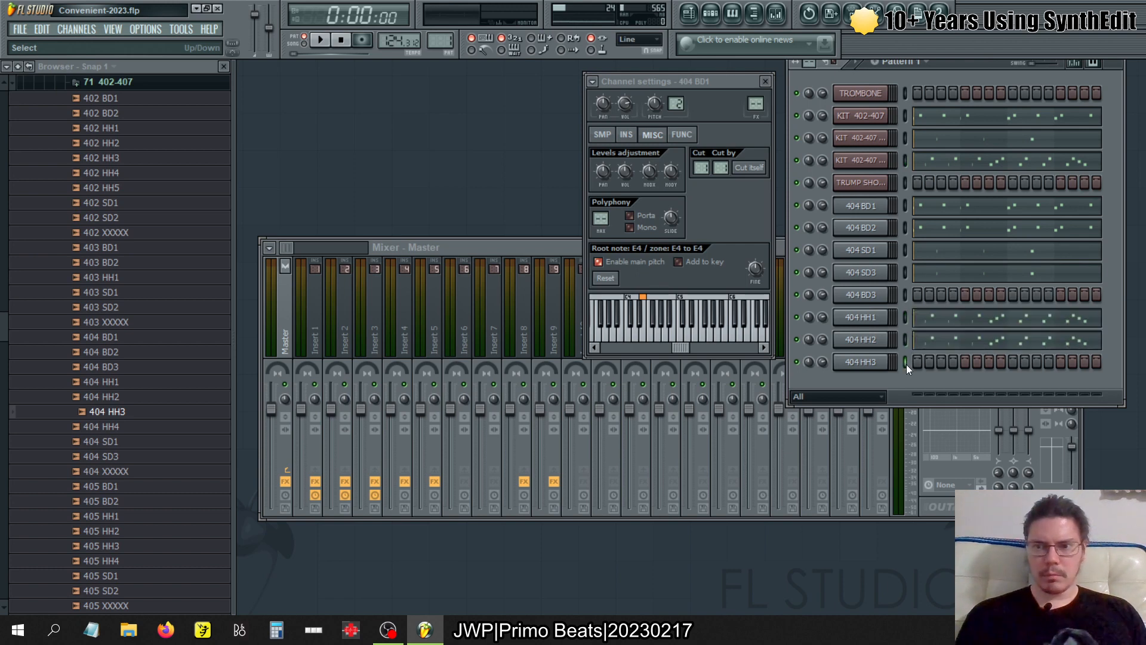
pyautogui.hotkey('ctrl', 'v')
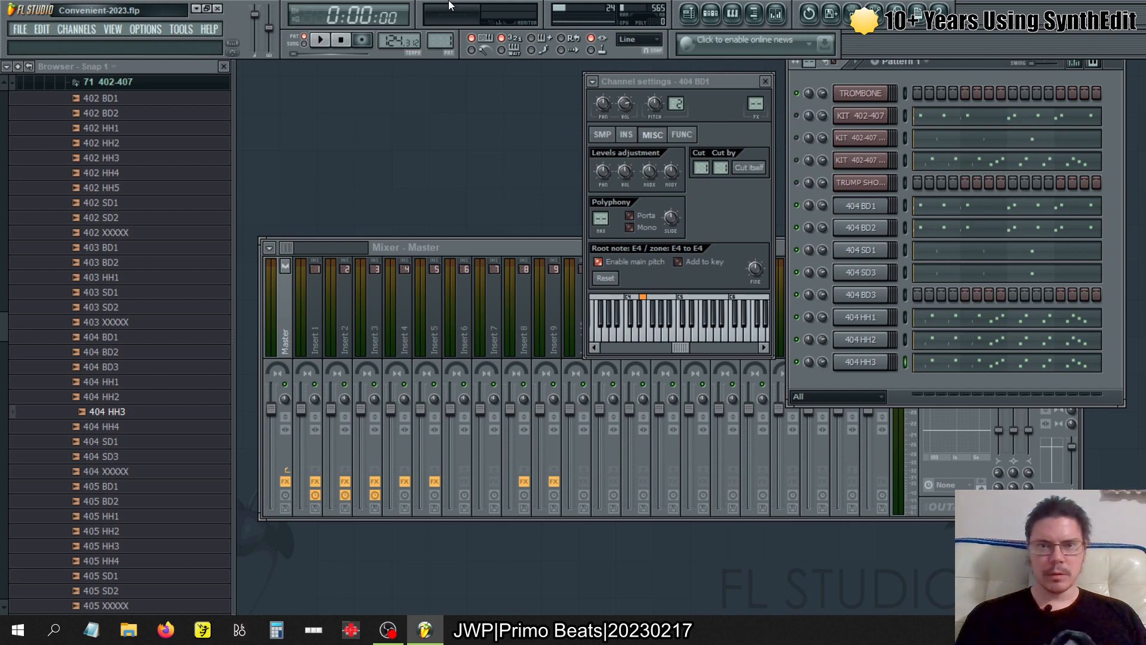
# - Play pattern 1, route 404 BD1 to mixer track 1, and assign a mixer track to 404 BD2
pyautogui.click(319, 40)
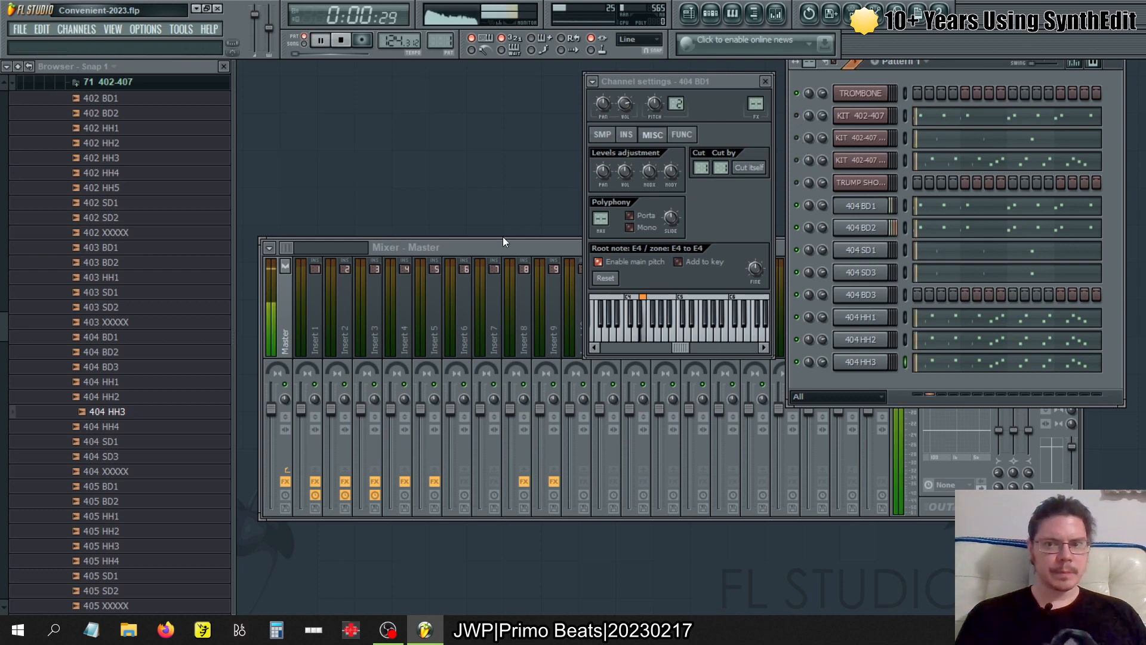
pyautogui.click(876, 209)
pyautogui.click(875, 207)
pyautogui.click(874, 206)
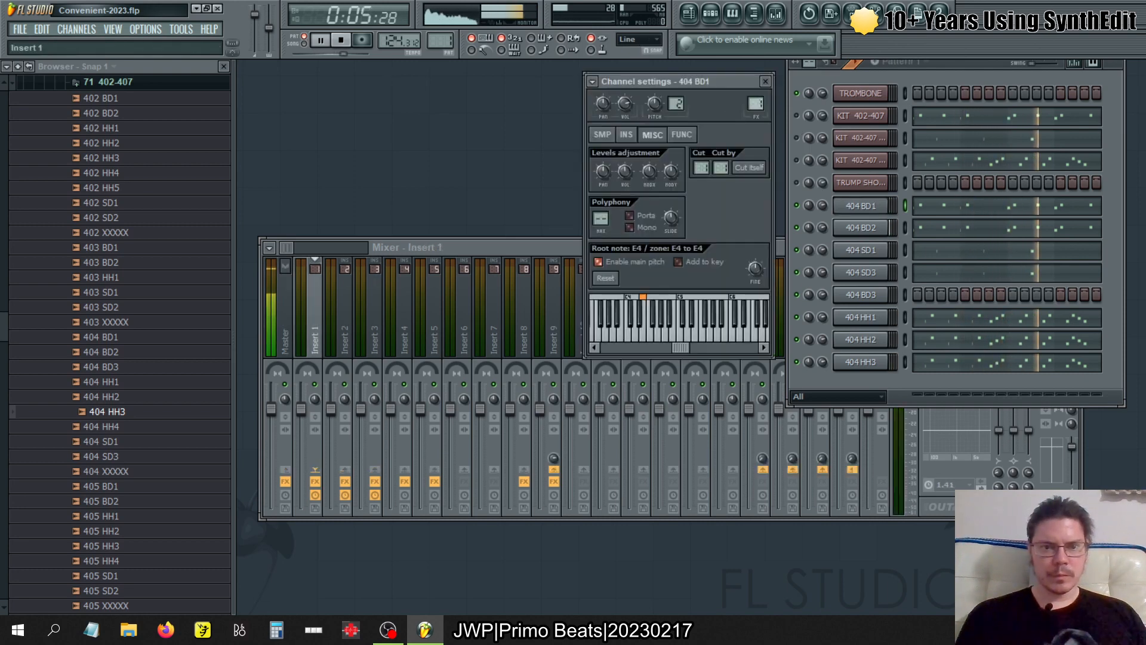
pyautogui.click(853, 227)
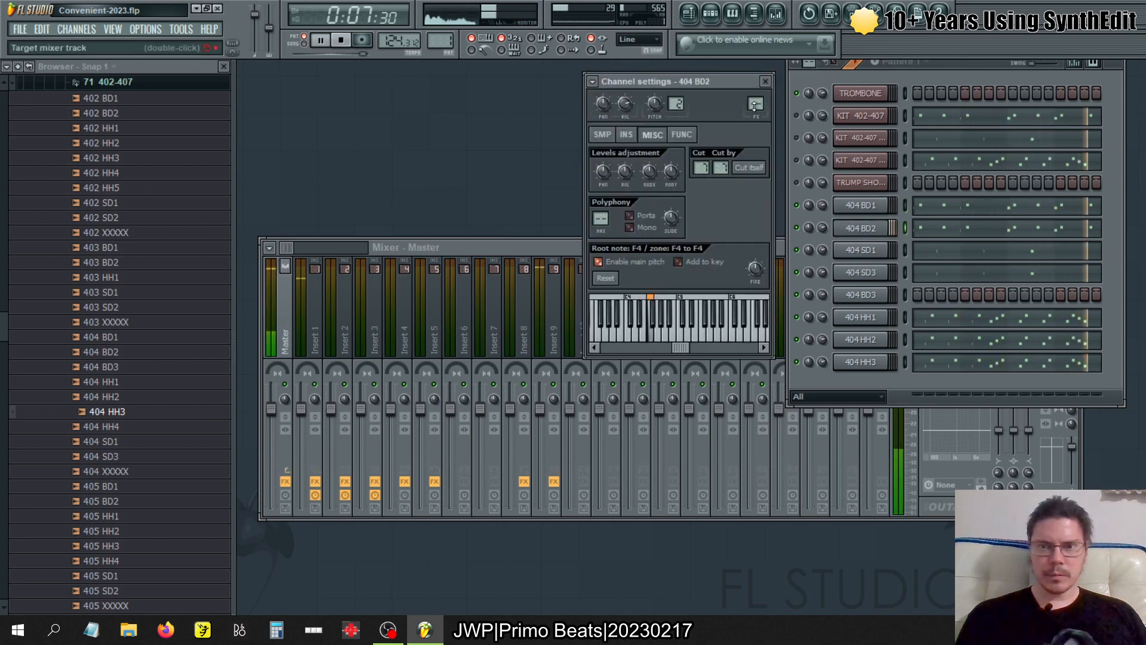
pyautogui.moveTo(756, 104); pyautogui.dragTo(755, 99)
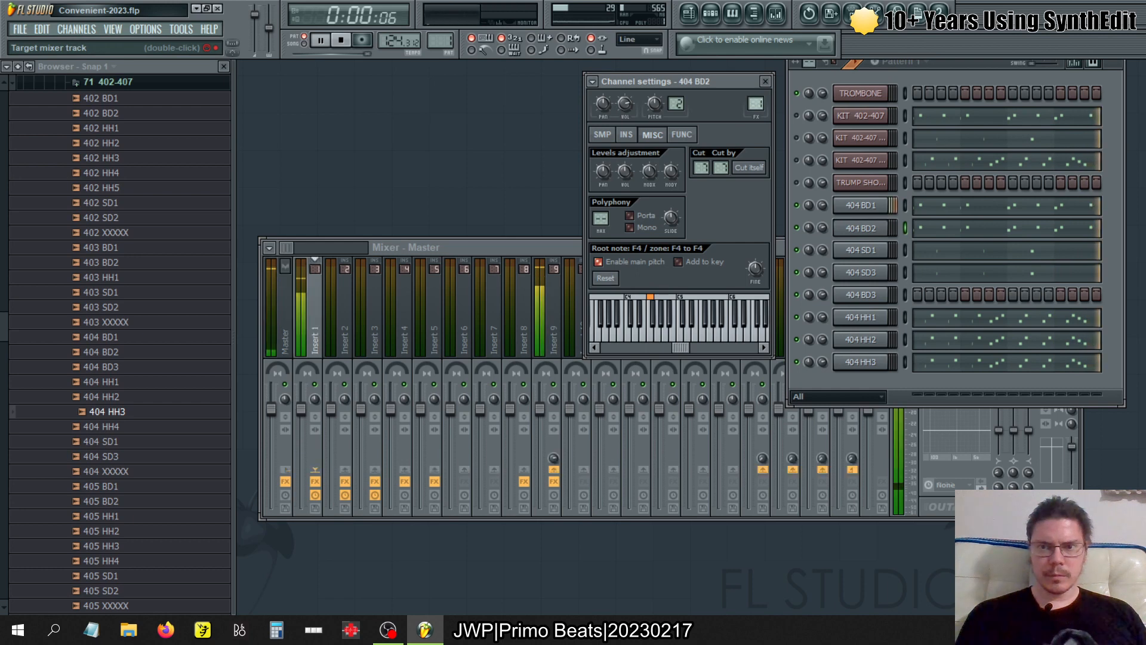
# - Route the 404 SD1 and 404 SD3 channels to mixer track 2, and 404 BD3 to mixer track 1
pyautogui.click(862, 251)
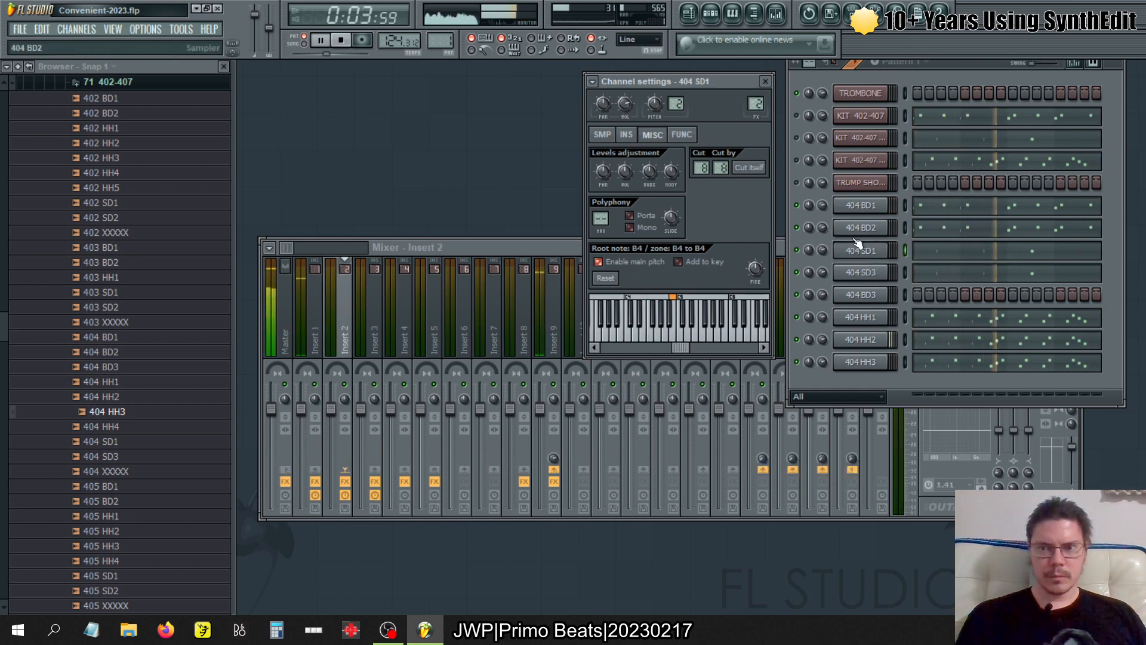
pyautogui.click(861, 273)
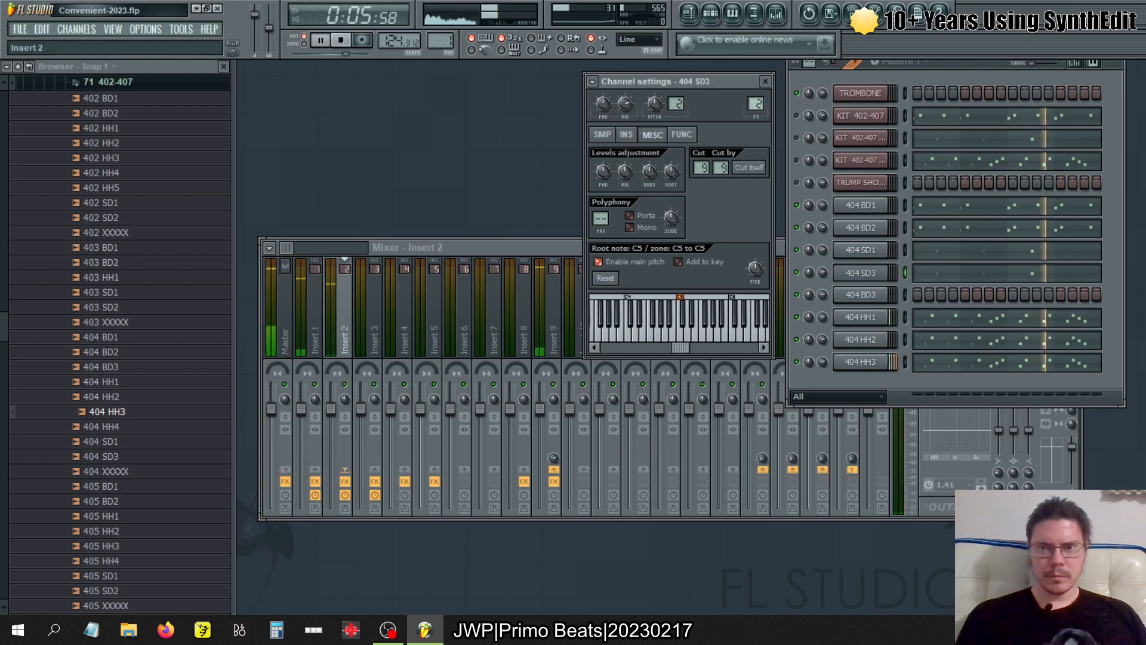
pyautogui.click(865, 295)
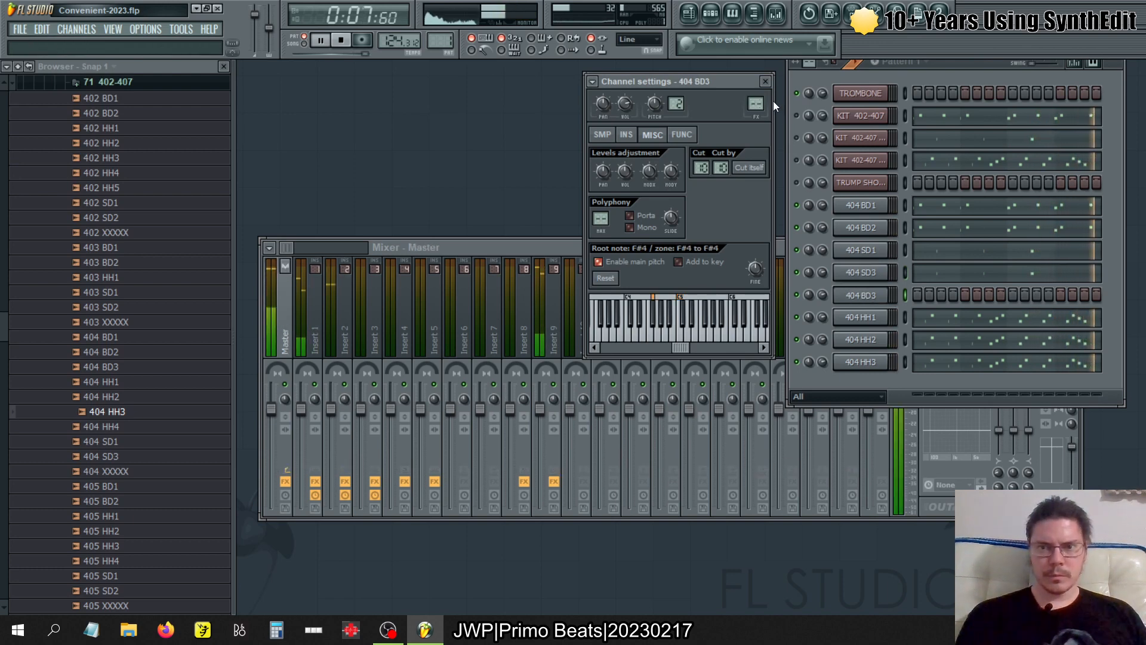
pyautogui.scroll(1, 755, 104)
# - Route the 404 HH1, 404 HH2 and 404 HH3 channels to mixer track 3
pyautogui.click(860, 317)
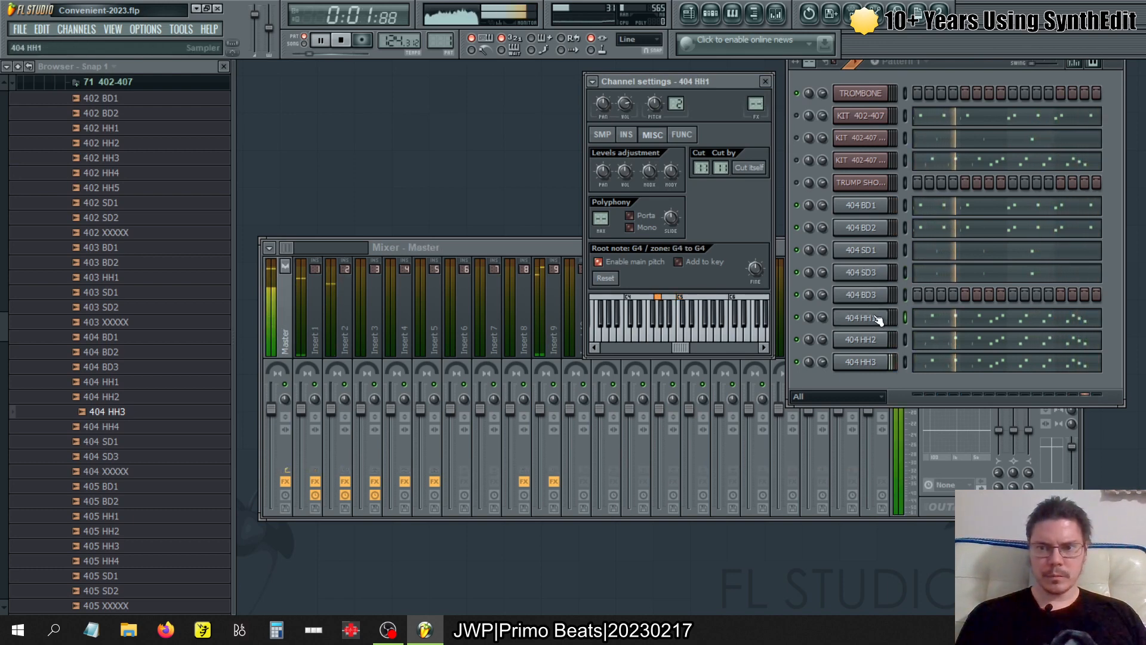
pyautogui.click(860, 338)
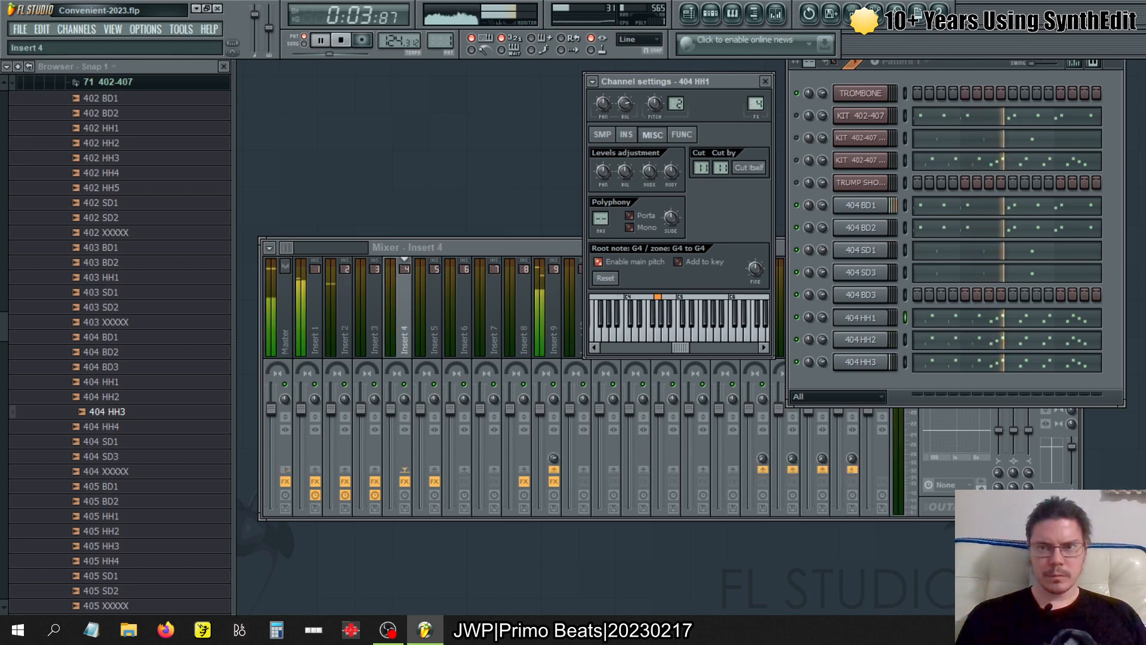
pyautogui.scroll(2, 755, 104)
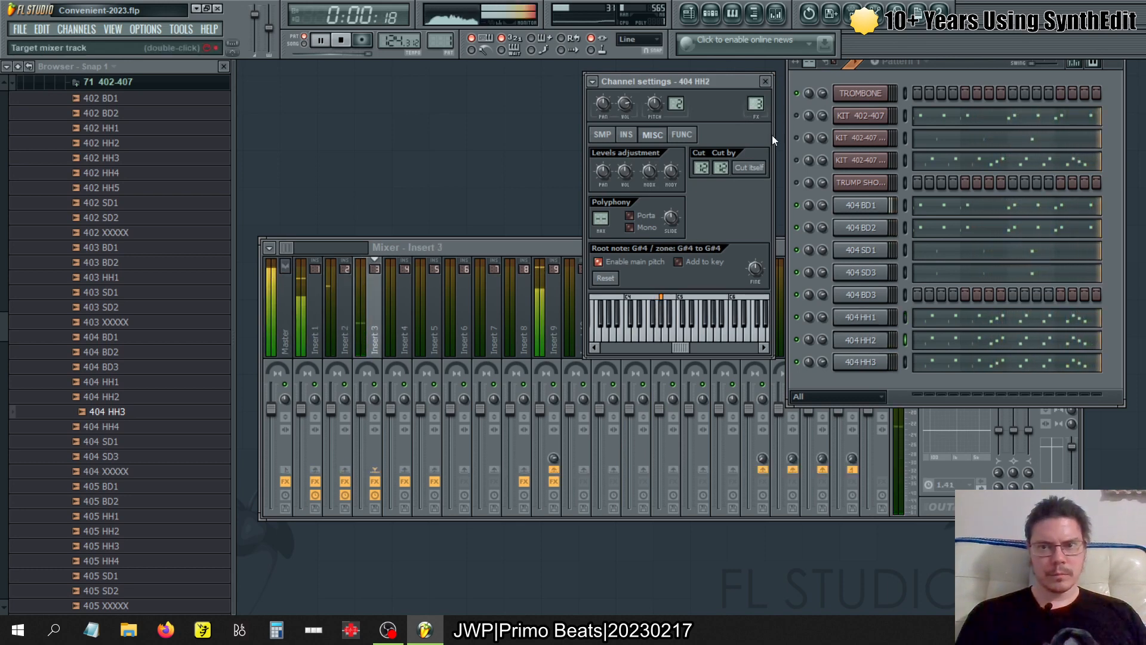
pyautogui.click(860, 361)
pyautogui.scroll(3, 756, 104)
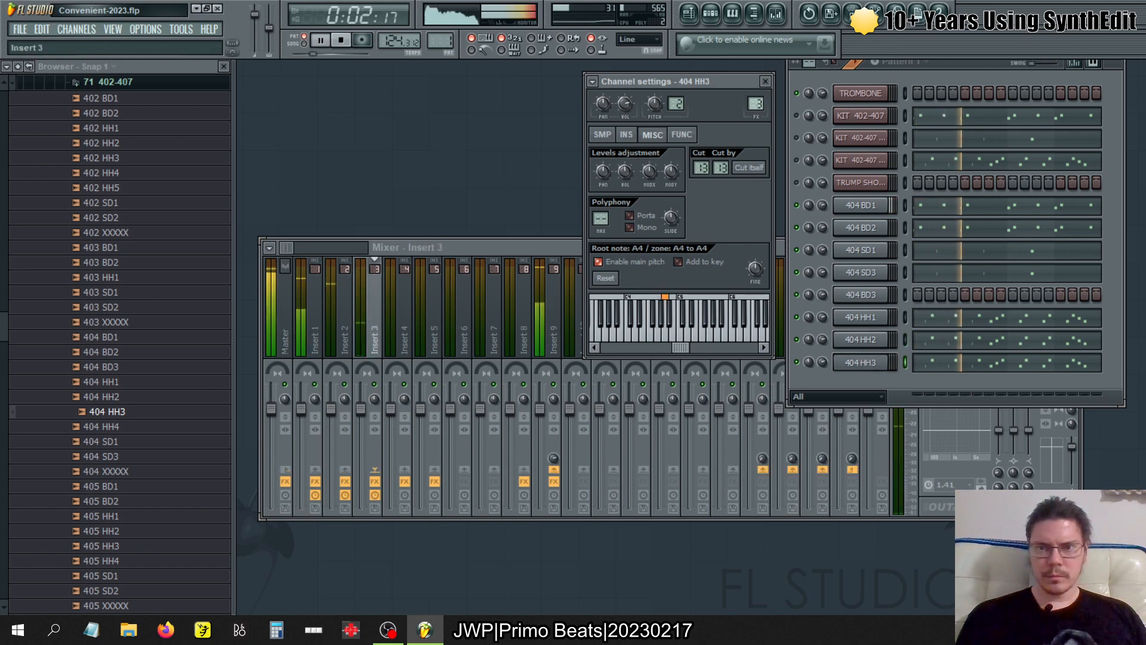
# - Copy KIT 402-407's pattern 2 notes into the 404 HH1, 404 HH2 and 404 HH3 channels
pyautogui.press('F4')
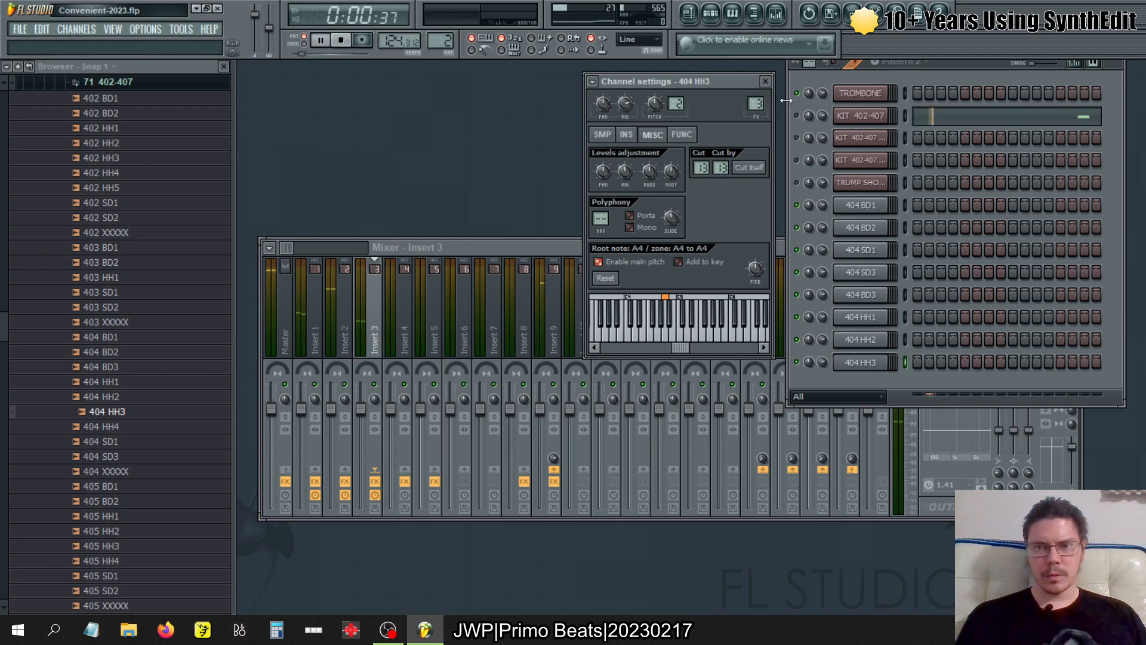
pyautogui.click(798, 115)
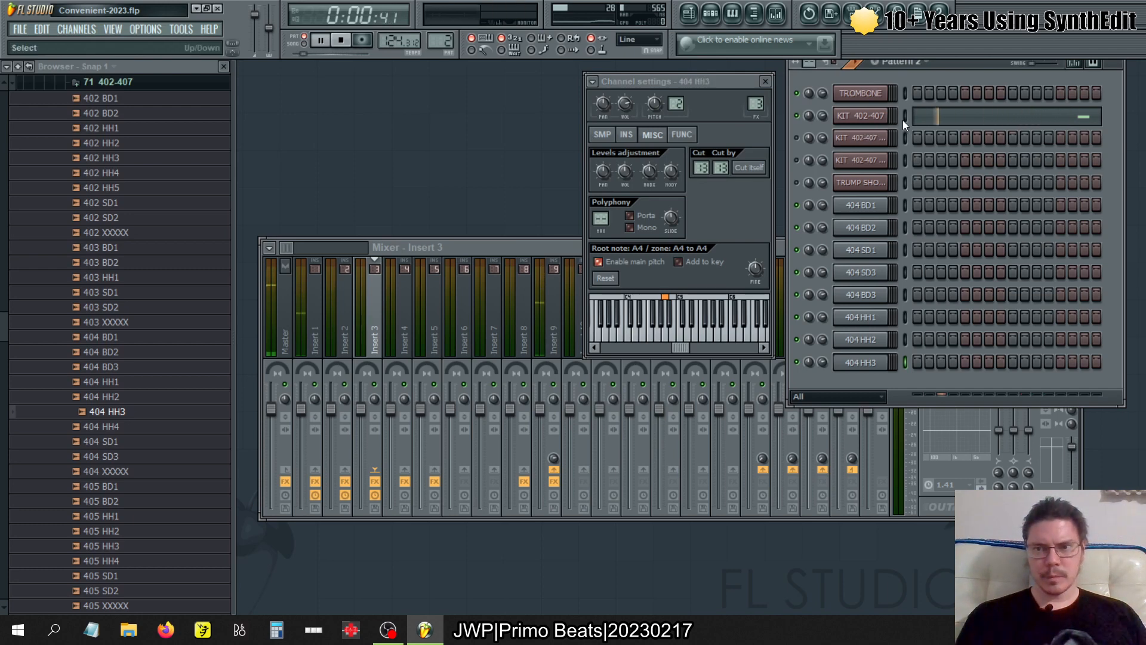
pyautogui.click(903, 314)
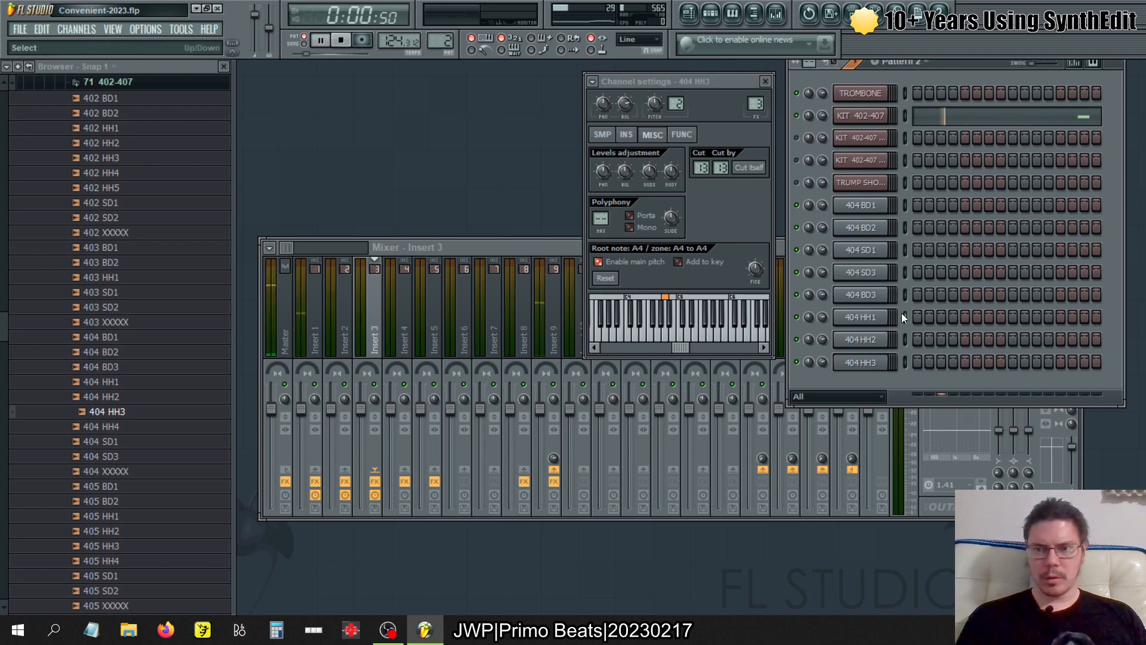
pyautogui.hotkey('ctrl', 'v')
pyautogui.click(903, 343)
pyautogui.hotkey('ctrl', 'v')
pyautogui.click(903, 359)
pyautogui.hotkey('ctrl', 'v')
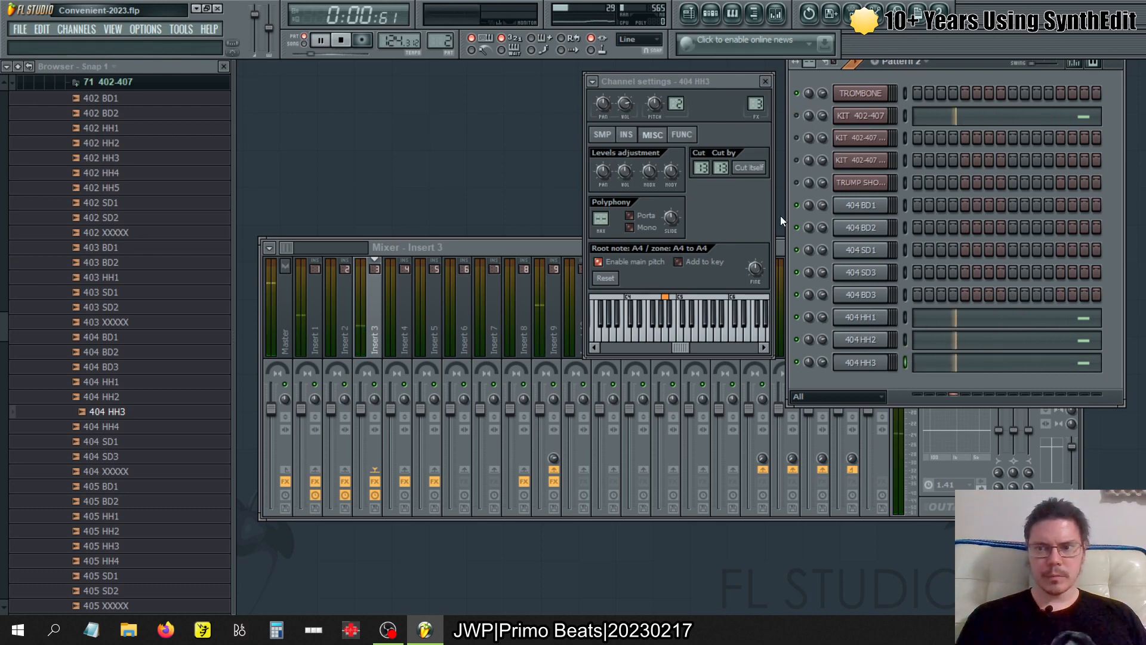
# - Copy KIT 402-407's pattern 3 notes into the 404 SD3 channel
pyautogui.press('KP_Subtract')
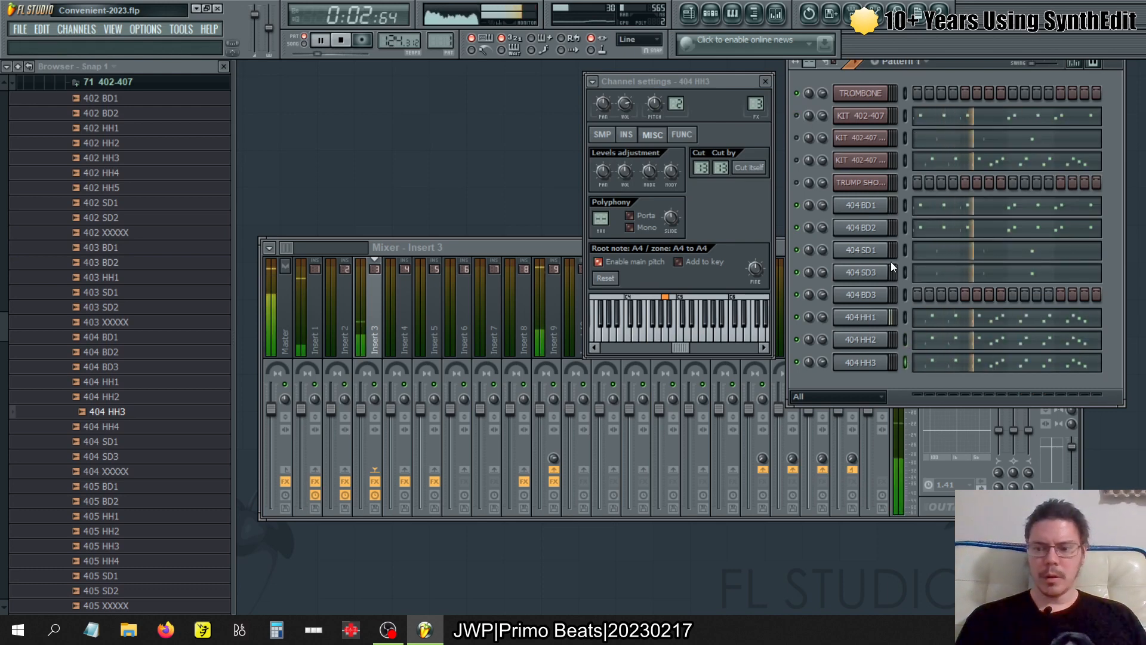
pyautogui.press('KP_Add')
pyautogui.press('KP_Add')
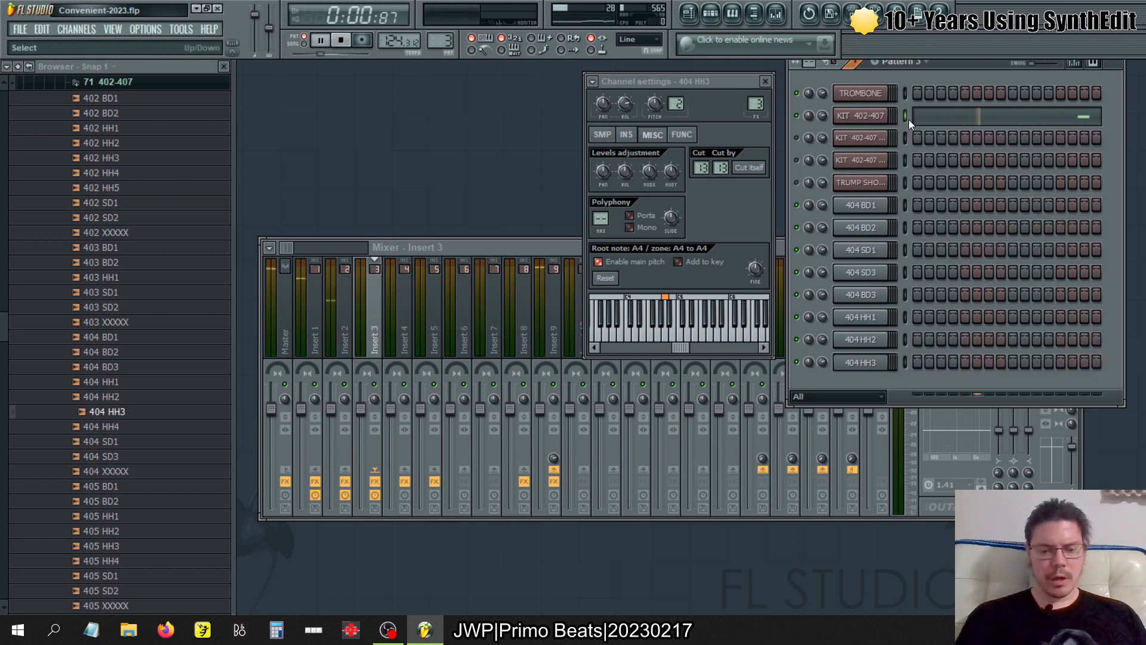
pyautogui.click(901, 275)
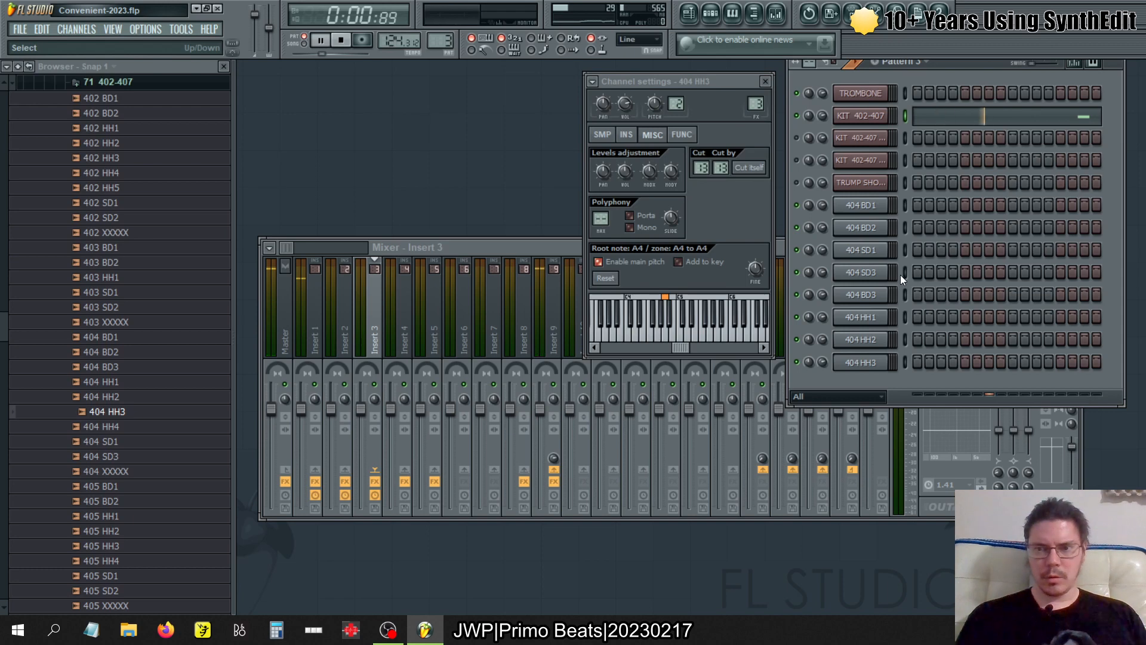
pyautogui.hotkey('ctrl', 'v')
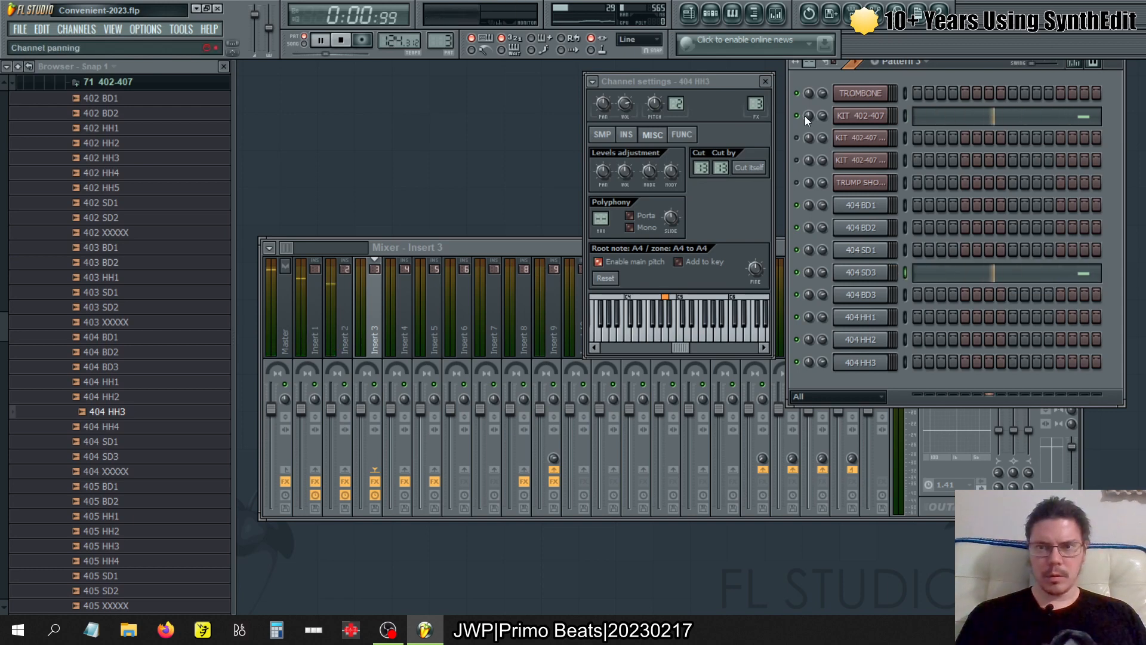
# - Go to pattern 4 and audition the 404 kick, snare and hi-hat channels, checking their samples and mixer routing
pyautogui.press('KP_Add')
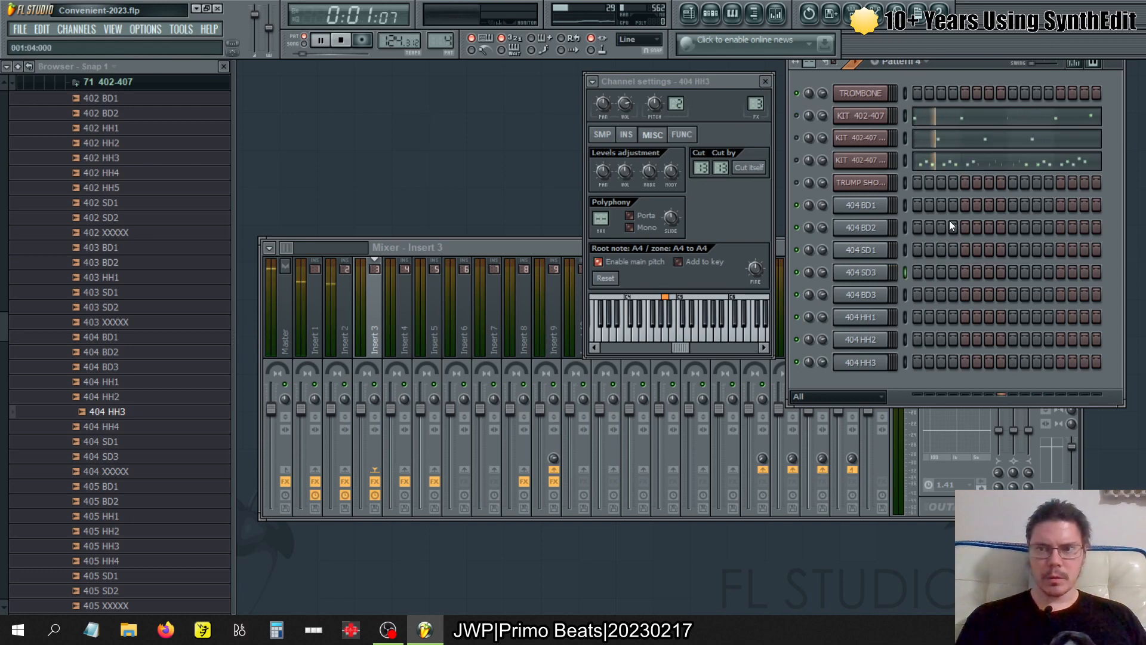
pyautogui.click(885, 275)
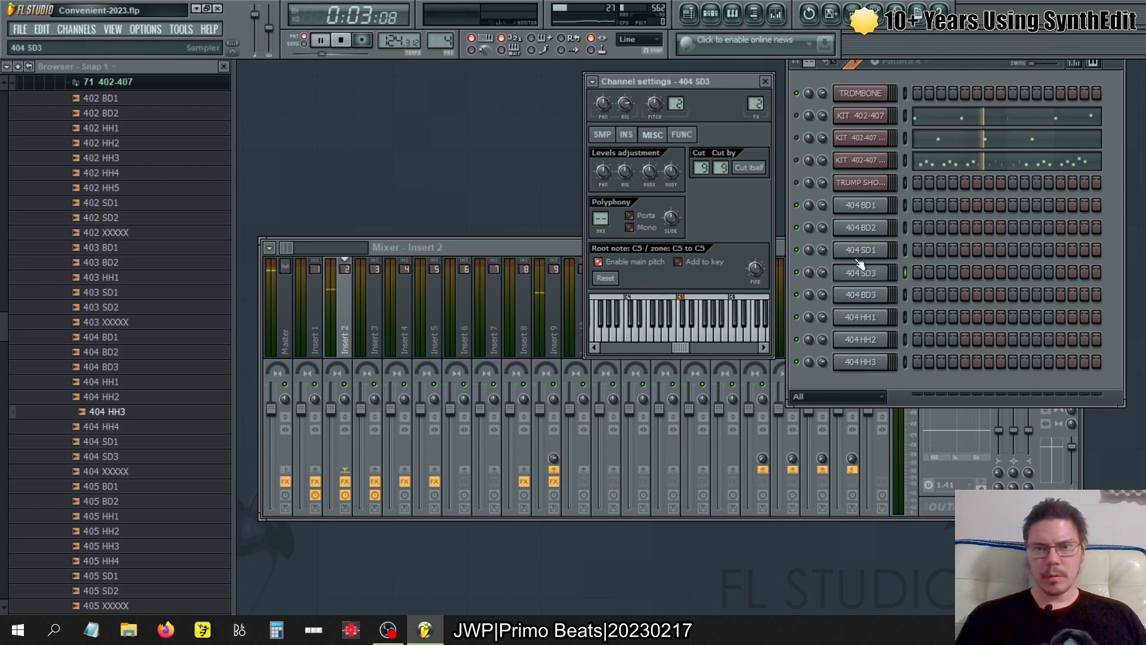
pyautogui.click(625, 136)
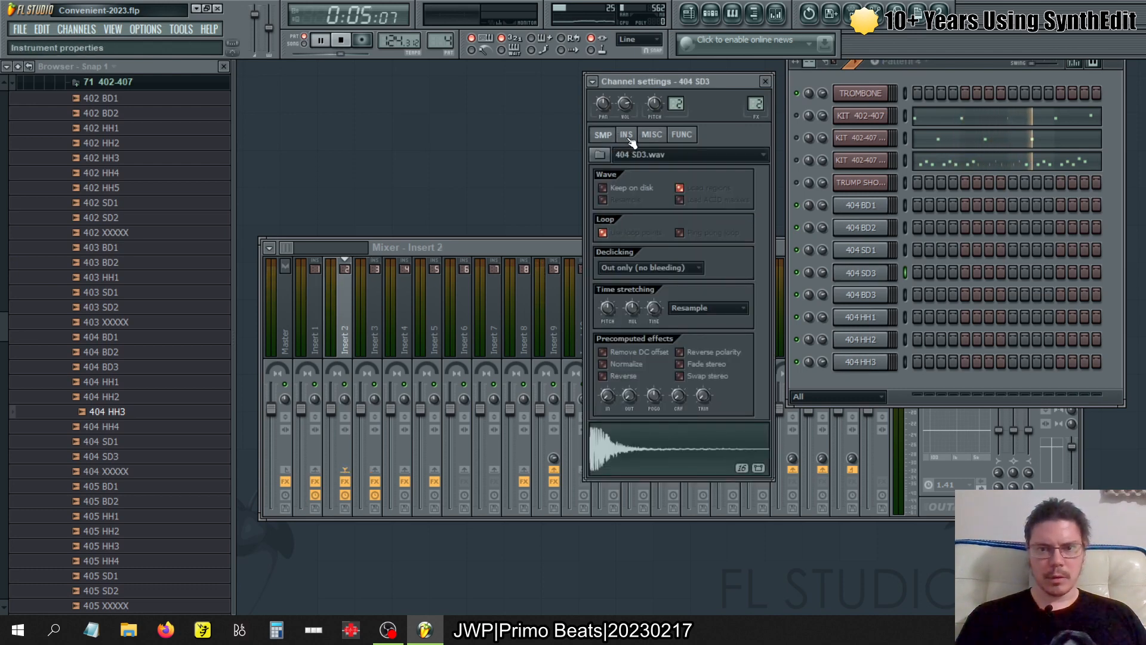
pyautogui.click(865, 228)
pyautogui.click(864, 207)
pyautogui.click(861, 254)
pyautogui.click(863, 316)
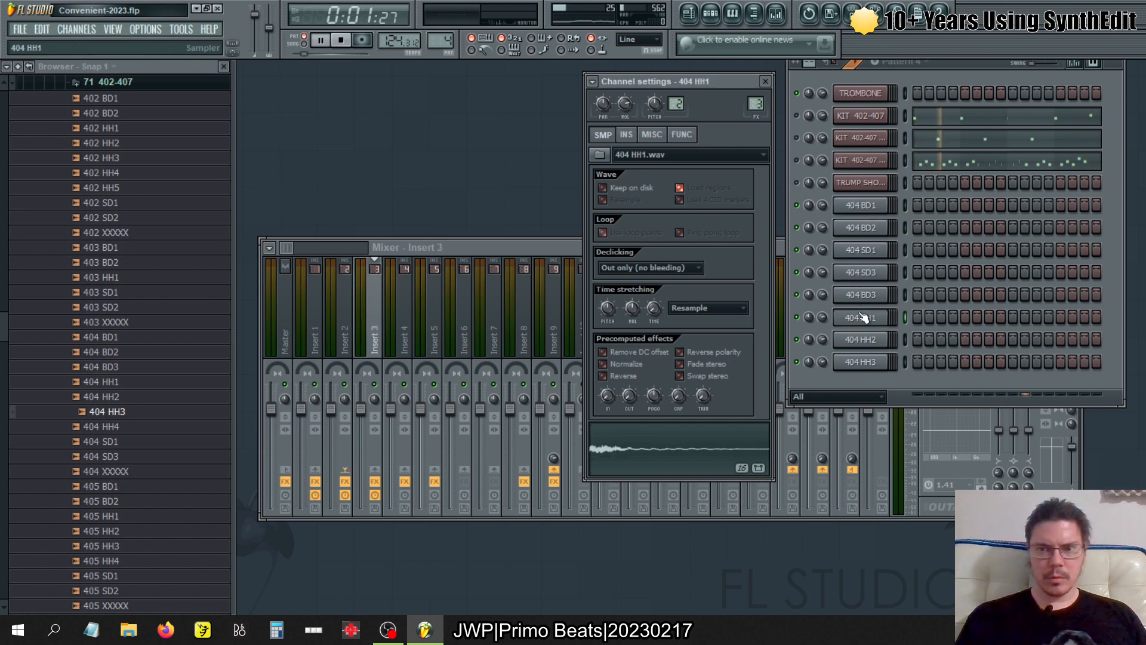
pyautogui.click(857, 293)
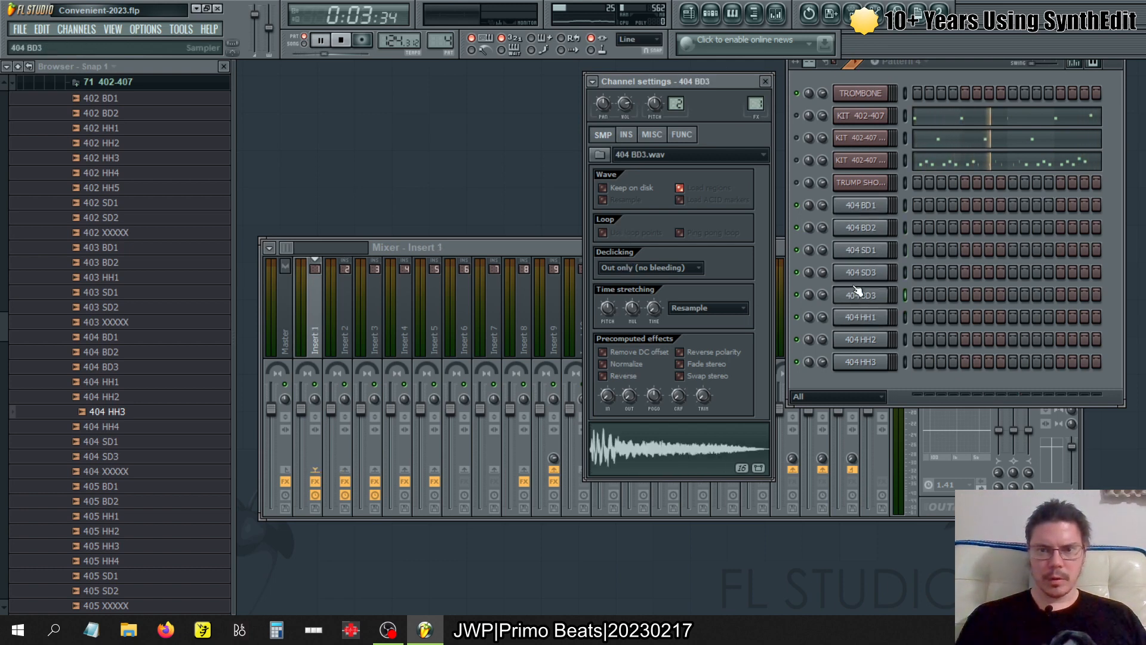
pyautogui.click(865, 344)
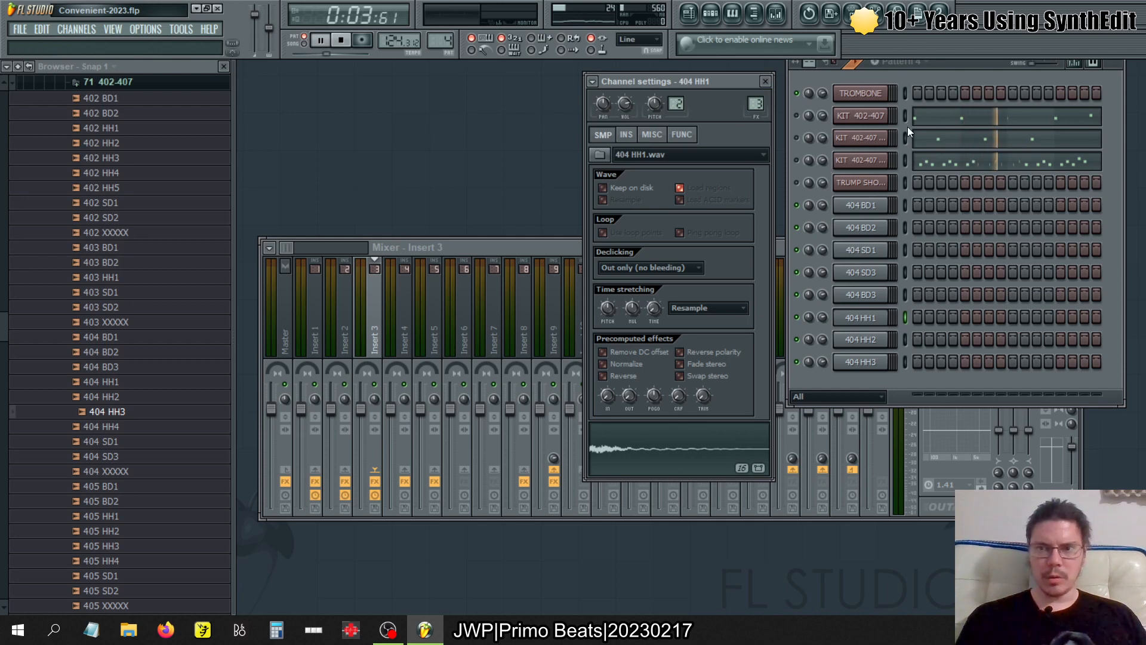
# - Check KIT 402-407's pattern 4 notes in the piano roll, and copy them into 404 BD1 and 404 BD2
pyautogui.click(951, 120)
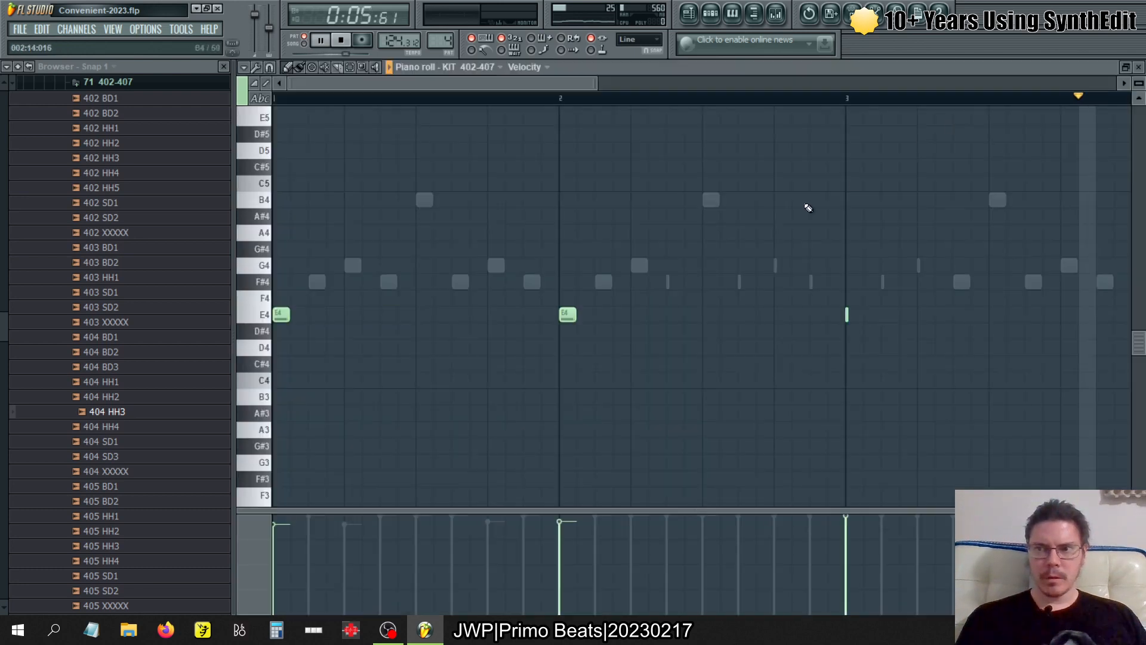
pyautogui.keyDown('ctrl'); pyautogui.rightClick(690, 402); pyautogui.keyUp('ctrl')
pyautogui.keyDown('ctrl'); pyautogui.rightClick(626, 402); pyautogui.keyUp('ctrl')
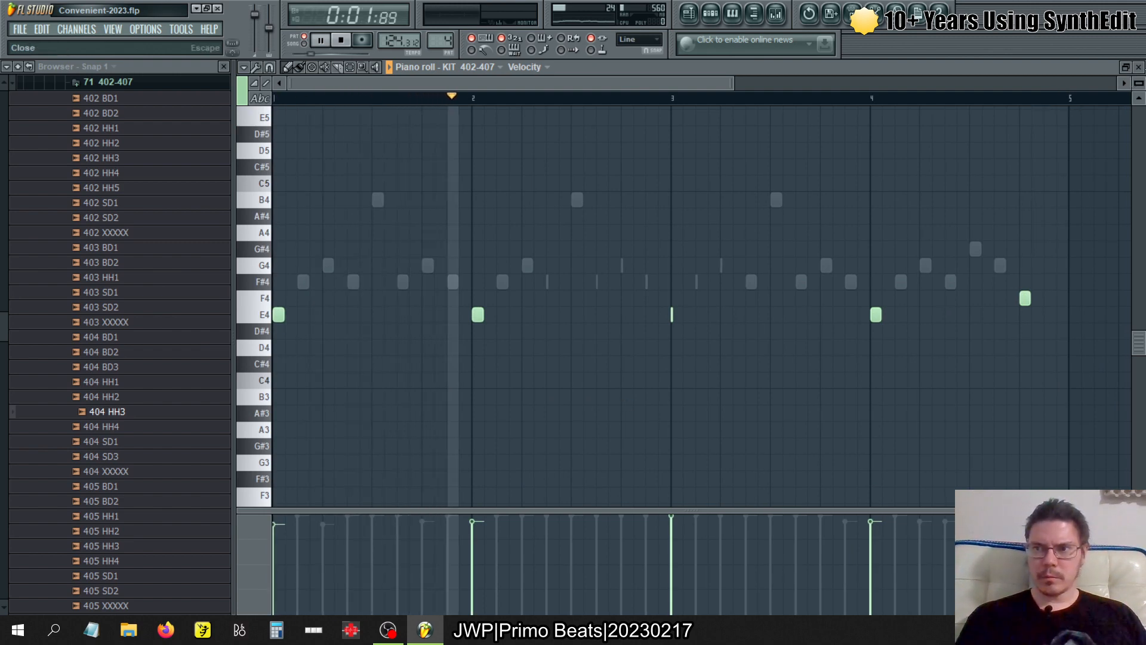
pyautogui.click(1139, 67)
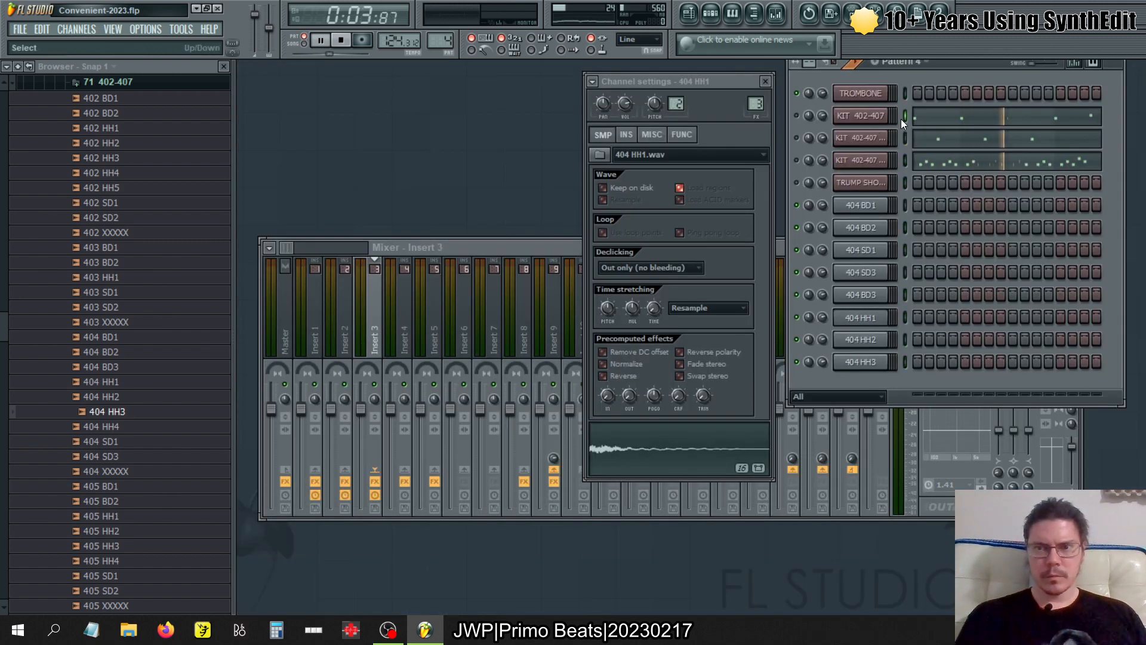
pyautogui.click(907, 202)
pyautogui.hotkey('ctrl', 'v')
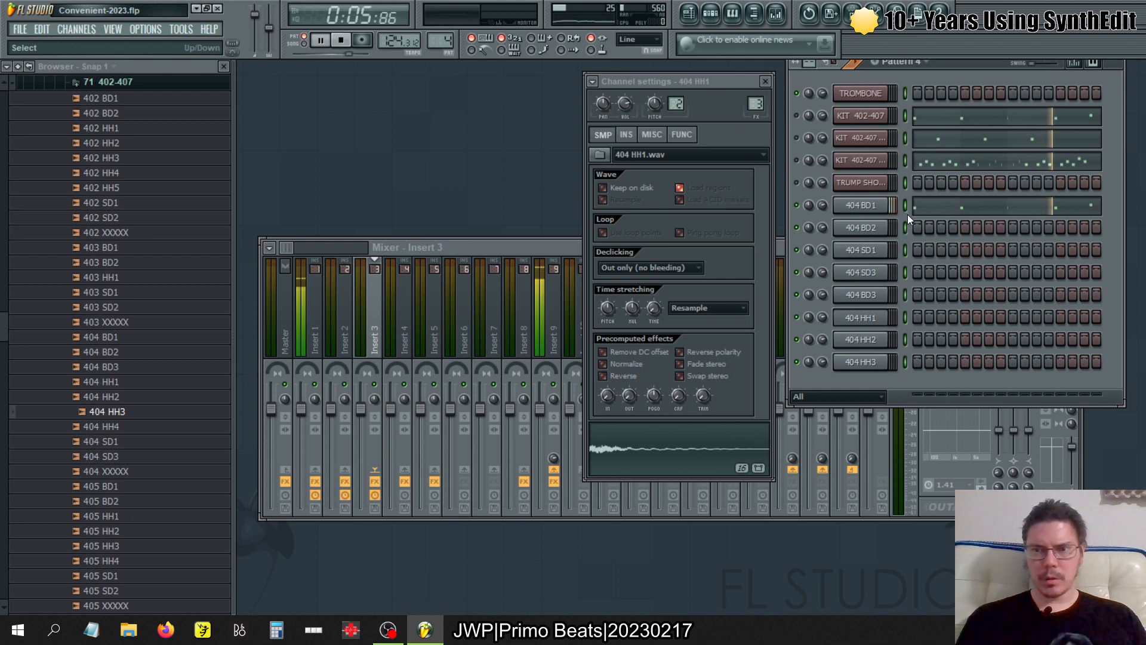
pyautogui.doubleClick(907, 214)
pyautogui.click(905, 227)
pyautogui.hotkey('ctrl', 'v')
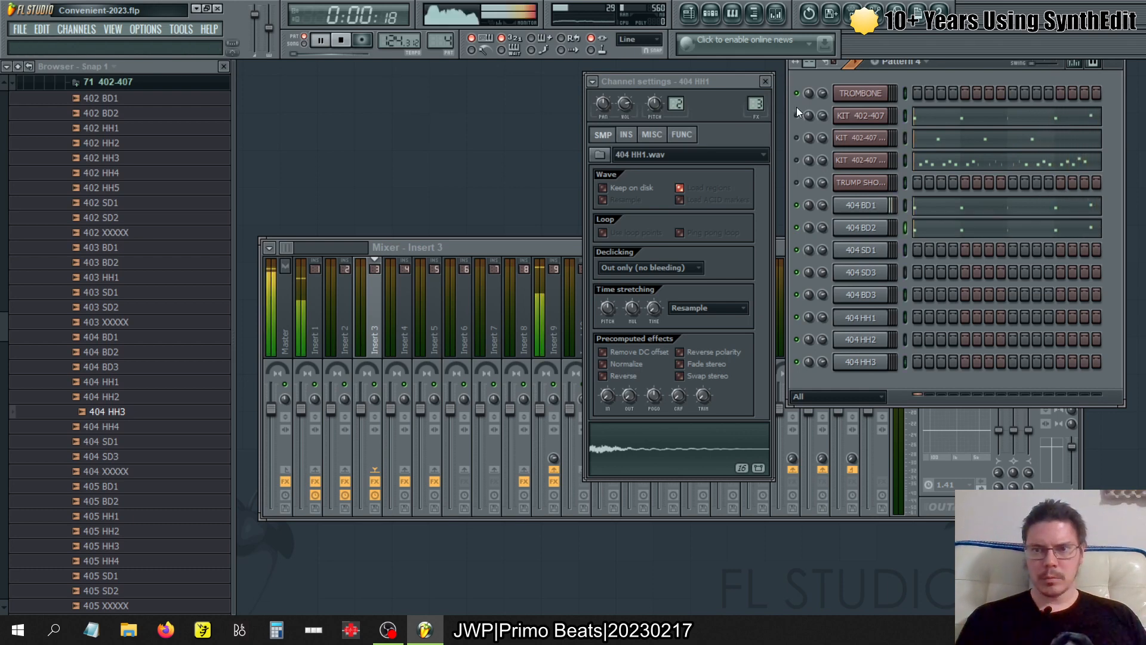
# - Copy KIT 402-407 #3's pattern 4 notes into 404 SD1, and check the source notes in the piano roll
pyautogui.click(906, 249)
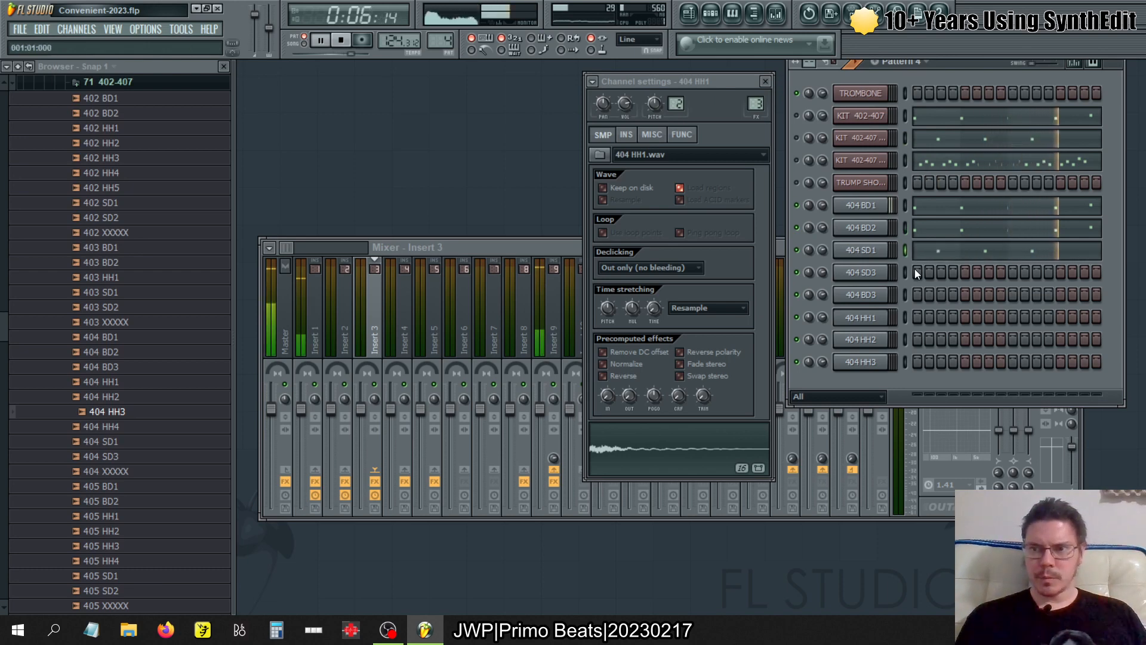
pyautogui.click(979, 160)
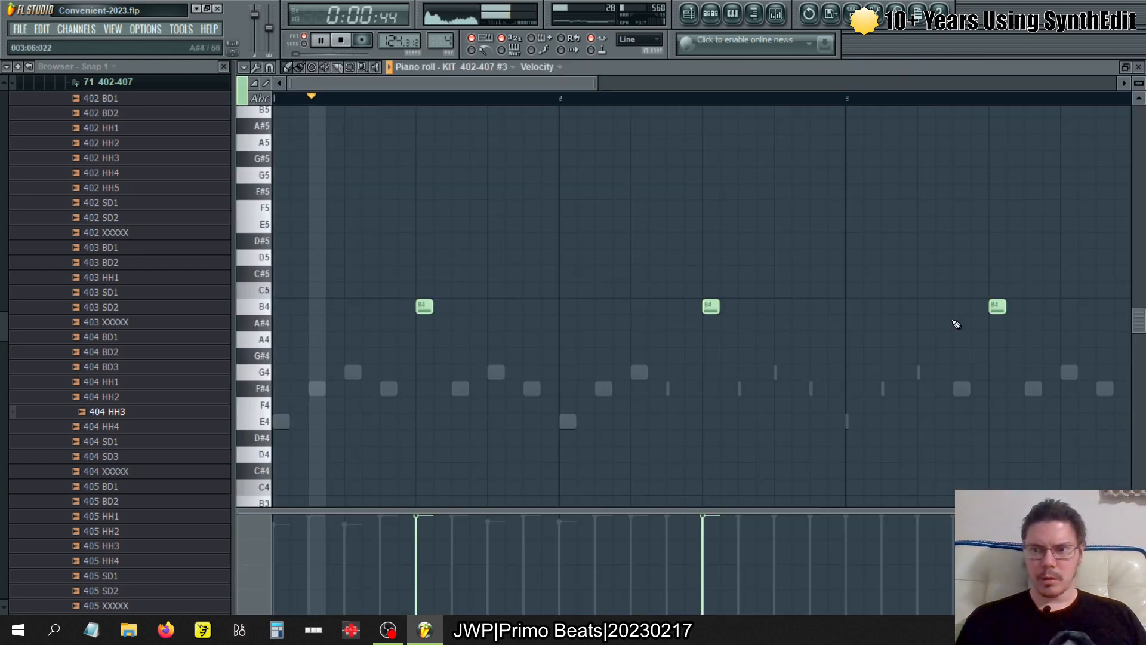
pyautogui.scroll(-2, 955, 323)
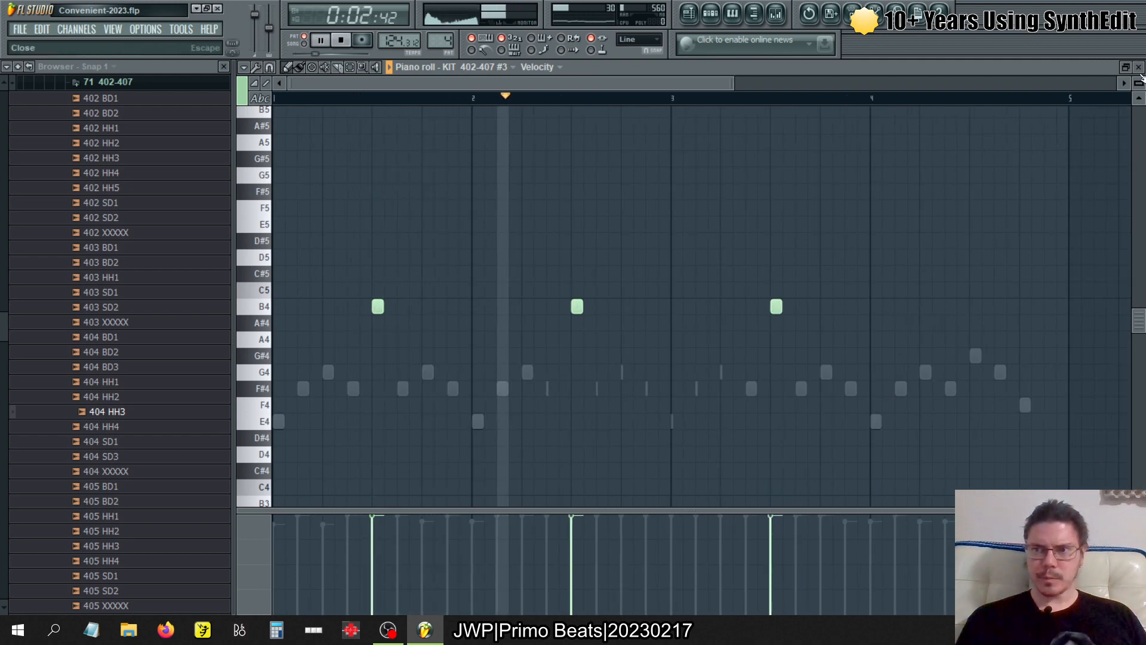
pyautogui.click(1138, 67)
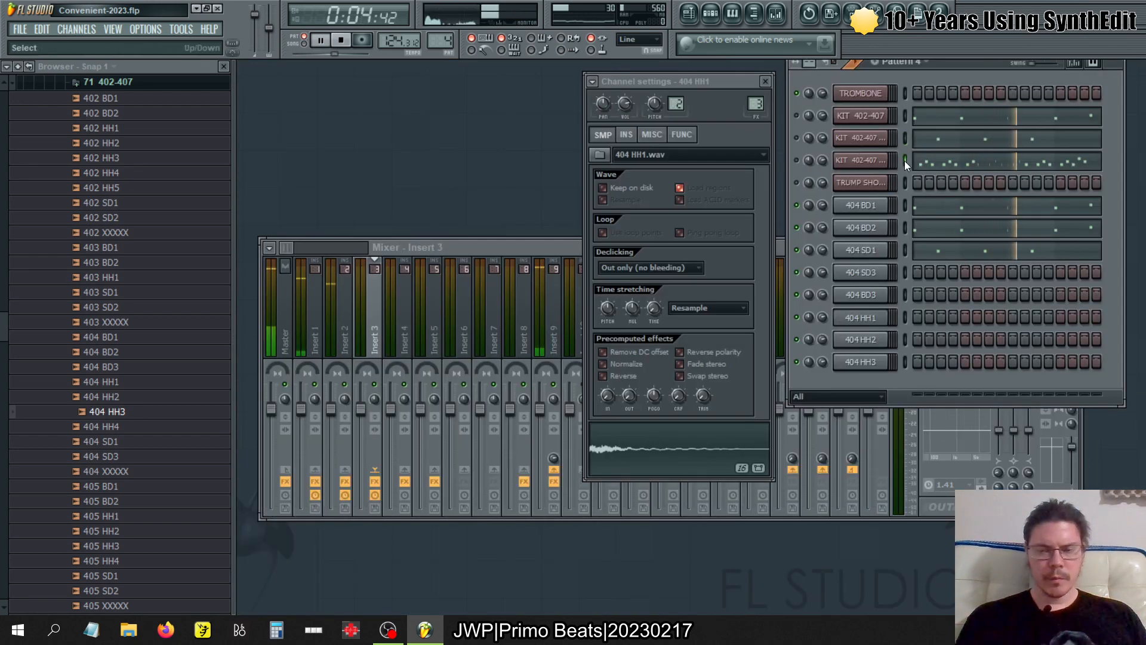
# - Copy KIT 402-407 #2's pattern 4 notes into the 404 HH1, 404 HH2 and 404 HH3 channels
pyautogui.click(905, 319)
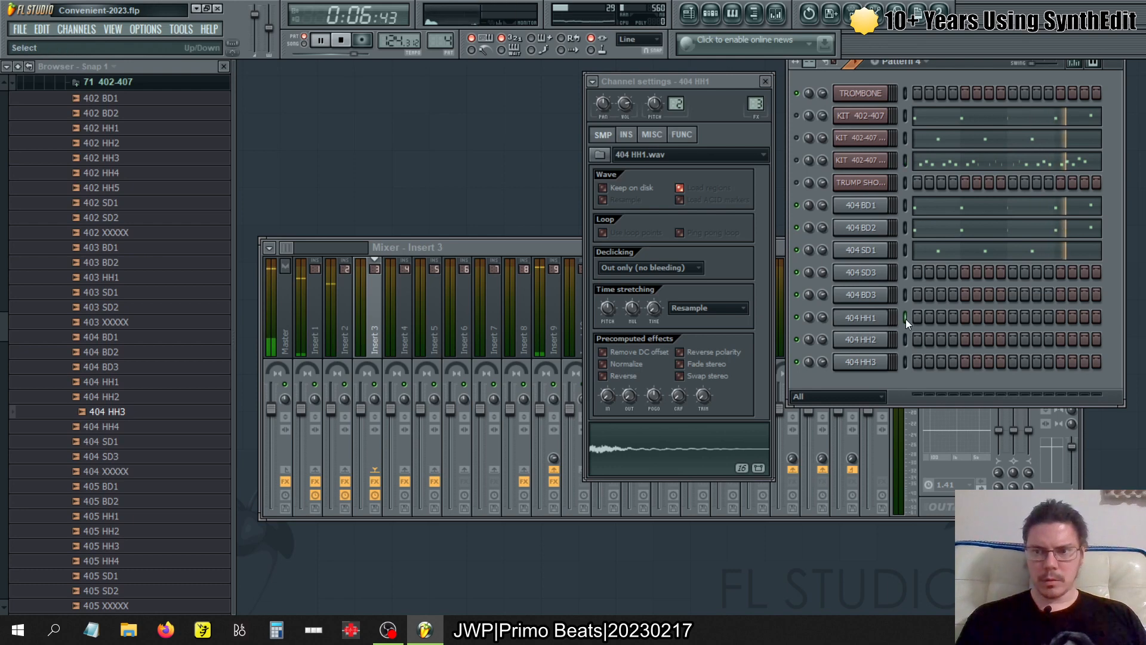
pyautogui.hotkey('ctrl', 'v')
pyautogui.click(905, 338)
pyautogui.hotkey('ctrl', 'v')
pyautogui.click(908, 355)
pyautogui.hotkey('ctrl', 'v')
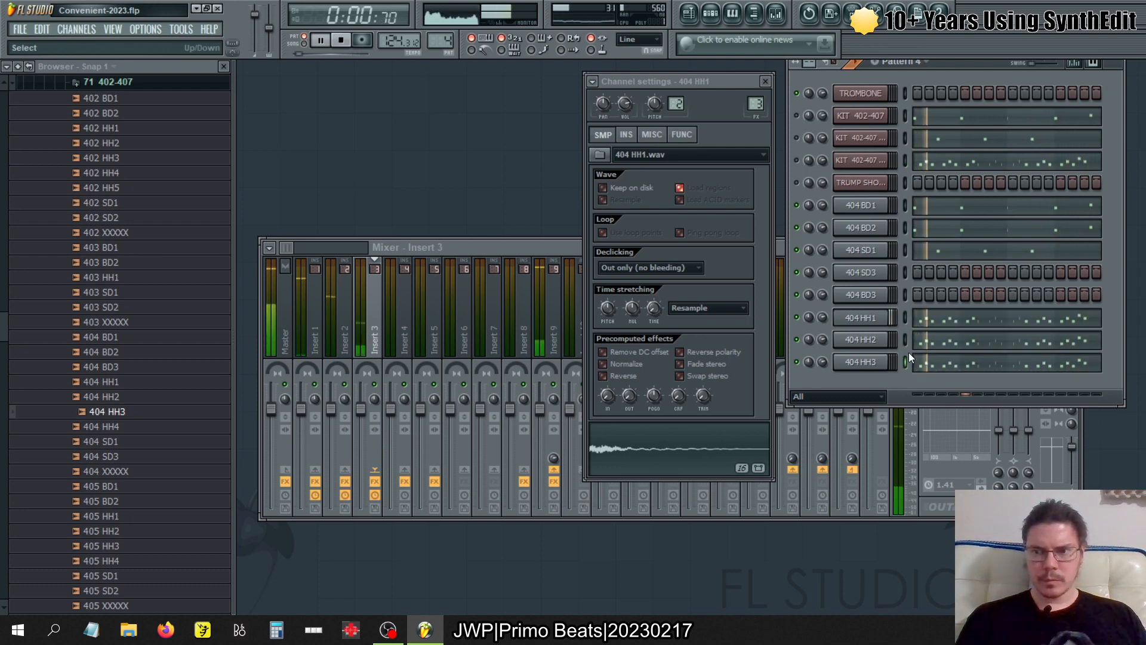
# - Check 404 HH3's pattern 4 notes in the piano roll, and paste the same notes into 404 BD3
pyautogui.click(974, 365)
pyautogui.scroll(-2, 715, 325)
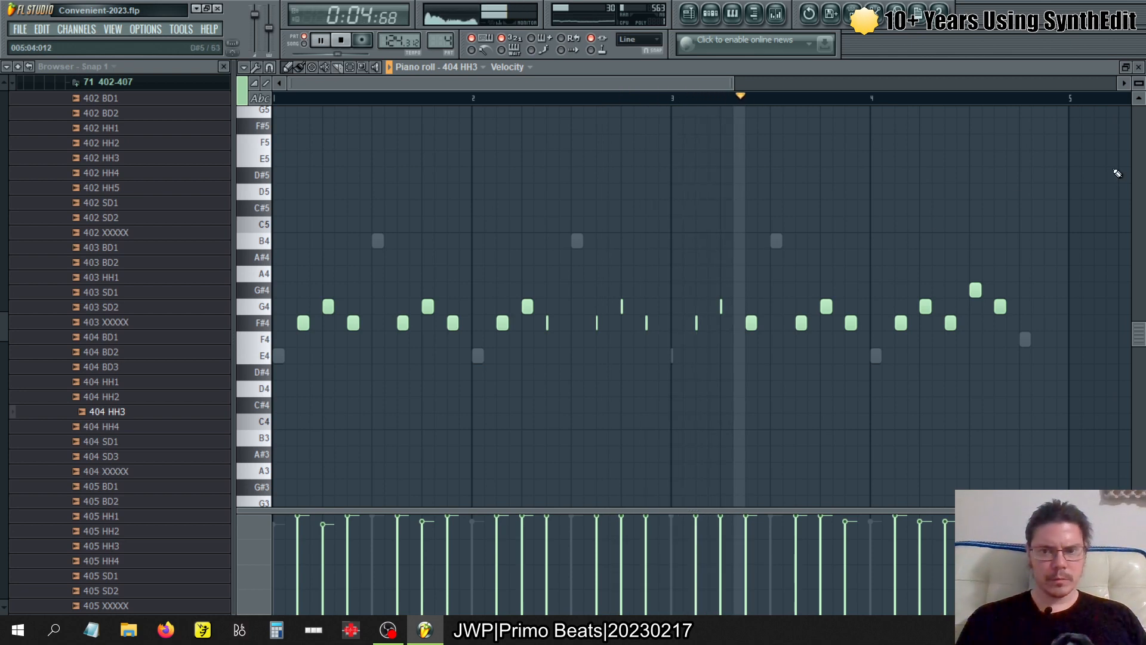
pyautogui.click(1138, 67)
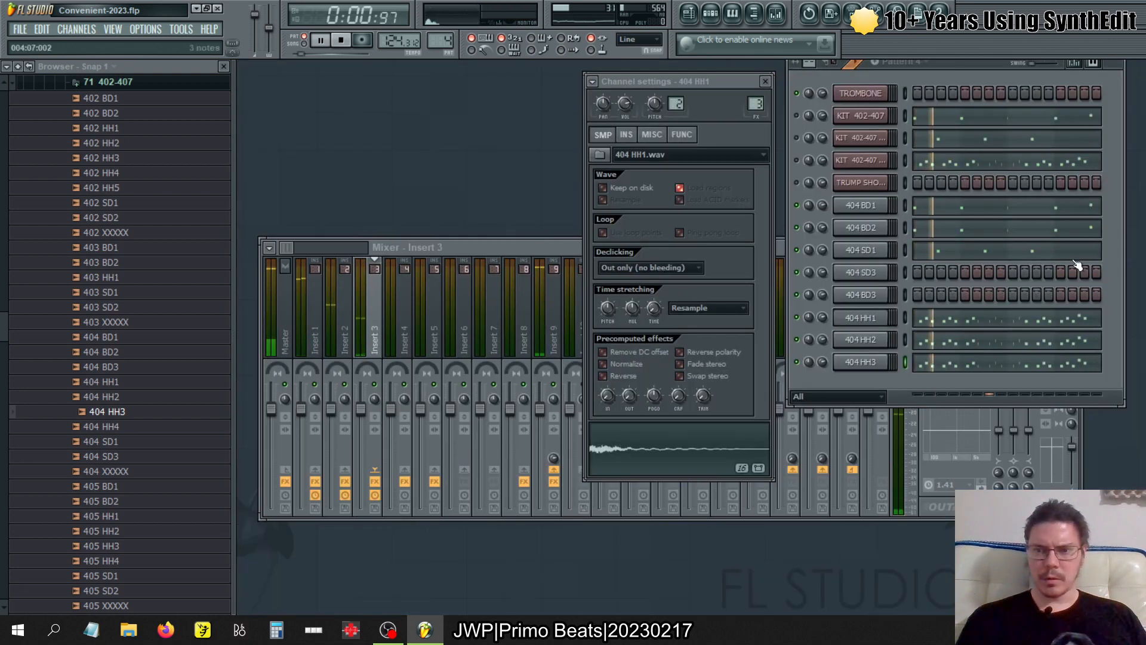
pyautogui.click(904, 299)
pyautogui.hotkey('ctrl', 'v')
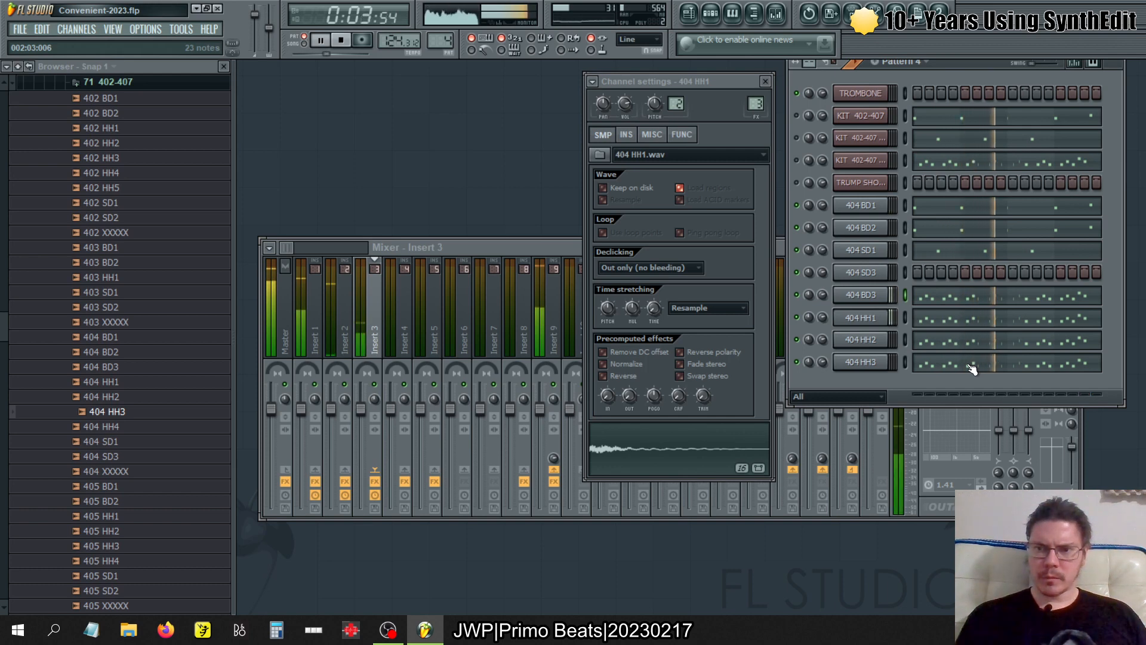
# - Try routing 404 BD3 to mixer track 3, and set it back to track 1
pyautogui.click(876, 304)
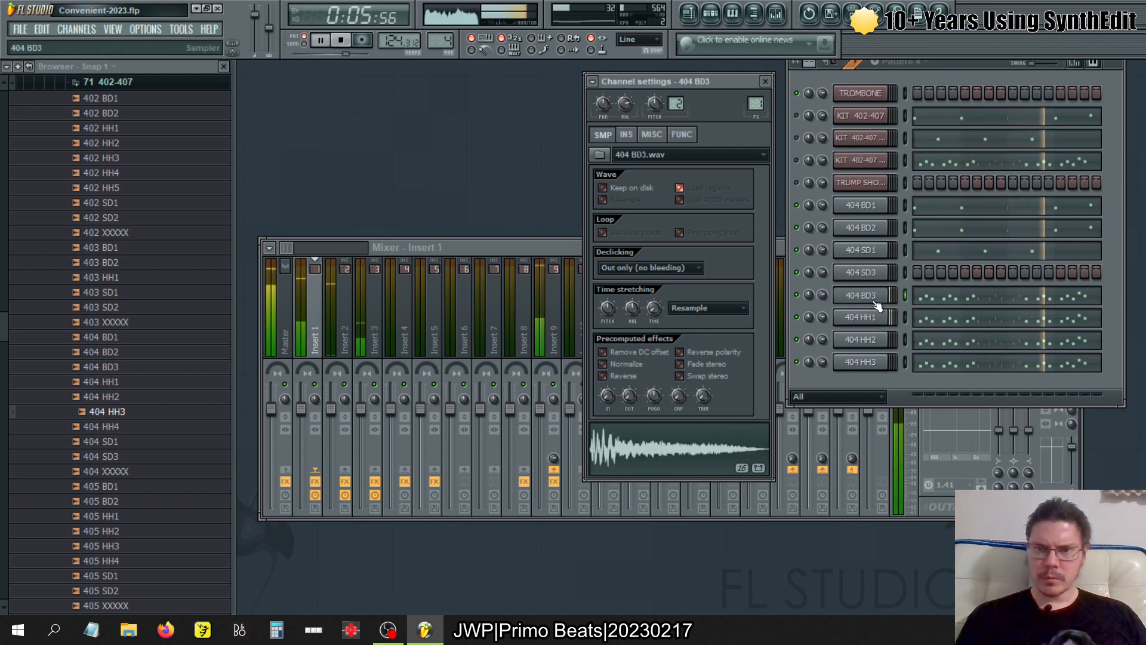
pyautogui.scroll(2, 756, 105)
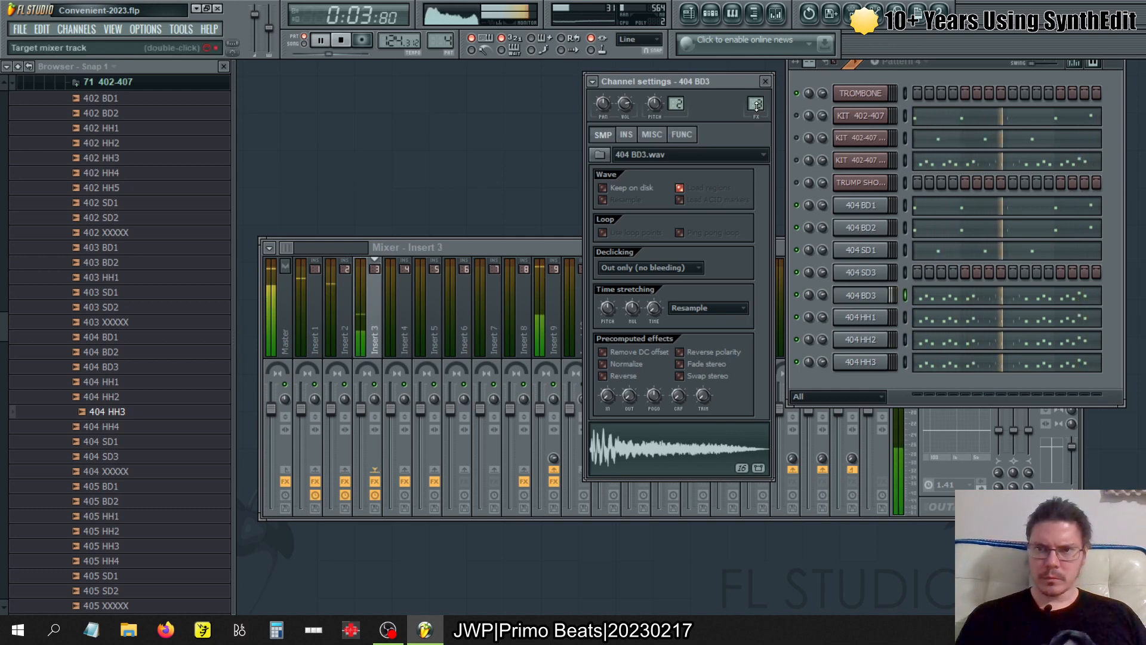
pyautogui.scroll(-2, 756, 104)
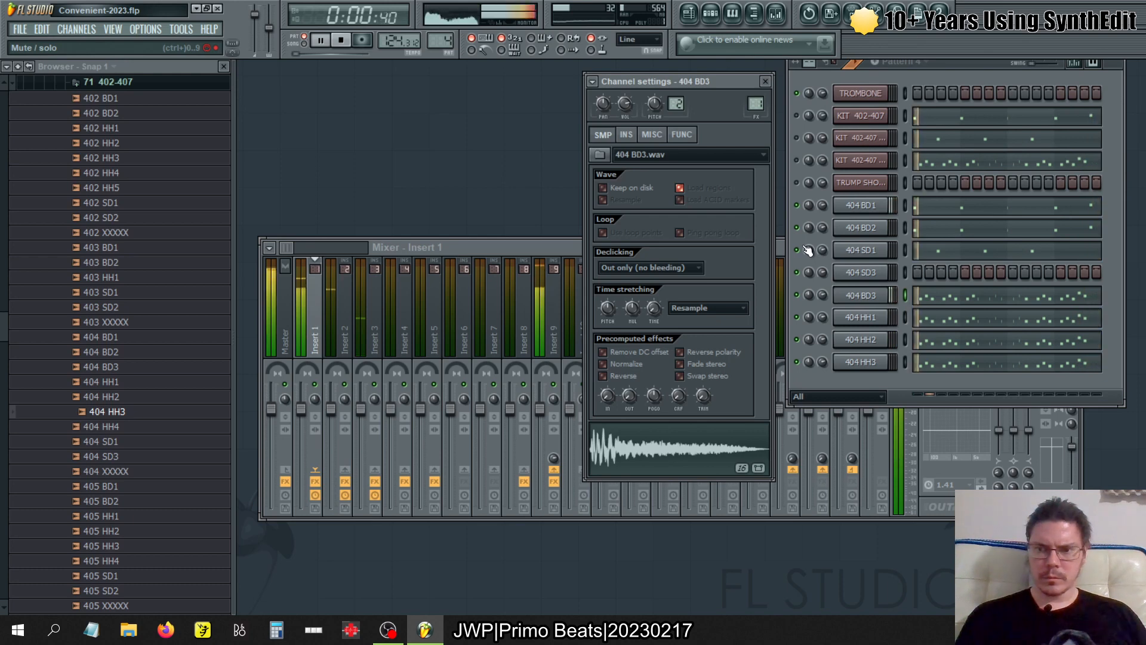
# - Copy KIT 402-407 #3's pattern 5 notes into the 404 SD1 and 404 SD3 channels
pyautogui.press('KP_Add')
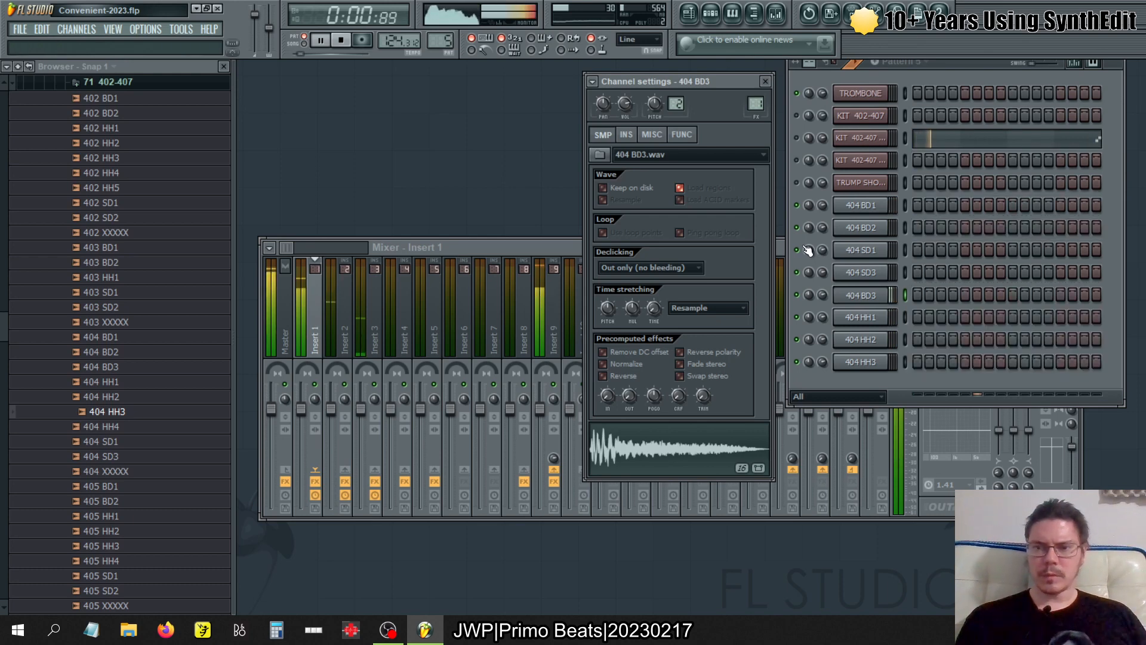
pyautogui.click(904, 138)
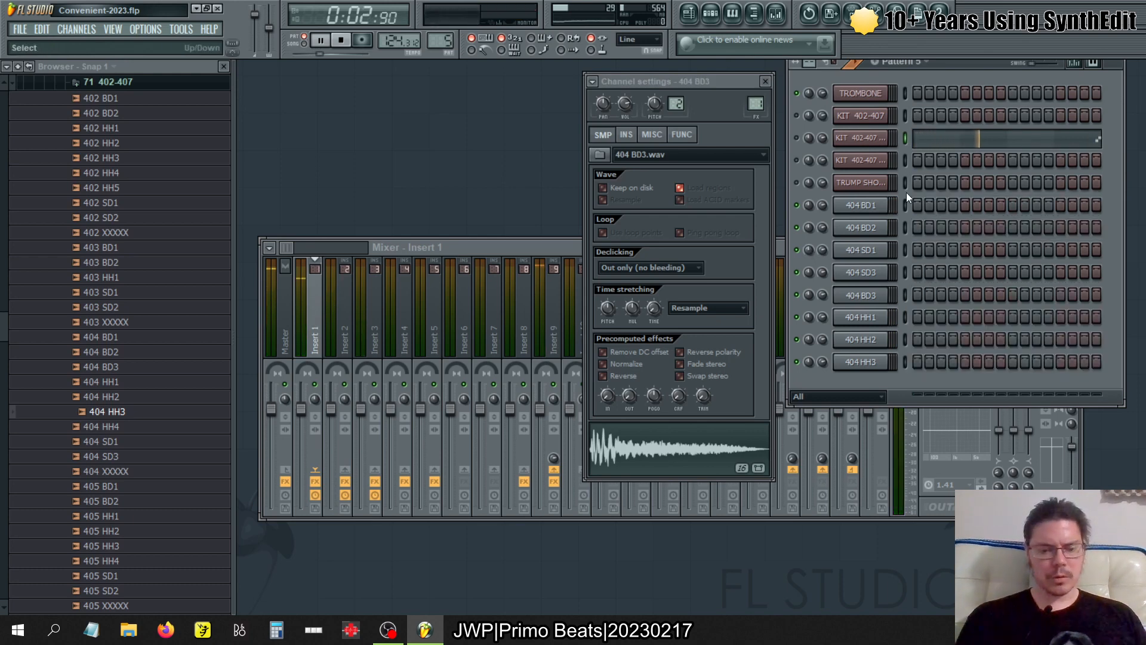
pyautogui.click(904, 252)
pyautogui.hotkey('ctrl', 'v')
pyautogui.click(907, 272)
pyautogui.hotkey('ctrl', 'v')
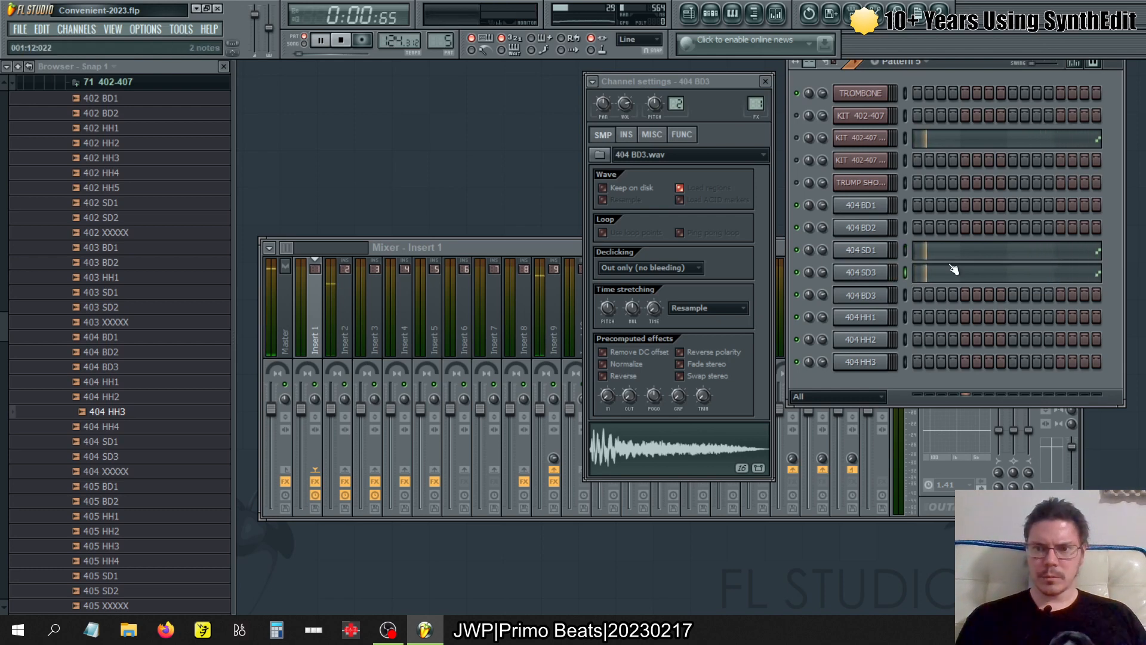
# - Check patterns 7 and 8 for kit notes still to be copied, and return to pattern 1
pyautogui.press('KP_Add')
pyautogui.press('KP_Add')
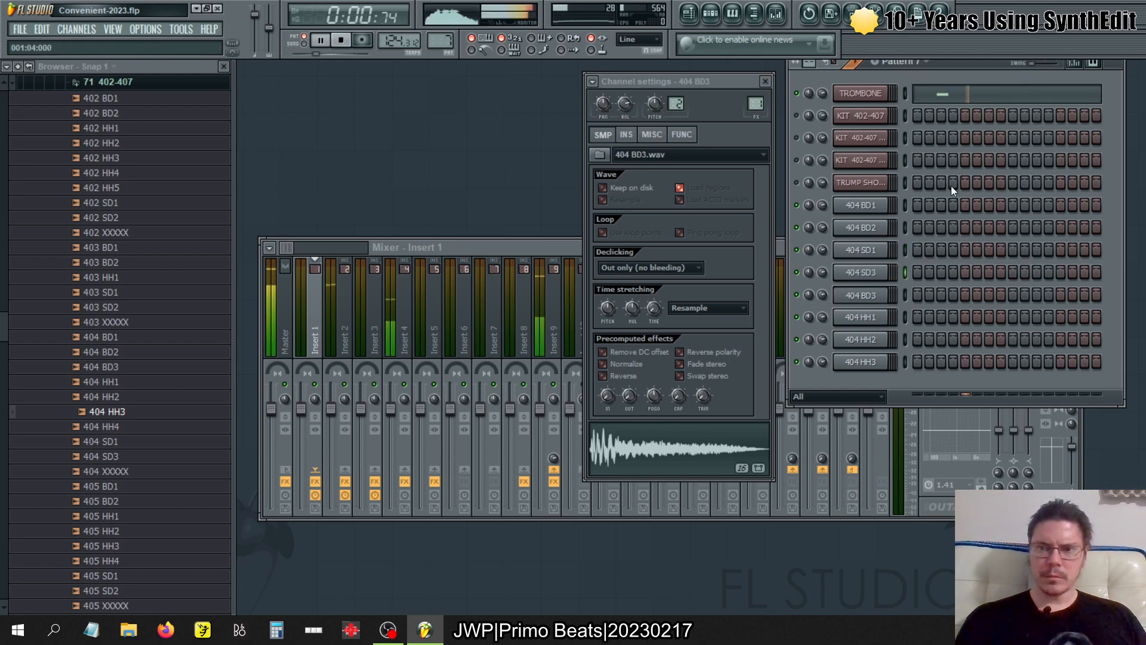
pyautogui.press('KP_8')
pyautogui.press('KP_1')
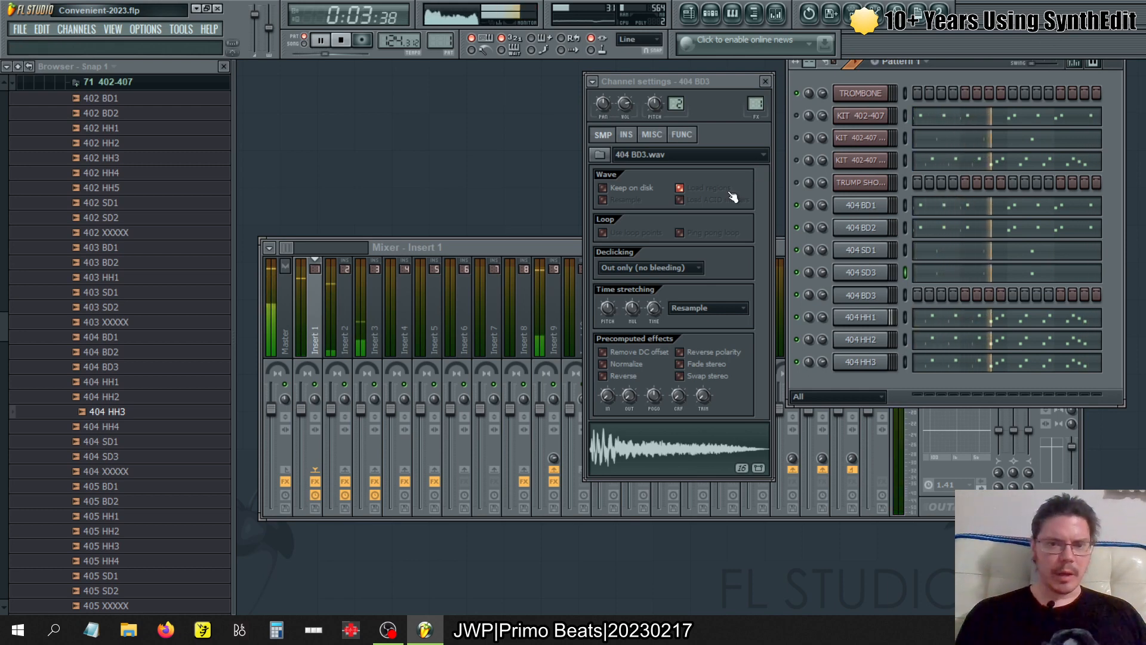
# - Inspect the Fruity Parametric EQ 2 in effect slot 4 of mixer Insert 1
pyautogui.click(325, 332)
pyautogui.click(991, 332)
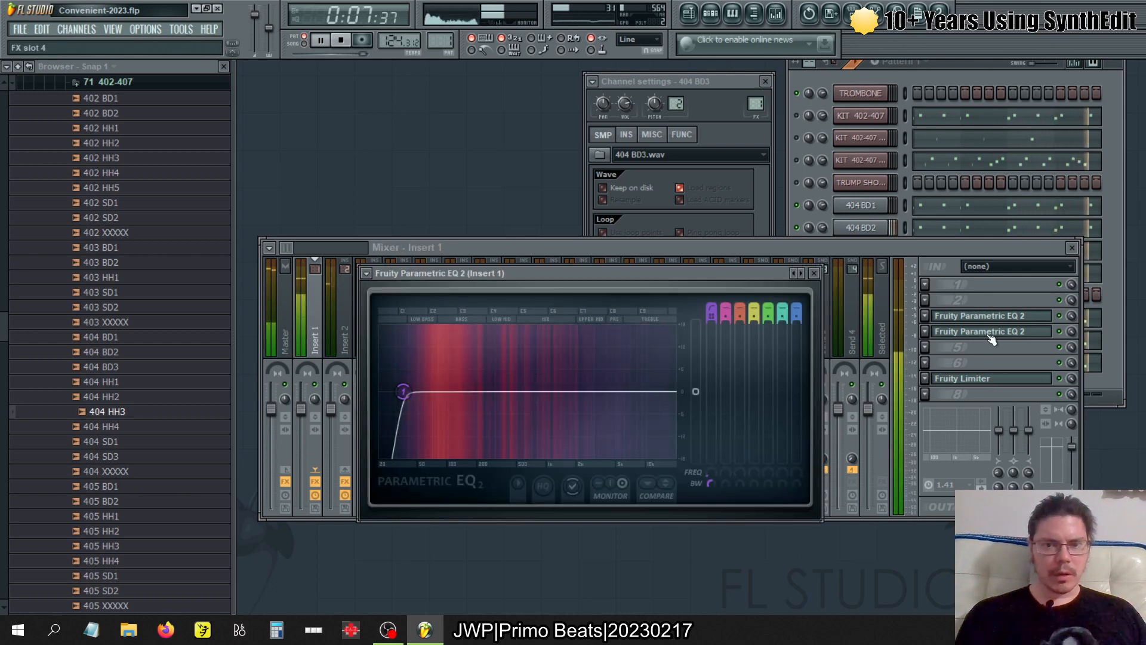
pyautogui.click(991, 333)
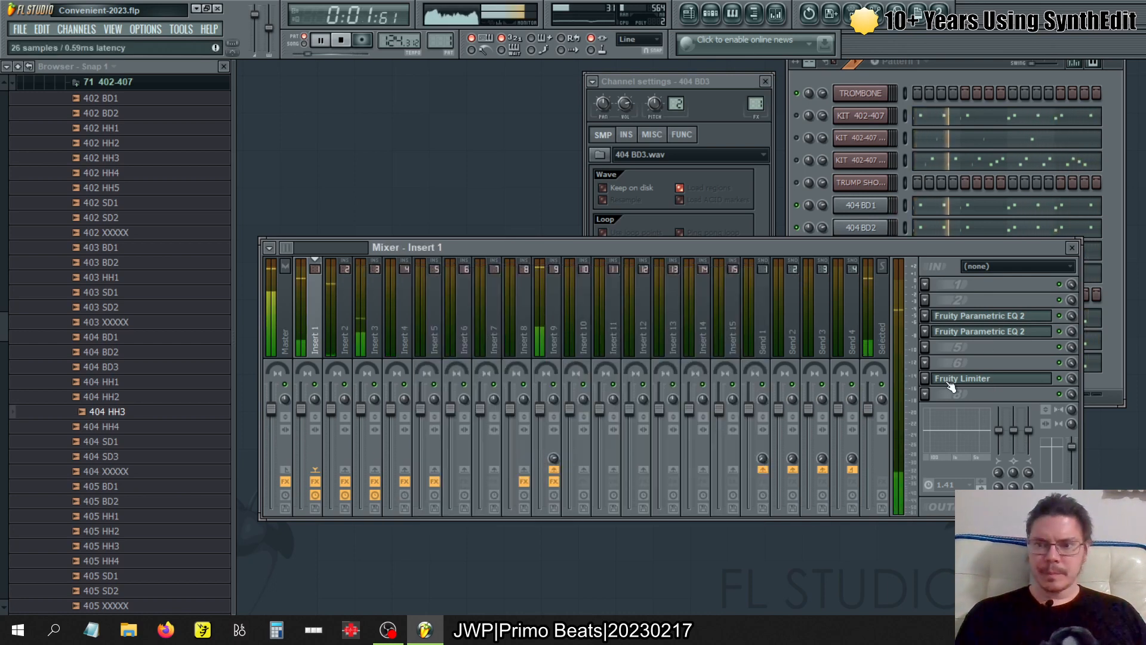
# - Add SPAN Plus to effect slot 8 of mixer Insert 1, and set its spectrum mode to Standard
pyautogui.click(926, 396)
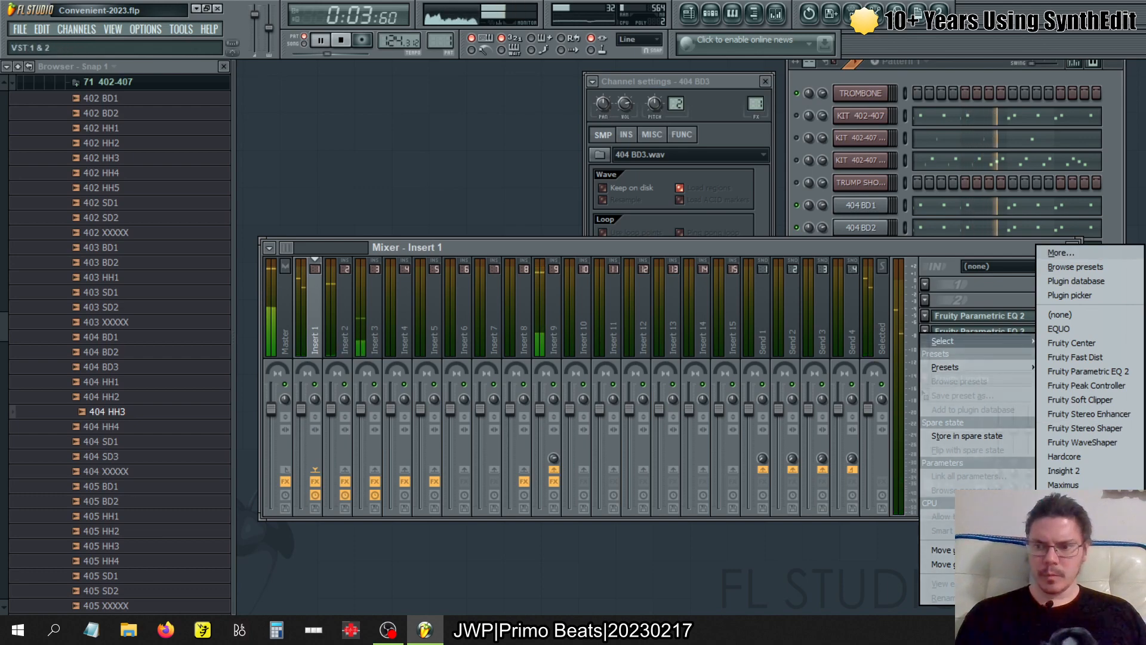
pyautogui.click(1066, 527)
pyautogui.moveTo(674, 416); pyautogui.dragTo(606, 123)
pyautogui.click(847, 157)
pyautogui.click(844, 268)
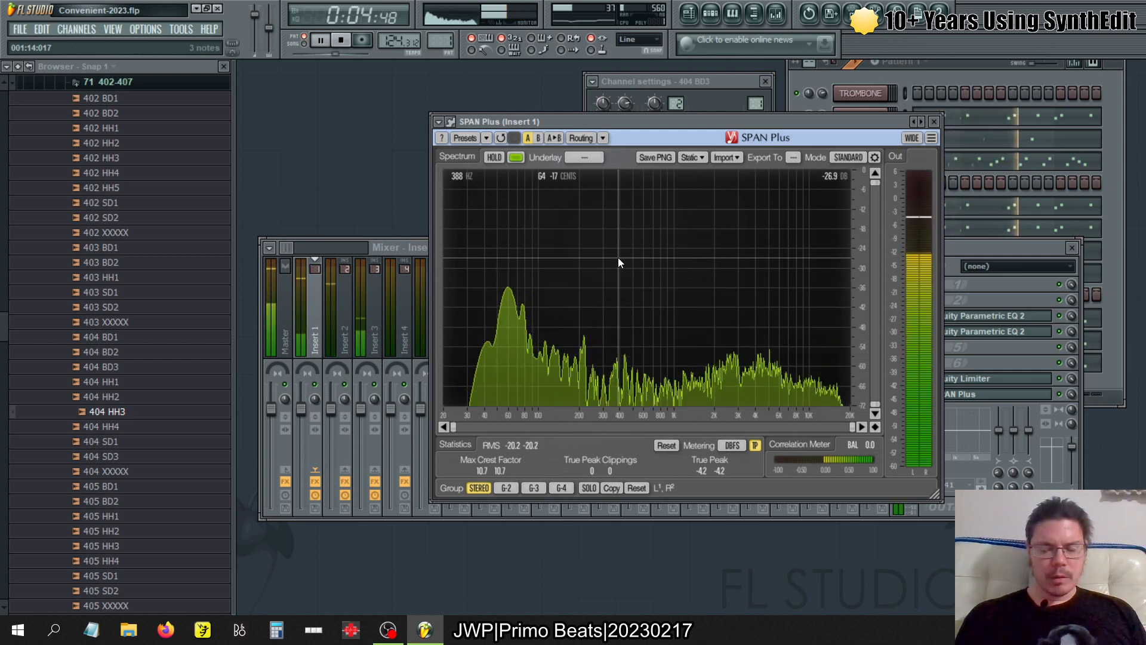
pyautogui.click(934, 121)
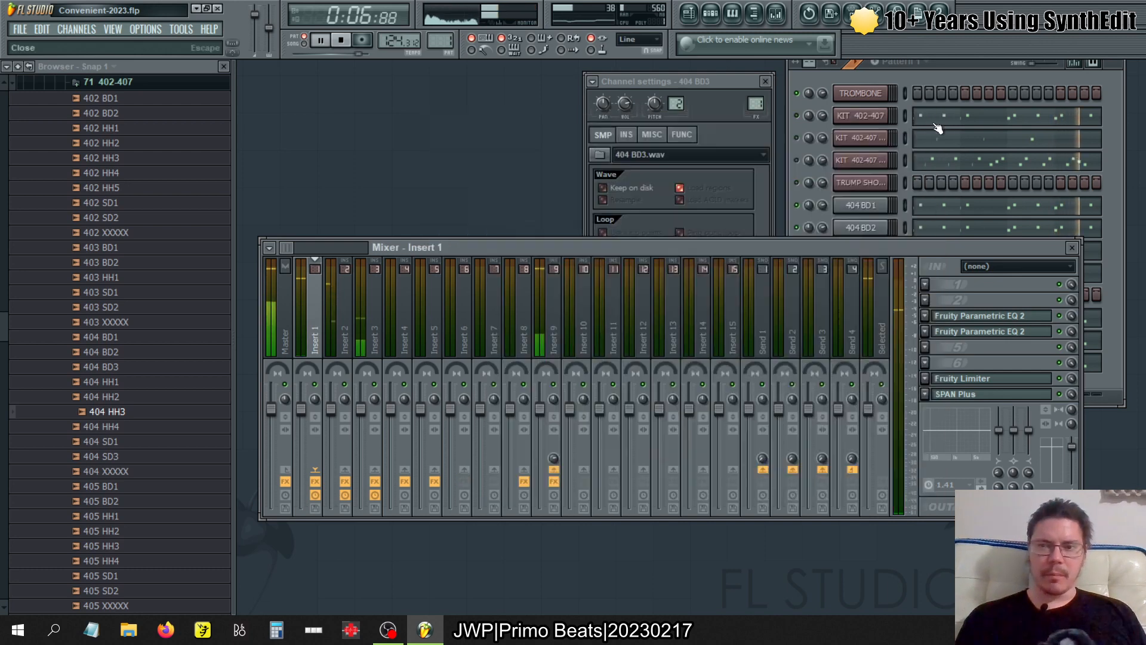
# - Cut the pattern 2 notes from the 404 HH2 and 404 HH3 channels
pyautogui.click(954, 73)
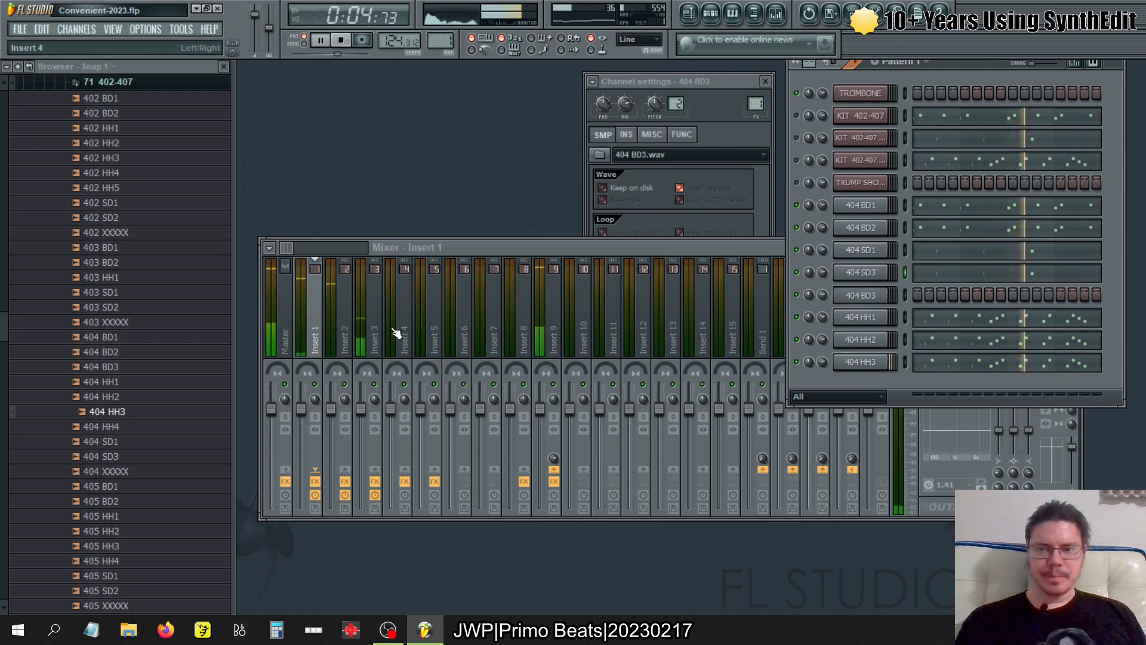
pyautogui.press('KP_Add')
pyautogui.press('KP_Add')
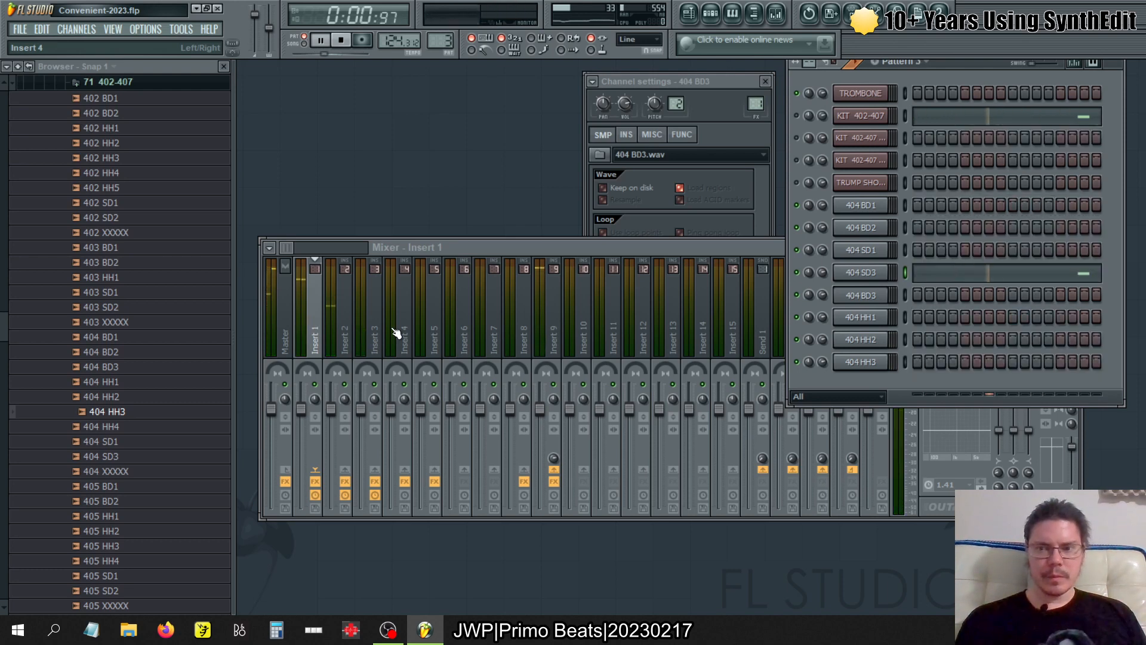
pyautogui.press('KP_Add')
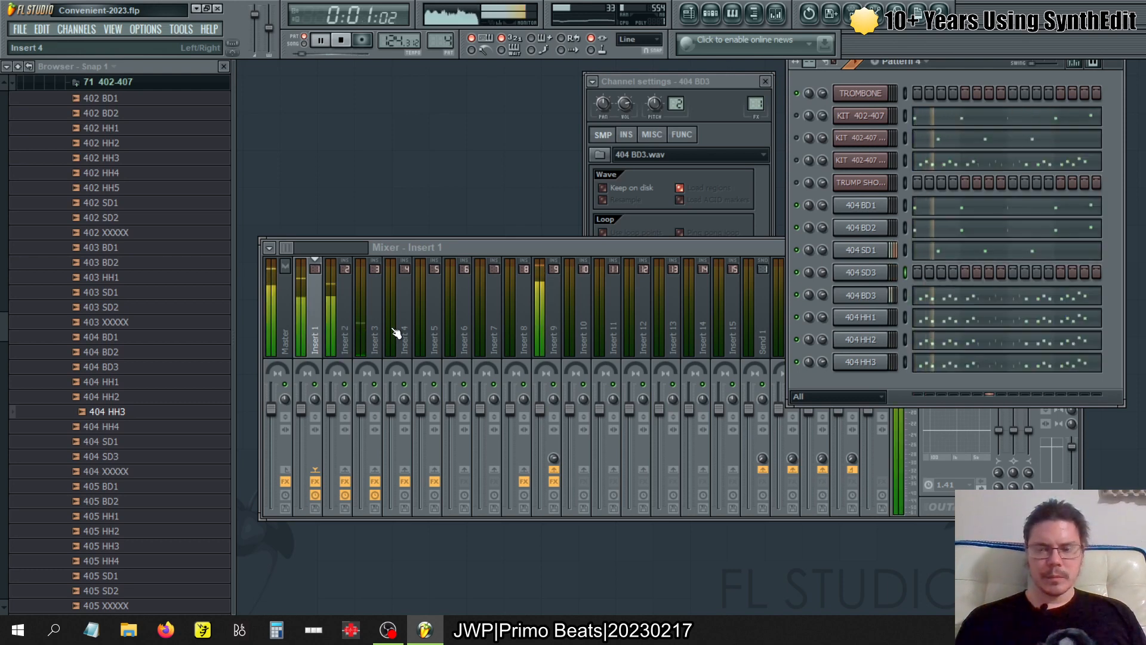
pyautogui.press('KP_Subtract')
pyautogui.press('KP_Subtract')
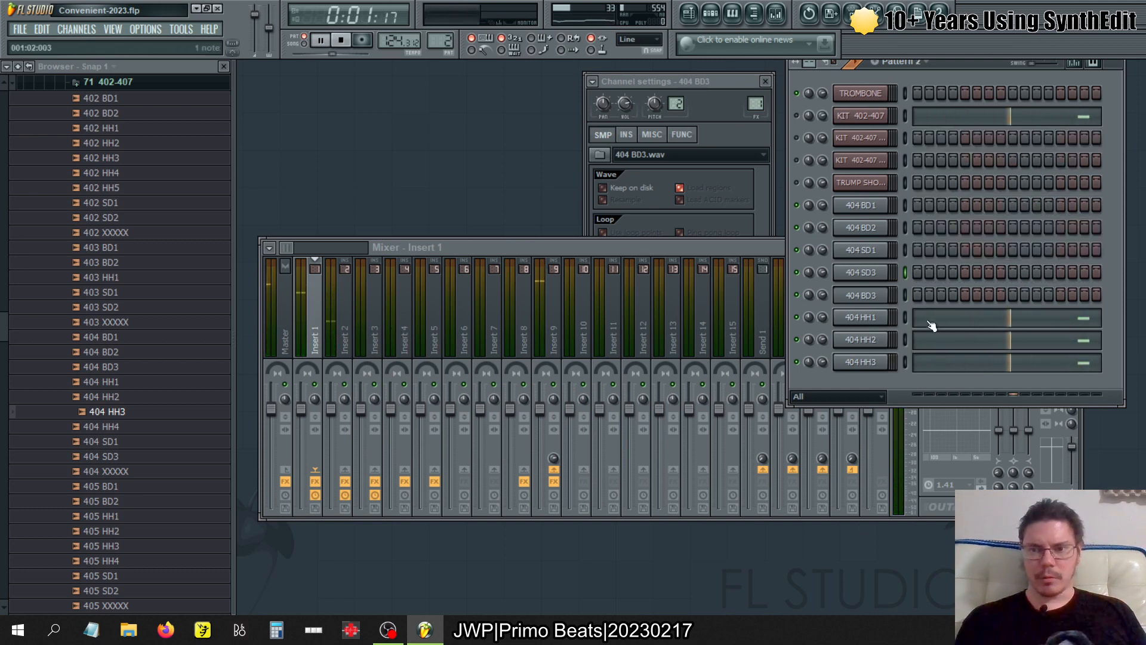
pyautogui.moveTo(905, 340); pyautogui.dragTo(905, 362)
pyautogui.hotkey('ctrl', 'x')
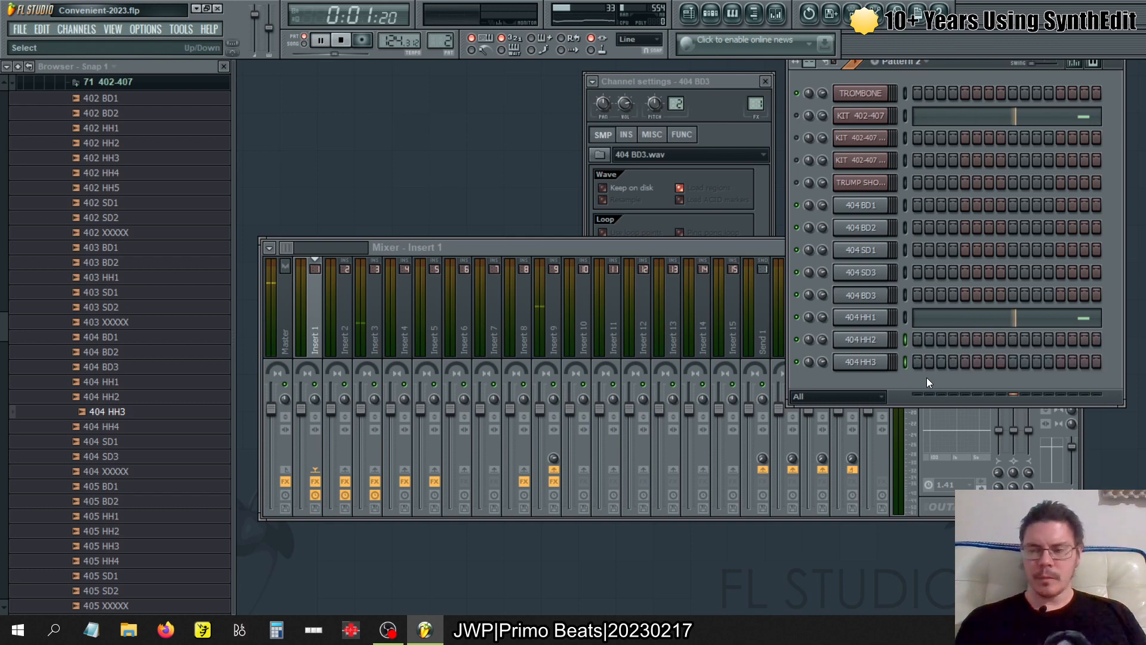
# - Cut the pattern 4 notes from the 404 HH3 channel
pyautogui.press('KP_Add')
pyautogui.press('KP_Add')
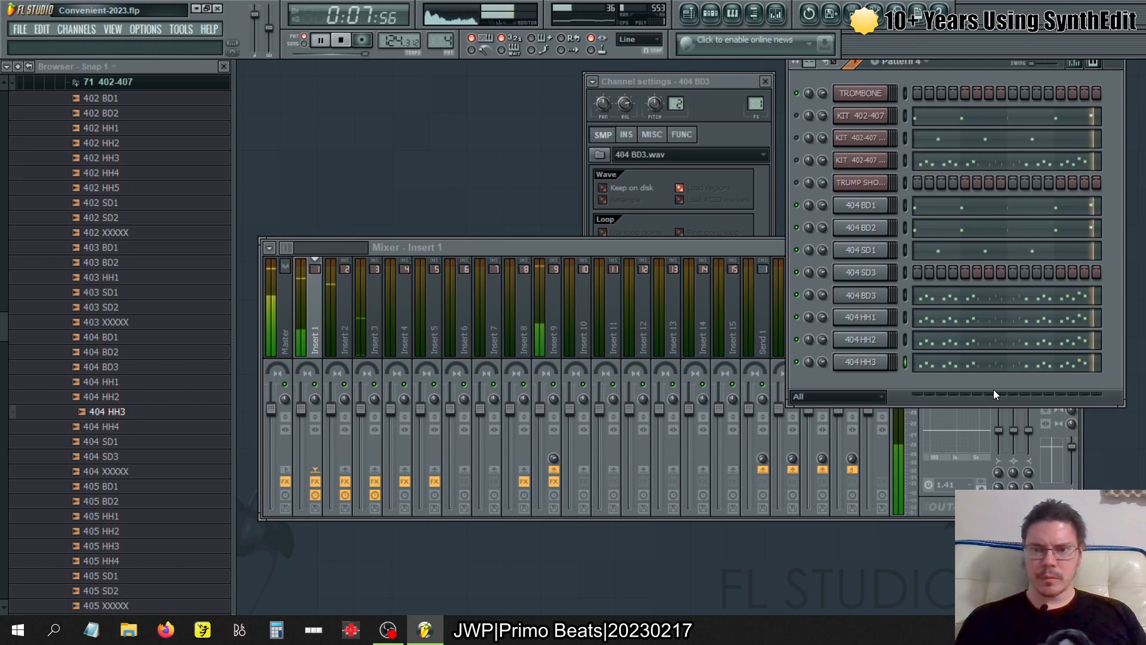
pyautogui.hotkey('ctrl', 'x')
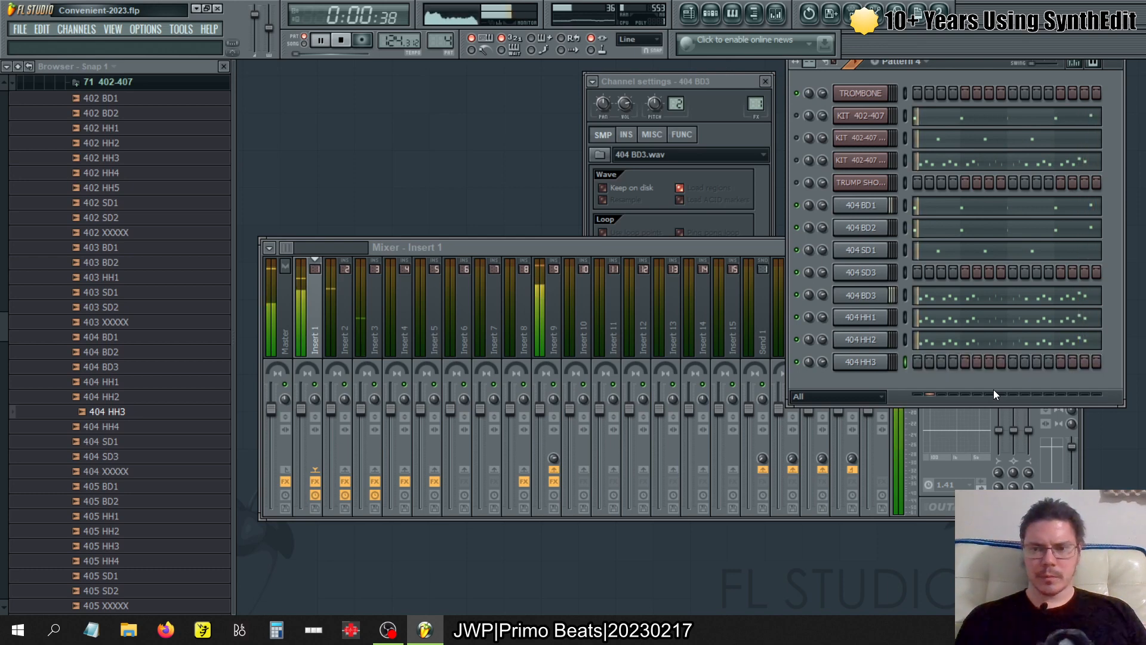
# - Check the root notes and key zones of the 404 BD3 and 404 HH channels
pyautogui.click(871, 296)
pyautogui.click(872, 297)
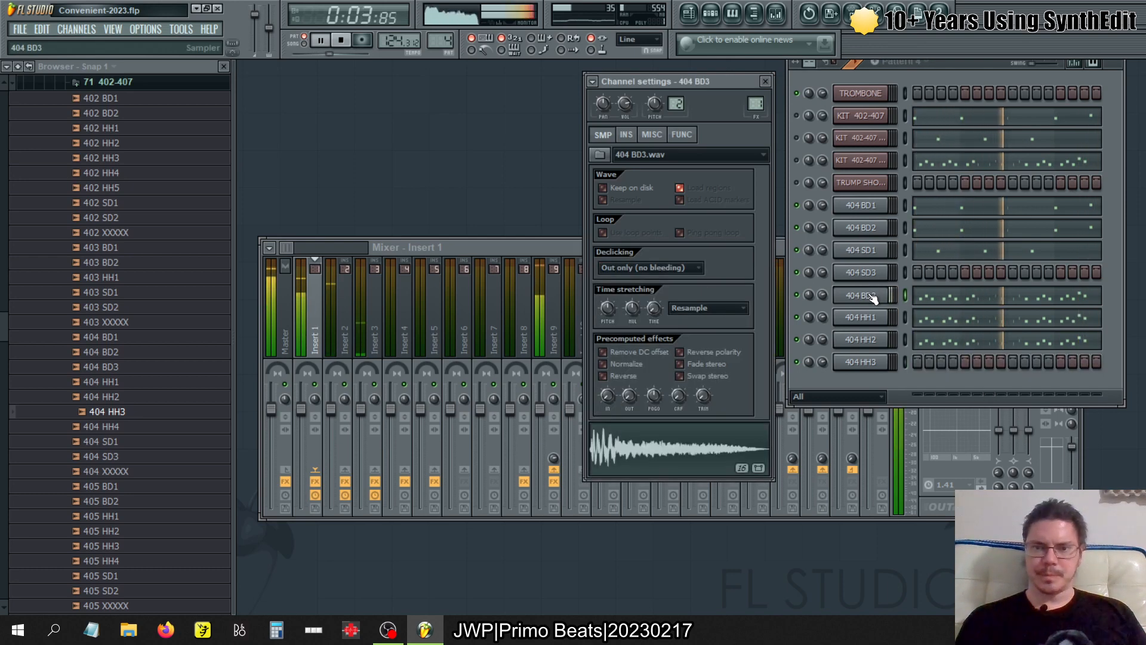
pyautogui.click(627, 136)
pyautogui.click(653, 135)
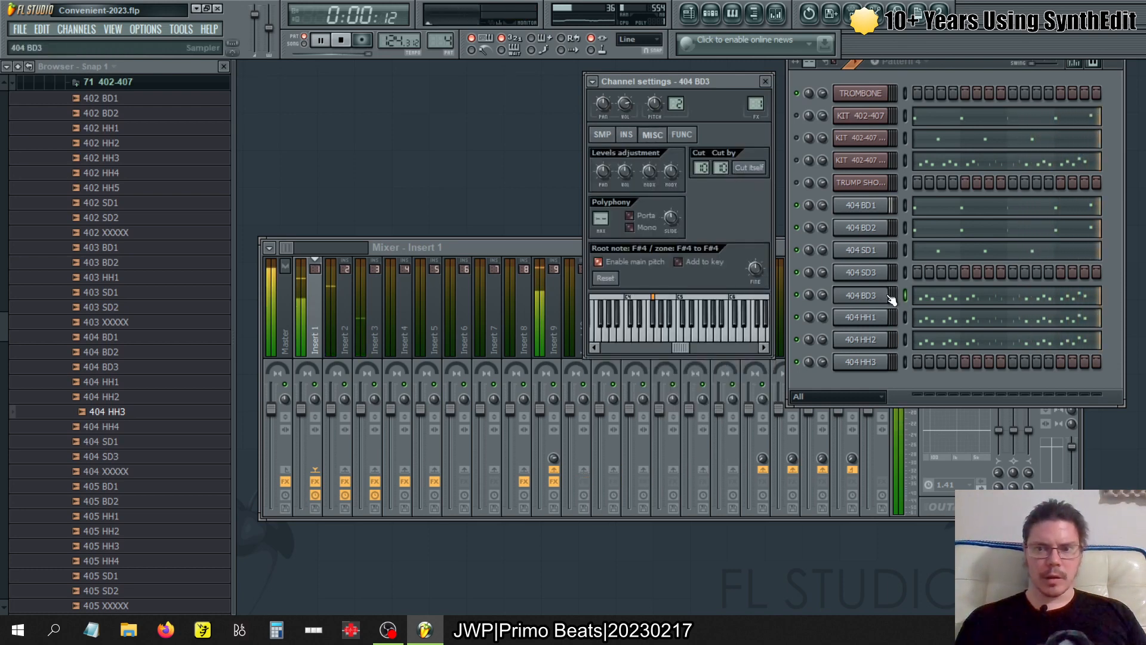
pyautogui.click(875, 317)
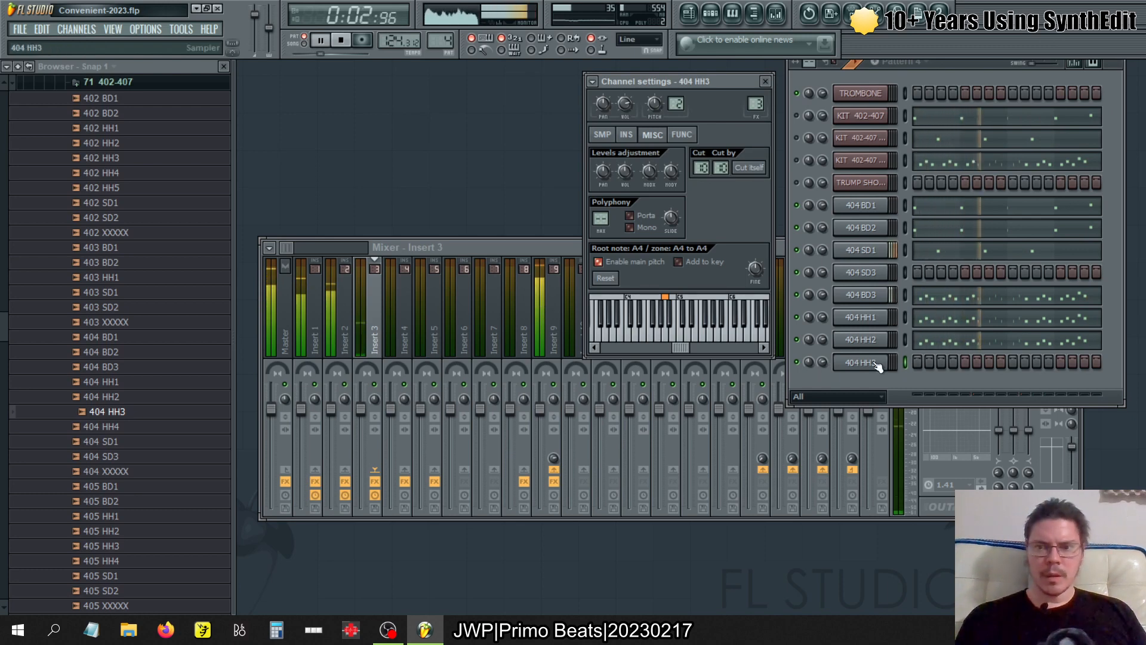
# - Lengthen 404 BD3's pattern 4 notes up to the following notes with the articulator, using a temporary F#4 note at bar 5
pyautogui.click(936, 304)
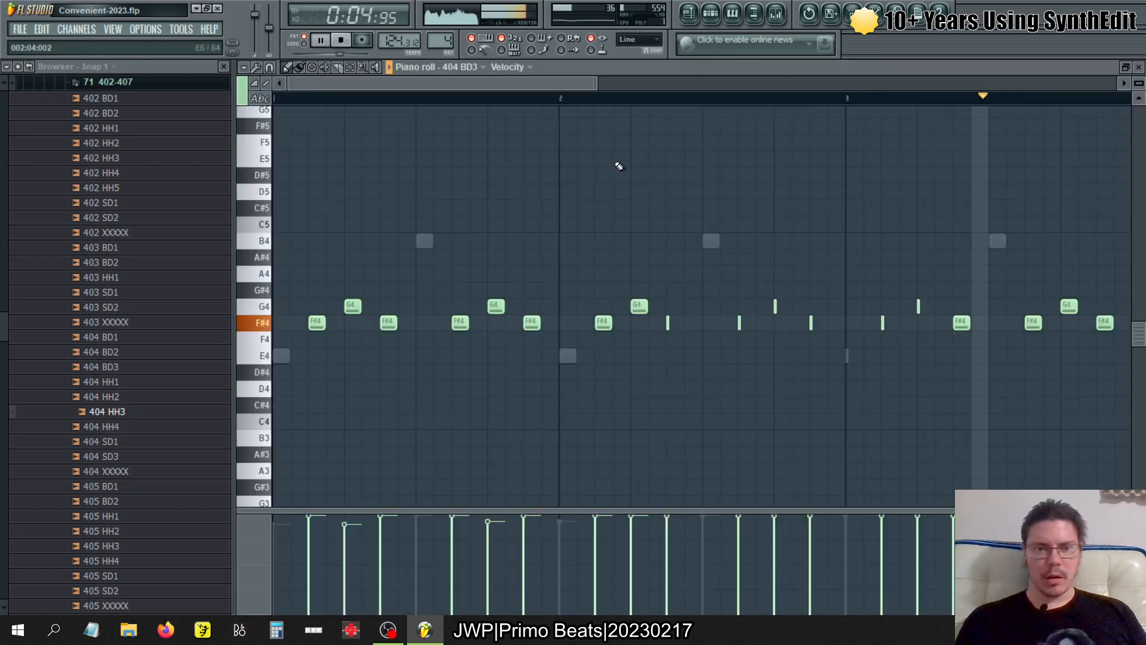
pyautogui.scroll(-2, 471, 282)
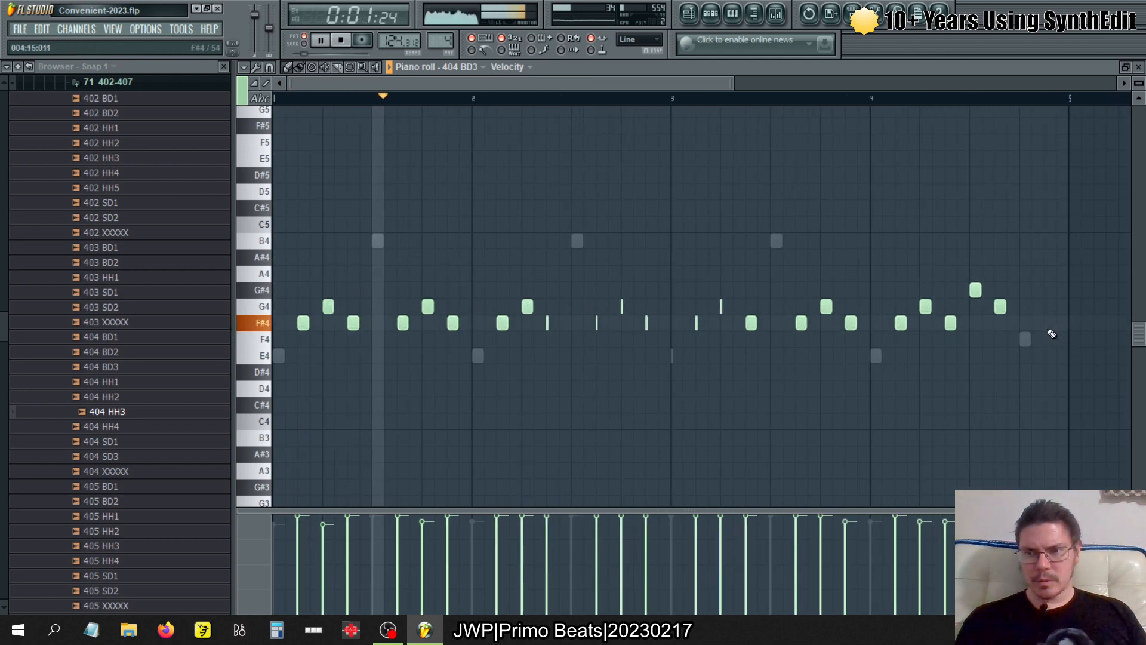
pyautogui.click(1072, 323)
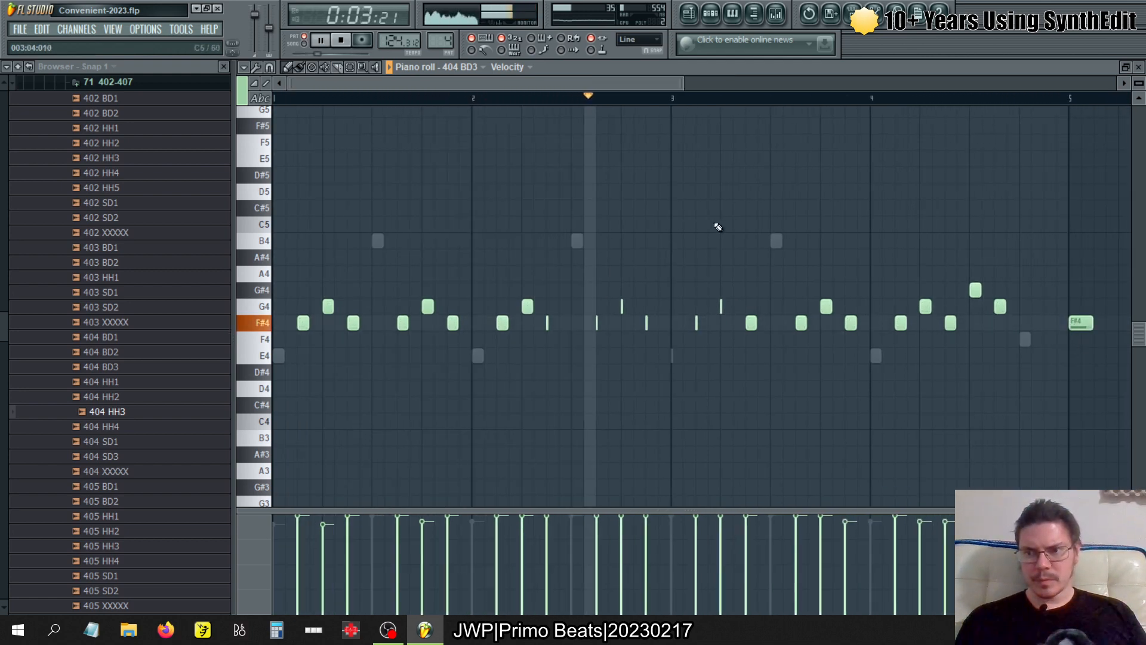
pyautogui.click(249, 67)
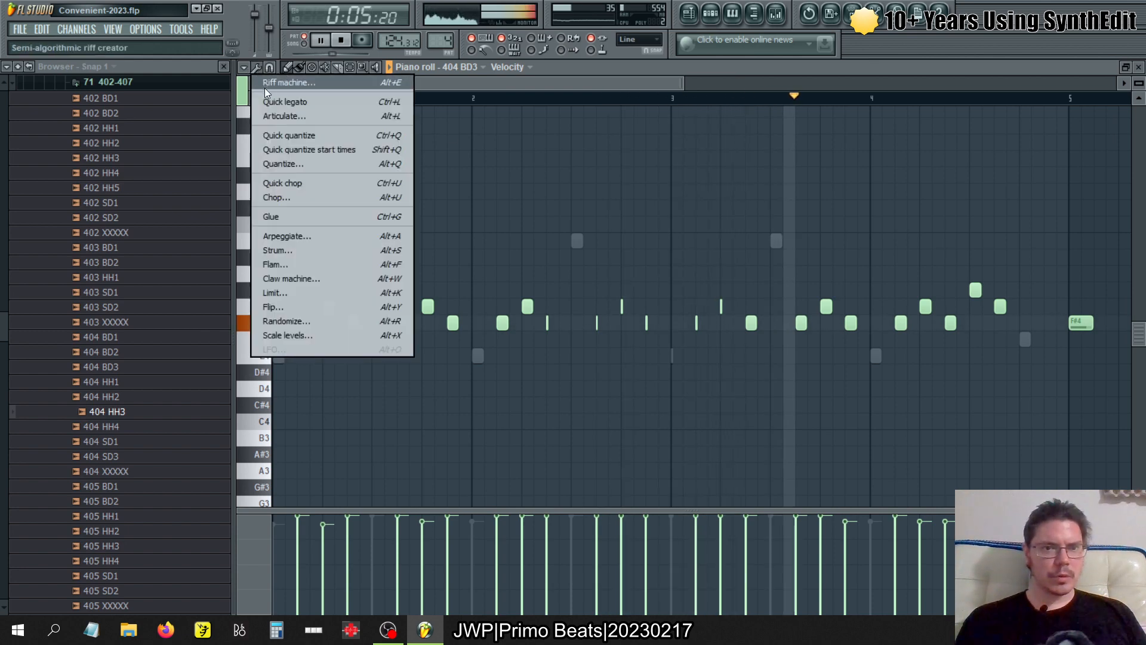
pyautogui.click(268, 111)
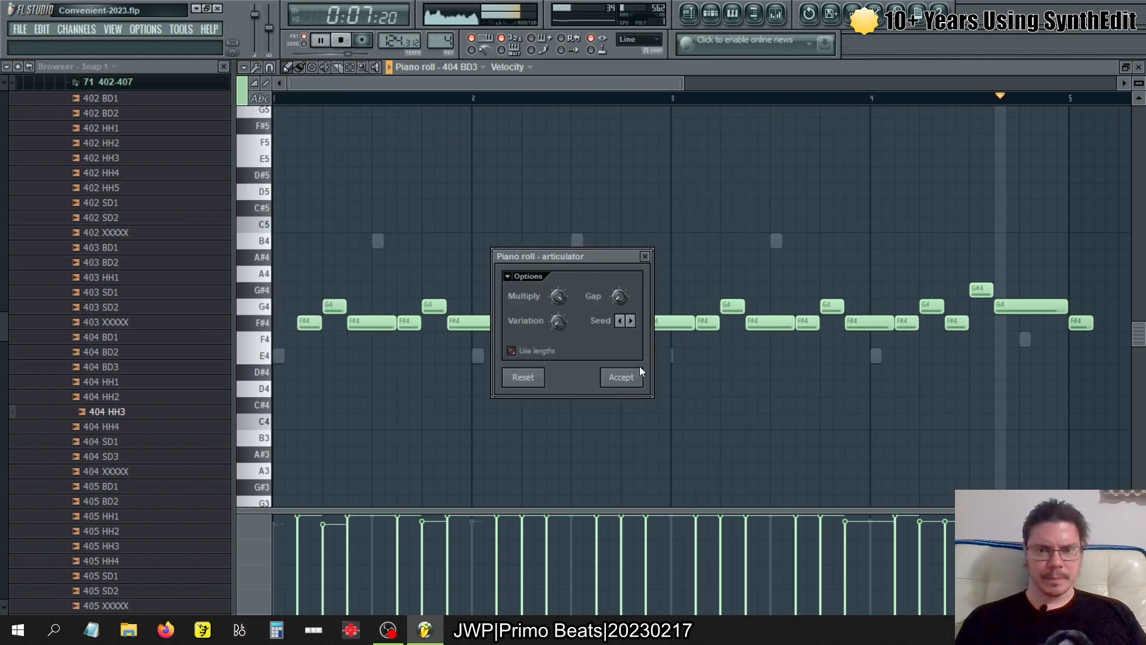
pyautogui.click(621, 377)
pyautogui.rightClick(1076, 320)
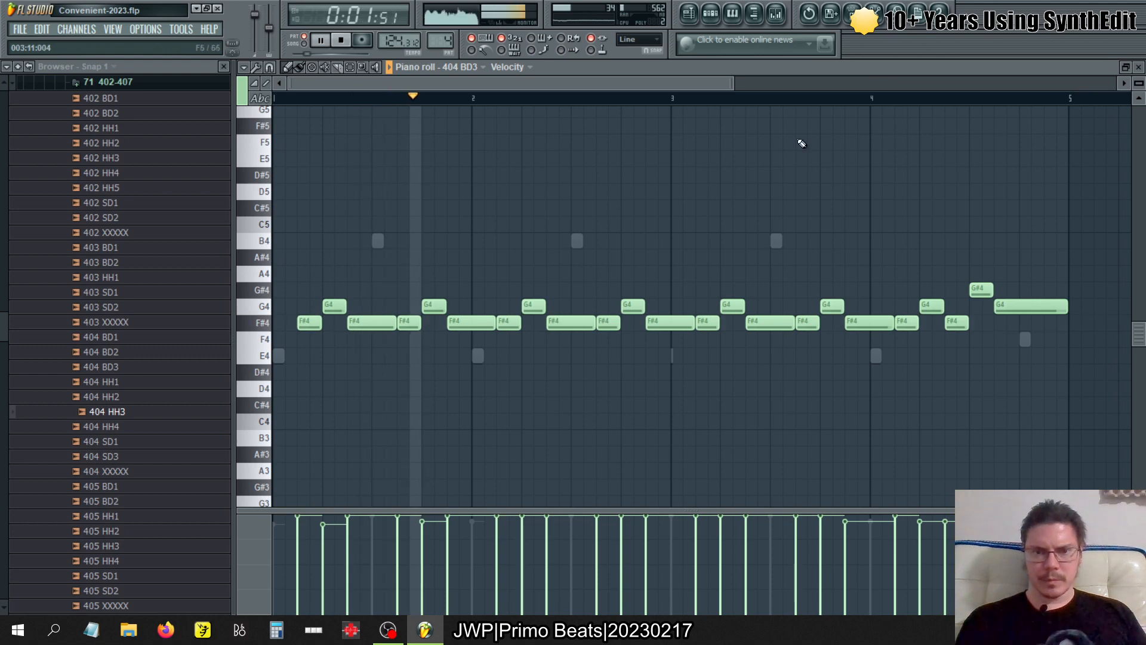
# - Compare the key zone of 404 BD3 with those of 404 HH1 and 404 HH2
pyautogui.press('F6')
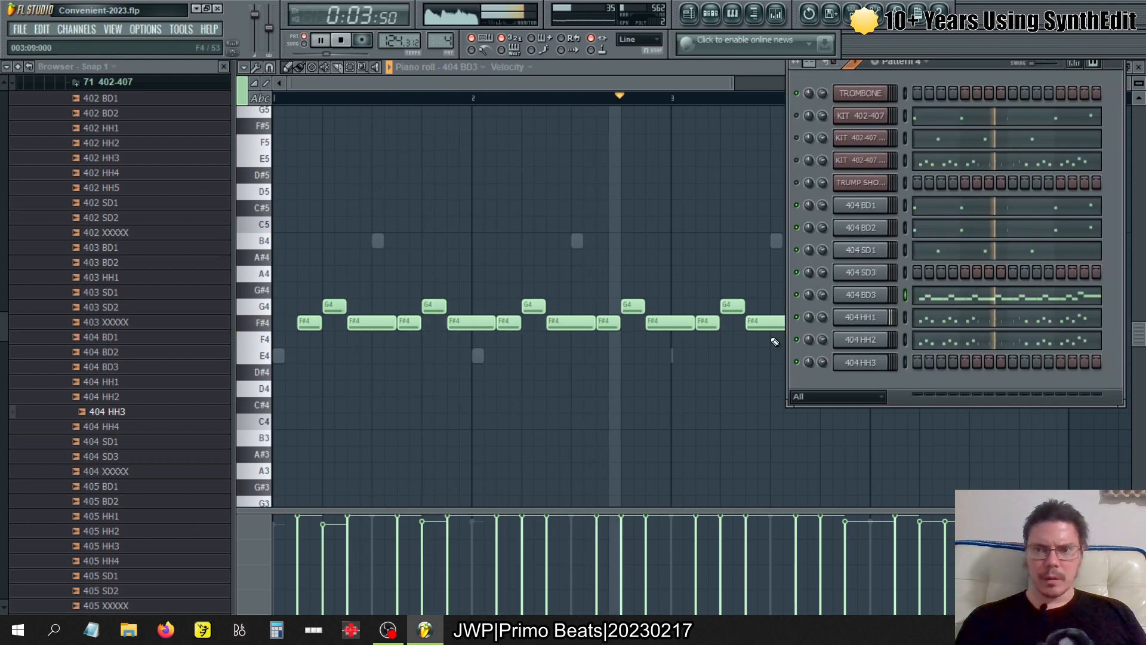
pyautogui.click(874, 295)
pyautogui.click(855, 316)
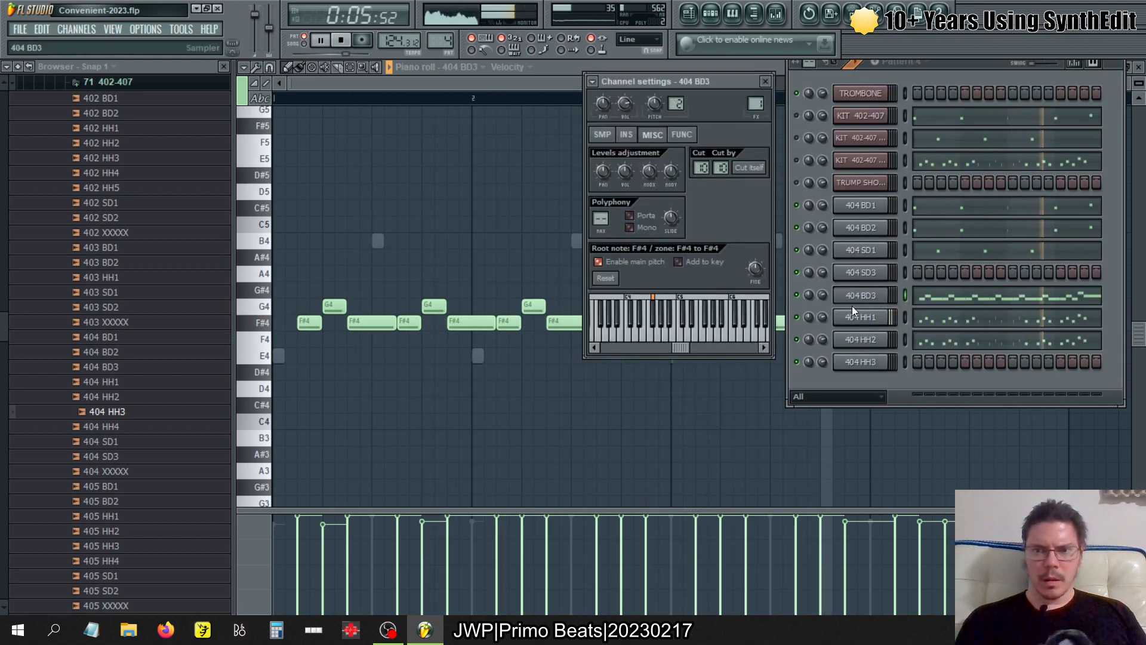
pyautogui.click(850, 346)
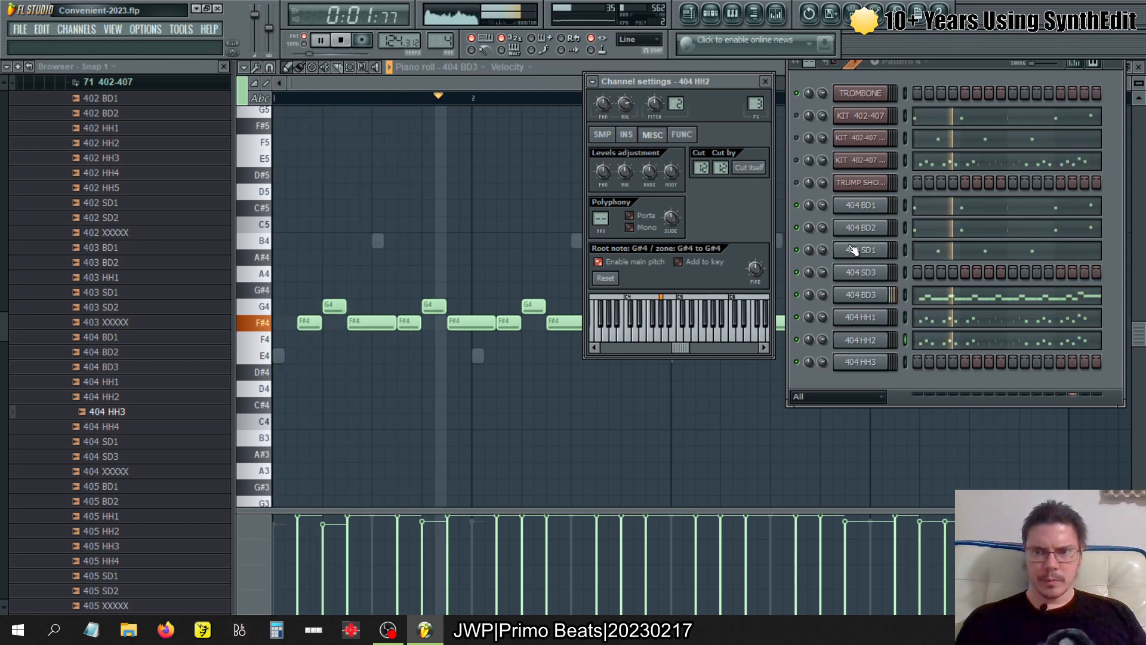
# - Turn on loop points for the 404 BD3 sample, and close its piano roll
pyautogui.click(867, 299)
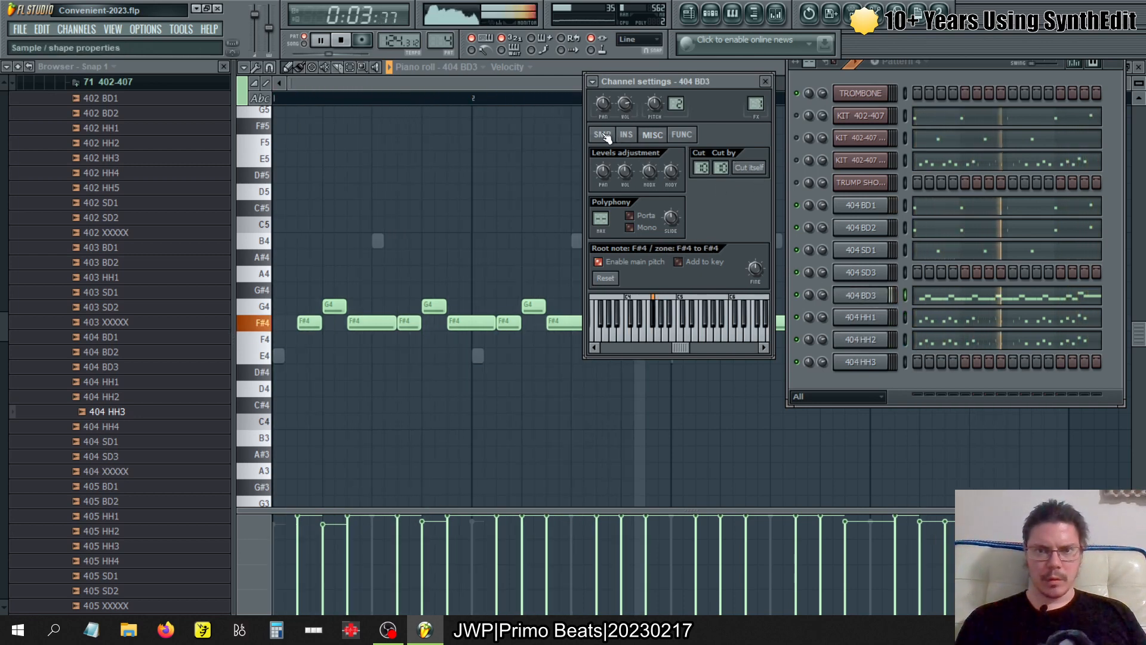
pyautogui.click(602, 134)
pyautogui.click(604, 233)
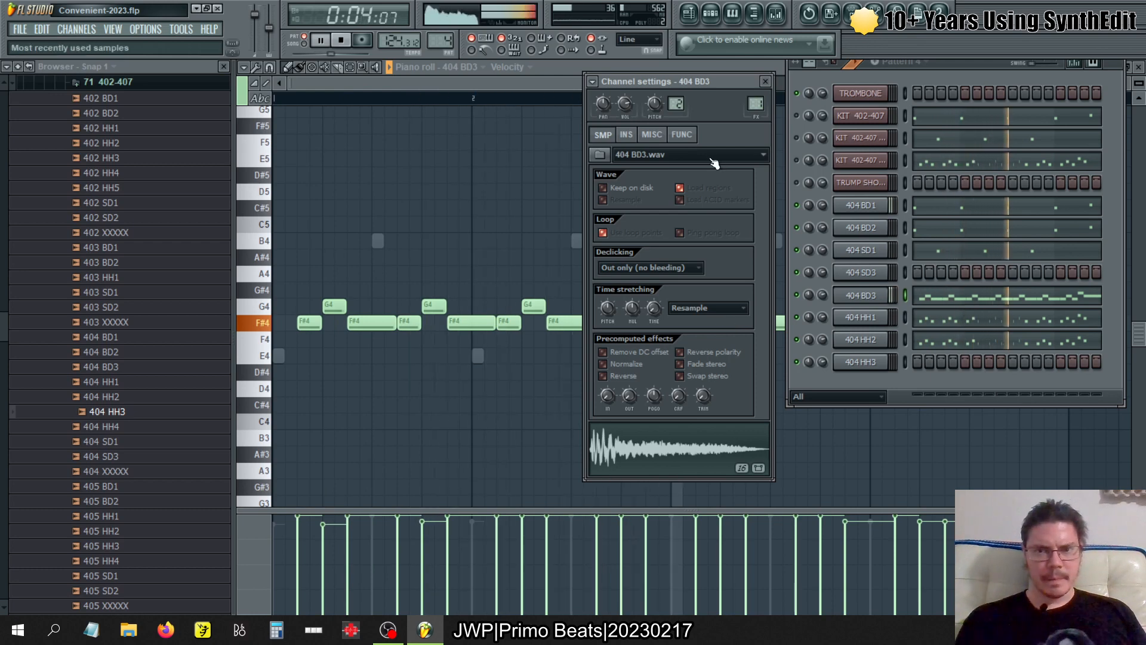
pyautogui.click(941, 305)
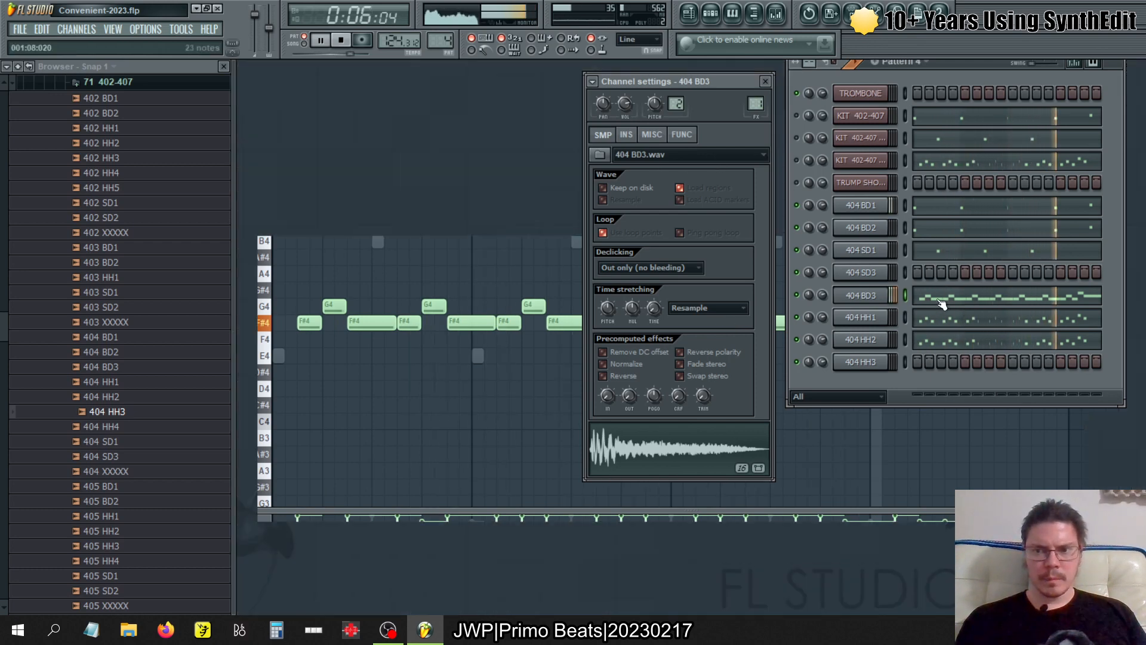
# - Play the pattern from the start with 404 BD3's notes open, and bring back the channel rack
pyautogui.click(982, 296)
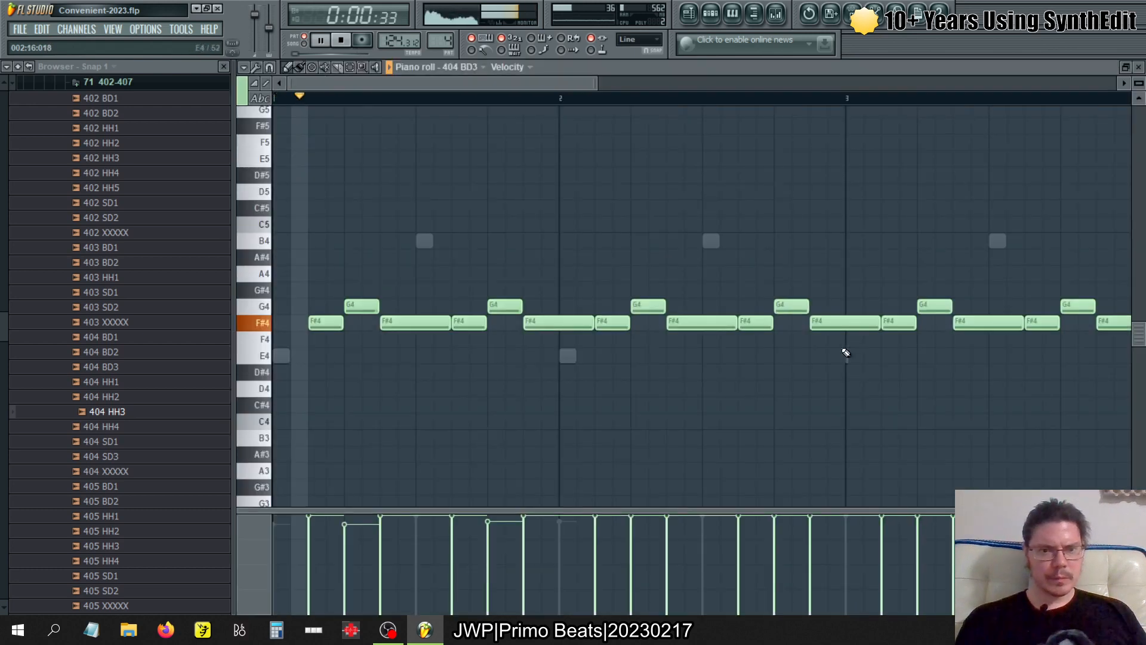
pyautogui.press('space')
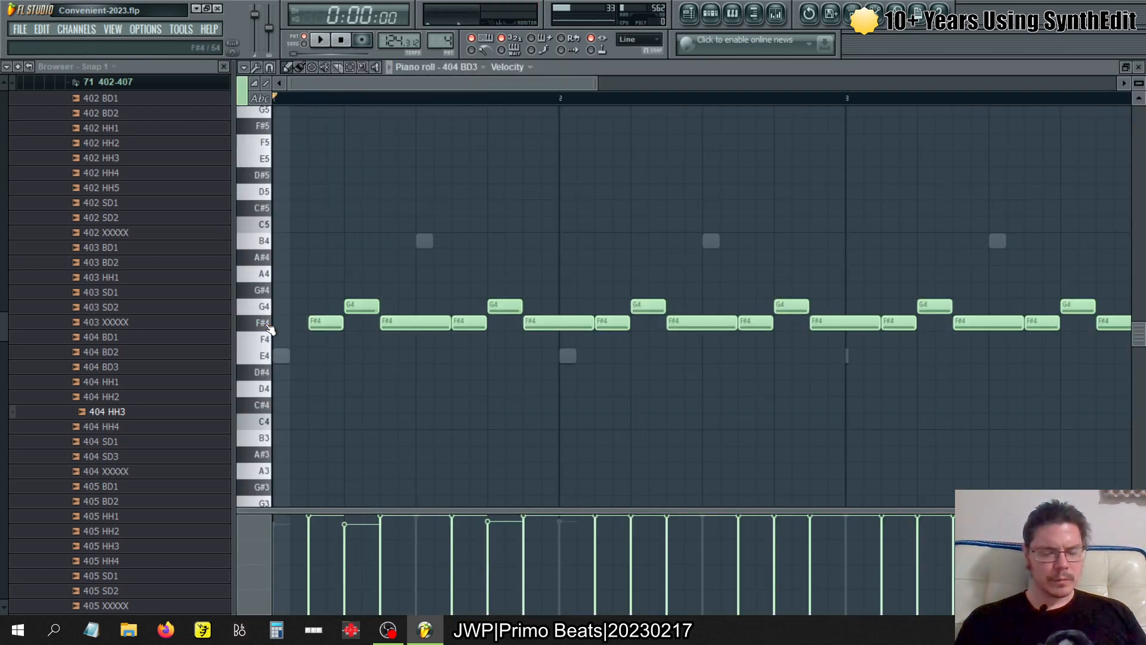
pyautogui.press('space')
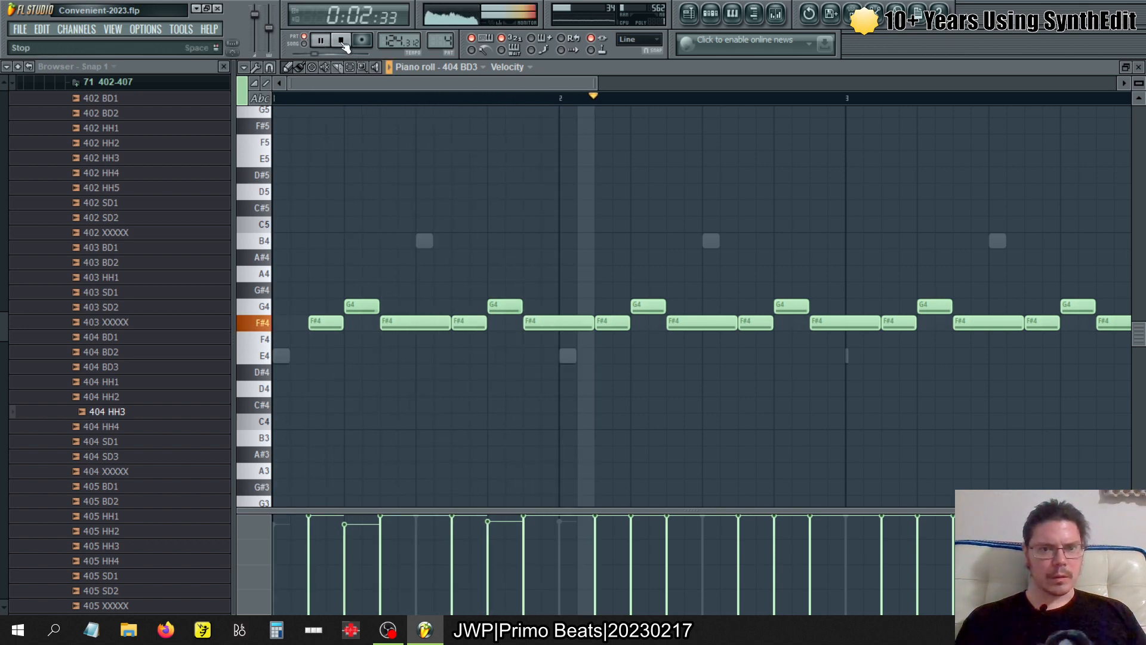
pyautogui.click(710, 14)
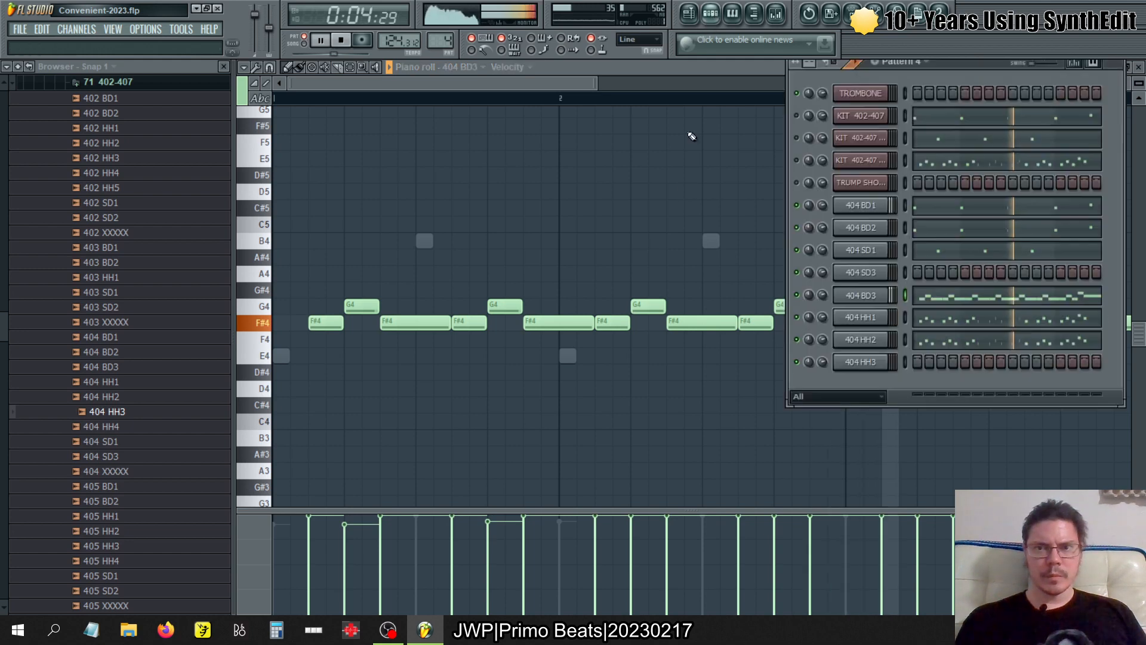
# - Turn on loop points for the 404 BD3 sample, try different pogo effect amounts, and reset the pogo effect
pyautogui.click(878, 295)
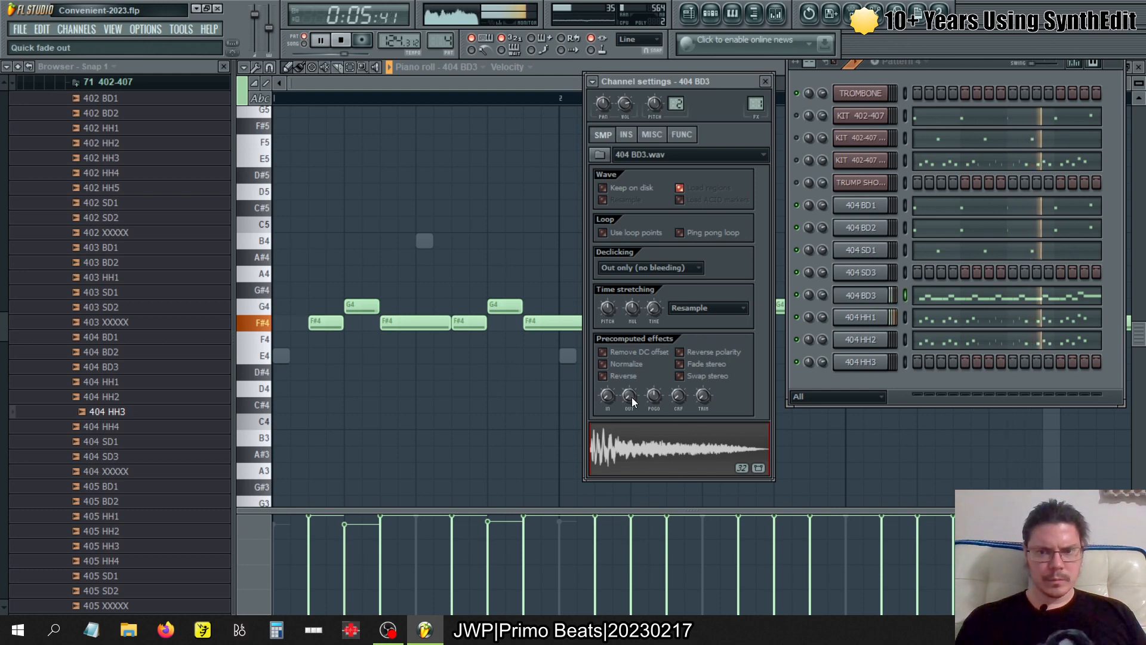
pyautogui.click(603, 233)
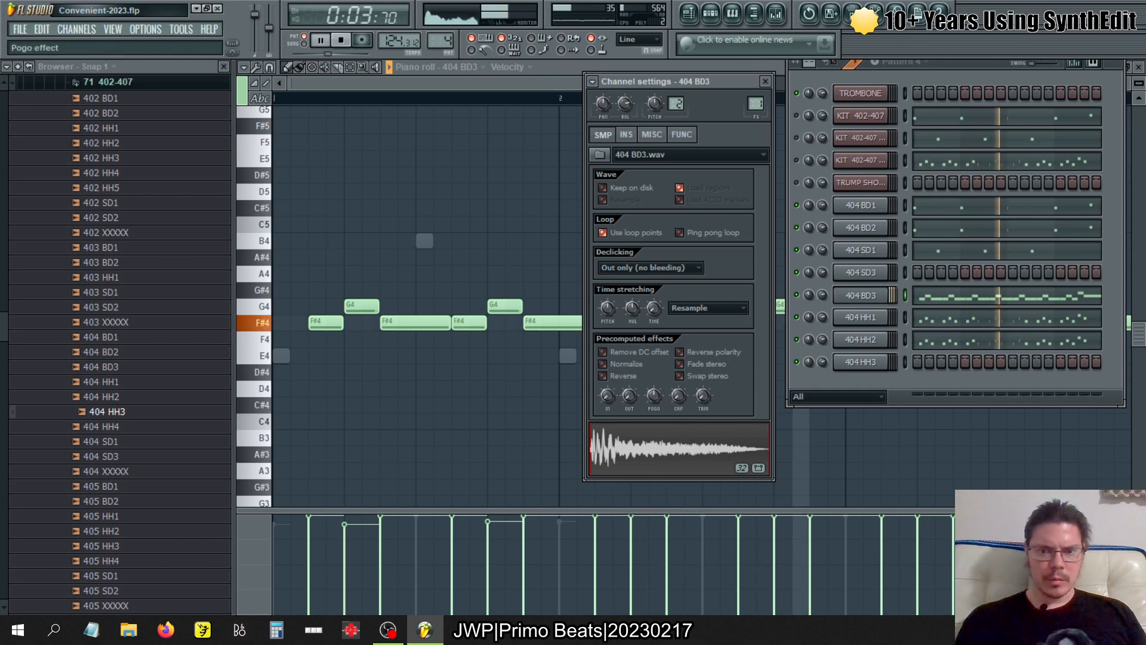
pyautogui.moveTo(650, 400); pyautogui.dragTo(650, 340)
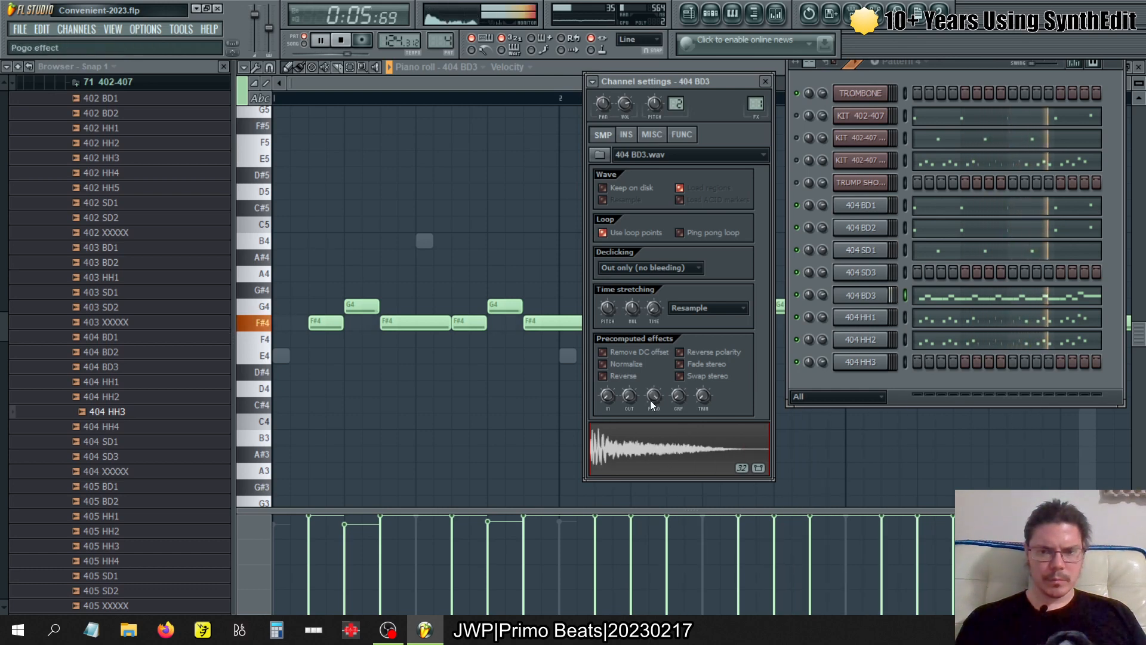
pyautogui.moveTo(650, 400); pyautogui.dragTo(650, 460)
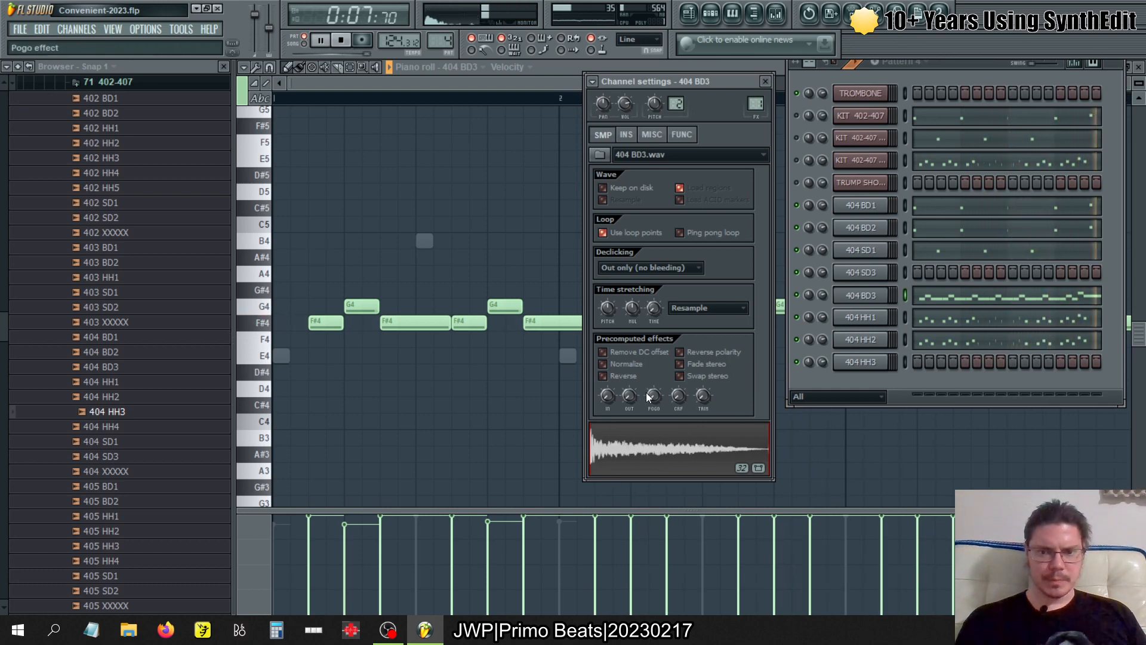
pyautogui.moveTo(650, 400); pyautogui.dragTo(650, 352)
pyautogui.rightClick(650, 400)
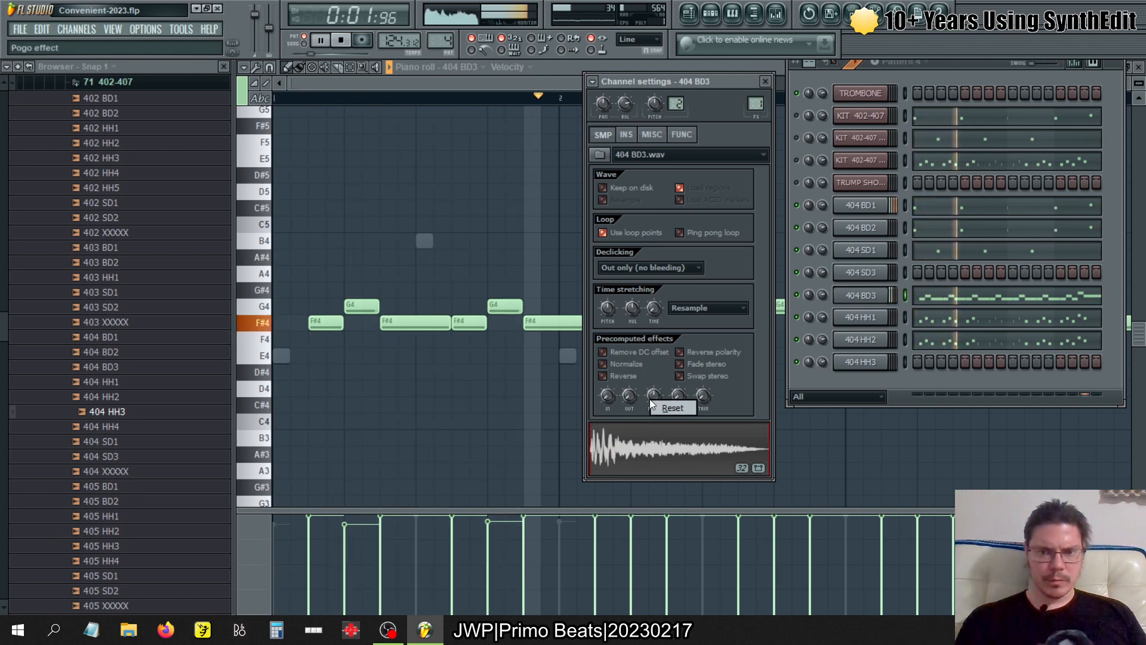
pyautogui.click(665, 408)
# - Try a quick fade out on the 404 BD3 sample, reset it, and try the crossfade setting
pyautogui.moveTo(628, 399); pyautogui.dragTo(628, 376)
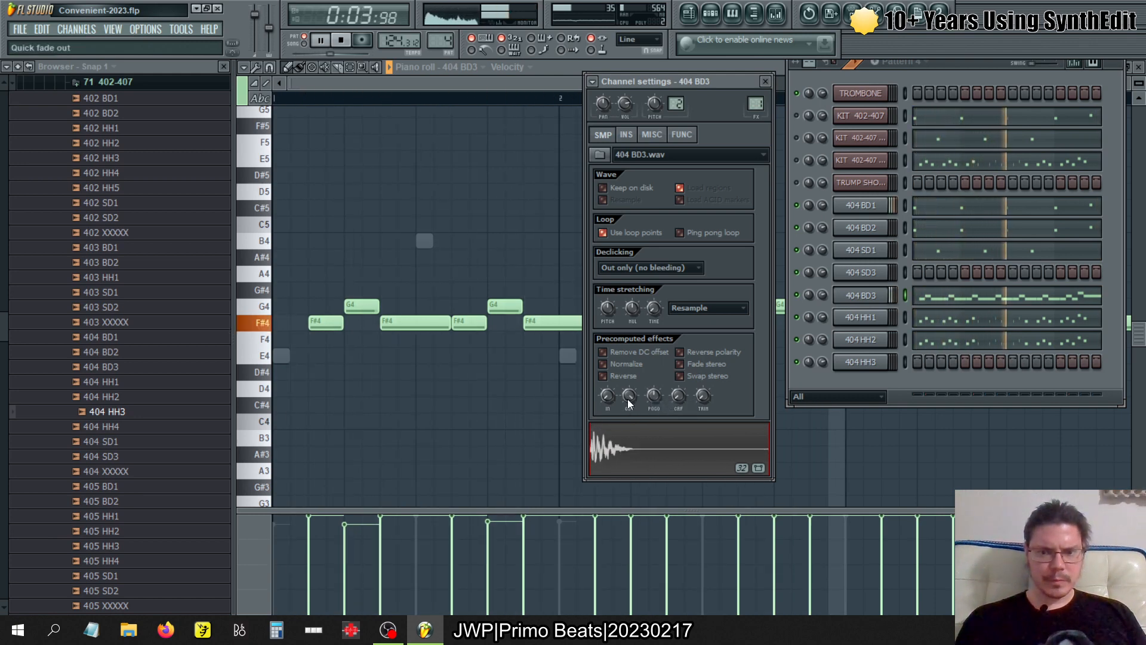
pyautogui.rightClick(628, 399)
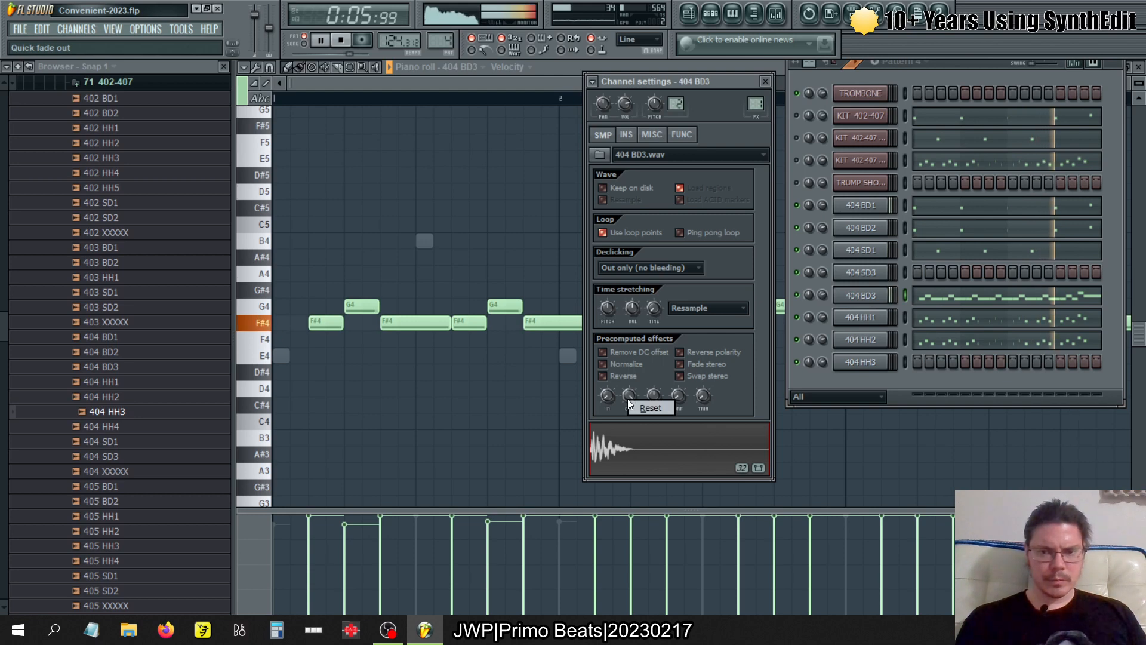
pyautogui.click(652, 409)
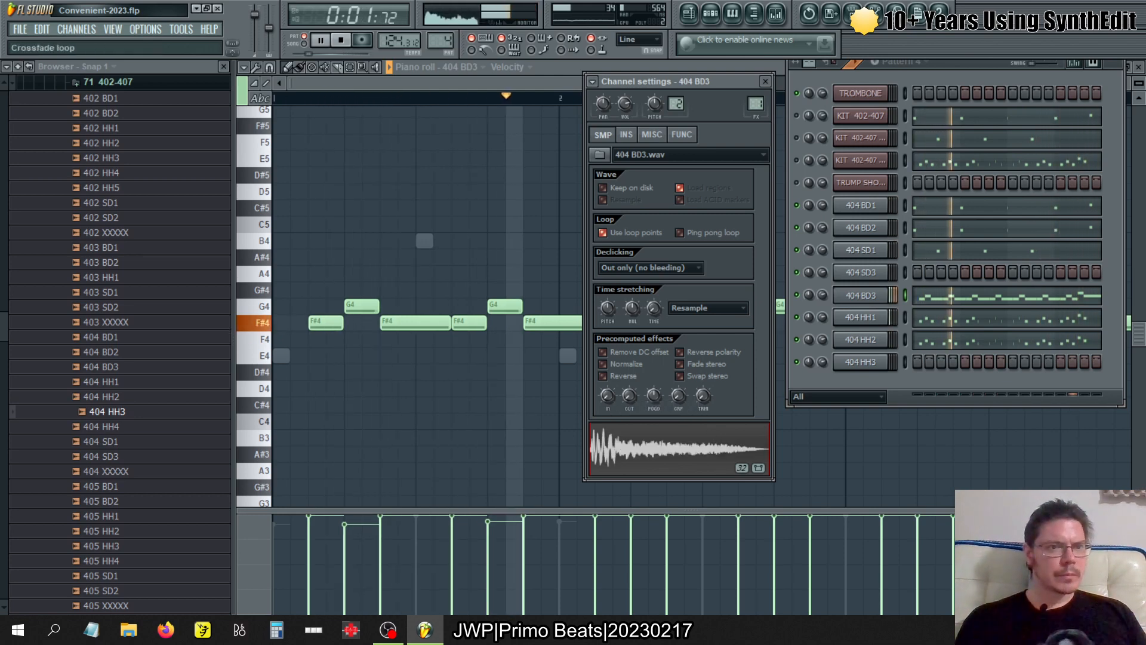
pyautogui.moveTo(679, 399)
pyautogui.mouseDown()
pyautogui.moveTo(679, 382)
pyautogui.moveTo(679, 398)
pyautogui.mouseUp()
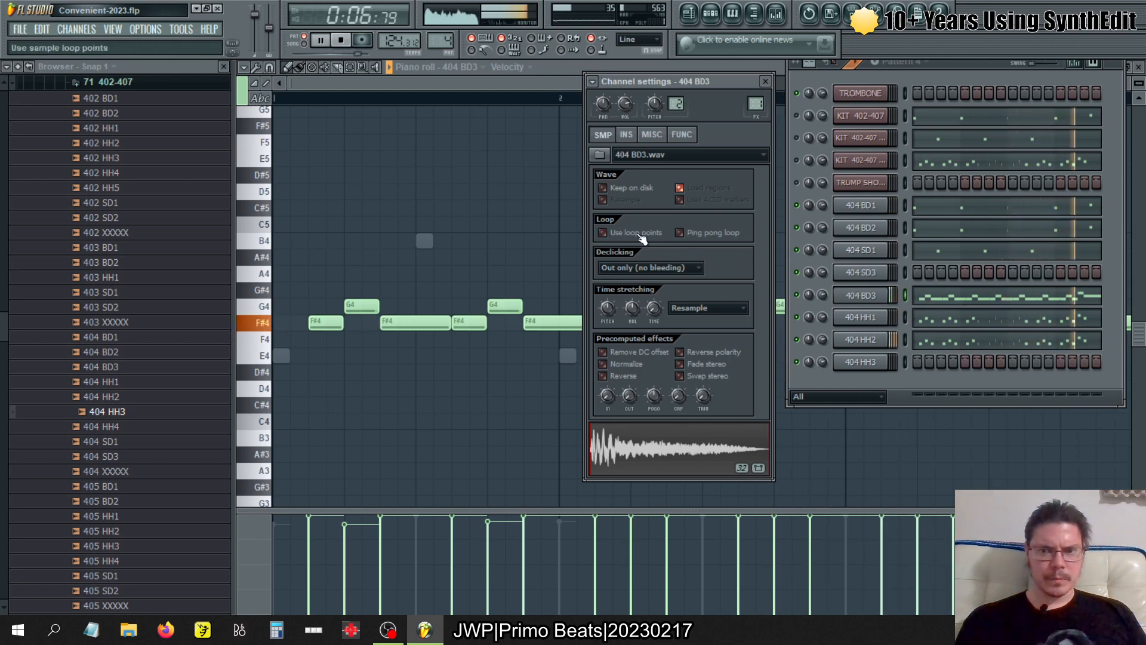
# - Turn on ping pong looping and Normalize for the 404 BD3 sample, and review its notes before closing the piano roll
pyautogui.click(715, 231)
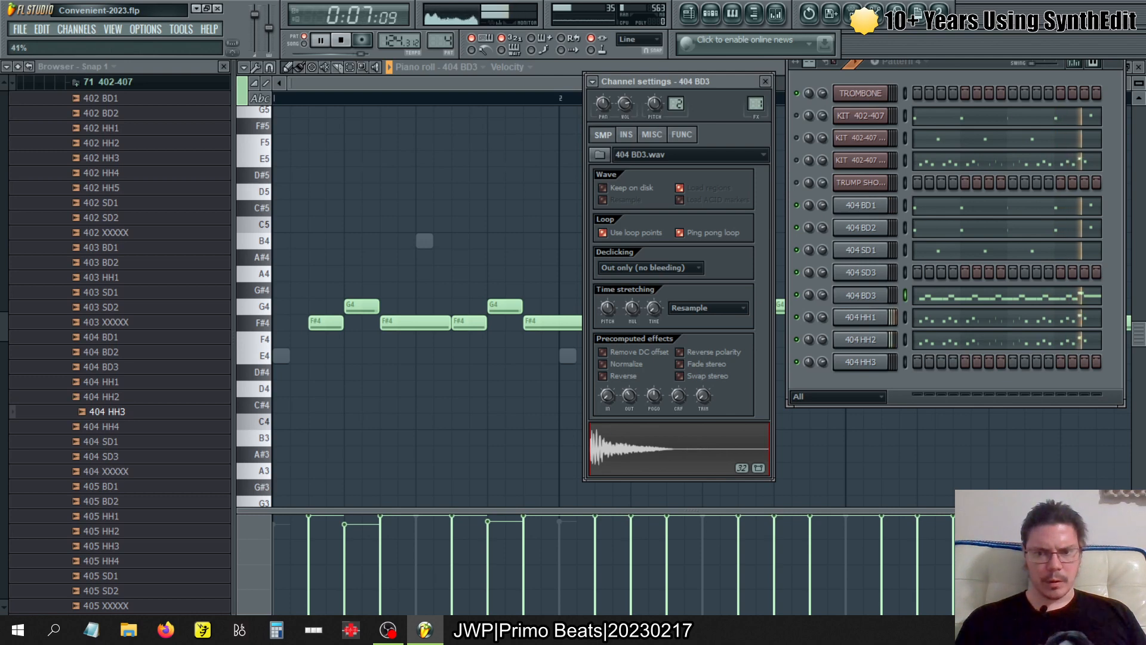
pyautogui.click(612, 364)
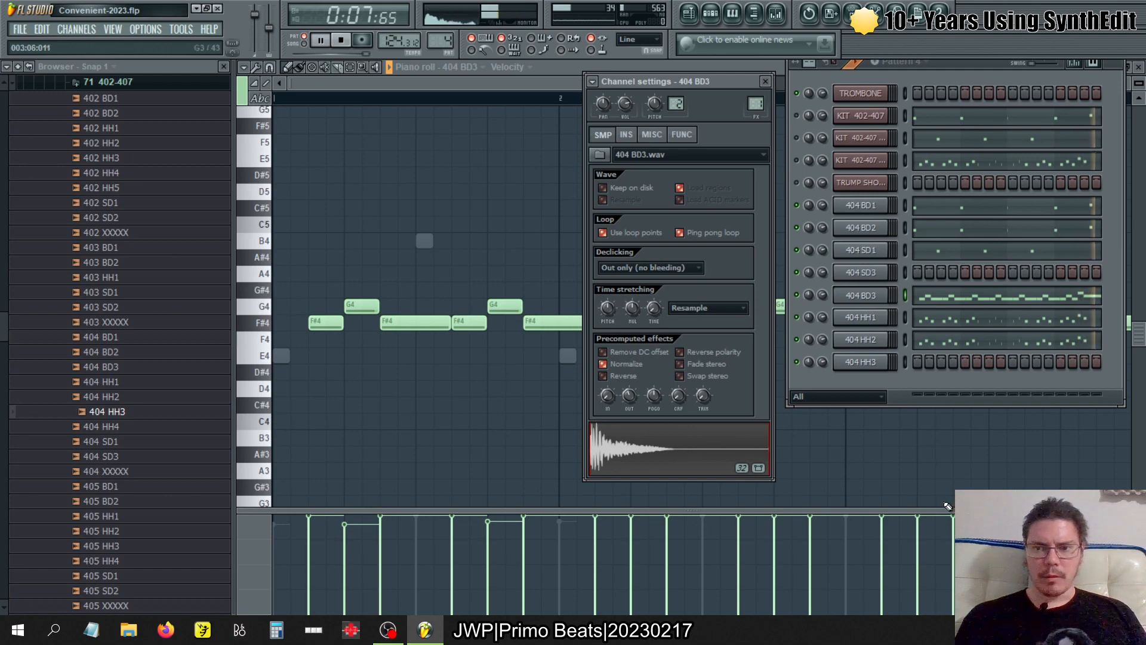
pyautogui.click(950, 300)
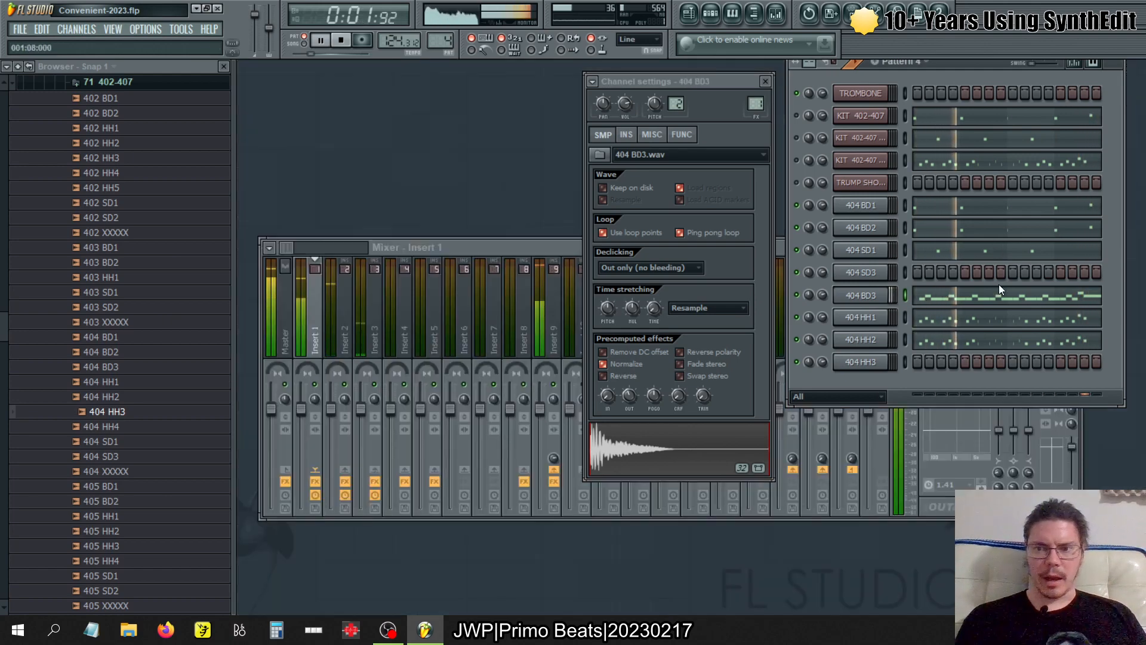
pyautogui.click(988, 295)
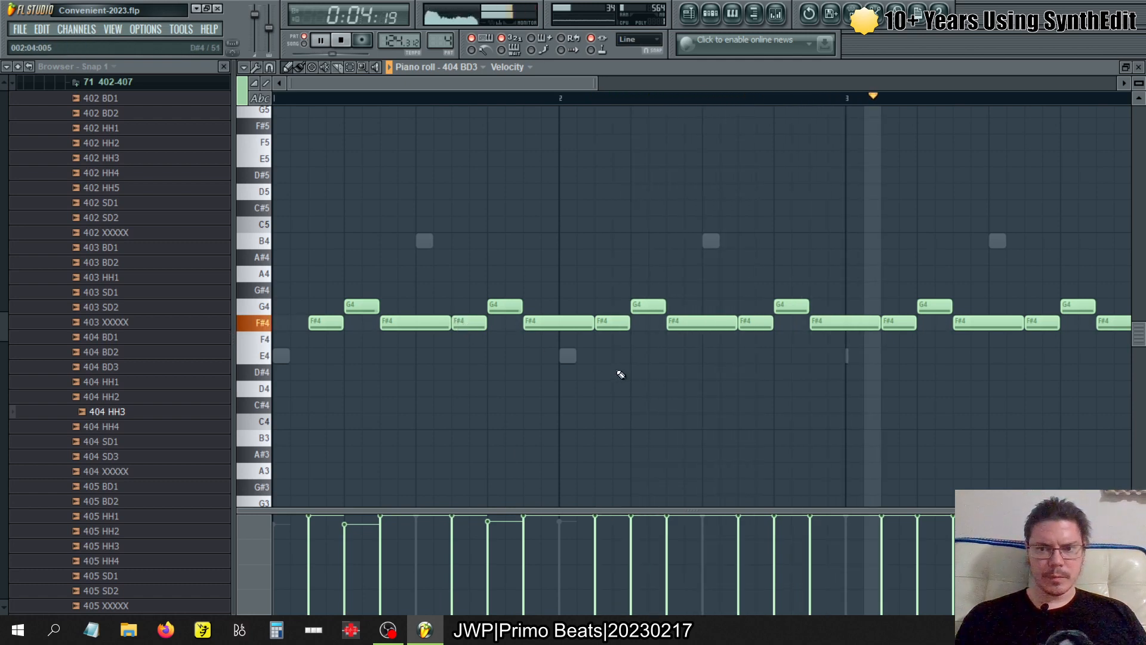
pyautogui.click(1138, 66)
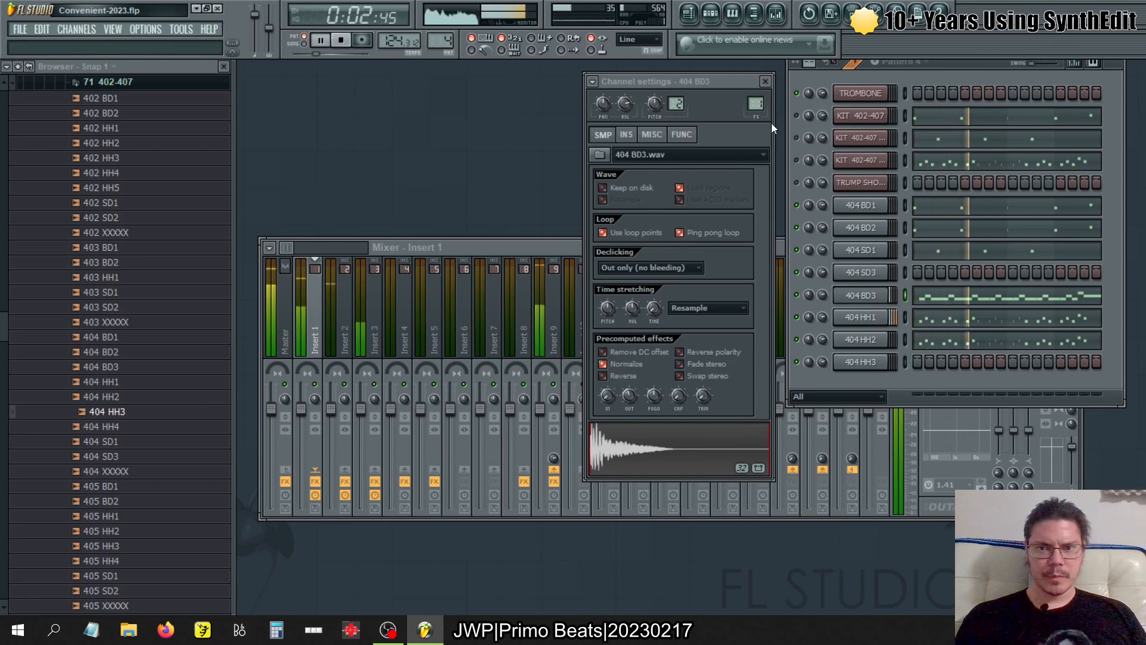
# - Try 404 BD3 on mixer track 3 and return it to track 1, then try its sample without looping or fade out
pyautogui.moveTo(756, 105); pyautogui.dragTo(755, 97)
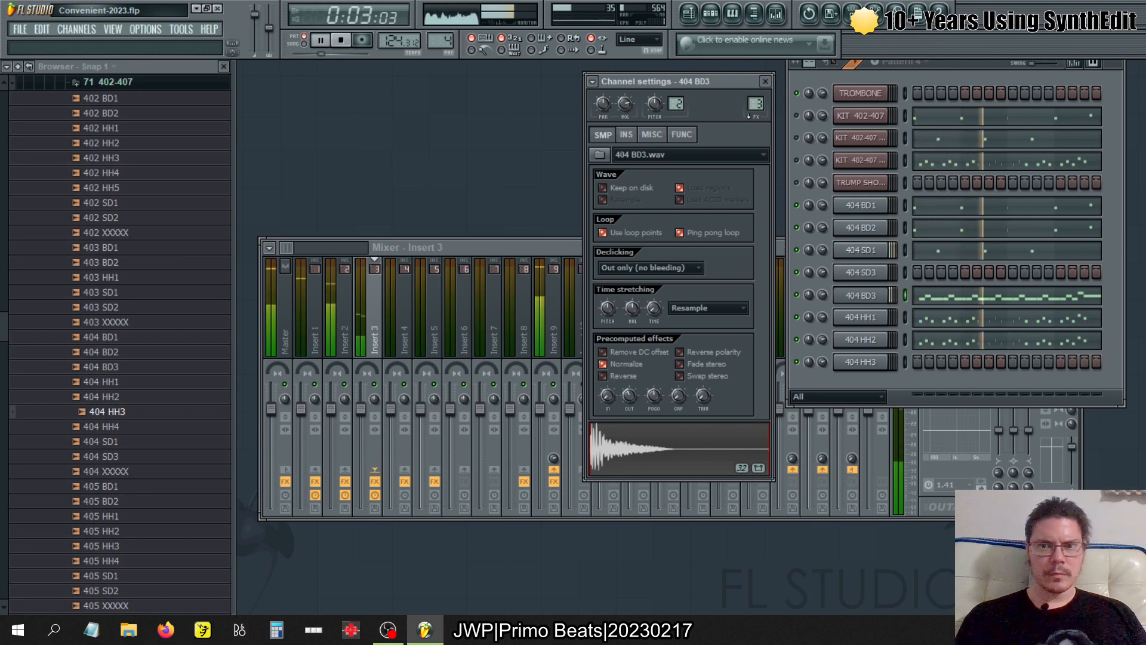
pyautogui.scroll(-2, 754, 104)
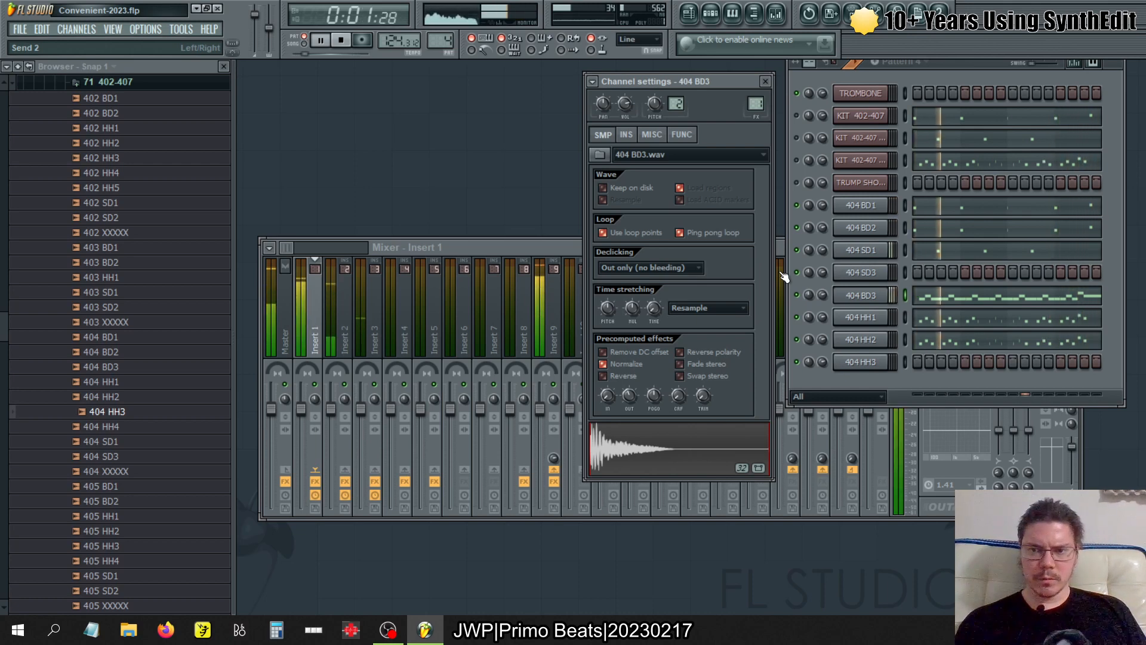
pyautogui.click(649, 234)
pyautogui.click(691, 234)
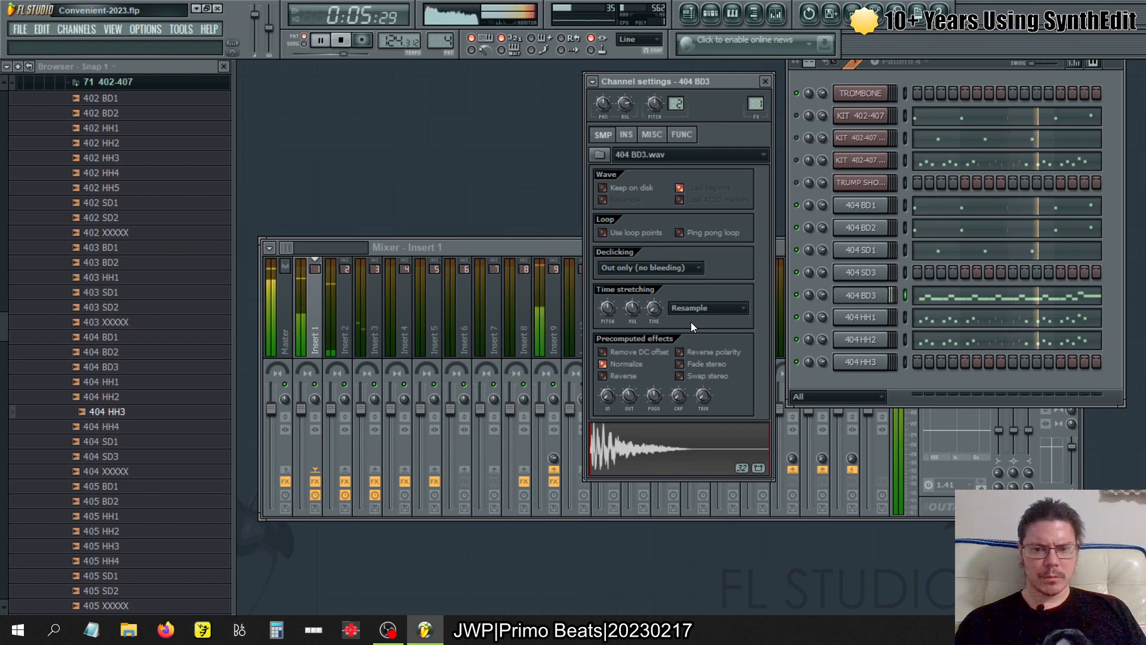
pyautogui.moveTo(654, 395); pyautogui.dragTo(629, 401)
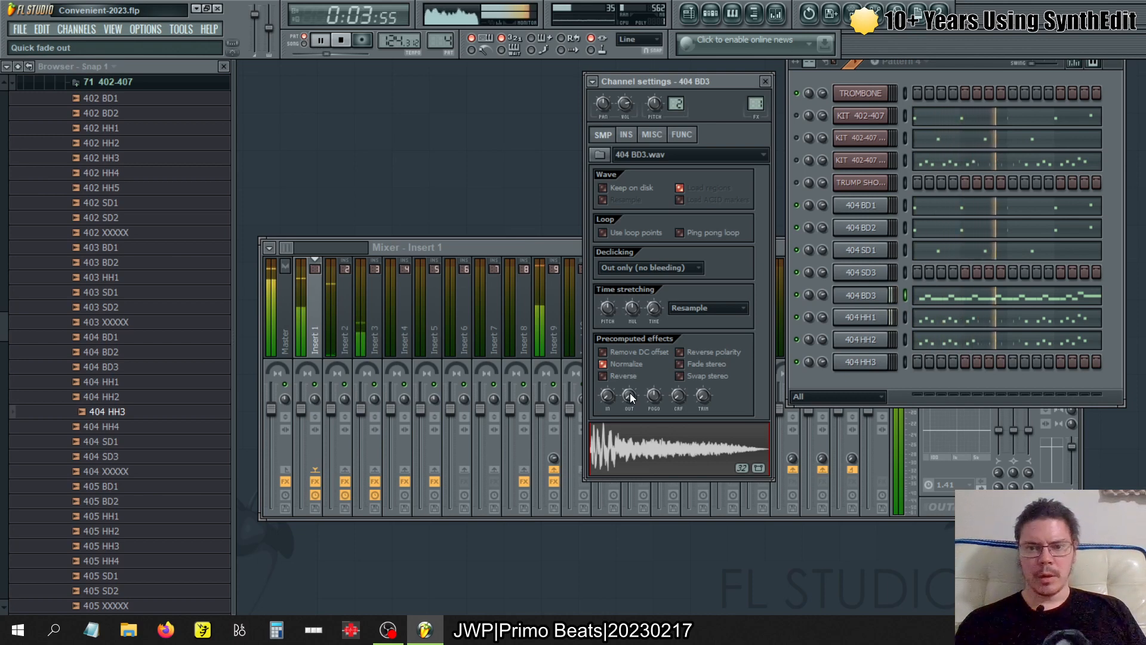
# - Enable ping pong looping with loop points for 404 BD3, adjust its quick fade out and fade in, and stop playback
pyautogui.click(603, 232)
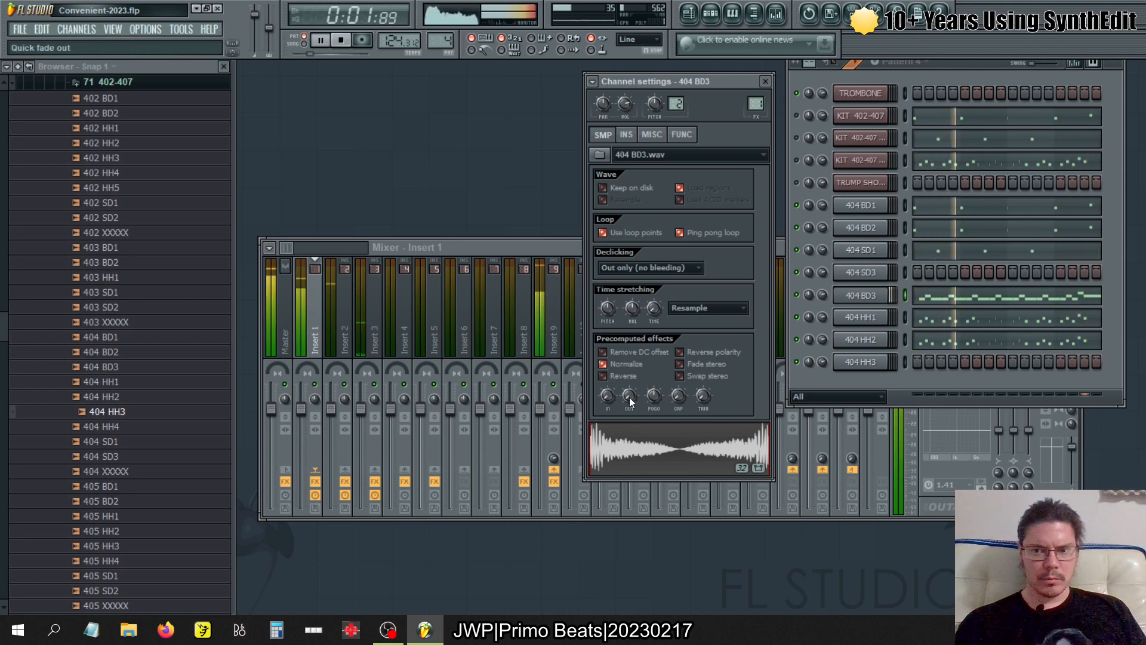
pyautogui.moveTo(629, 396); pyautogui.dragTo(629, 371)
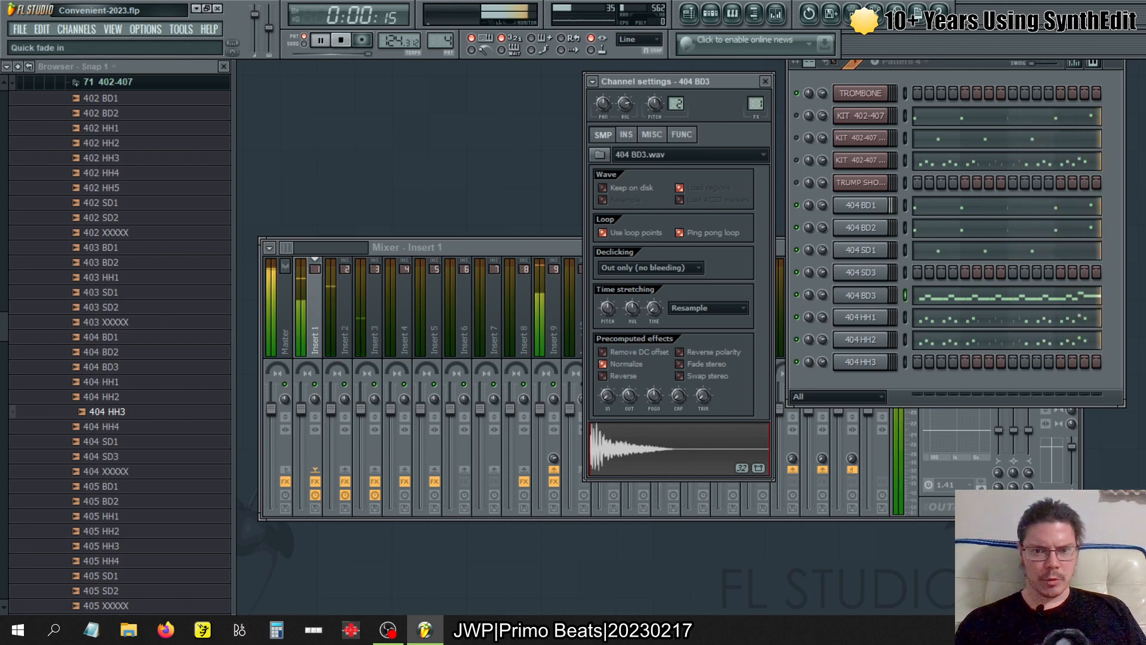
pyautogui.moveTo(607, 395)
pyautogui.mouseDown()
pyautogui.moveTo(607, 377)
pyautogui.moveTo(607, 410)
pyautogui.mouseUp()
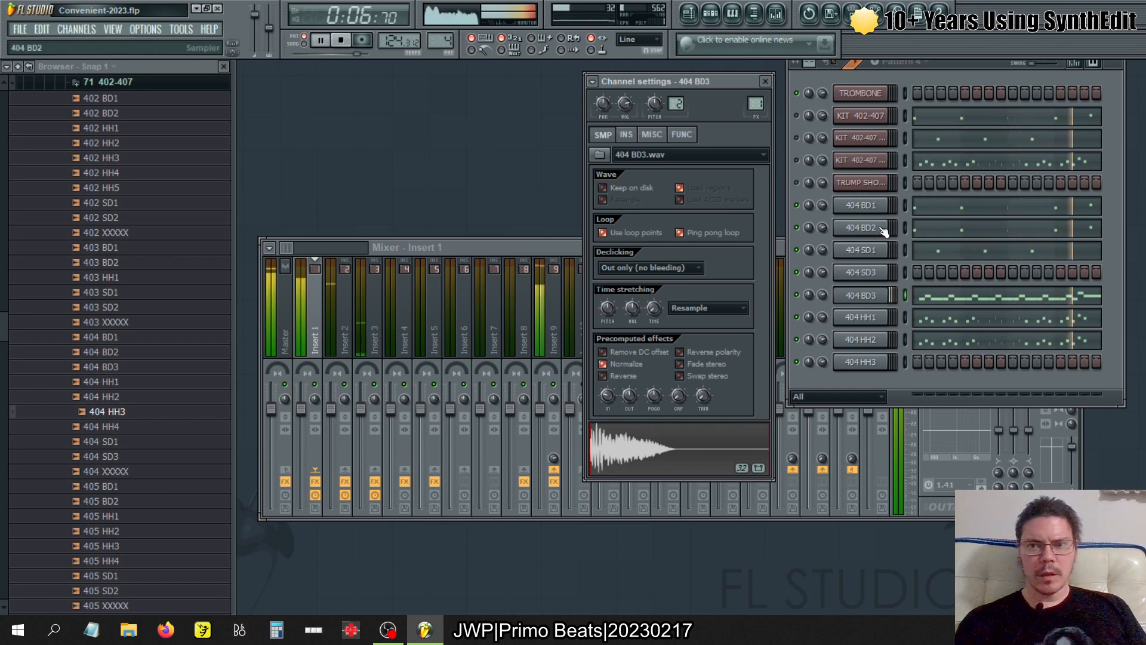
pyautogui.press('space')
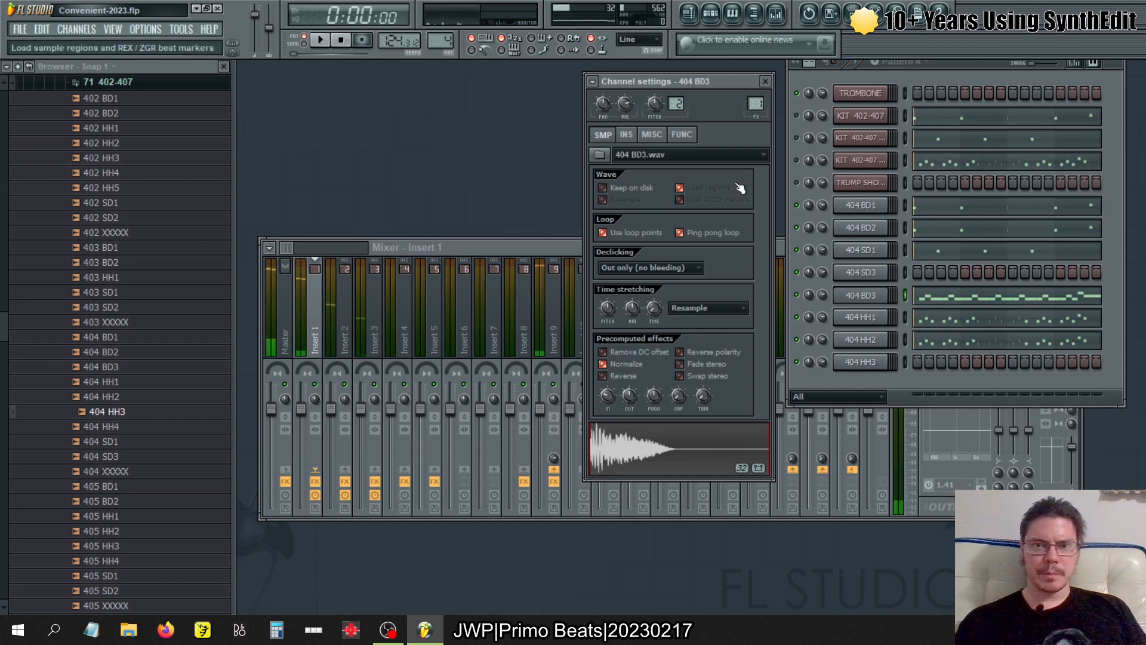